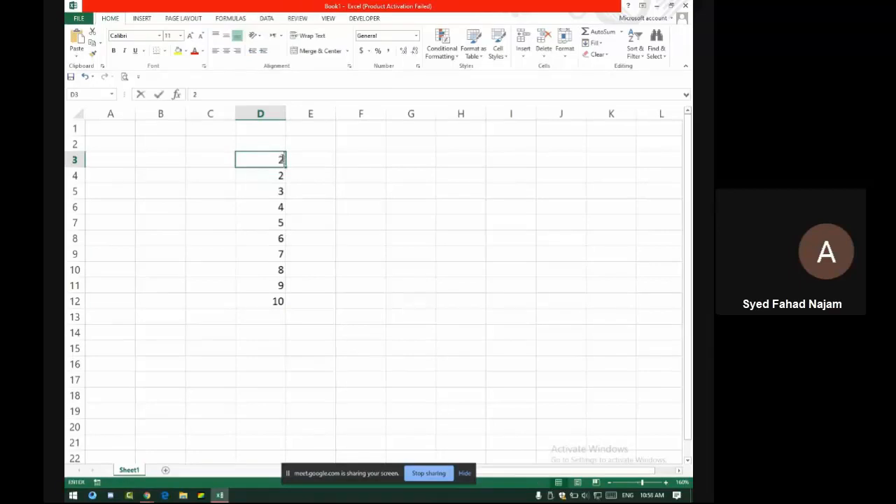
# Fill D3:D12 with the even numbers 2 to 20
pyautogui.press('Return')
pyautogui.write('4')
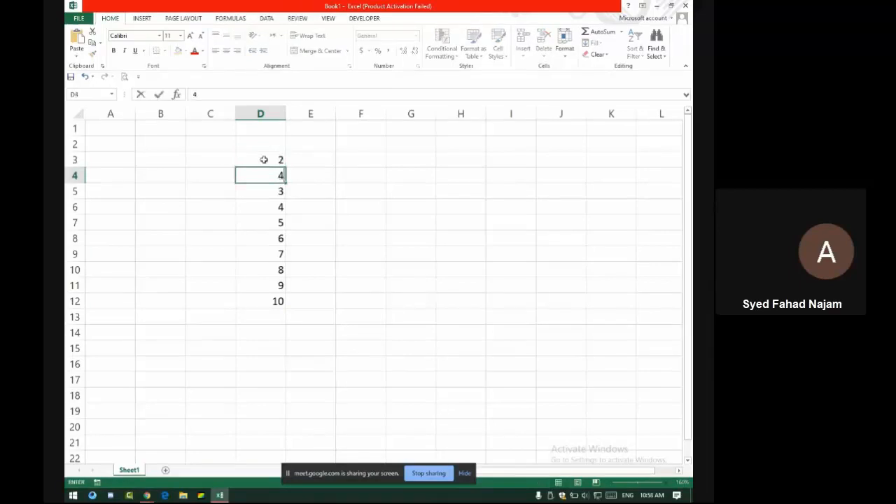
pyautogui.moveTo(264, 160); pyautogui.dragTo(291, 299)
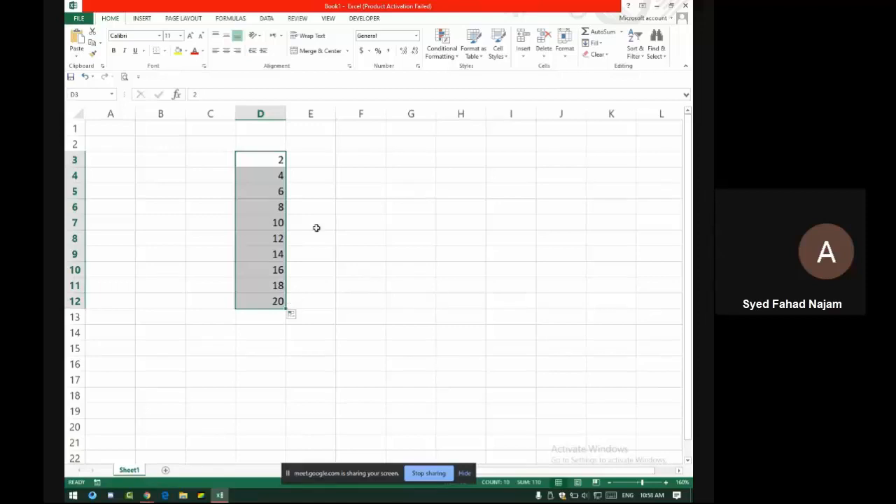
# Fill E3:E12 with a series from 5000 to 185000 in steps of 20000
pyautogui.click(317, 159)
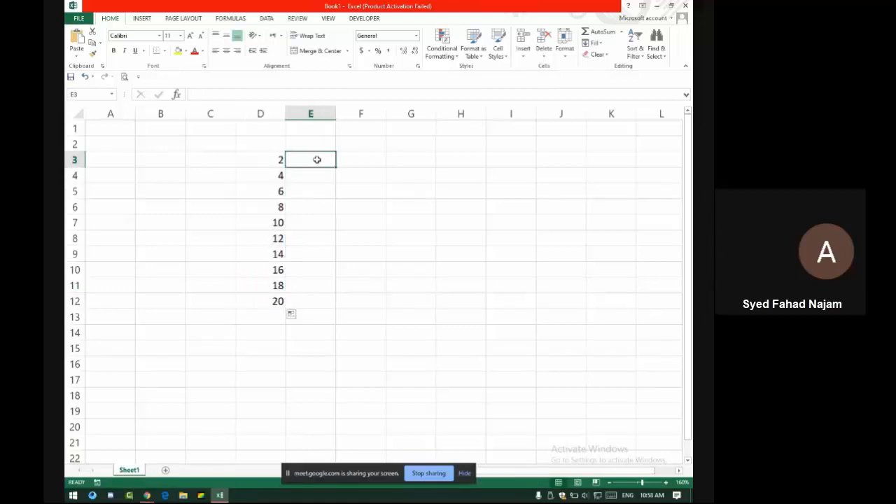
pyautogui.write('500')
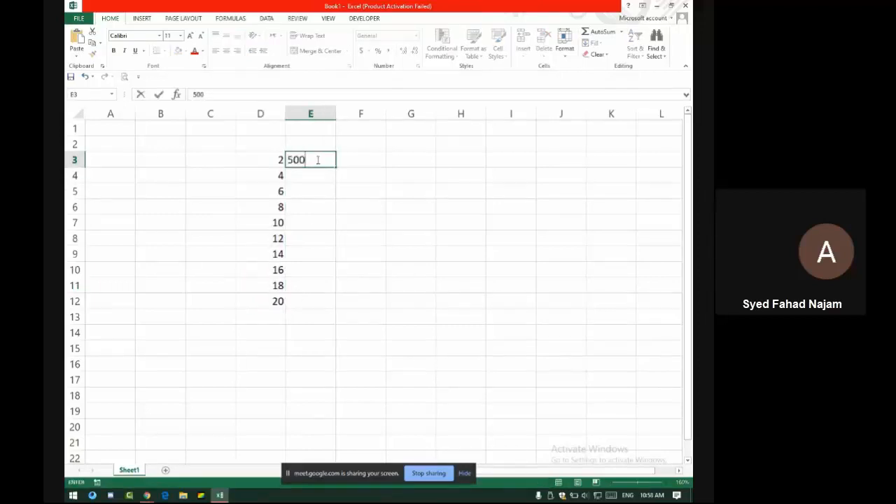
pyautogui.write('0')
pyautogui.press('Return')
pyautogui.write('250')
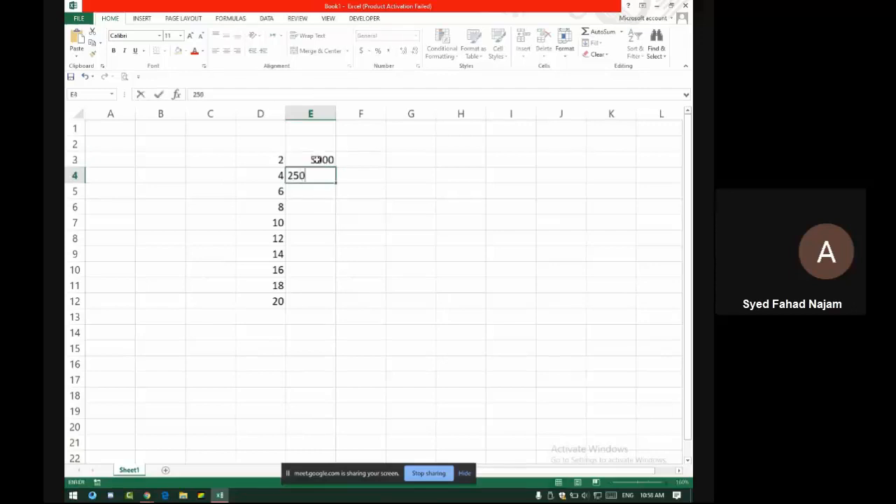
pyautogui.write('00')
pyautogui.press('Return')
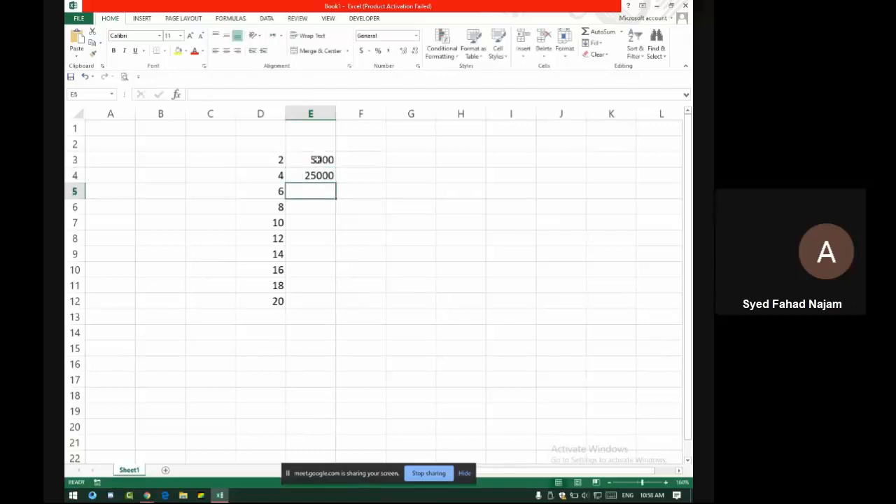
pyautogui.moveTo(309, 162); pyautogui.dragTo(339, 305)
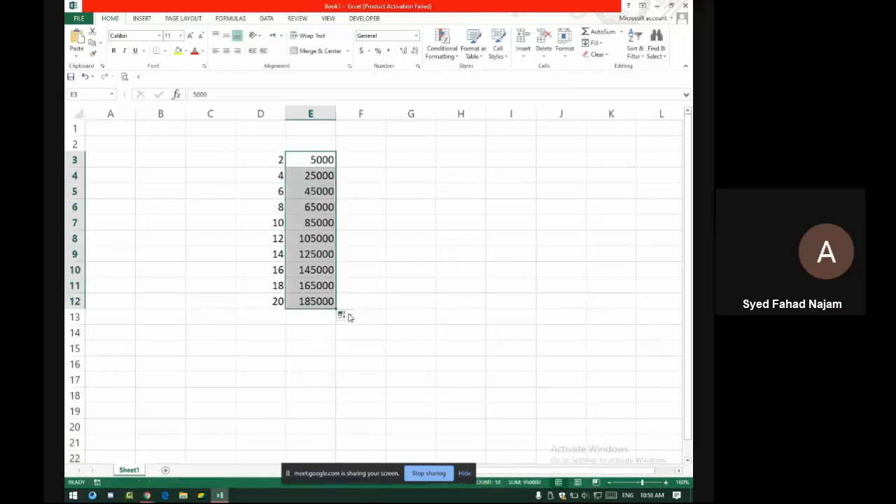
# Switch the fill to copied cells, then enter 6000 in E5 and 7500 in E6
pyautogui.click(349, 317)
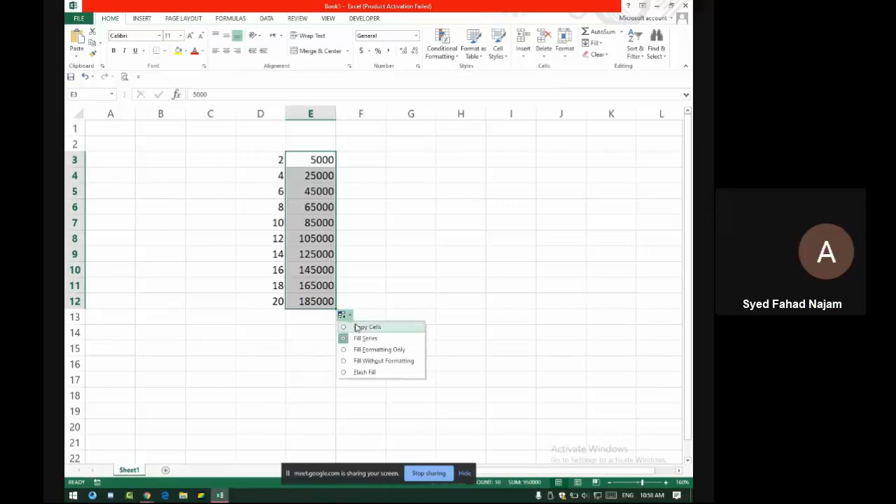
pyautogui.click(357, 326)
pyautogui.click(301, 192)
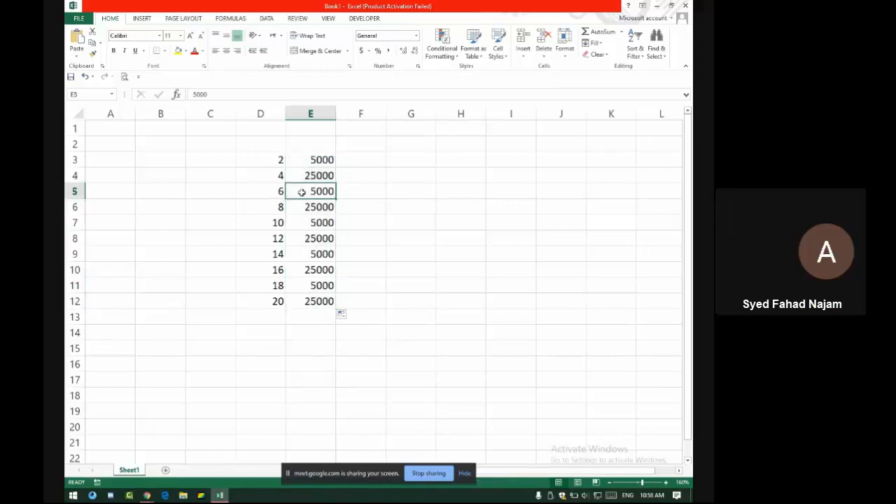
pyautogui.write('600')
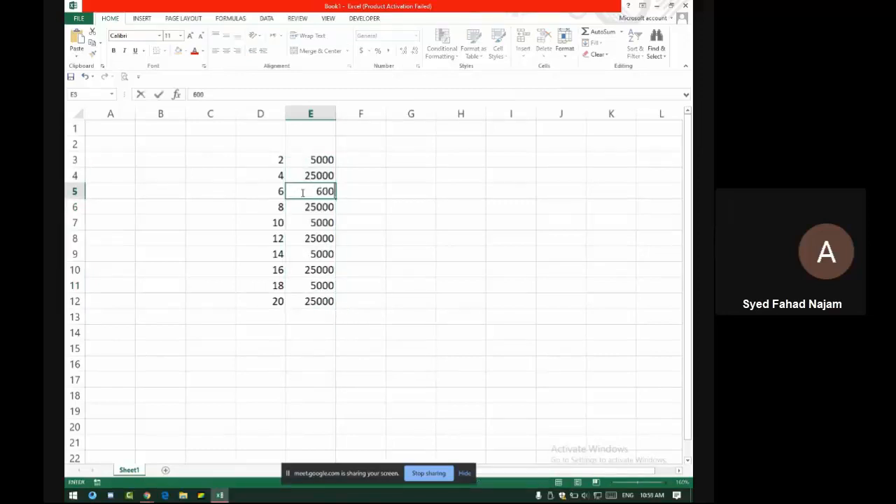
pyautogui.press('Return')
pyautogui.write('7')
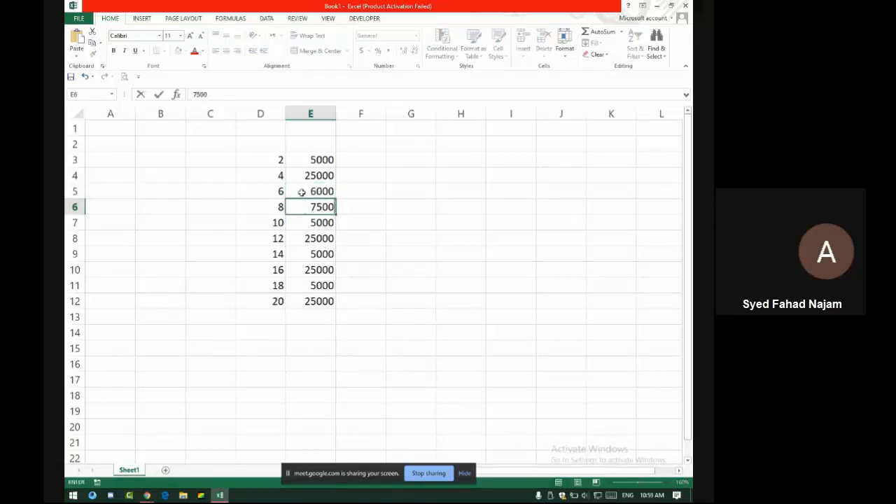
# Extend the E3:E6 trend down to row 12, ending at 2250
pyautogui.moveTo(318, 160); pyautogui.dragTo(338, 308)
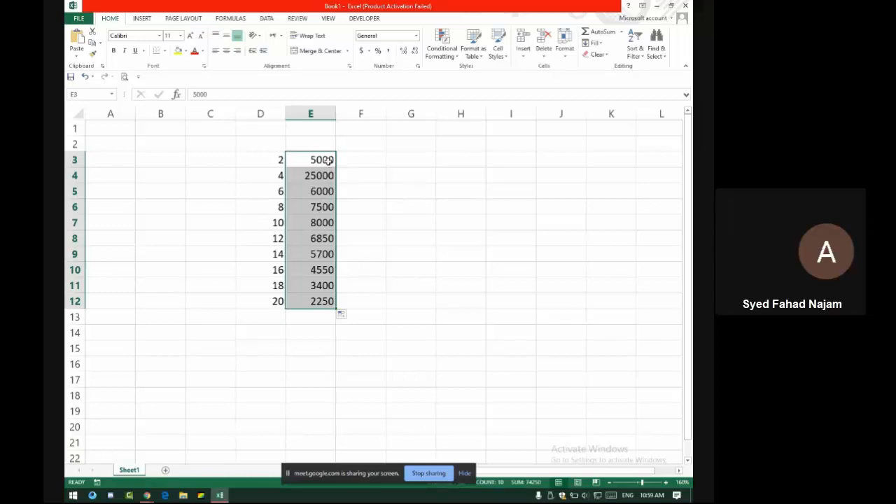
pyautogui.moveTo(328, 160); pyautogui.dragTo(321, 207)
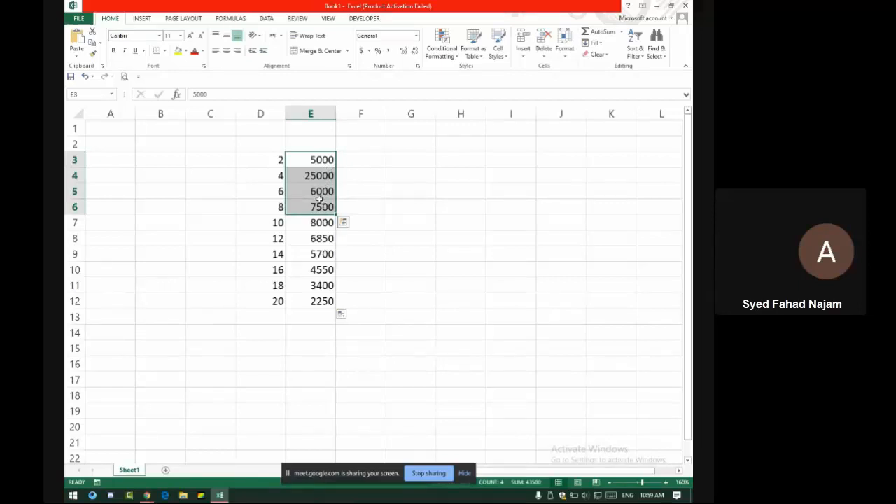
pyautogui.moveTo(337, 216); pyautogui.dragTo(334, 310)
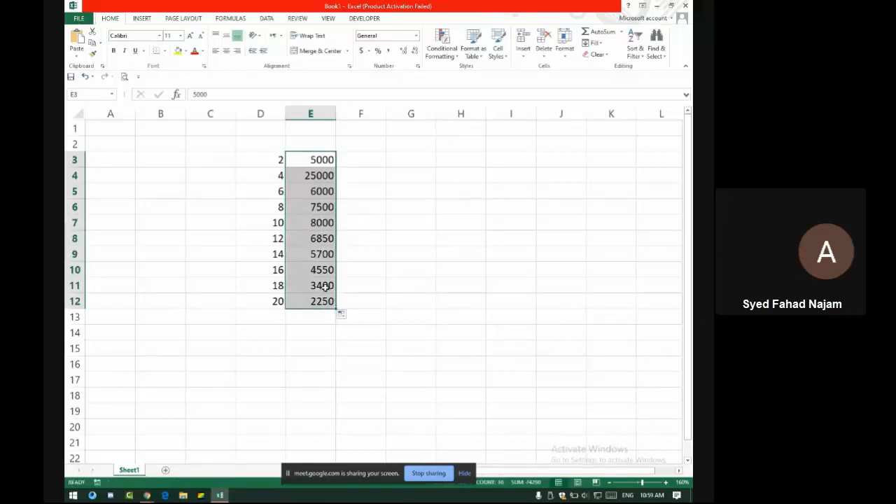
pyautogui.hotkey('alt', 'Tab')
pyautogui.hotkey('alt', 'Tab')
pyautogui.hotkey('alt', 'Tab')
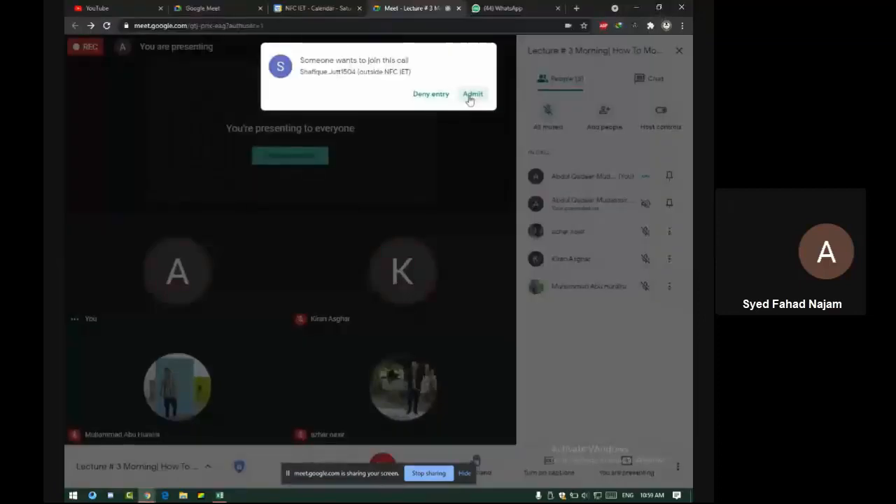
# Admit two waiting participants and cancel the remove-participant prompt
pyautogui.click(470, 94)
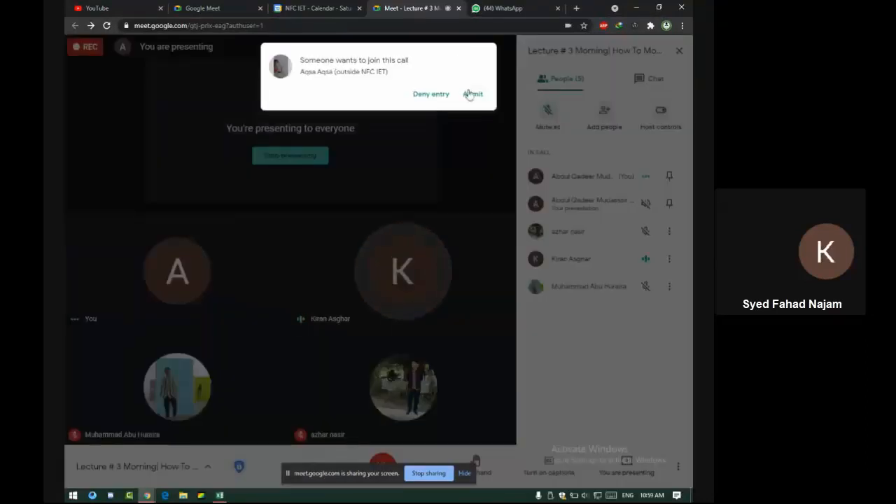
pyautogui.click(471, 94)
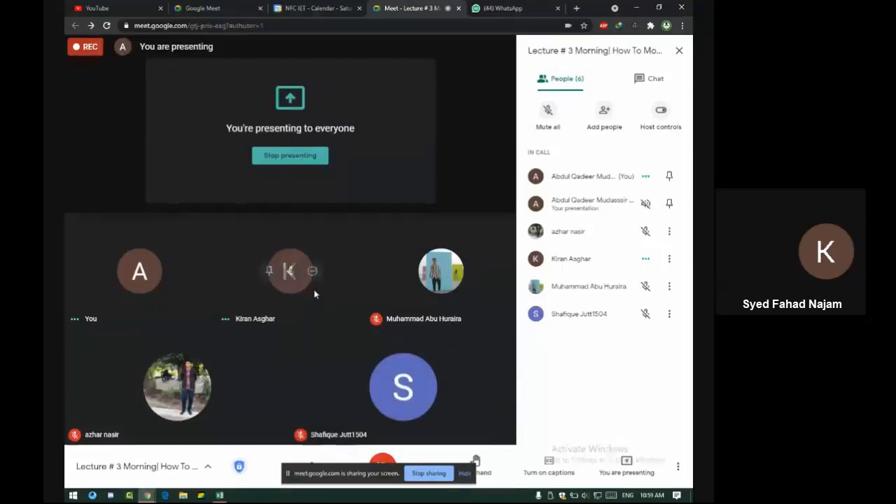
pyautogui.click(324, 276)
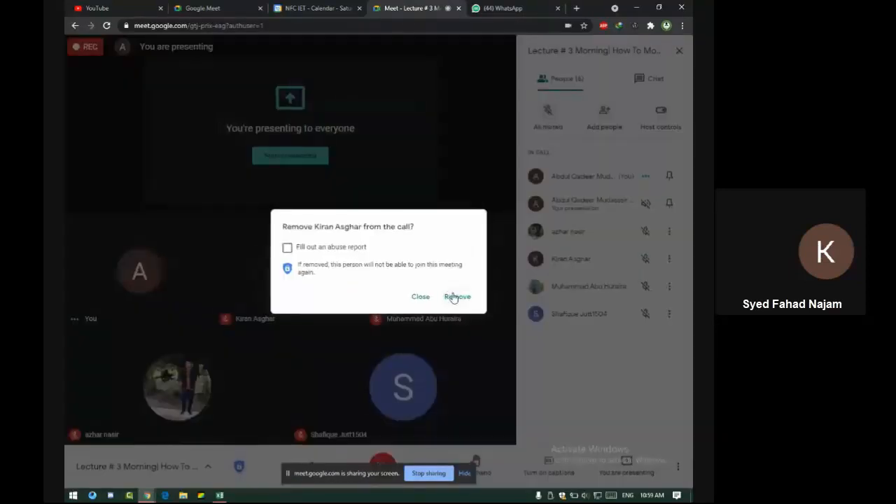
pyautogui.click(421, 298)
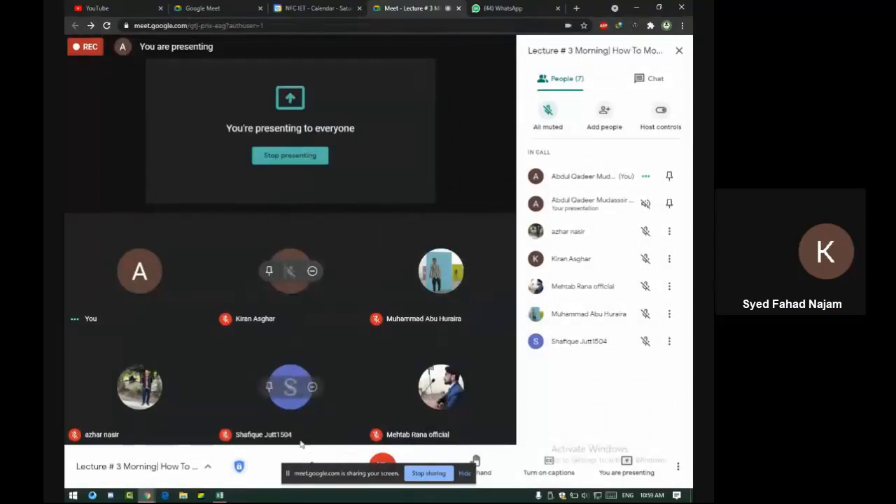
# Toggle the mic off and on, close the calendar tab, admit the newcomer, and minimize Chrome
pyautogui.click(314, 464)
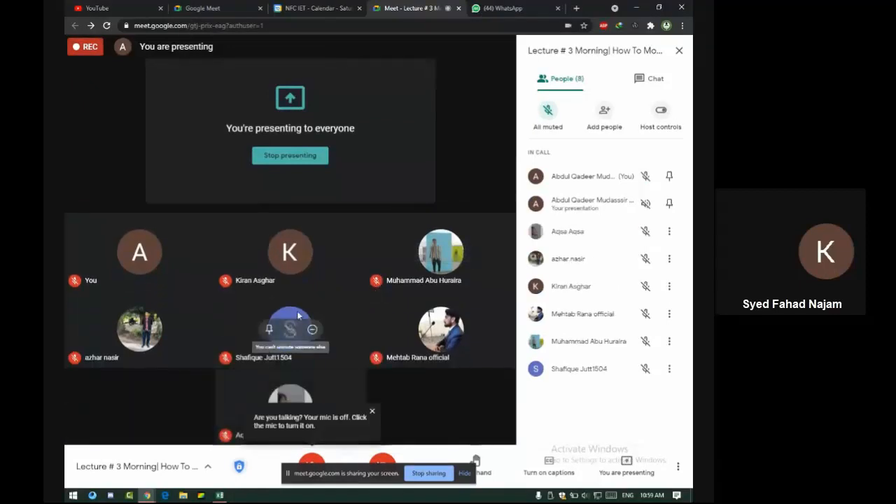
pyautogui.click(312, 464)
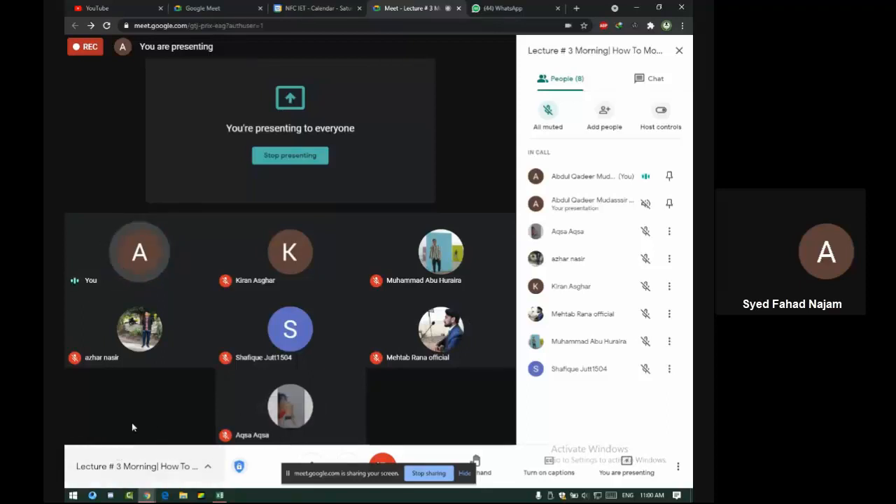
pyautogui.click(360, 8)
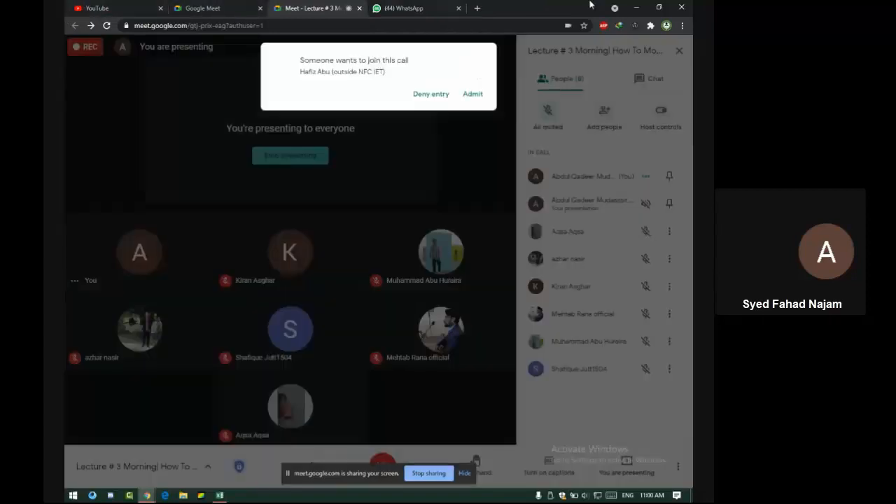
pyautogui.click(473, 95)
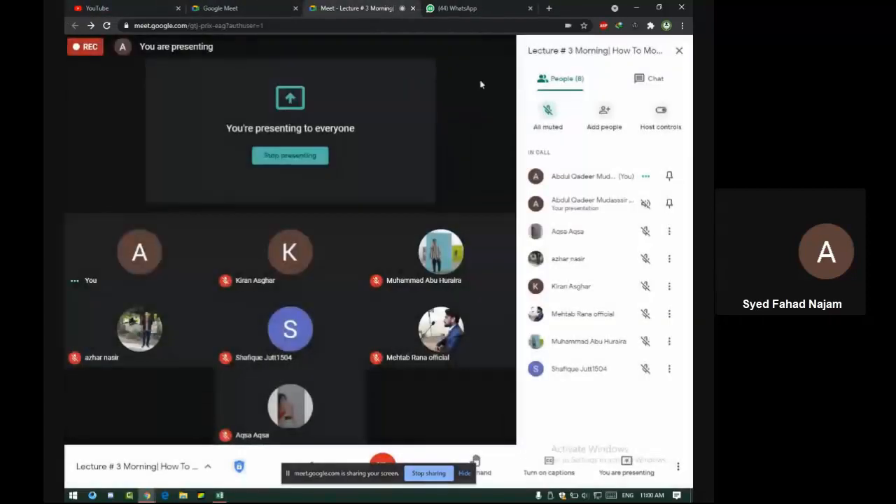
pyautogui.click(630, 7)
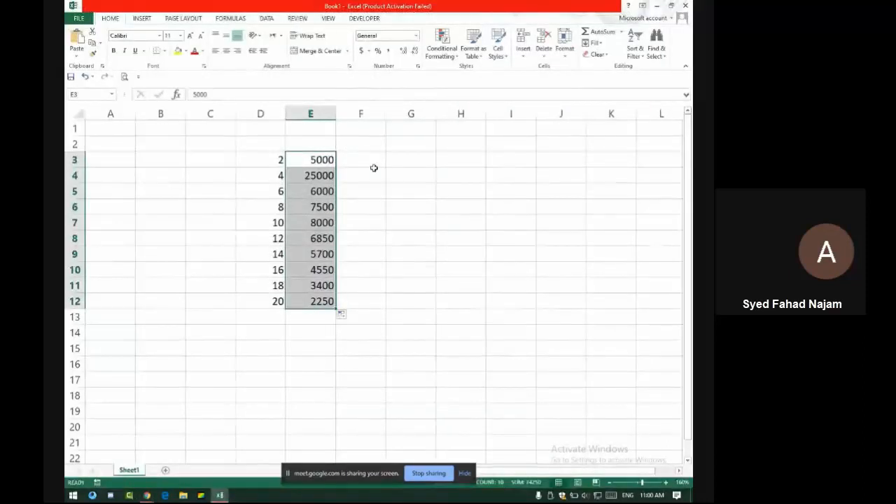
# Delete the numbers in B3:F12 and open Consultancy Project from Recent Workbooks
pyautogui.moveTo(352, 158); pyautogui.dragTo(139, 299)
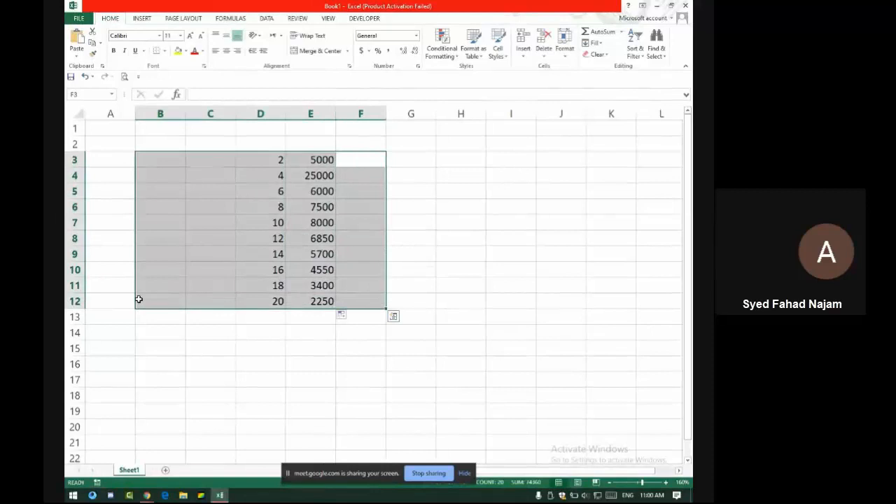
pyautogui.press('Delete')
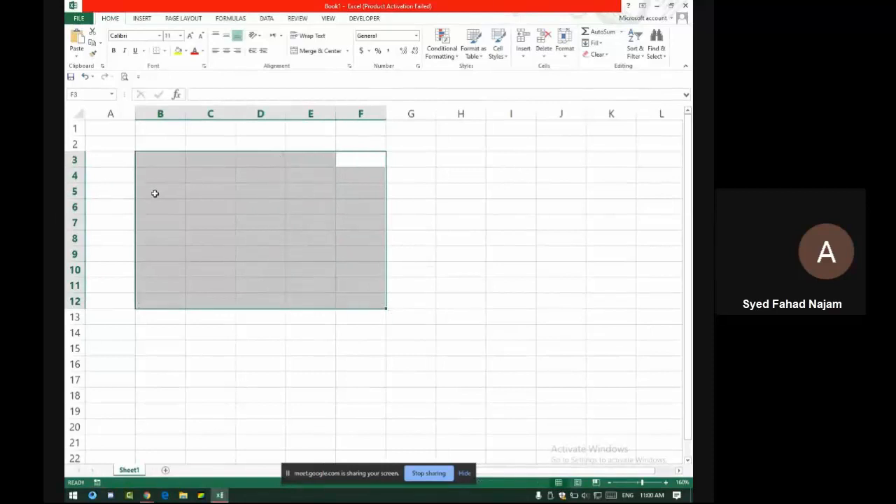
pyautogui.hotkey('ctrl', 'o')
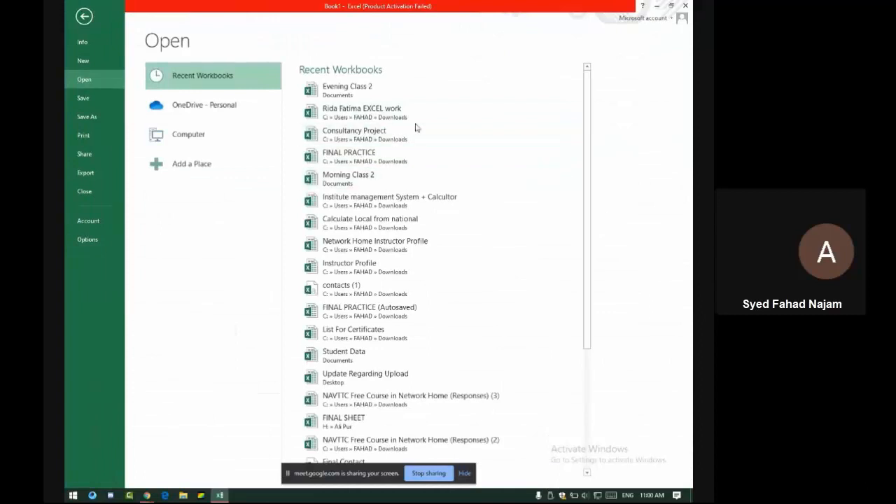
pyautogui.click(398, 141)
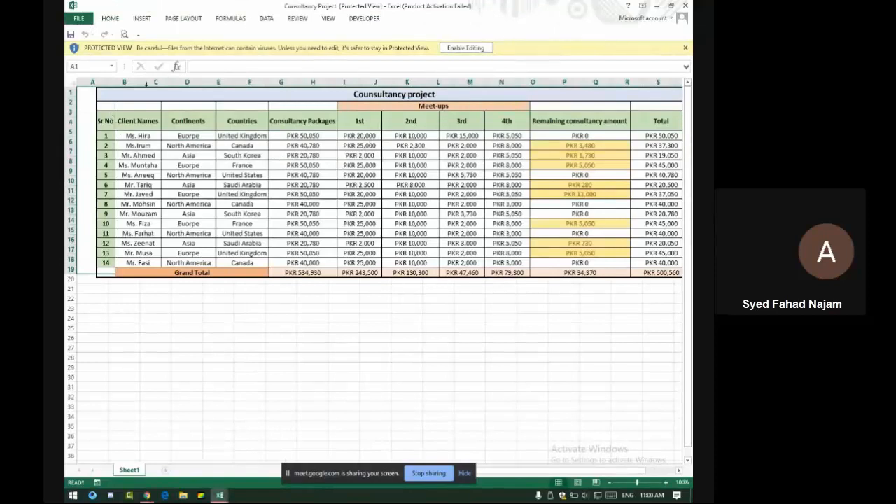
# Enable editing in Consultancy Project and reposition the consultancy table picture on Sheet1
pyautogui.click(466, 48)
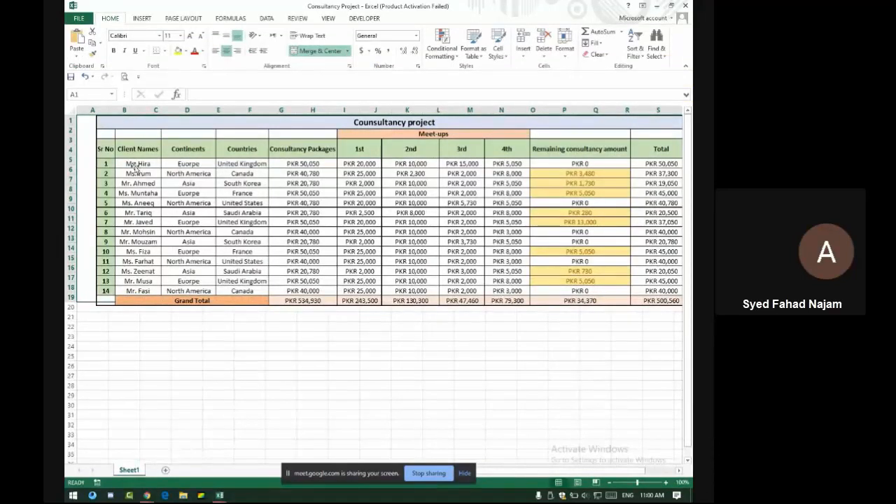
pyautogui.moveTo(112, 150); pyautogui.dragTo(78, 161)
pyautogui.moveTo(183, 154); pyautogui.dragTo(148, 157)
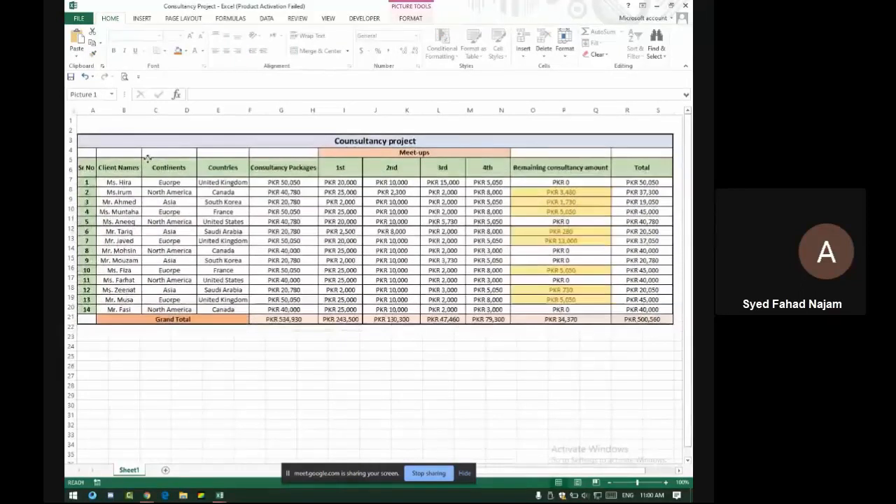
pyautogui.moveTo(302, 220); pyautogui.dragTo(371, 222)
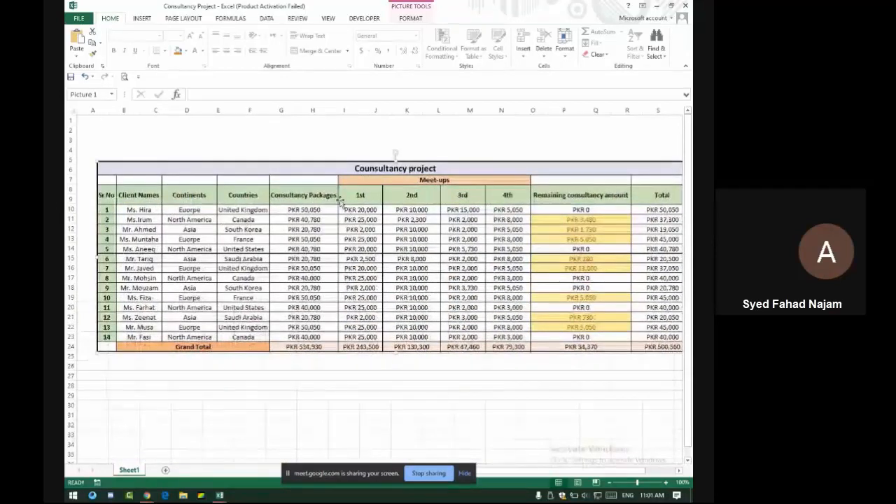
pyautogui.hotkey('alt', 'Tab')
pyautogui.hotkey('alt', 'Tab')
pyautogui.hotkey('alt', 'Tab')
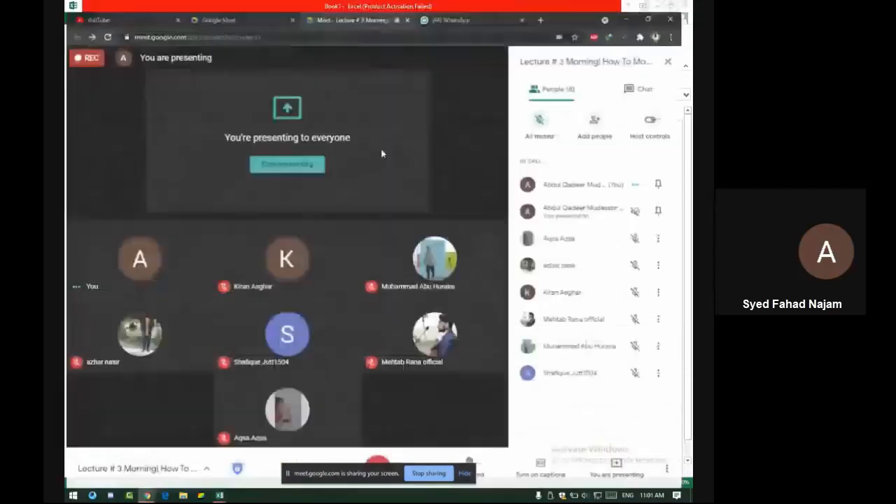
# Admit the join request in Meet, then return to the Consultancy Project workbook
pyautogui.click(470, 95)
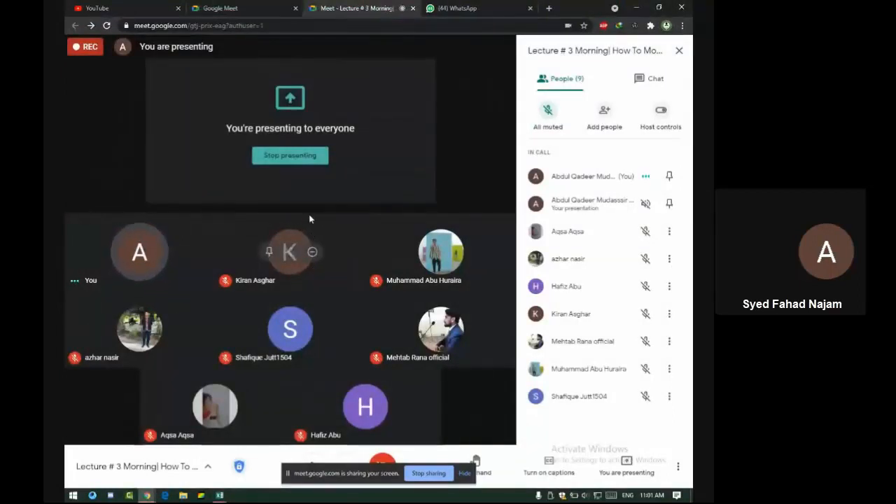
pyautogui.hotkey('alt', 'Tab')
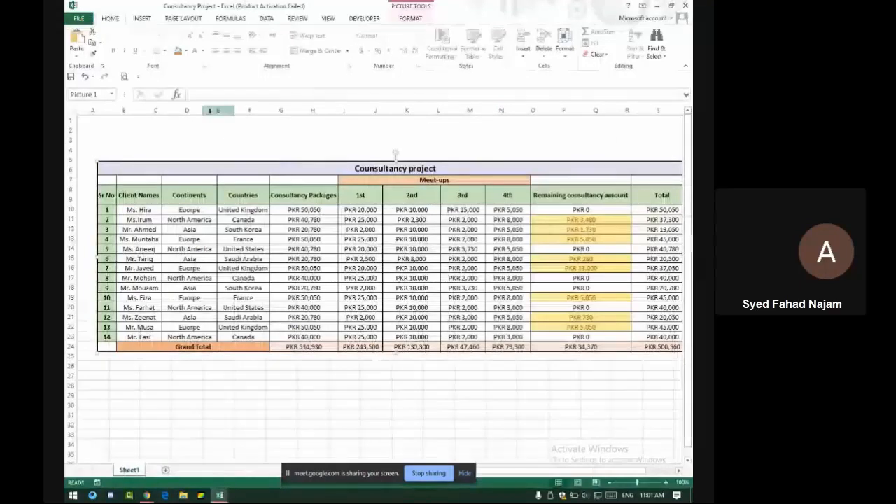
# Open the recent student marks workbook and Merge & Center its university title across A2:M2
pyautogui.hotkey('alt', 'f')
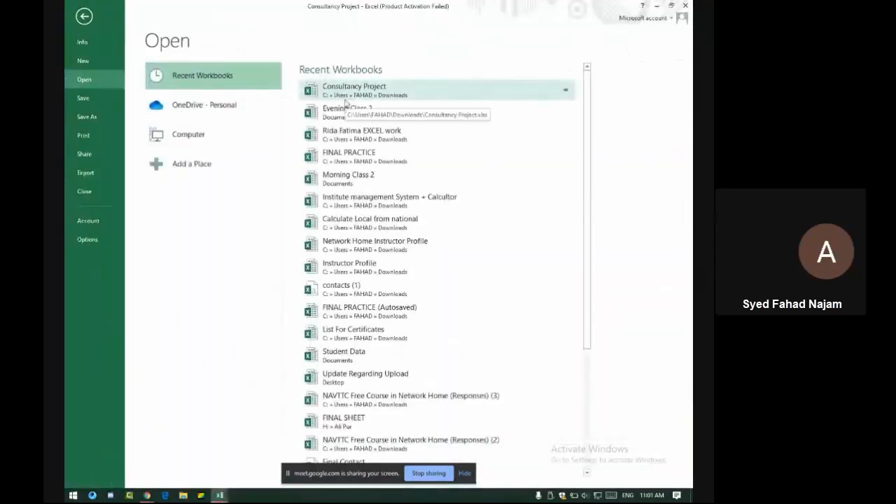
pyautogui.click(373, 133)
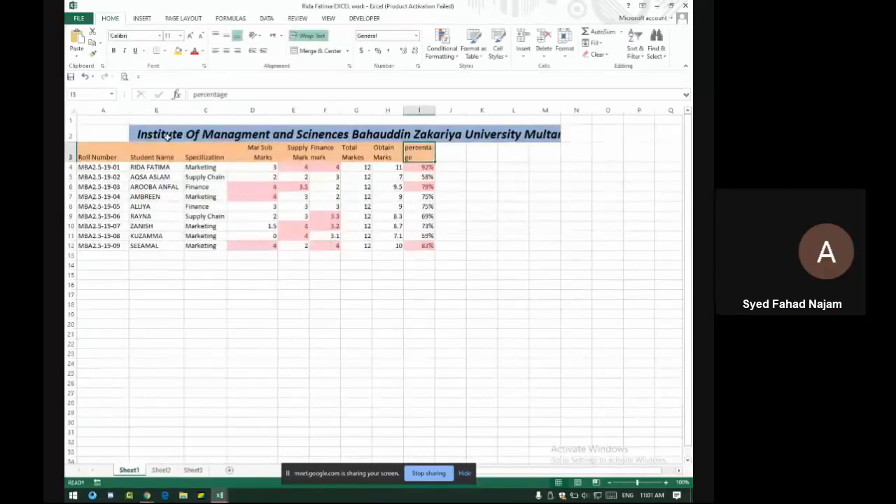
pyautogui.click(140, 134)
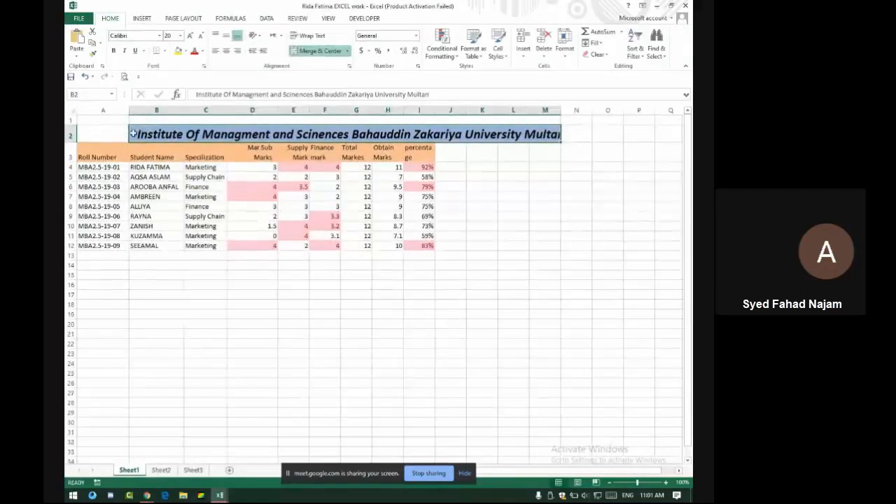
pyautogui.moveTo(128, 136)
pyautogui.mouseDown()
pyautogui.moveTo(103, 136)
pyautogui.moveTo(140, 134)
pyautogui.mouseUp()
pyautogui.click(371, 278)
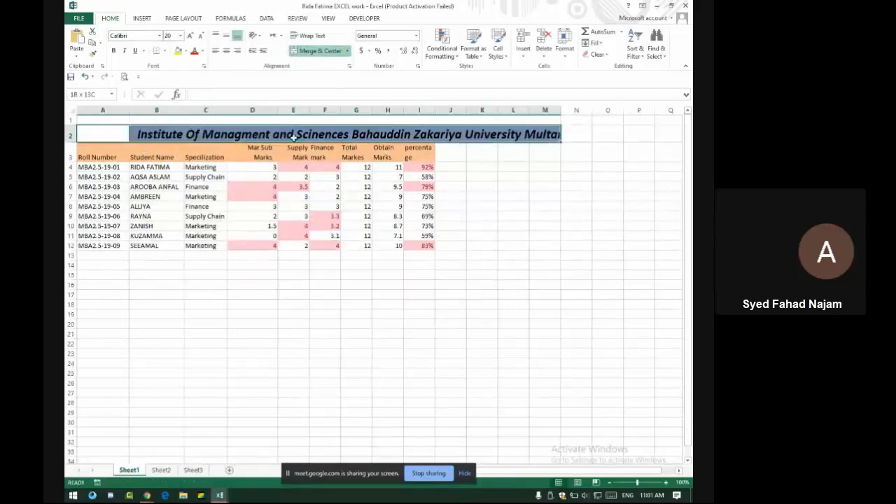
pyautogui.click(322, 51)
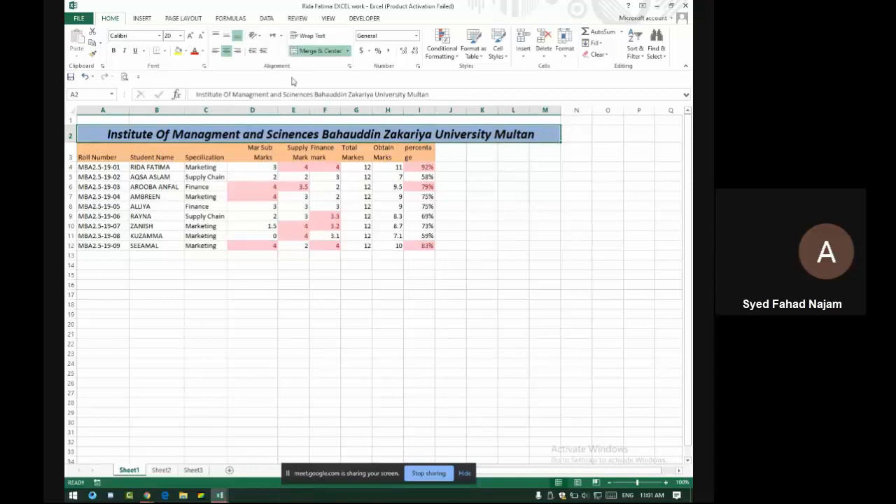
pyautogui.click(294, 187)
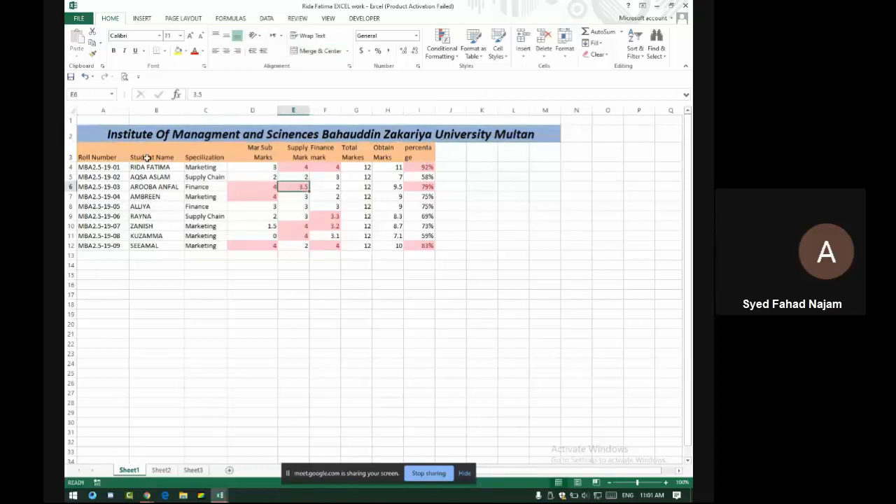
pyautogui.moveTo(87, 135); pyautogui.dragTo(183, 246)
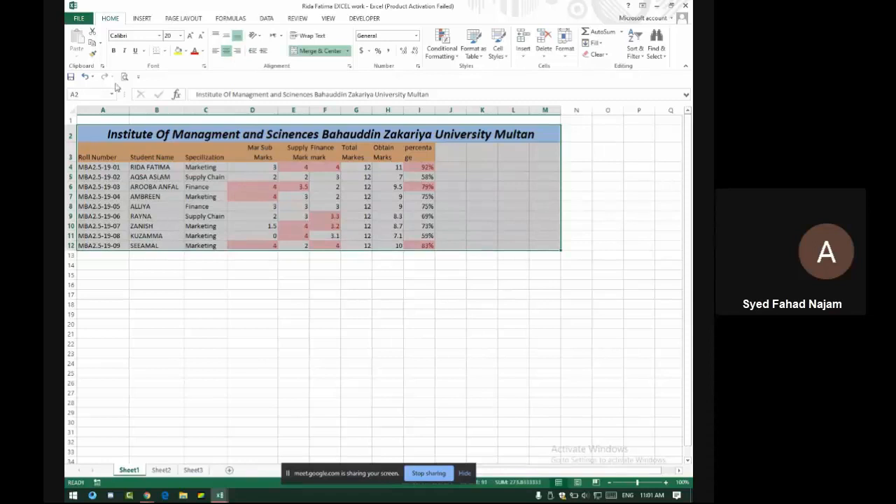
# Paste the marks table as a picture and place it below the original, around rows 15–27
pyautogui.click(92, 44)
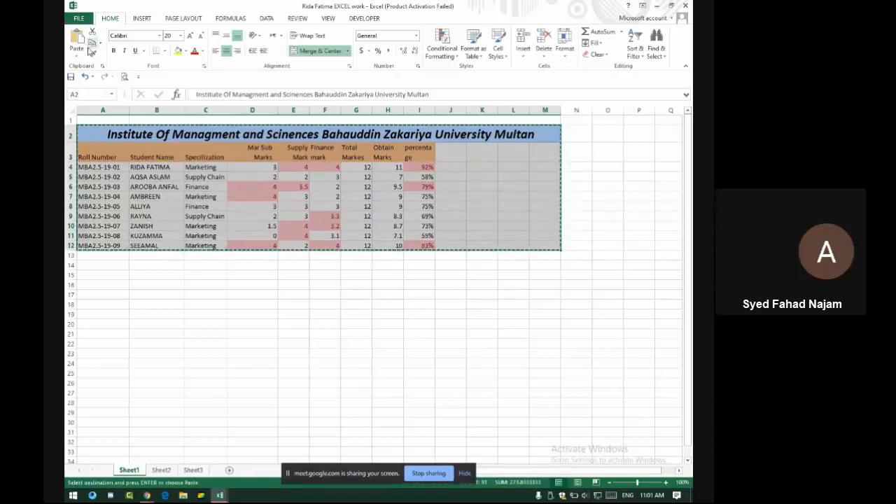
pyautogui.click(78, 55)
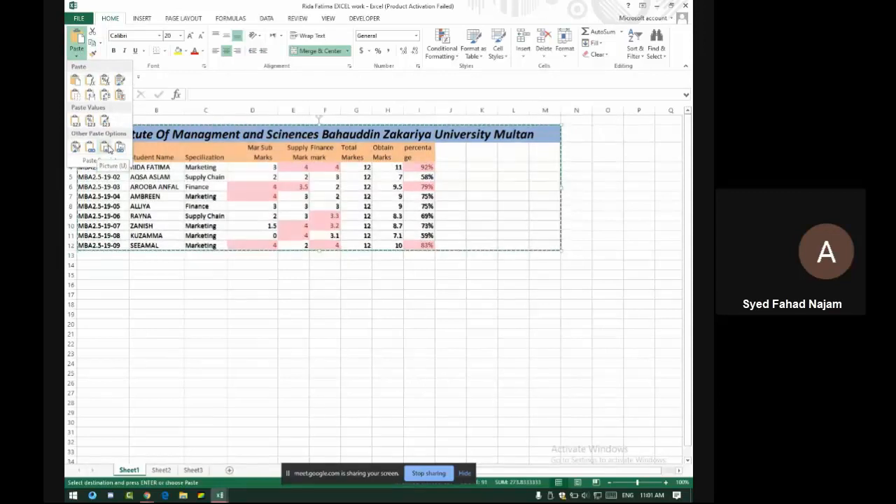
pyautogui.click(106, 148)
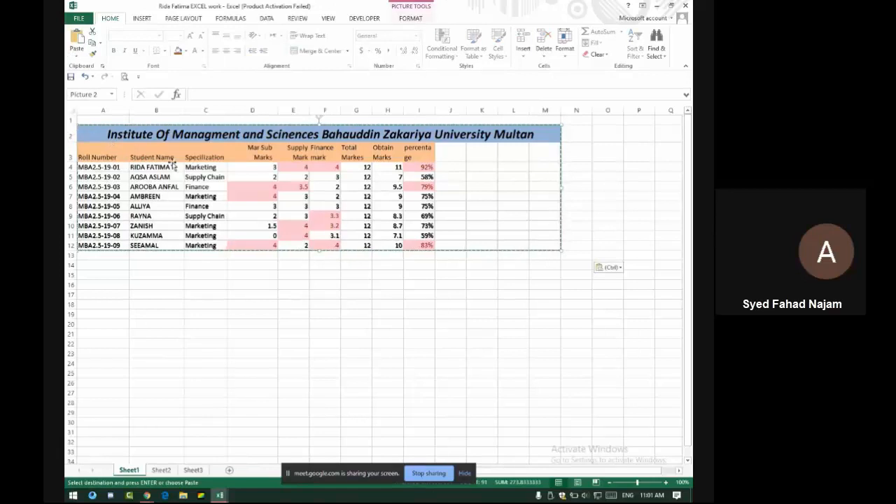
pyautogui.moveTo(173, 166); pyautogui.dragTo(231, 295)
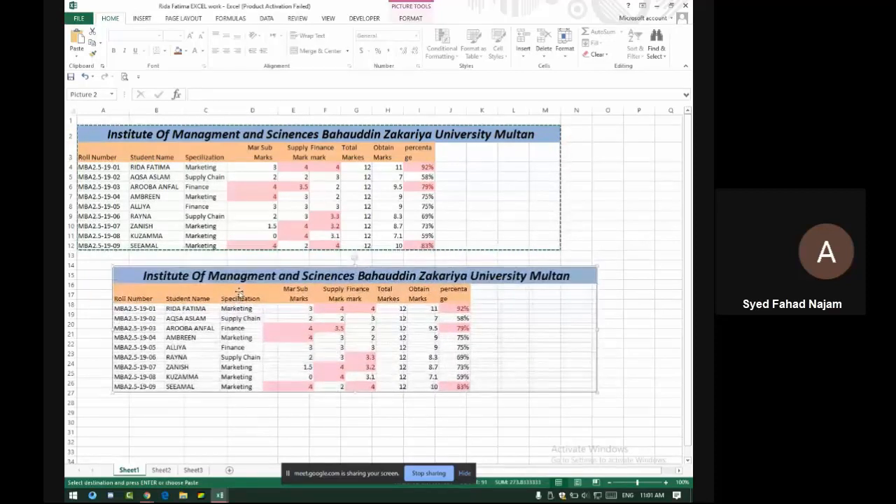
pyautogui.moveTo(294, 297)
pyautogui.mouseDown()
pyautogui.moveTo(256, 282)
pyautogui.moveTo(283, 293)
pyautogui.mouseUp()
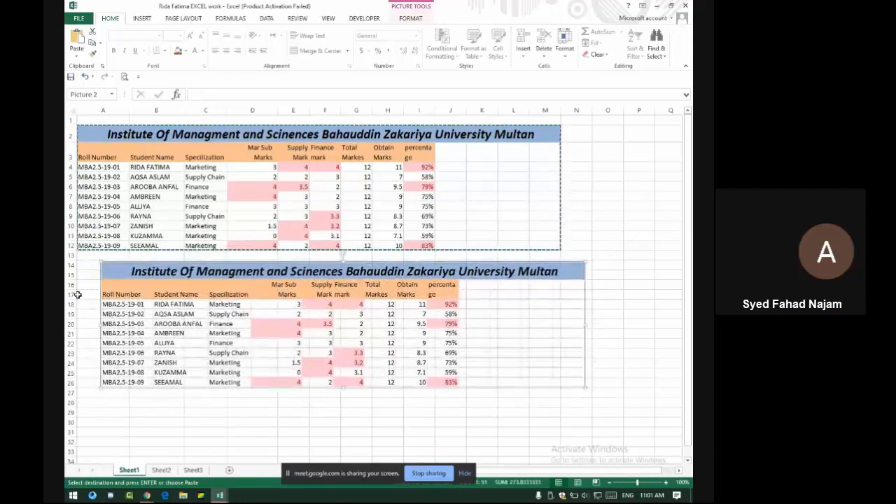
pyautogui.moveTo(200, 281); pyautogui.dragTo(178, 294)
pyautogui.click(191, 281)
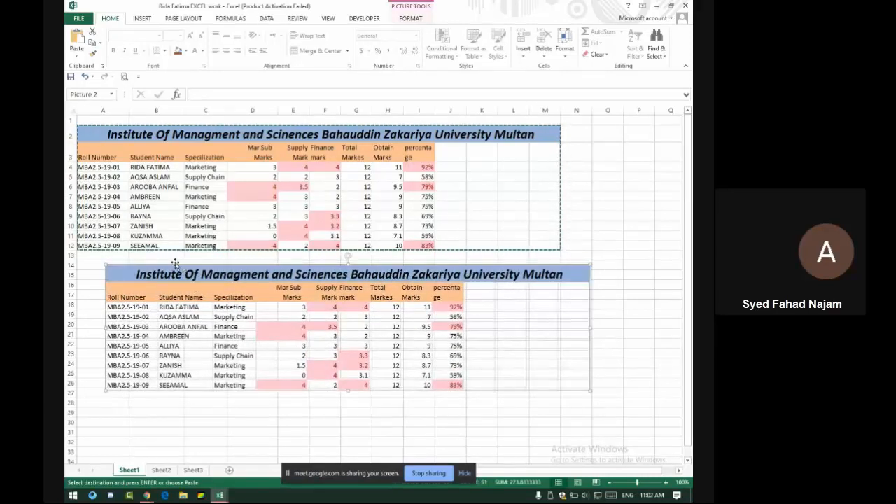
# Admit the new participant in Google Meet, then return to the Consultancy Project workbook
pyautogui.hotkey('alt', 'Tab')
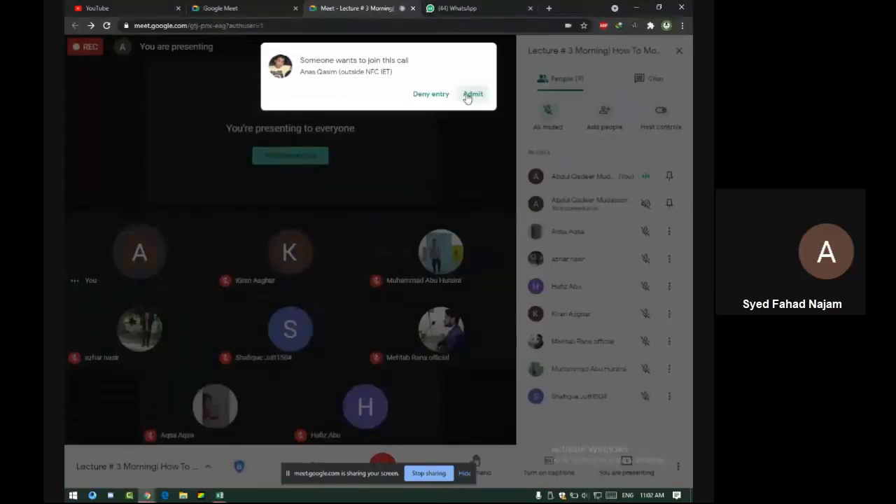
pyautogui.click(469, 93)
pyautogui.hotkey('alt', 'Tab')
pyautogui.press('Tab')
pyautogui.press('Tab')
pyautogui.press('Tab')
pyautogui.press('Tab')
pyautogui.press('Tab')
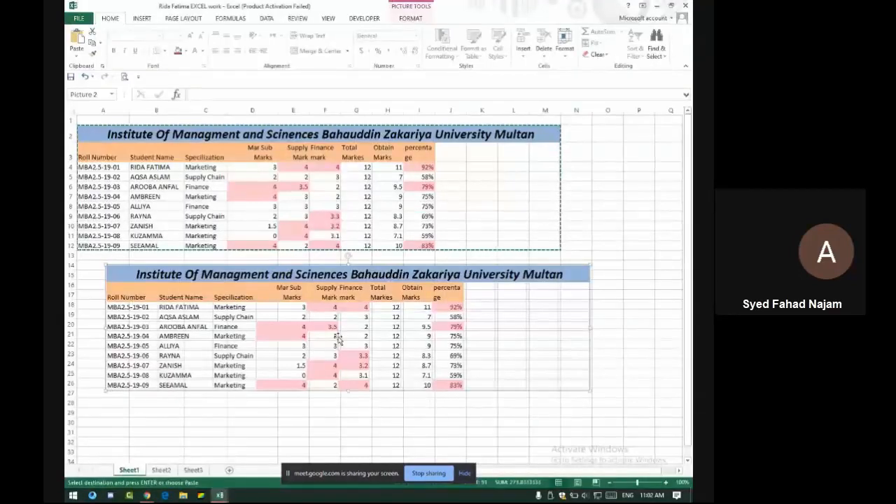
pyautogui.hotkey('alt', 'Tab')
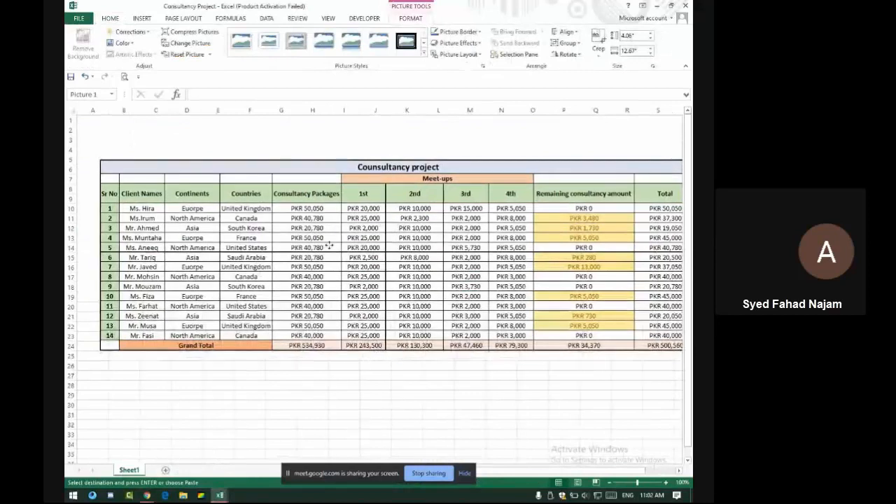
# Drag the consultancy table picture to the top of the sheet and delete it
pyautogui.moveTo(320, 254); pyautogui.dragTo(299, 208)
pyautogui.moveTo(278, 155); pyautogui.dragTo(270, 124)
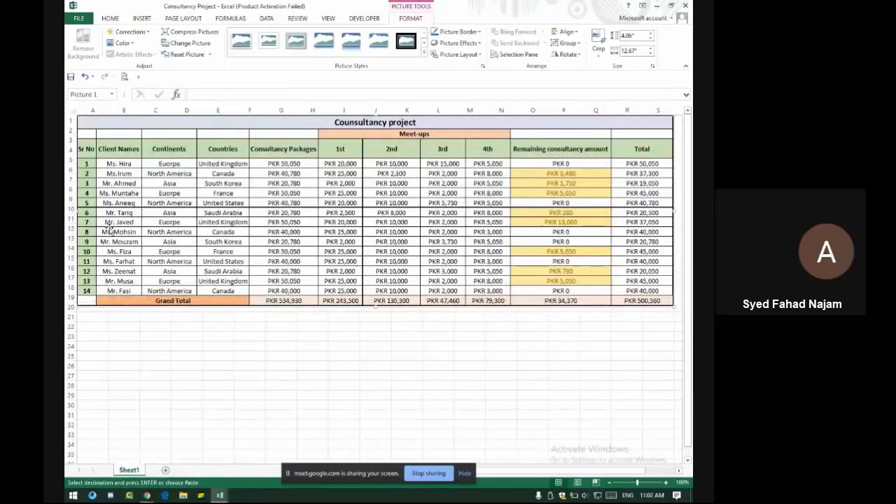
pyautogui.hotkey('alt', 'Tab')
pyautogui.hotkey('alt', 'Tab')
pyautogui.hotkey('alt', 'Tab')
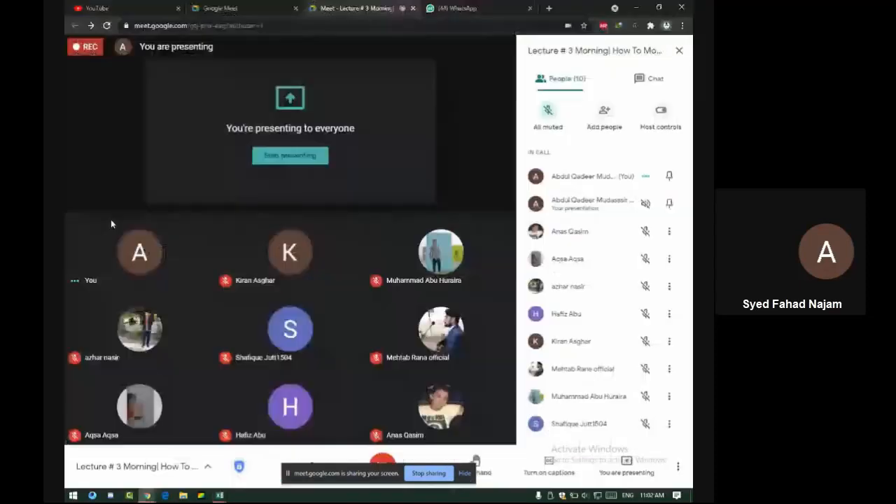
pyautogui.hotkey('alt', 'Tab')
pyautogui.press('Tab')
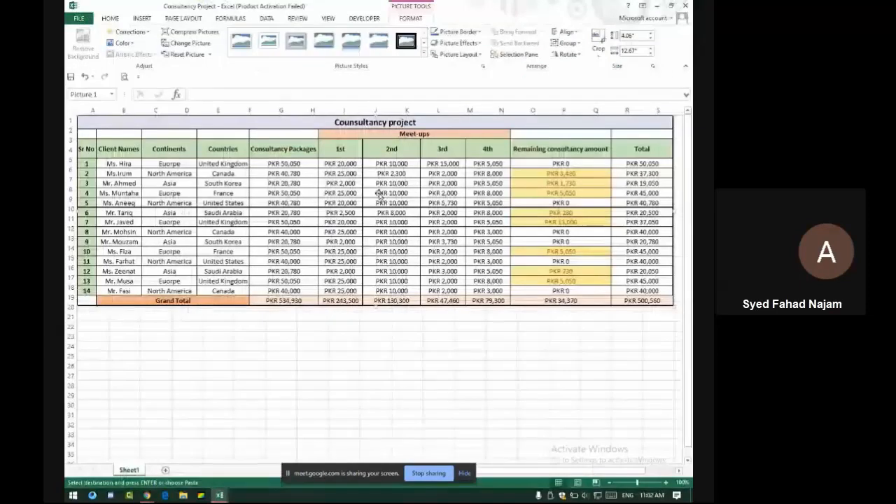
pyautogui.press('Delete')
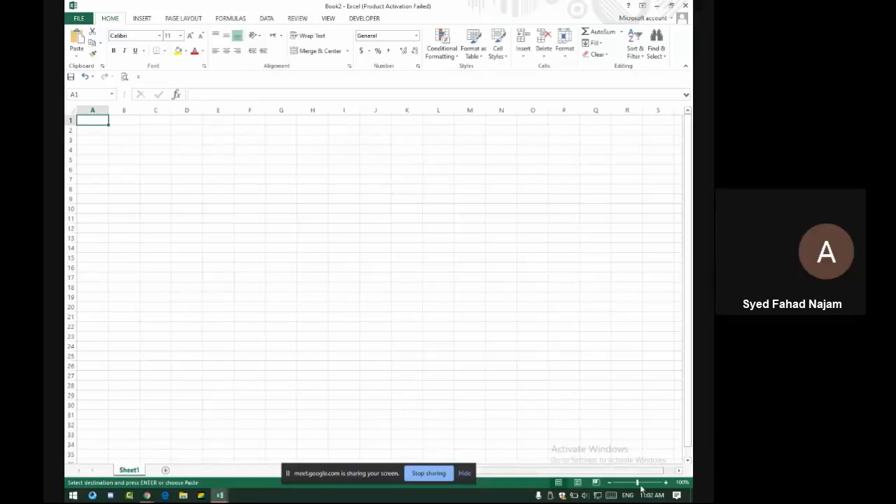
# Zoom the blank Book2 sheet to 130%, then switch to the Google Meet call
pyautogui.click(666, 482)
pyautogui.click(666, 482)
pyautogui.click(666, 482)
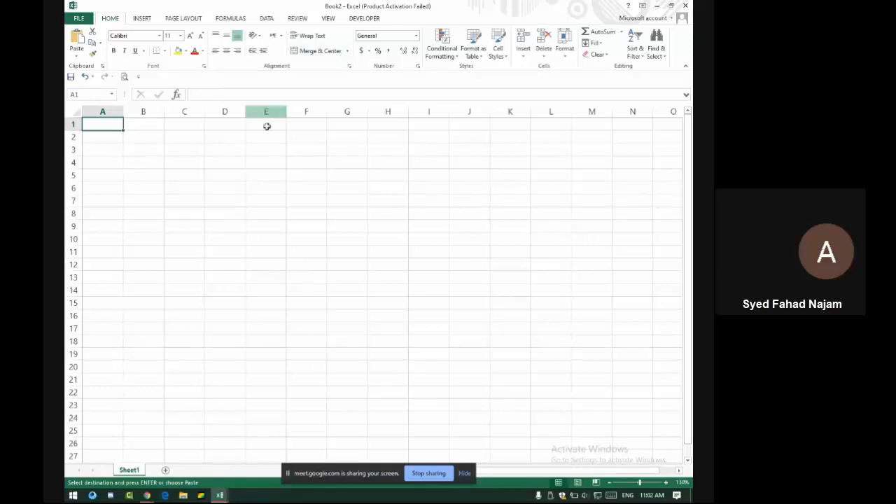
pyautogui.hotkey('alt', 'Tab')
pyautogui.hotkey('alt', 'Tab')
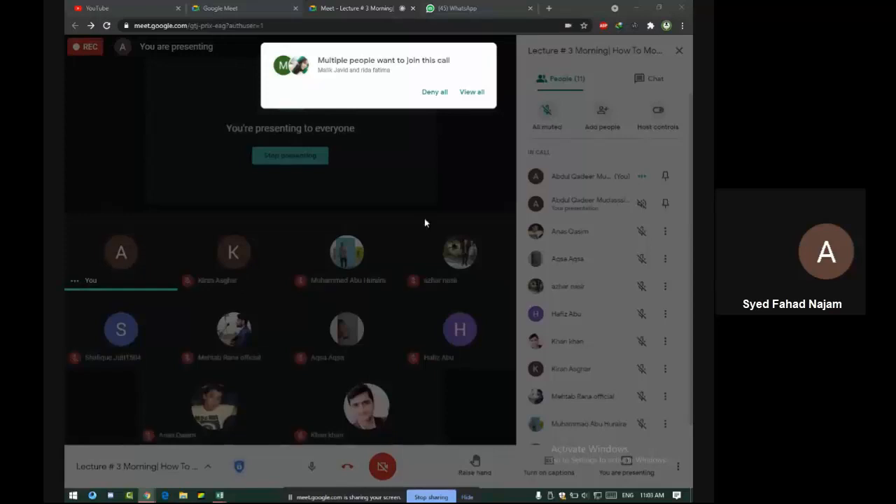
# Admit all waiting participants and the next join request in Google Meet, toggling the mic off and on
pyautogui.click(471, 92)
pyautogui.click(467, 156)
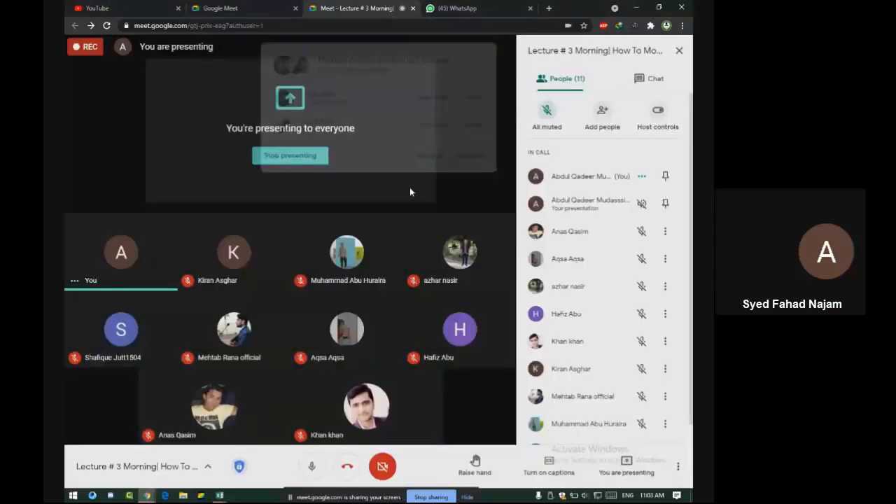
pyautogui.click(308, 466)
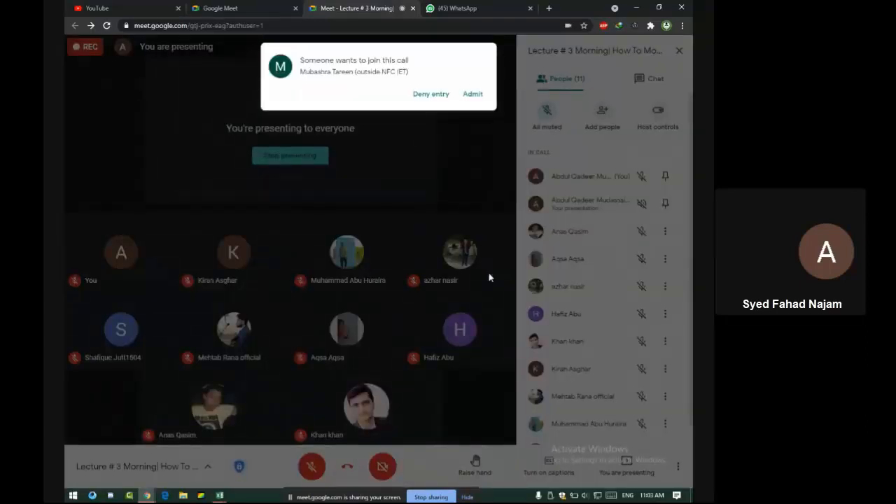
pyautogui.click(473, 96)
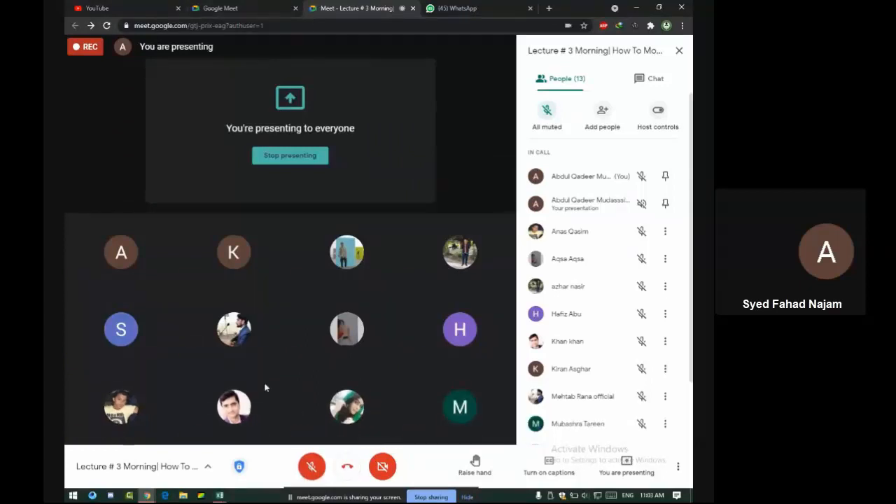
pyautogui.click(312, 466)
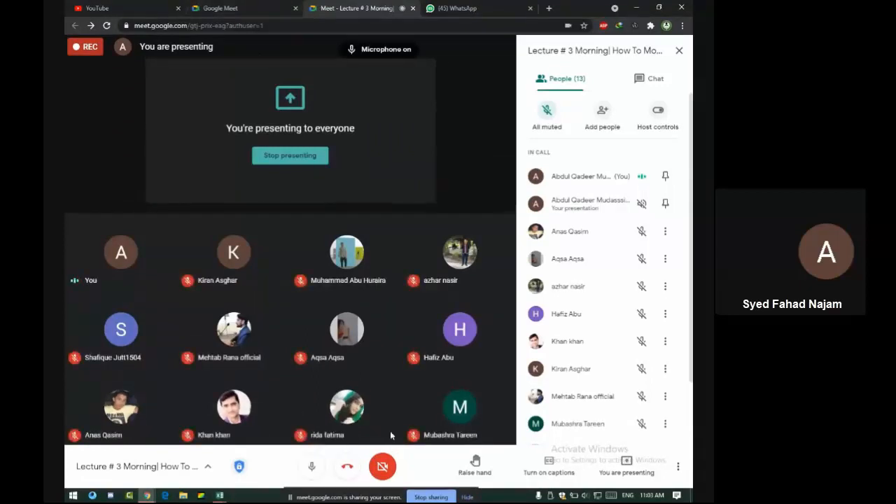
pyautogui.hotkey('alt', 'Tab')
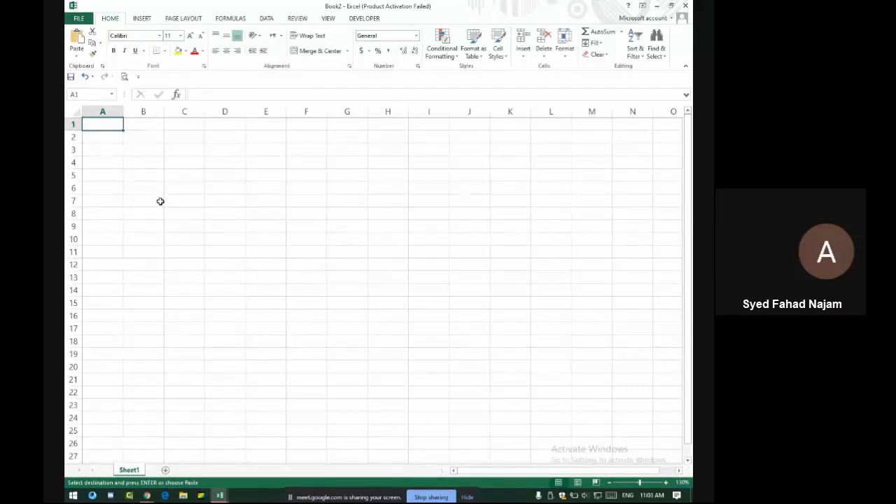
# Open the Evening Class 2 workbook from the recent workbooks list
pyautogui.hotkey('alt', 'Tab')
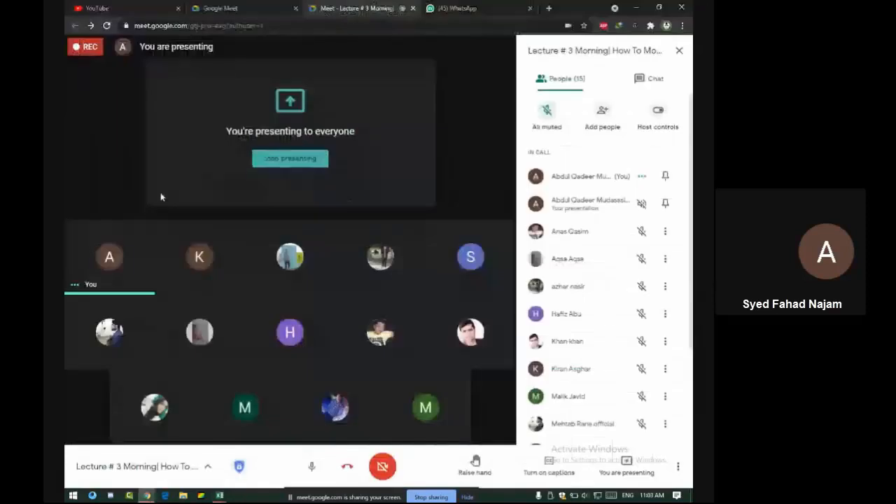
pyautogui.hotkey('alt', 'Tab')
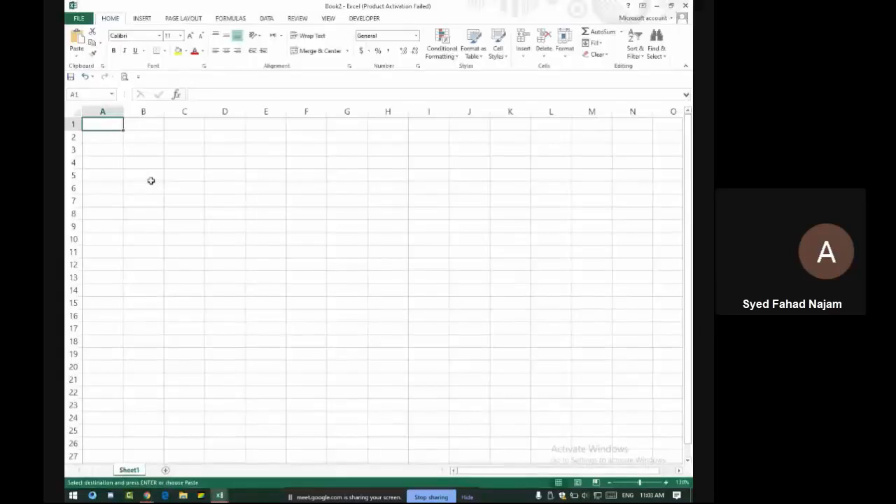
pyautogui.hotkey('ctrl', 'o')
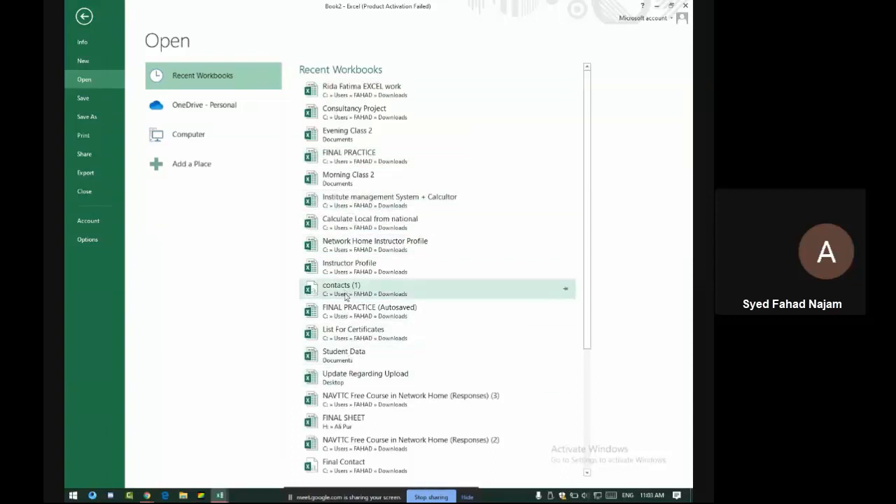
pyautogui.scroll(-1, 353, 349)
pyautogui.scroll(1, 353, 351)
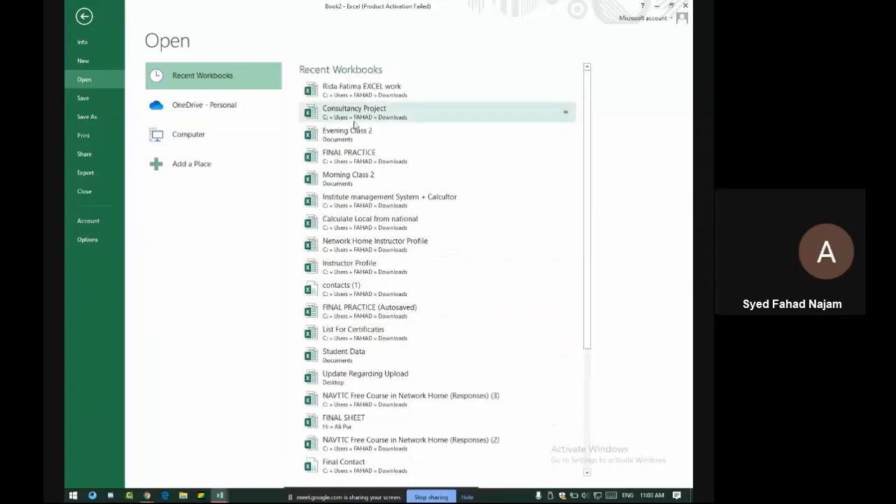
pyautogui.click(353, 133)
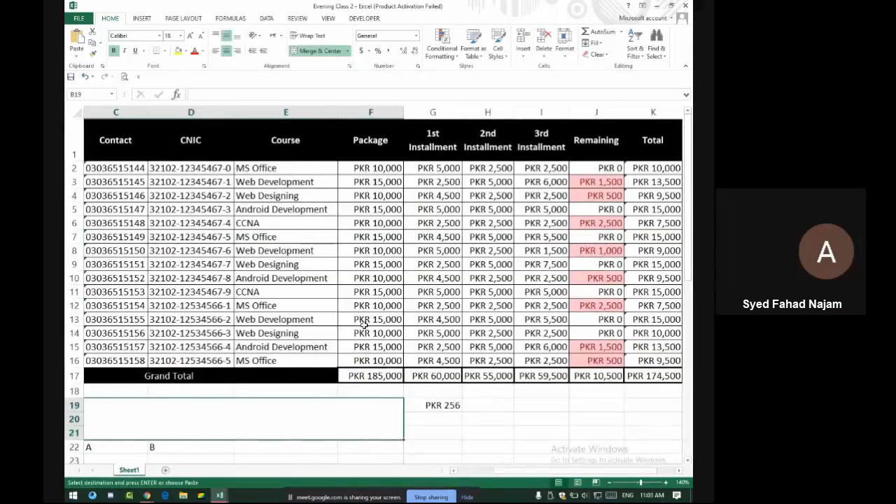
# Zoom the worksheet out three steps so the Sr # and Name columns are visible
pyautogui.hotkey('alt', 'Tab')
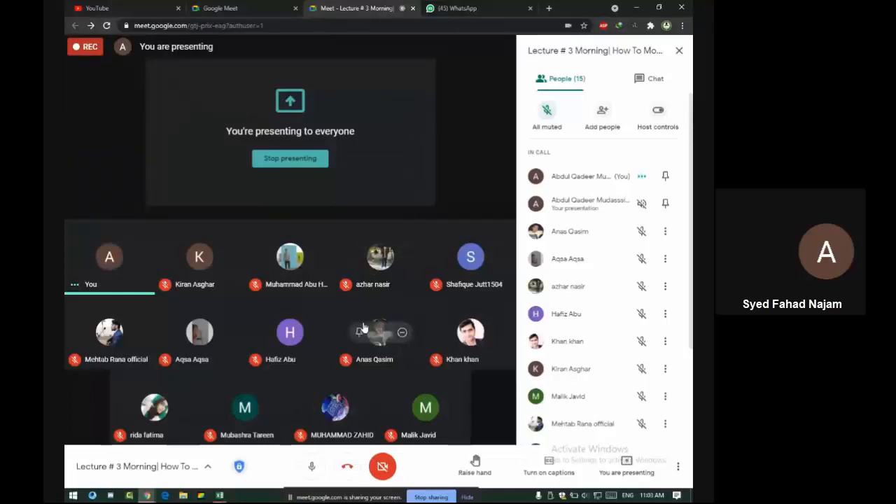
pyautogui.hotkey('alt', 'Tab')
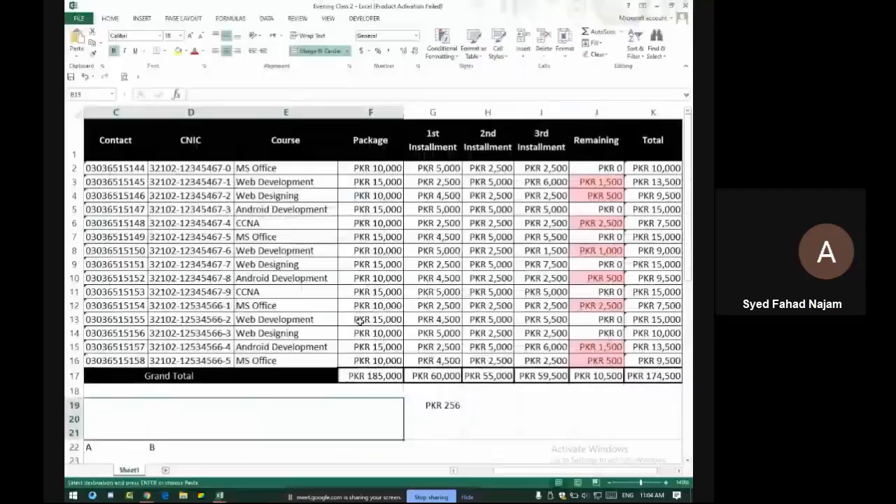
pyautogui.scroll(-11, 317, 291)
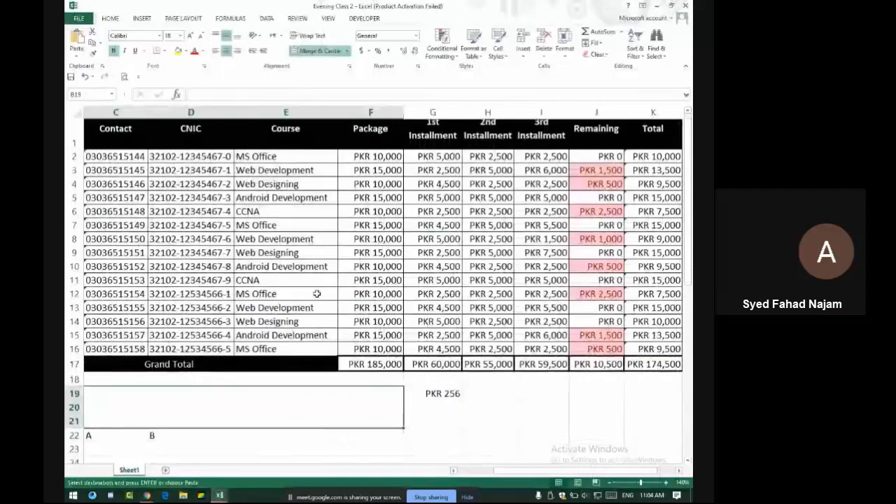
pyautogui.scroll(11, 319, 288)
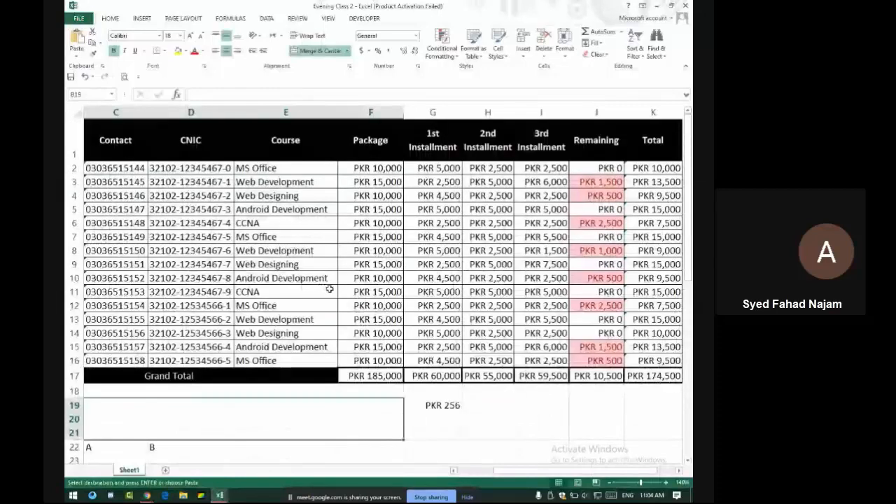
pyautogui.click(610, 483)
pyautogui.click(610, 483)
pyautogui.click(610, 483)
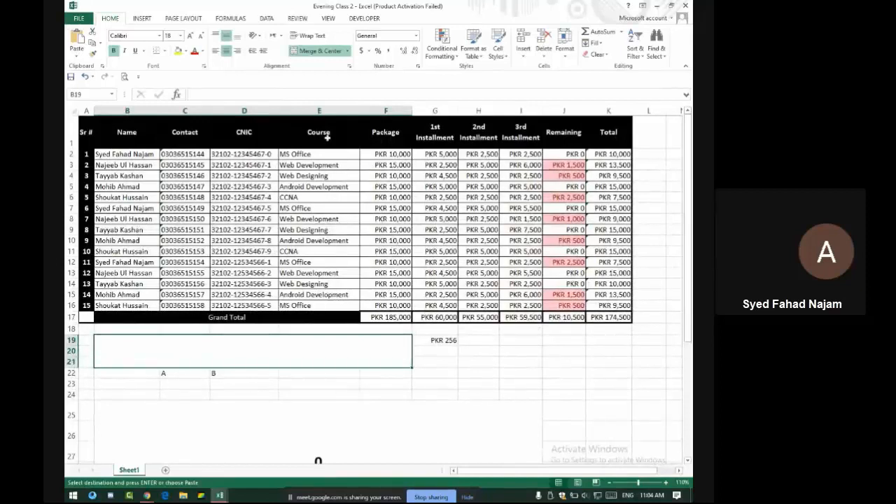
# Admit a Meet participant, then select the Remaining column J1:J18
pyautogui.hotkey('alt', 'Tab')
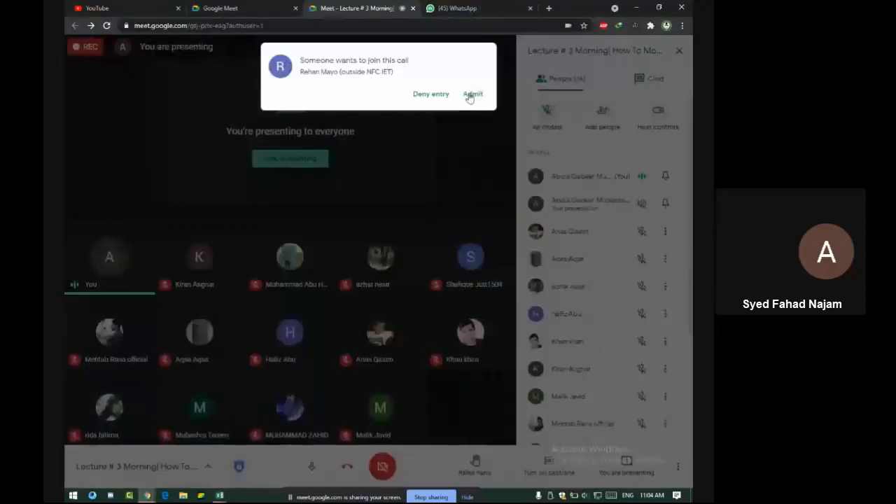
pyautogui.click(471, 95)
pyautogui.hotkey('alt', 'Tab')
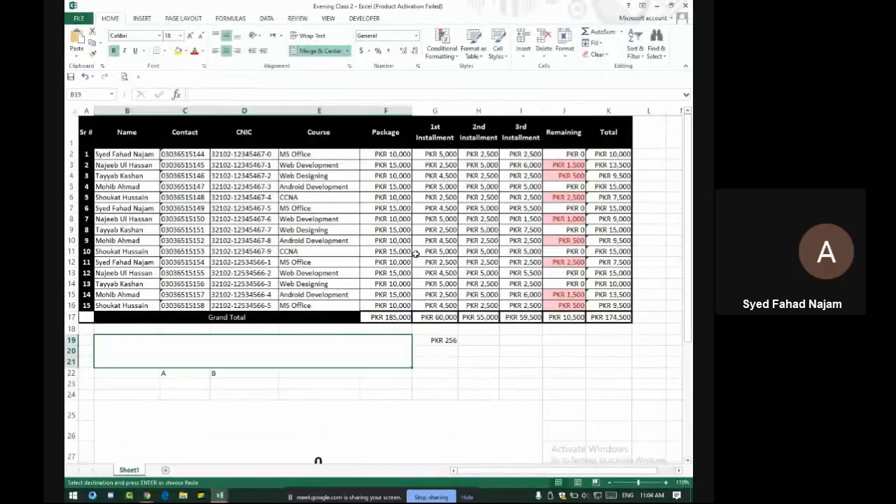
pyautogui.moveTo(558, 139); pyautogui.dragTo(577, 329)
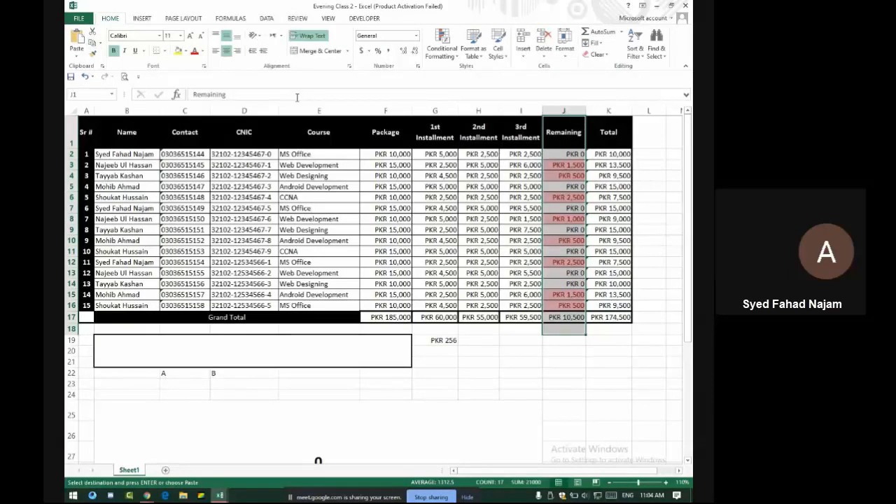
# Admit another waiting participant and scroll down to the empty rows below the table
pyautogui.hotkey('alt', 'Tab')
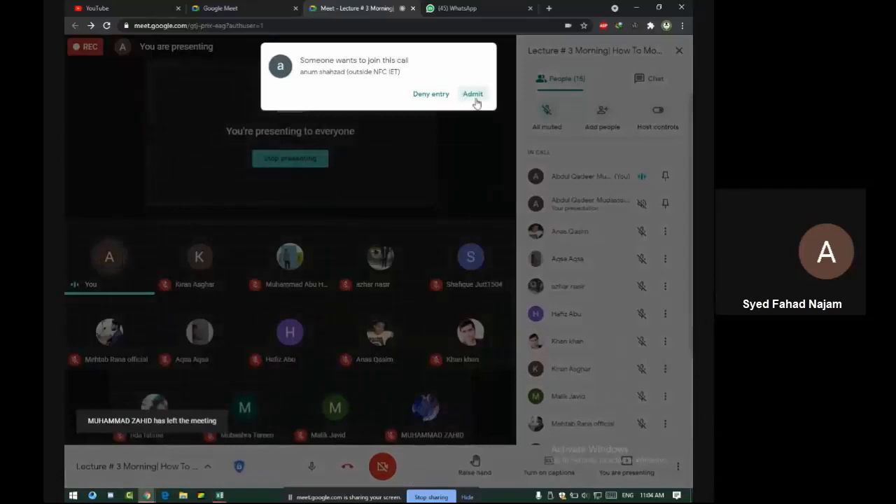
pyautogui.click(473, 96)
pyautogui.hotkey('alt', 'Tab')
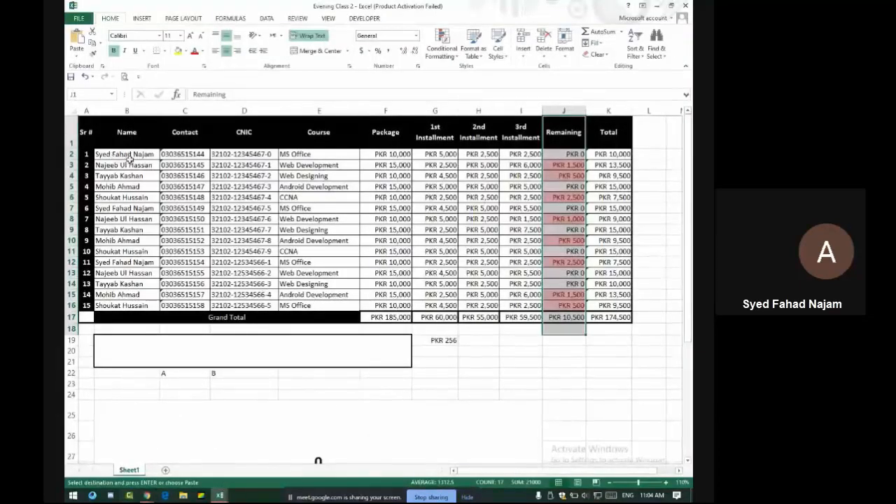
pyautogui.moveTo(105, 153); pyautogui.dragTo(116, 208)
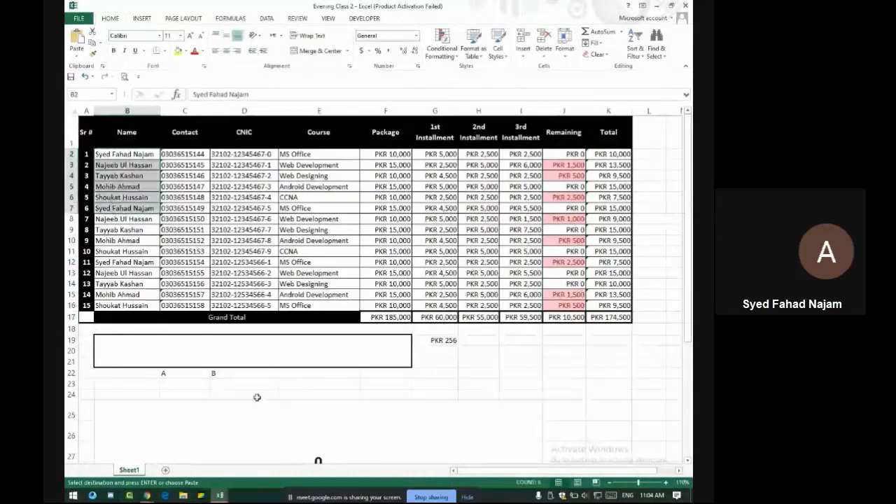
pyautogui.scroll(-7, 257, 397)
pyautogui.scroll(-14, 257, 397)
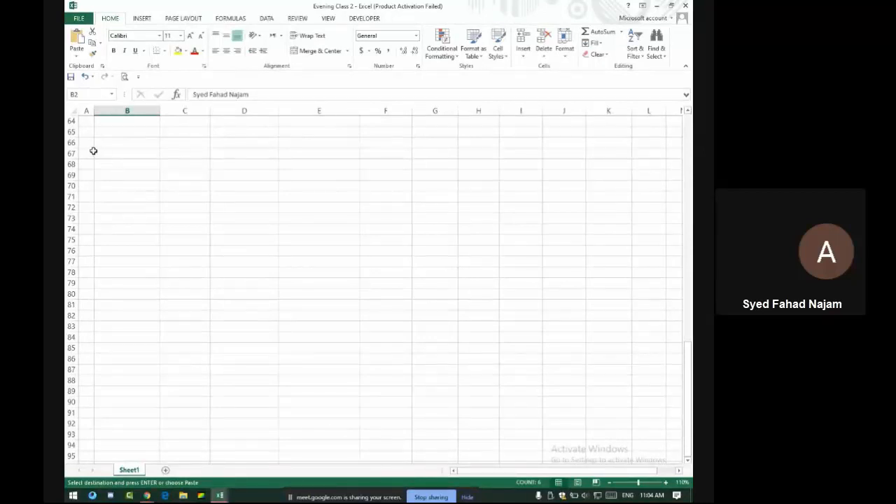
# Select the empty cell block from B67 to J91 below the fee table
pyautogui.hotkey('alt', 'Tab')
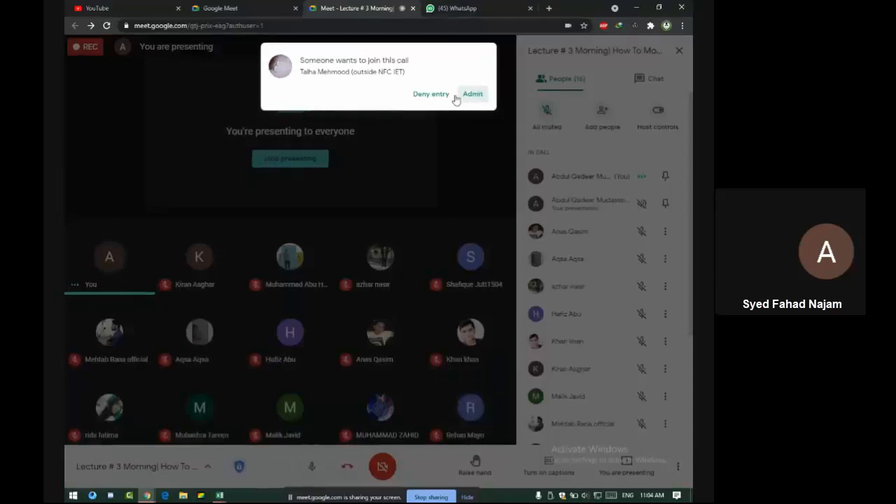
pyautogui.hotkey('alt', 'Tab')
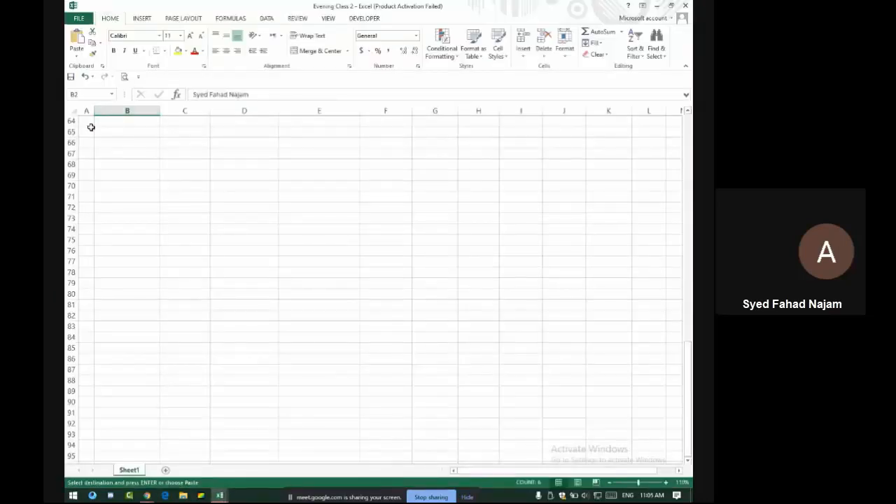
pyautogui.moveTo(89, 132); pyautogui.dragTo(649, 397)
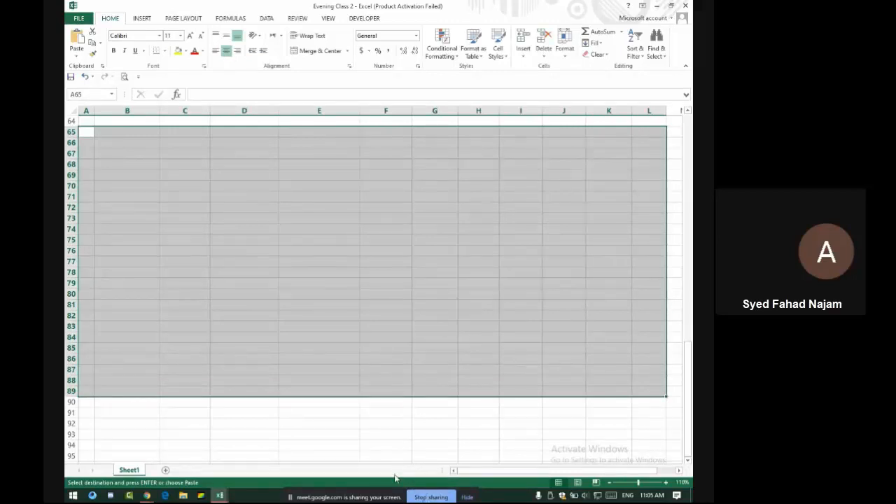
pyautogui.click(71, 110)
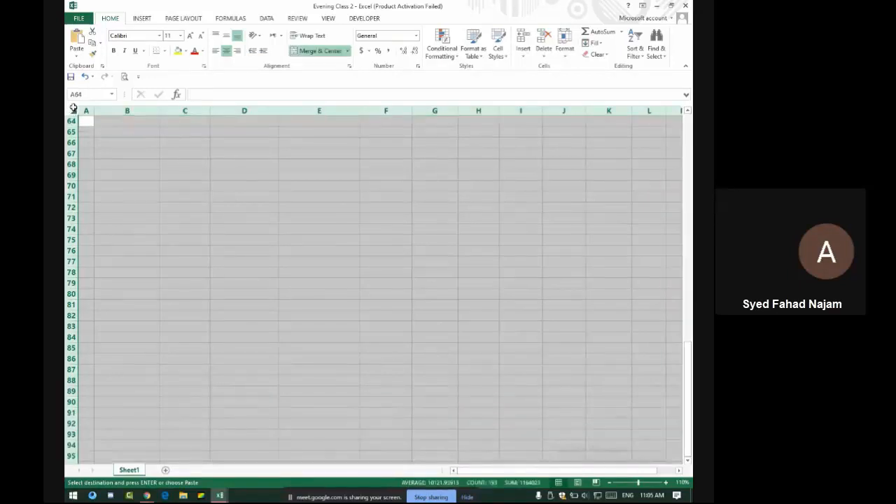
pyautogui.moveTo(121, 153); pyautogui.dragTo(562, 409)
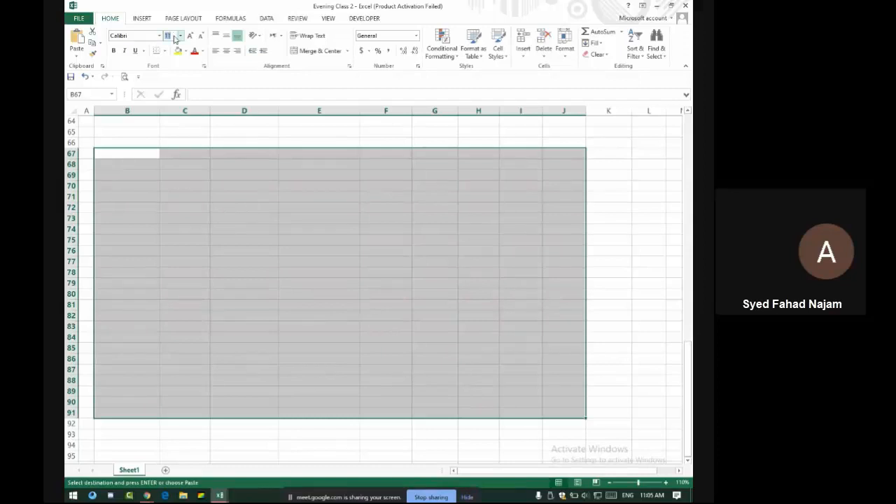
# Set the block to font size 14 and try Times New Roman, then undo the font change
pyautogui.press('Return')
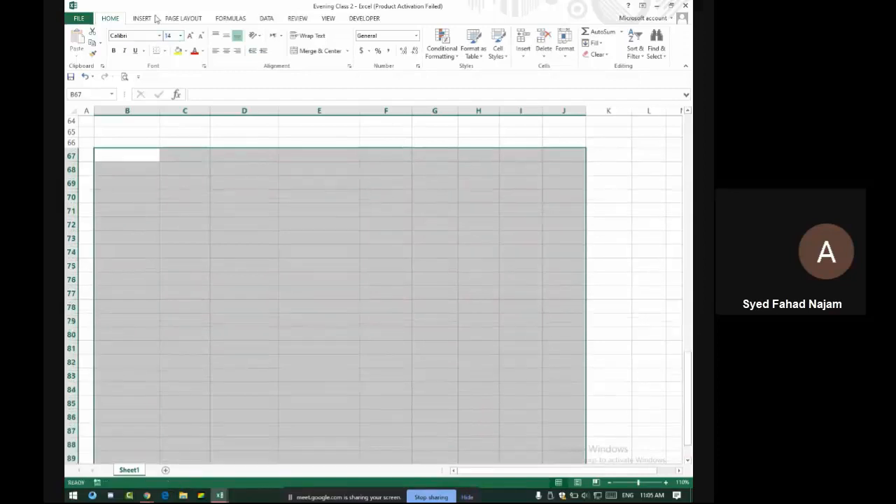
pyautogui.hotkey('alt', 'Tab')
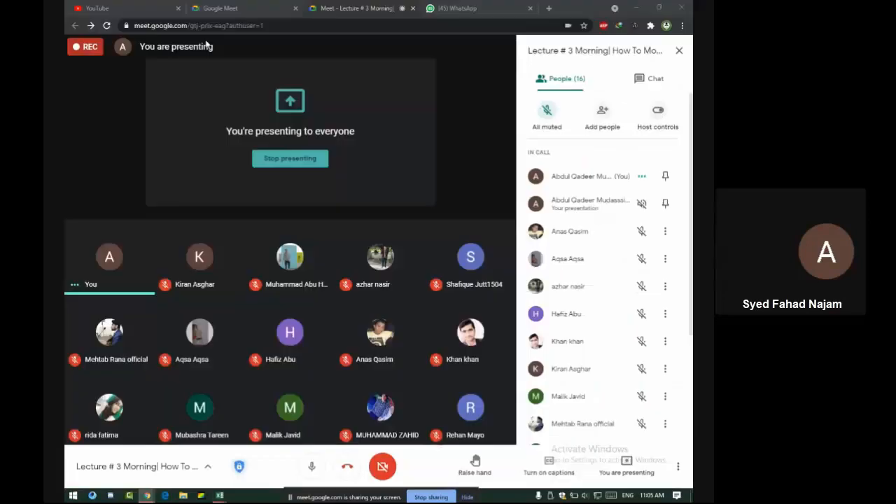
pyautogui.click(468, 96)
pyautogui.hotkey('alt', 'Tab')
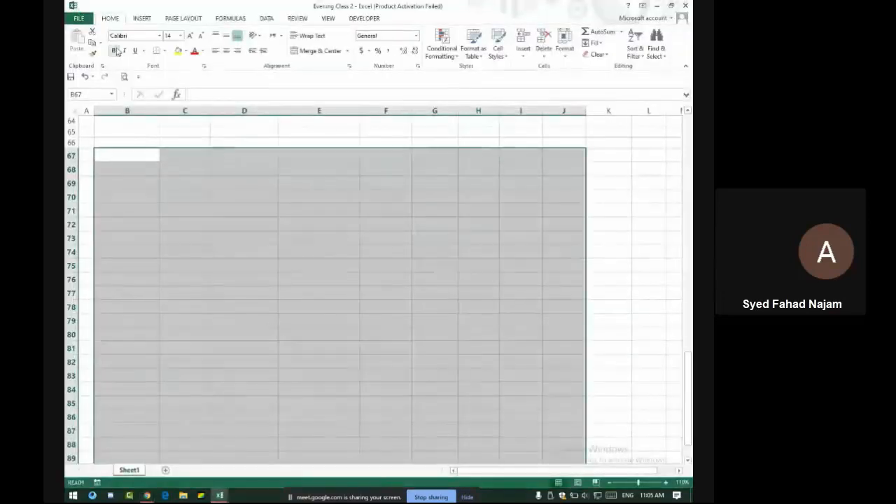
pyautogui.click(160, 35)
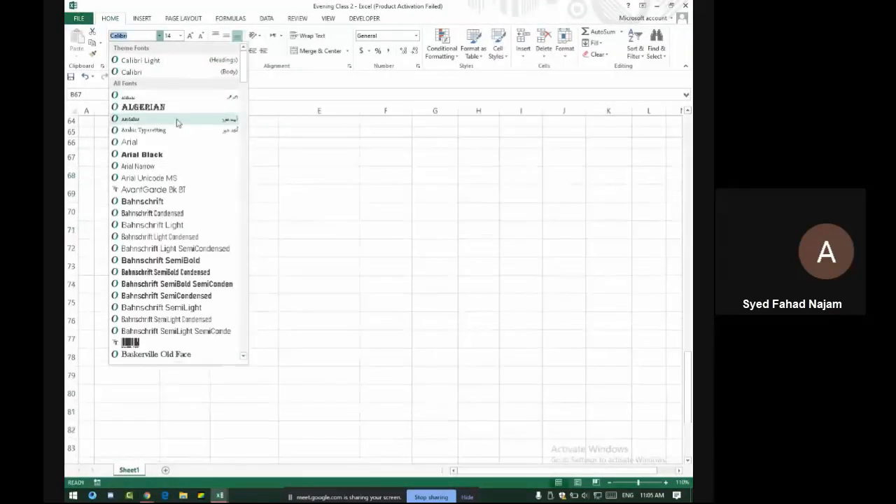
pyautogui.write('Times New Roma')
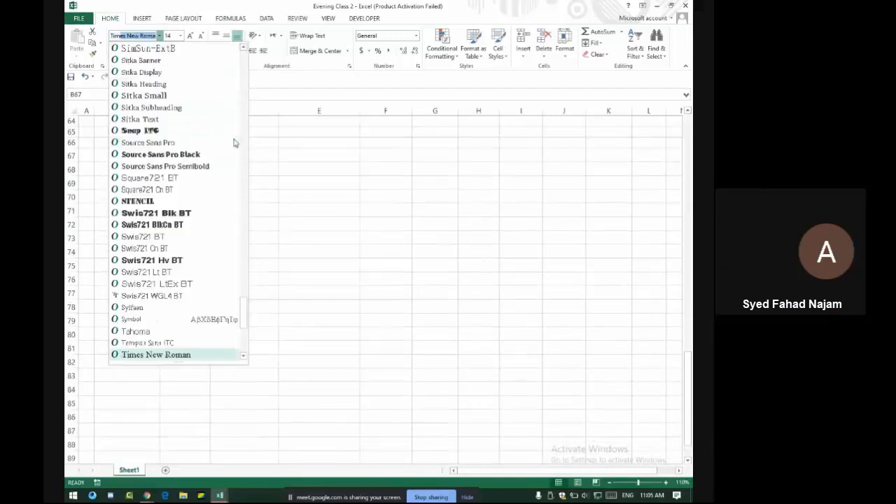
pyautogui.press('Return')
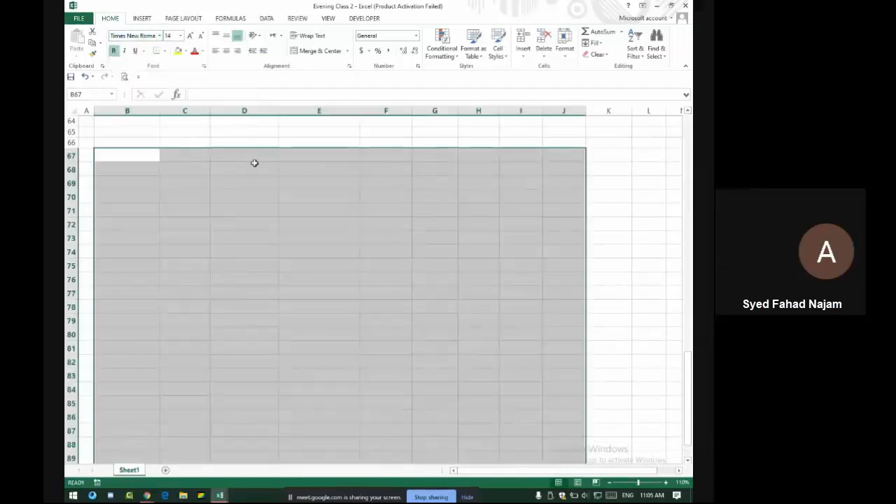
pyautogui.scroll(-1, 254, 162)
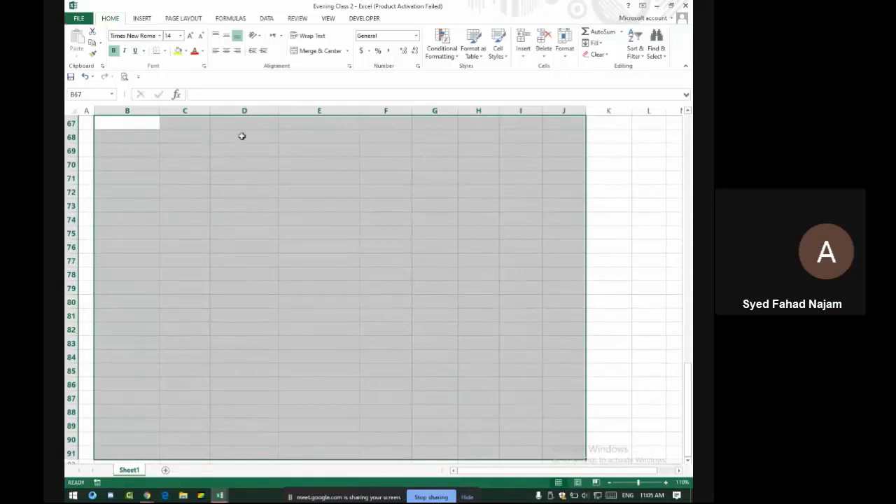
pyautogui.click(153, 125)
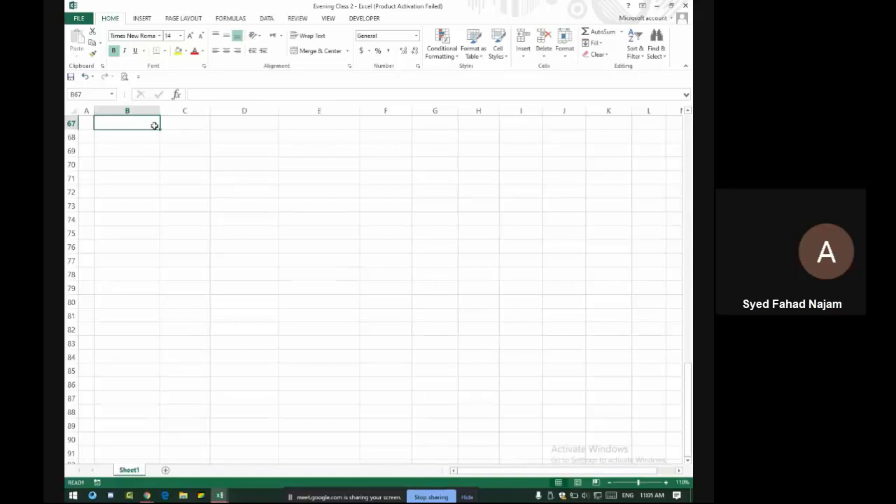
pyautogui.hotkey('ctrl', 'z')
# Give the block a thick box border and apply Times New Roman to it
pyautogui.click(165, 52)
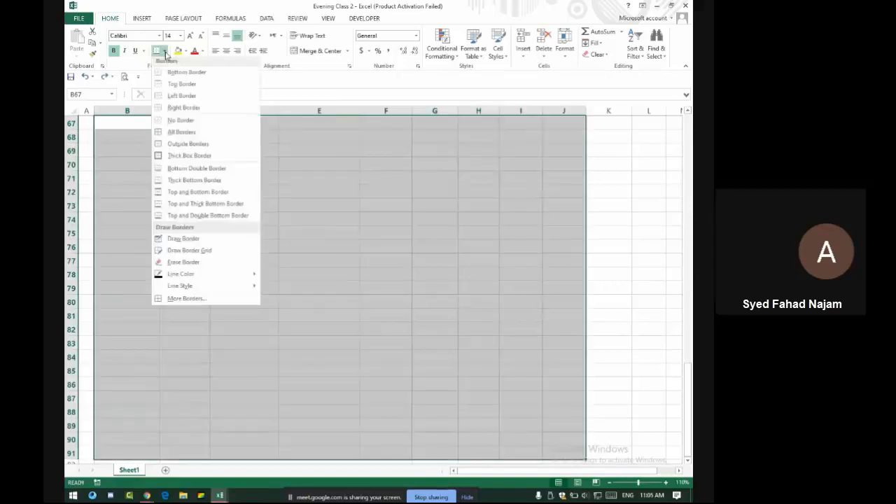
pyautogui.click(198, 160)
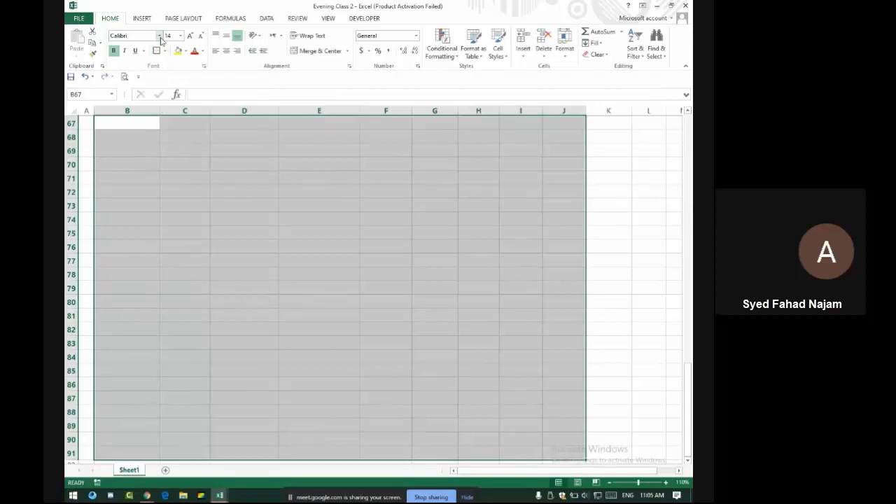
pyautogui.click(159, 37)
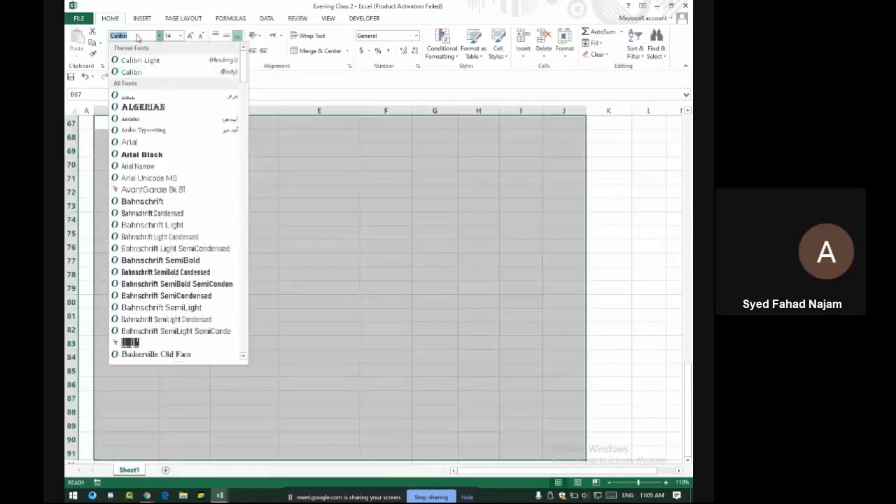
pyautogui.write('ti')
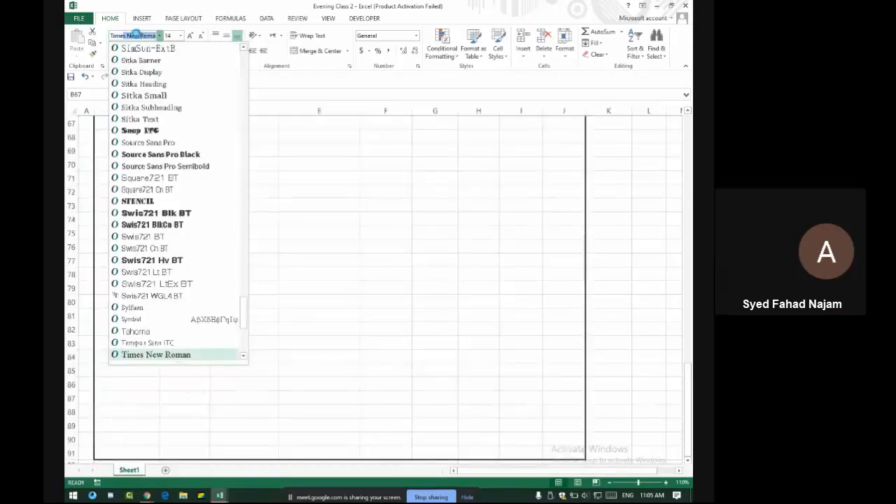
pyautogui.press('Return')
pyautogui.scroll(3, 143, 205)
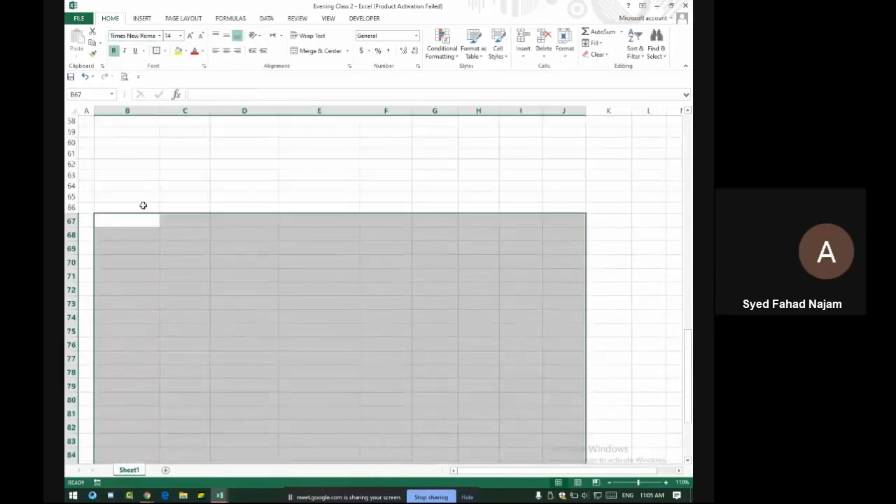
pyautogui.click(137, 220)
pyautogui.scroll(-3, 242, 233)
pyautogui.scroll(2, 175, 174)
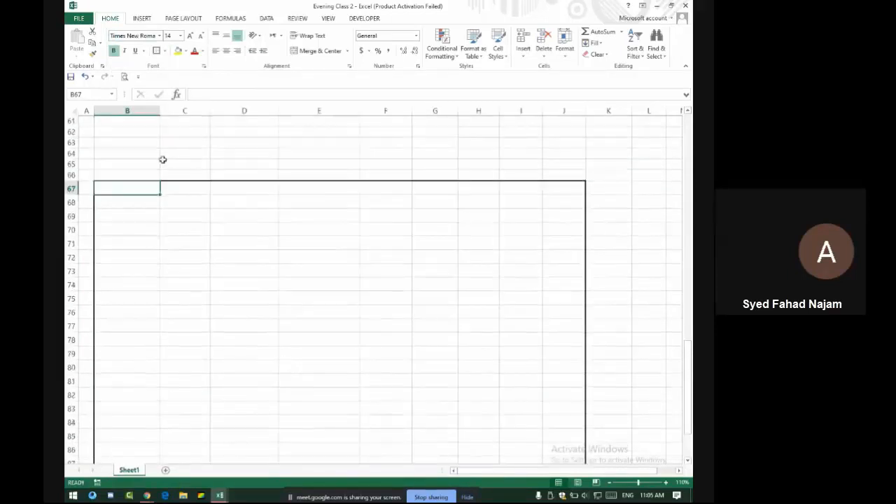
# Type 'ad' in C65 and two sample names in the box, then clear B67:G86
pyautogui.click(176, 166)
pyautogui.write('ad')
pyautogui.press('Return')
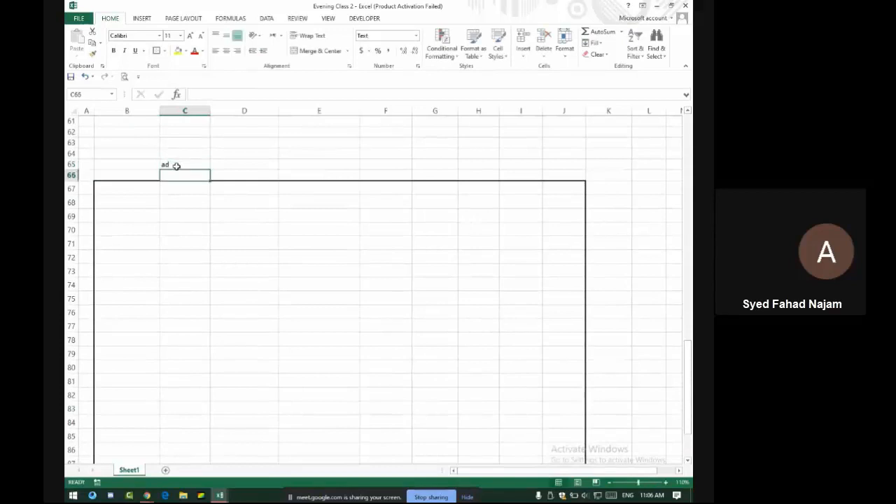
pyautogui.press('Down')
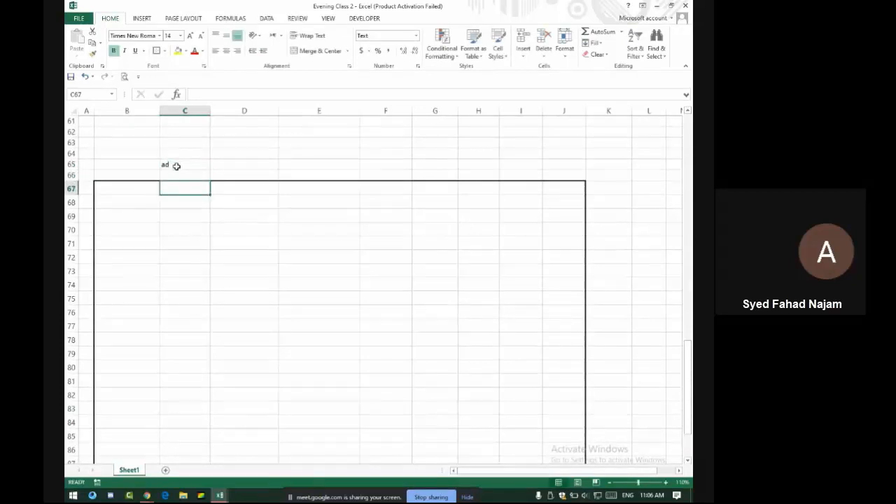
pyautogui.press('Return')
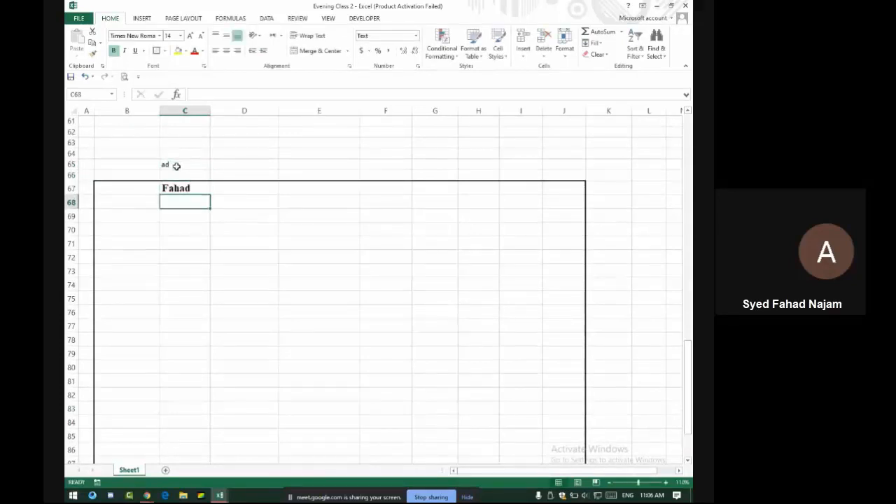
pyautogui.press('Down')
pyautogui.press('Down')
pyautogui.press('Down')
pyautogui.press('Down')
pyautogui.press('Down')
pyautogui.press('Down')
pyautogui.press('Down')
pyautogui.press('Down')
pyautogui.press('Down')
pyautogui.press('Down')
pyautogui.press('Down')
pyautogui.press('Down')
pyautogui.press('Down')
pyautogui.press('Down')
pyautogui.press('Down')
pyautogui.press('Down')
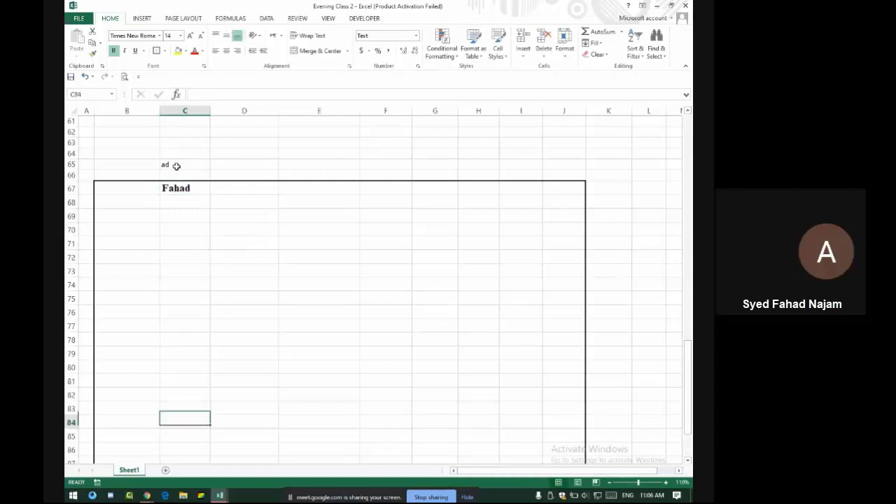
pyautogui.press('Right')
pyautogui.press('Right')
pyautogui.press('Right')
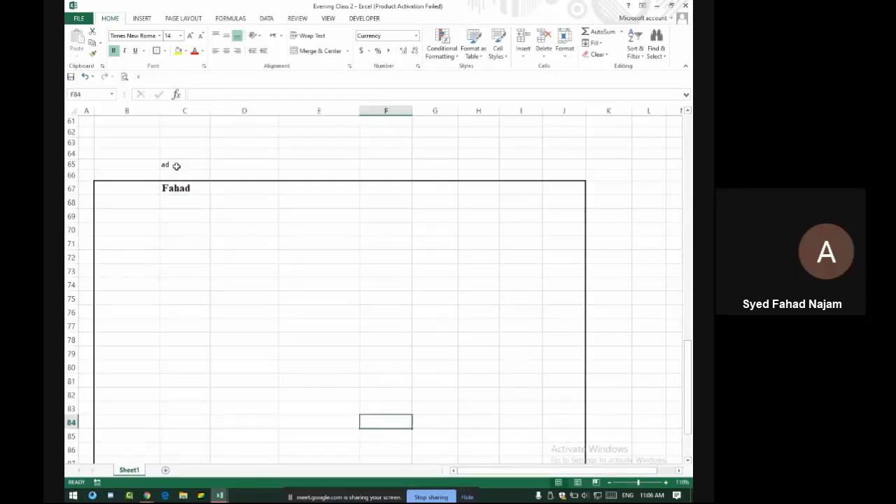
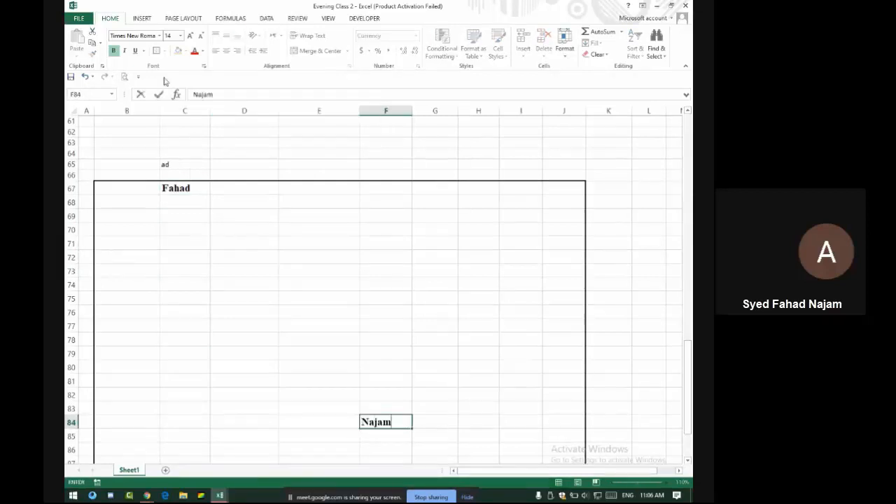
pyautogui.moveTo(146, 180); pyautogui.dragTo(452, 458)
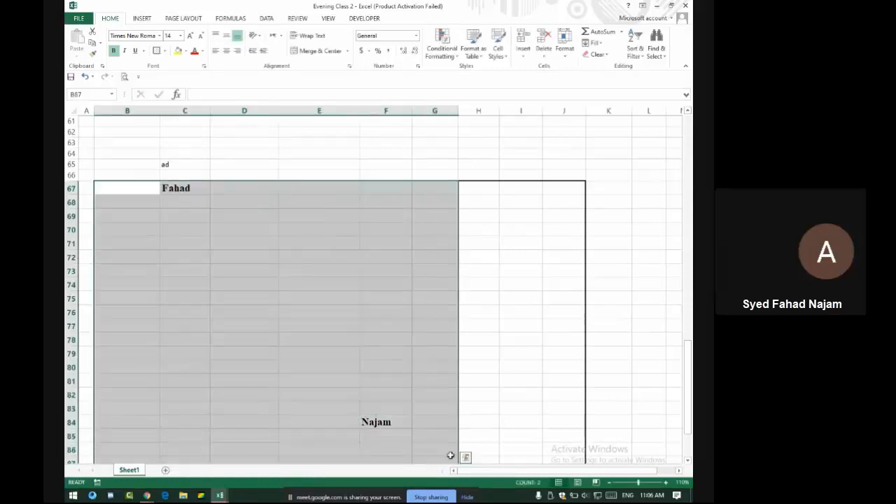
pyautogui.press('Delete')
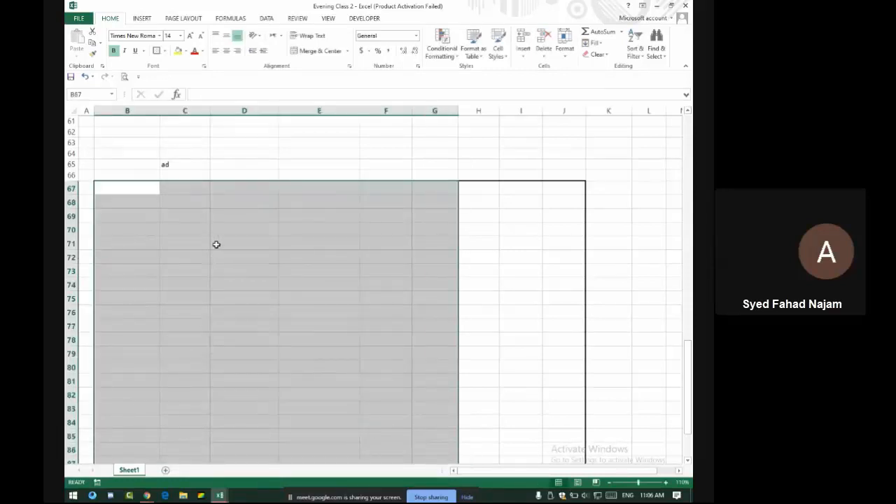
# Scroll back to the top of the fee table and admit one more Meet participant
pyautogui.scroll(20, 216, 244)
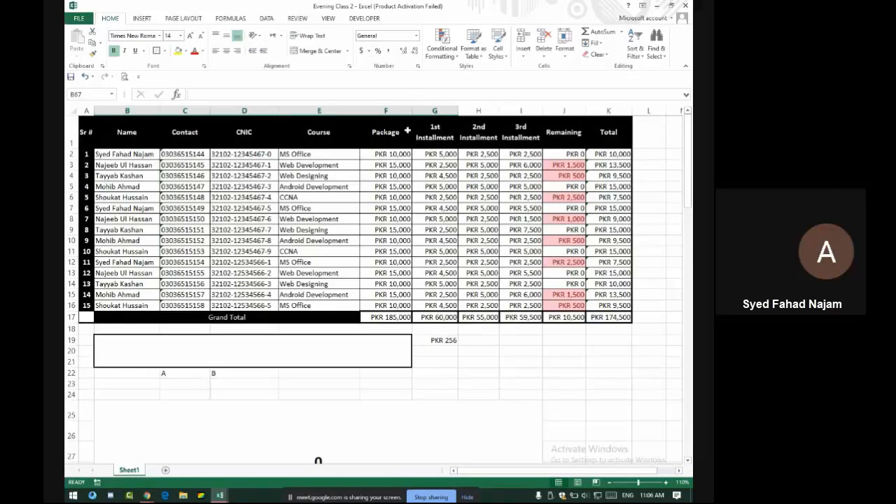
pyautogui.hotkey('alt', 'Tab')
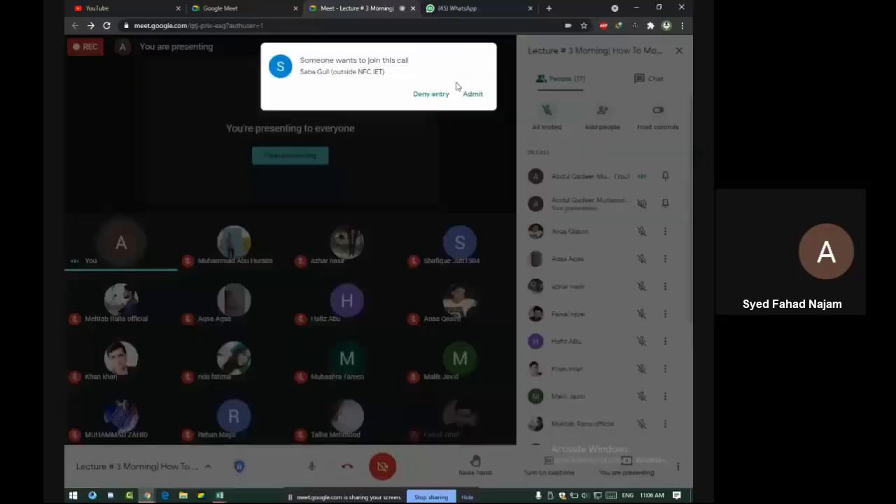
pyautogui.click(472, 94)
pyautogui.hotkey('alt', 'Tab')
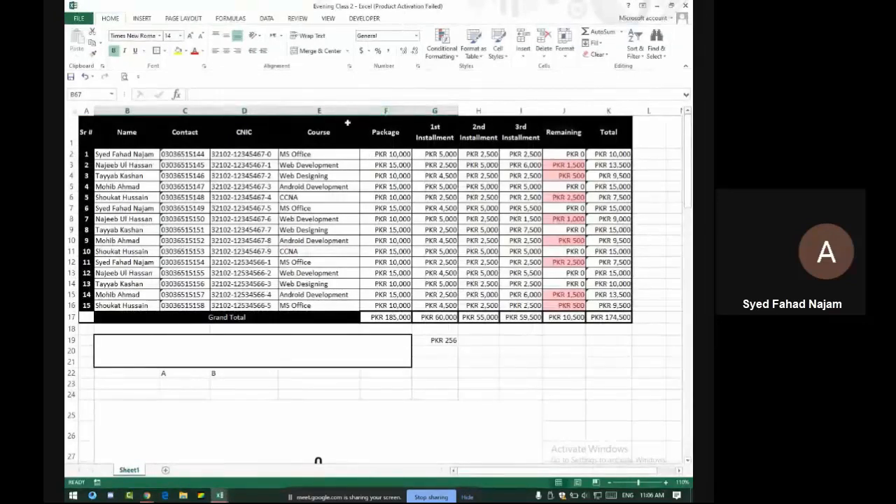
# Delete the Remaining column J from the fee table
pyautogui.click(564, 110)
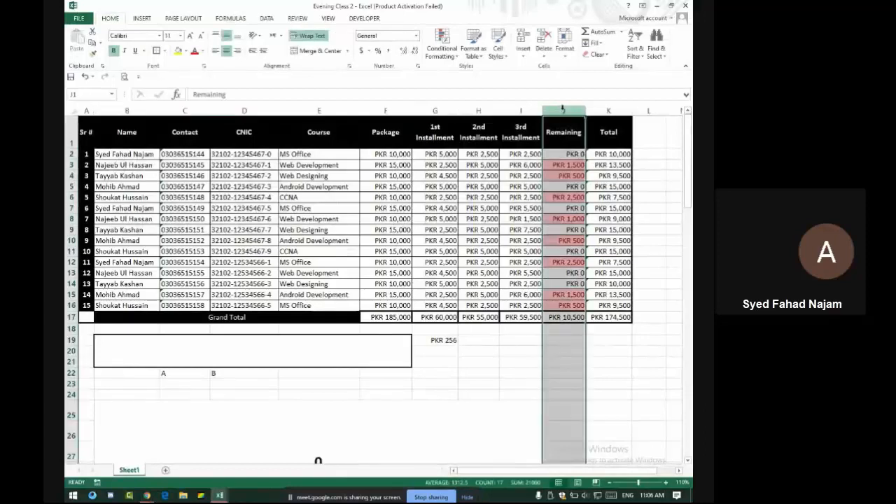
pyautogui.rightClick(564, 110)
pyautogui.click(587, 191)
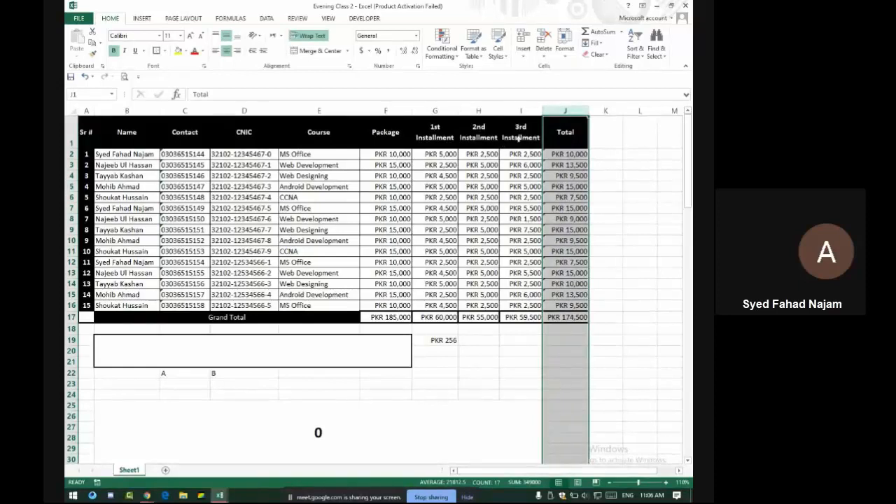
# Insert a blank row above row 4 and a column before Package, then undo them
pyautogui.click(73, 176)
pyautogui.rightClick(73, 177)
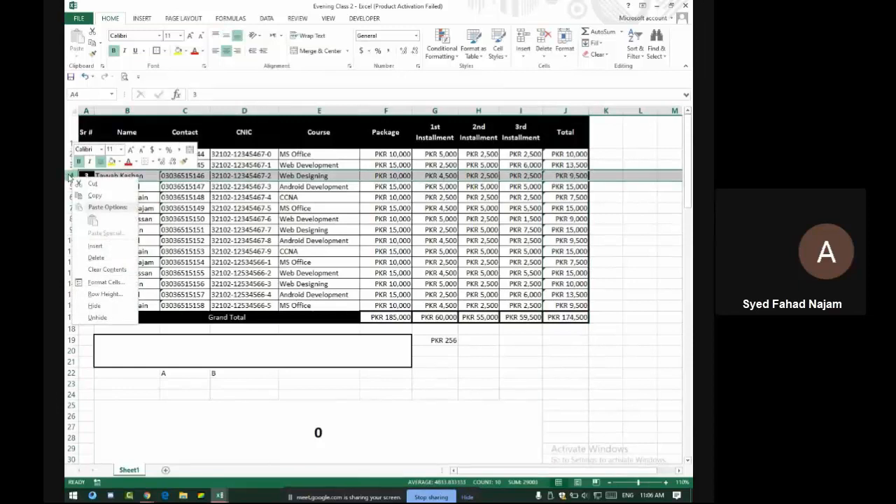
pyautogui.click(95, 246)
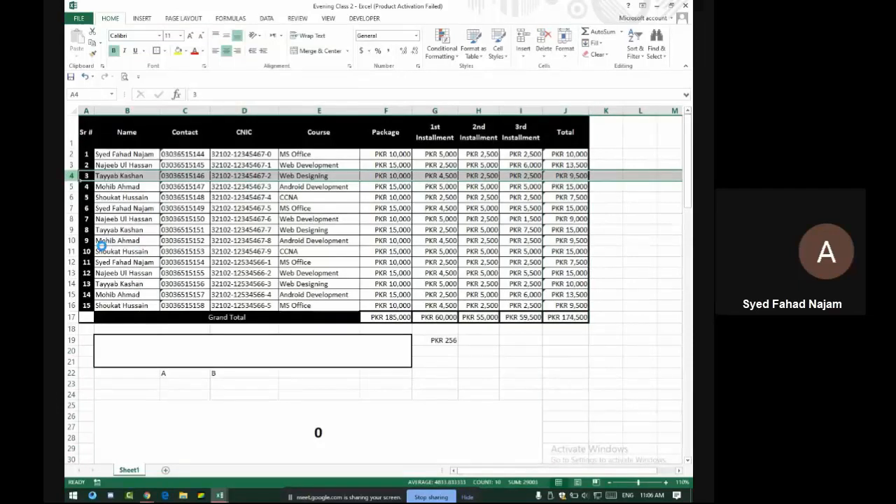
pyautogui.scroll(-1, 112, 210)
pyautogui.scroll(1, 121, 151)
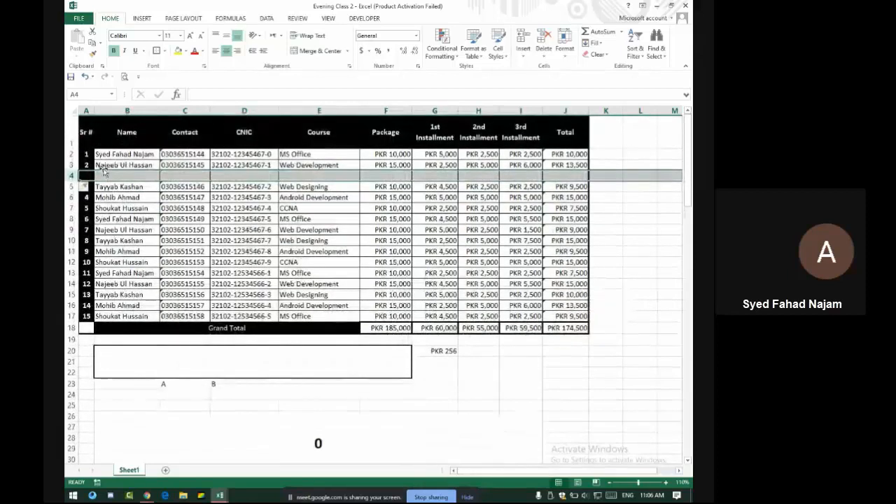
pyautogui.click(383, 111)
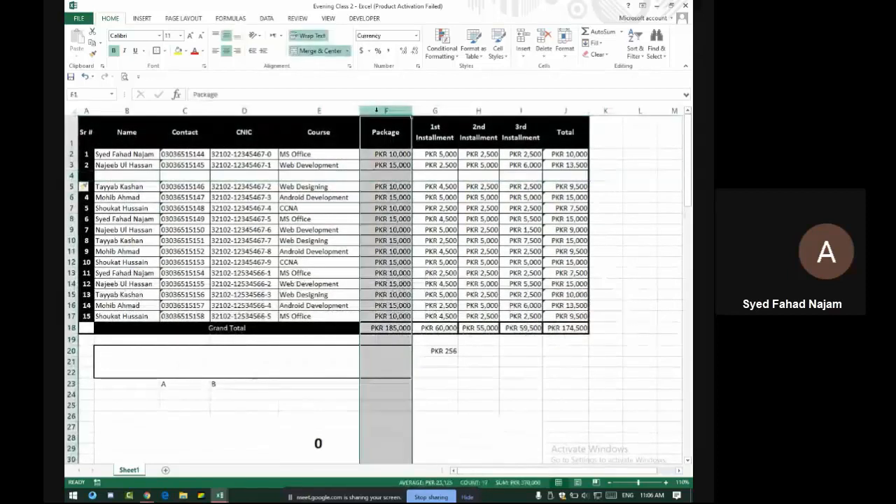
pyautogui.rightClick(378, 114)
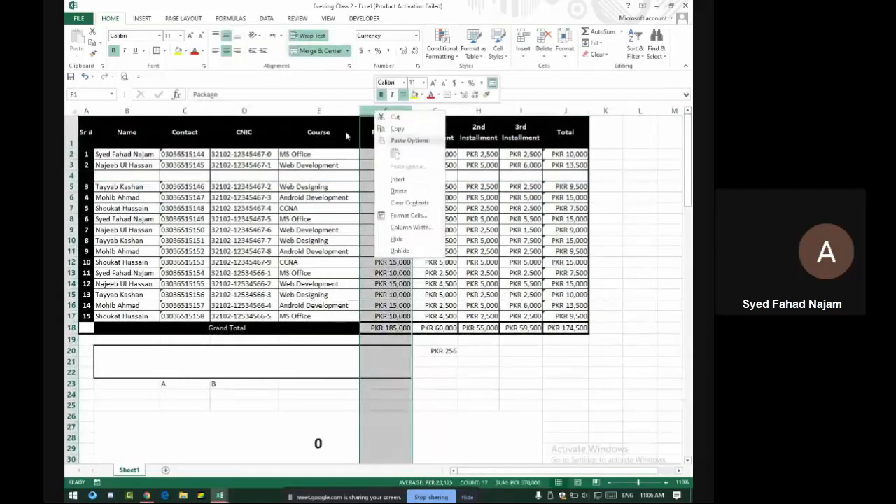
pyautogui.click(403, 180)
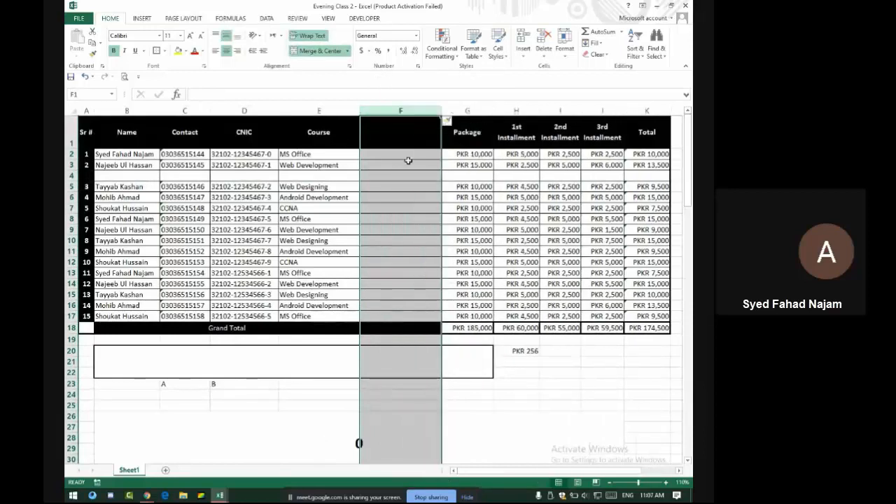
pyautogui.click(468, 164)
pyautogui.click(317, 155)
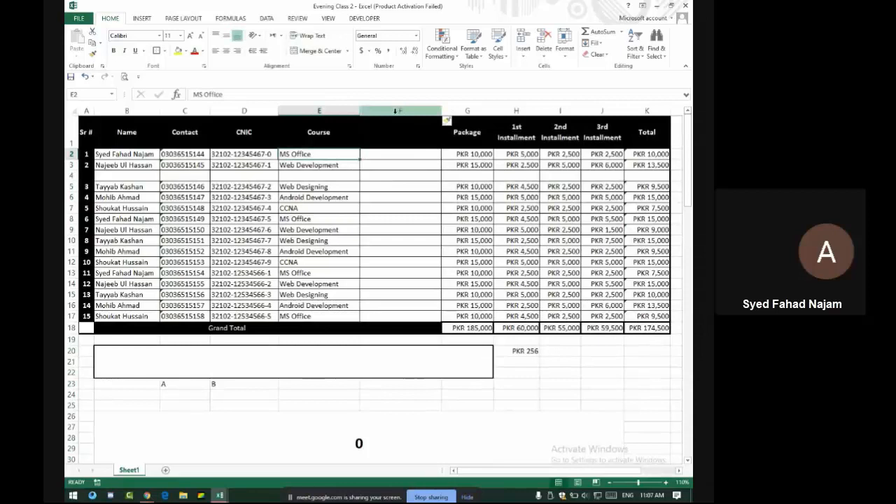
pyautogui.click(396, 111)
pyautogui.hotkey('ctrl', 'z')
pyautogui.hotkey('ctrl', 'z')
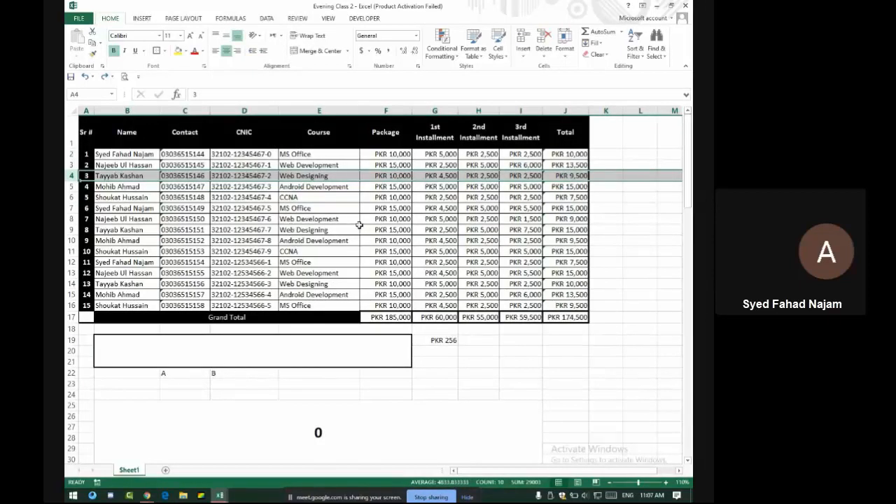
# Enter 'Ctrl + Z' in the merged box at B19, then select the Course cells E2:E16
pyautogui.scroll(-3, 358, 225)
pyautogui.scroll(3, 357, 220)
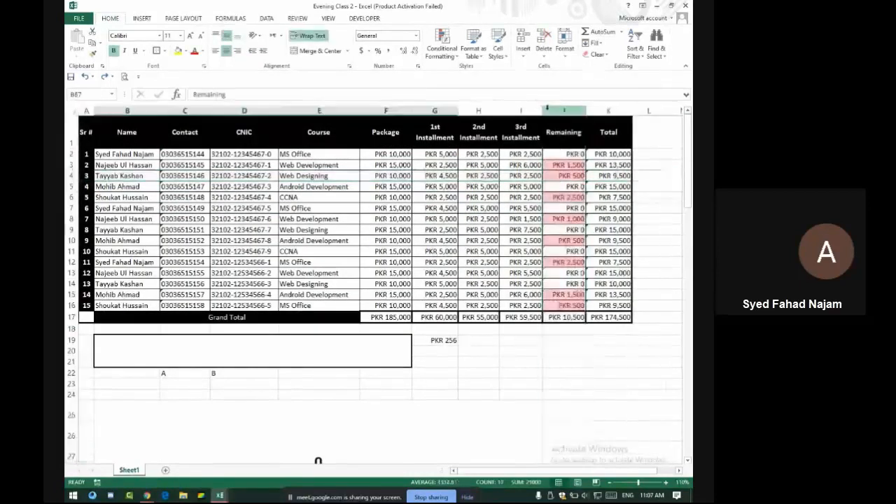
pyautogui.scroll(-10, 540, 112)
pyautogui.scroll(7, 522, 138)
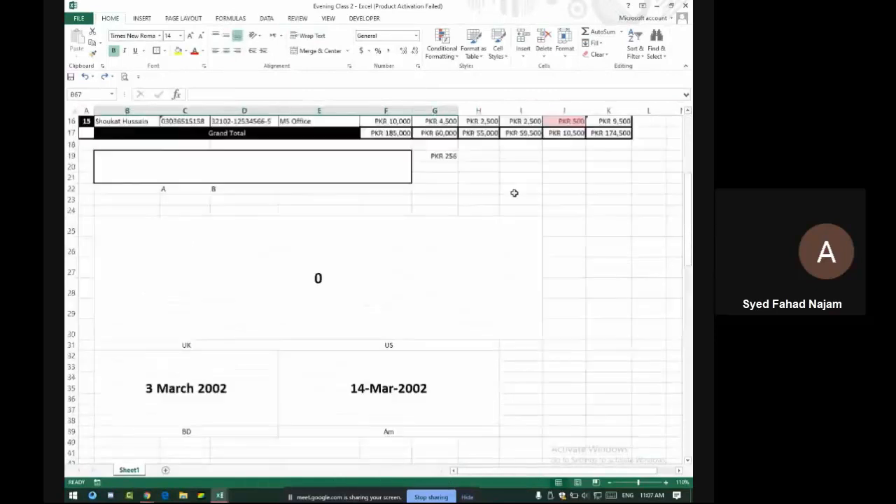
pyautogui.scroll(5, 514, 193)
pyautogui.moveTo(574, 152); pyautogui.dragTo(570, 318)
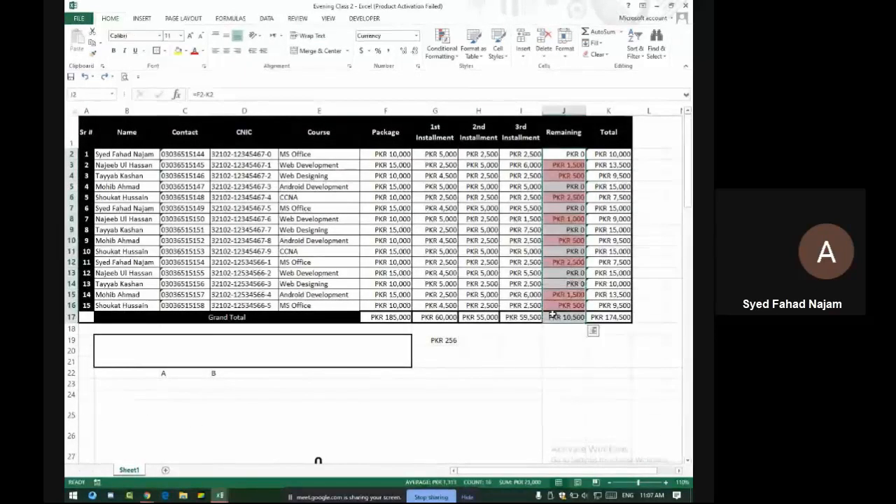
pyautogui.click(337, 358)
pyautogui.write('Ct')
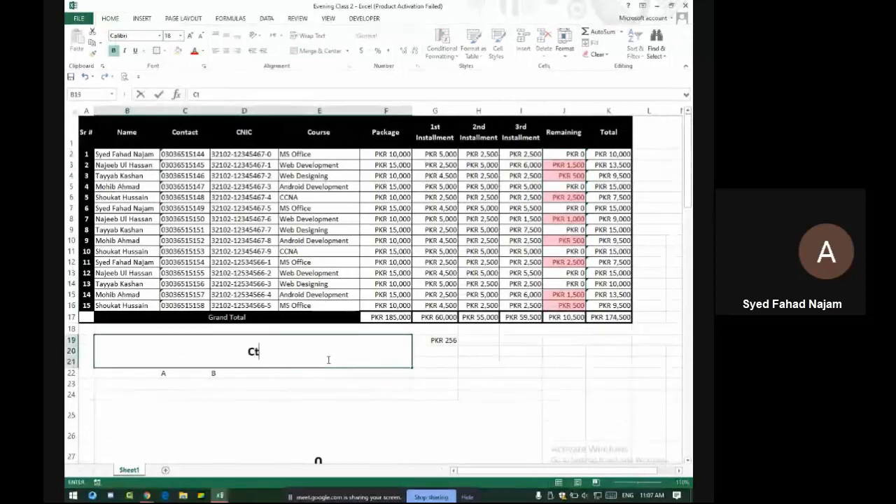
pyautogui.write('rl')
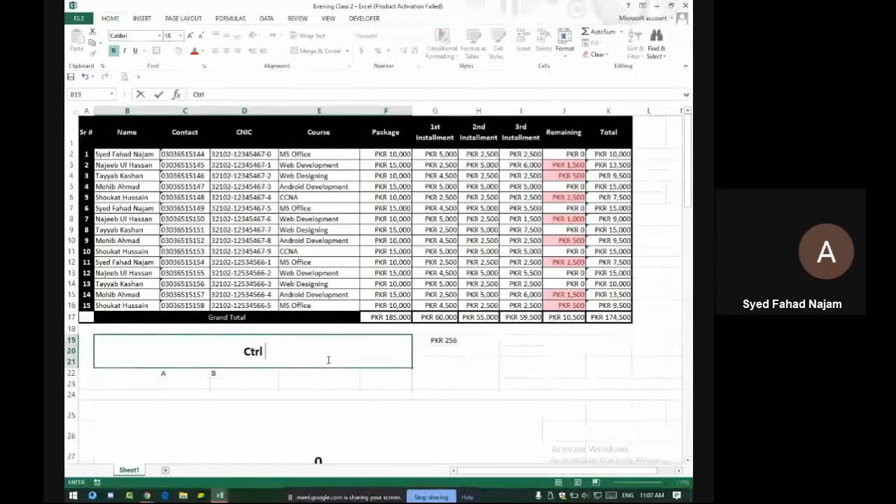
pyautogui.write(' + Z')
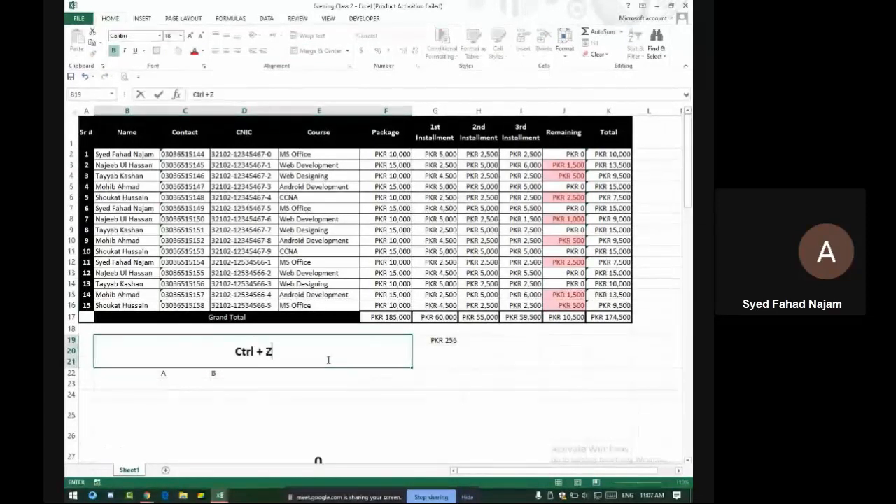
pyautogui.press('Return')
pyautogui.click(328, 360)
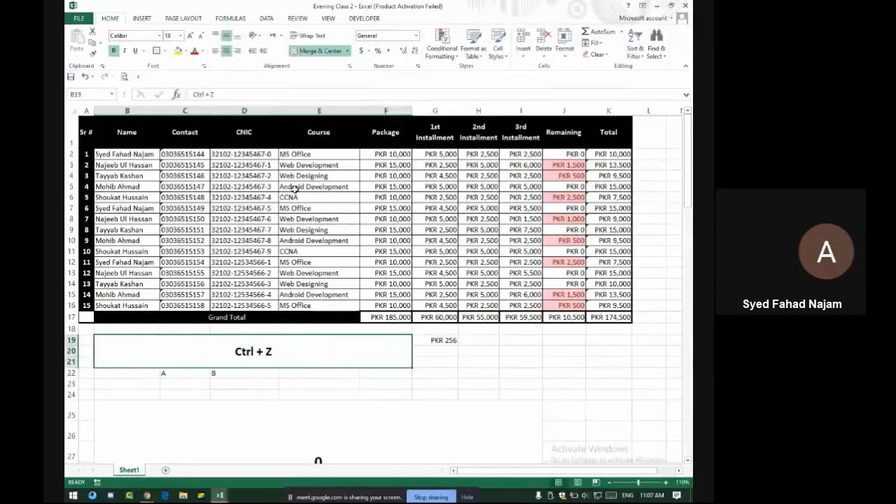
pyautogui.moveTo(310, 155); pyautogui.dragTo(325, 305)
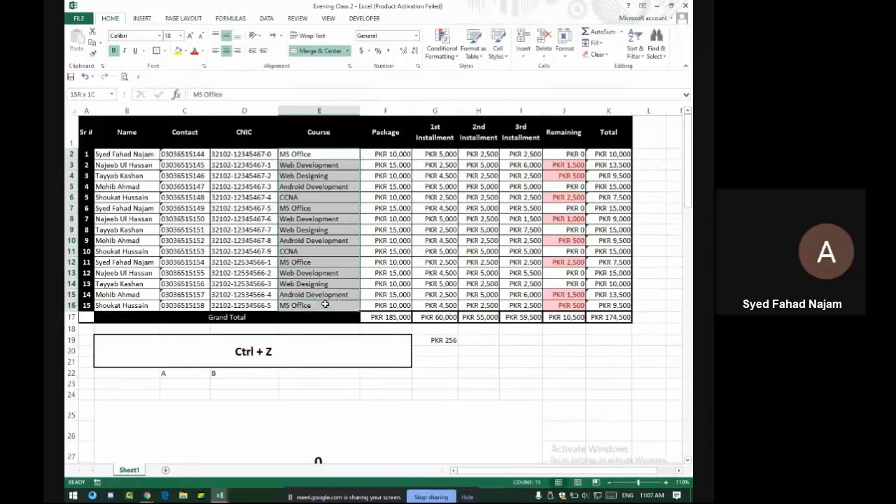
pyautogui.press('Delete')
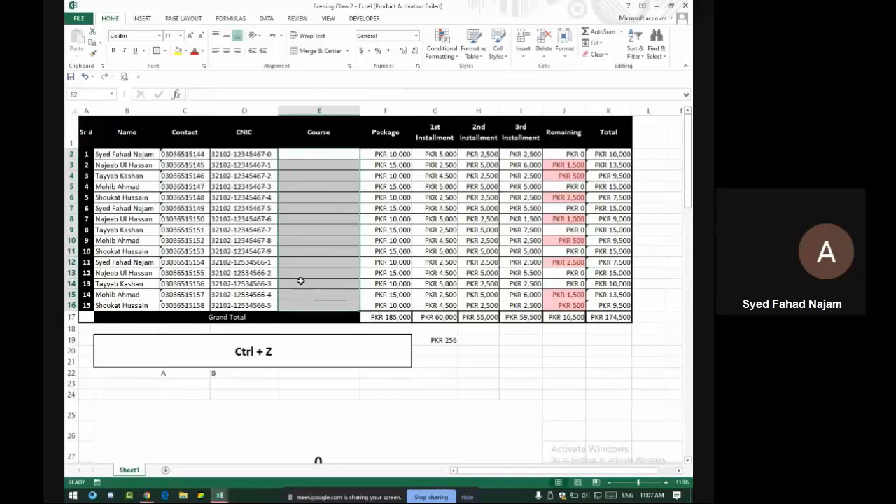
pyautogui.hotkey('ctrl', 'z')
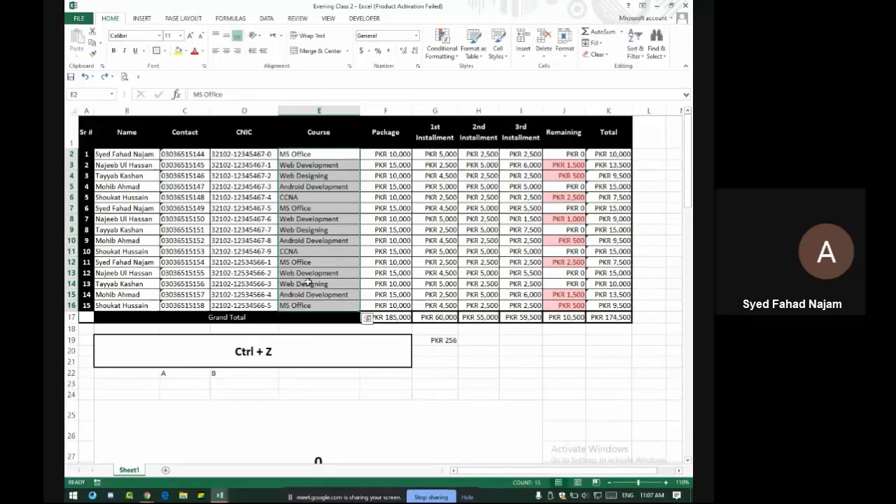
pyautogui.click(568, 111)
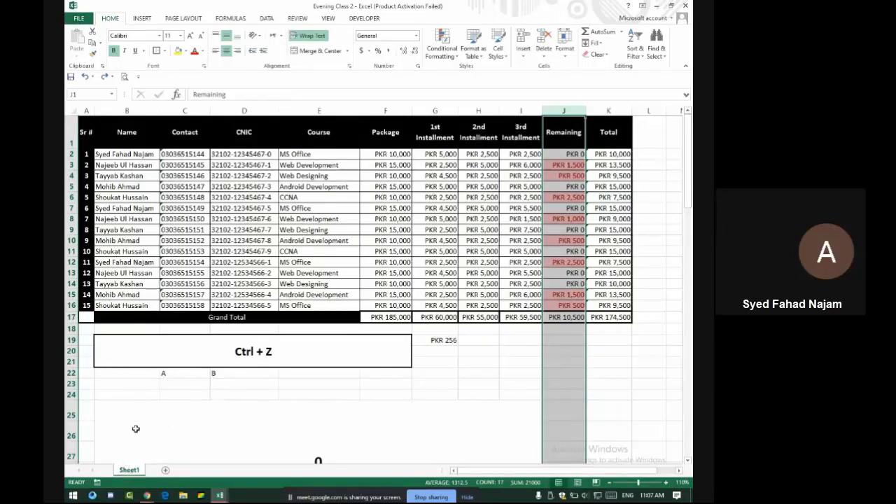
pyautogui.hotkey('alt', 'Tab')
pyautogui.hotkey('alt', 'Tab')
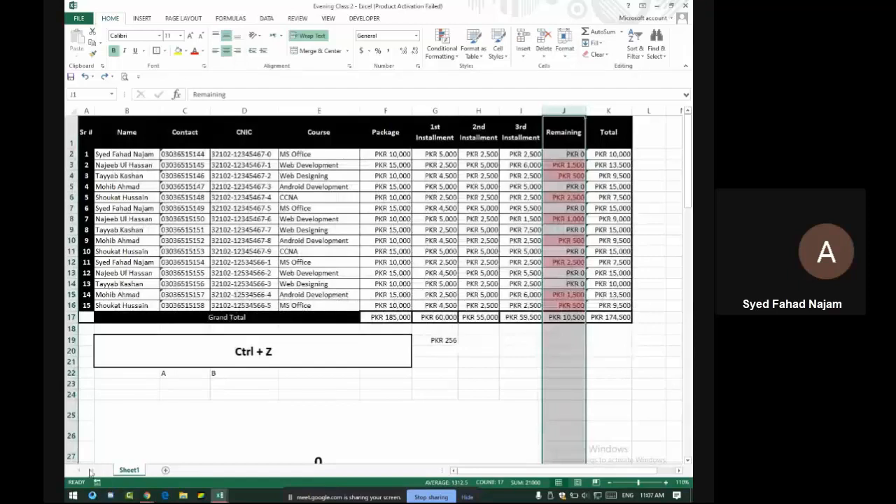
pyautogui.click(166, 470)
pyautogui.rightClick(167, 469)
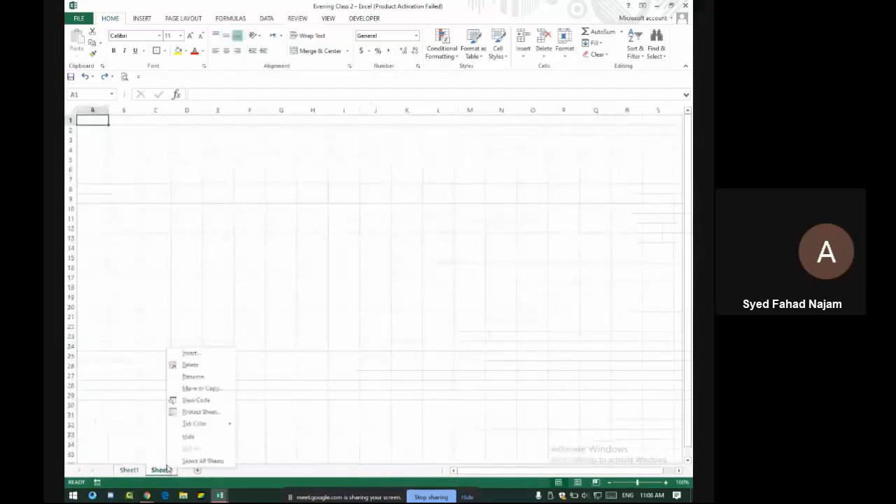
pyautogui.press('Escape')
pyautogui.write('sad')
pyautogui.click(210, 357)
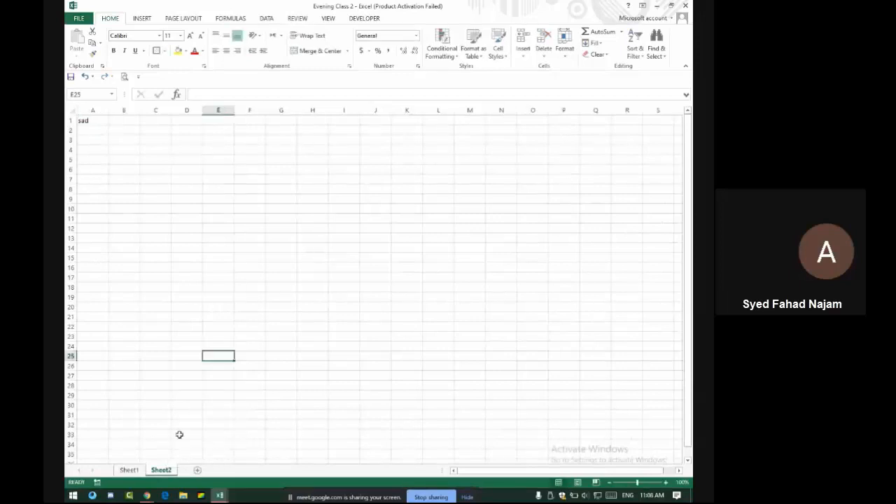
pyautogui.rightClick(169, 472)
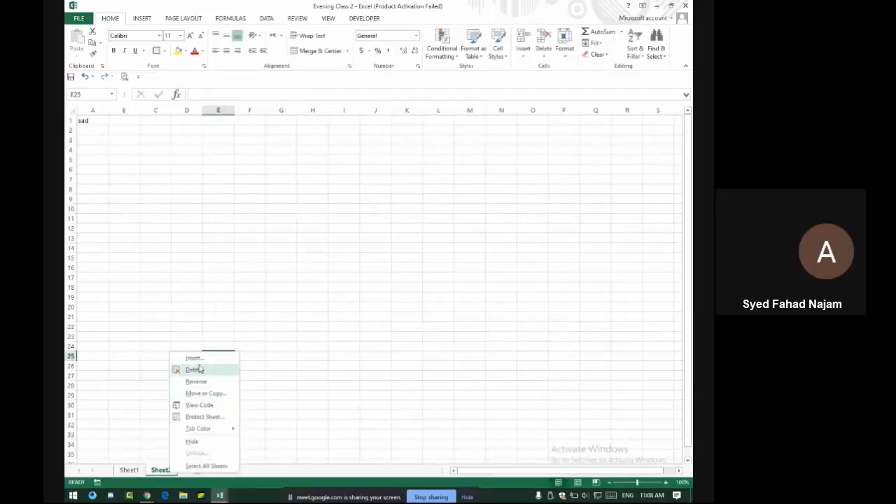
pyautogui.click(196, 370)
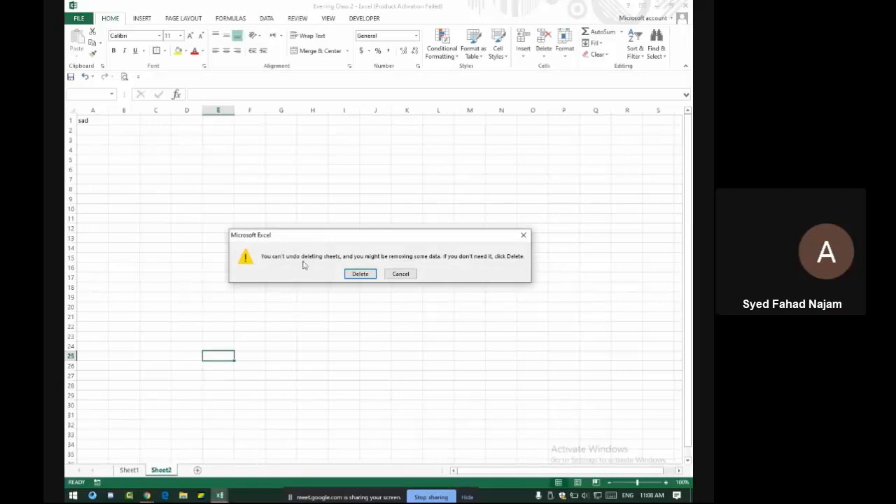
pyautogui.click(360, 274)
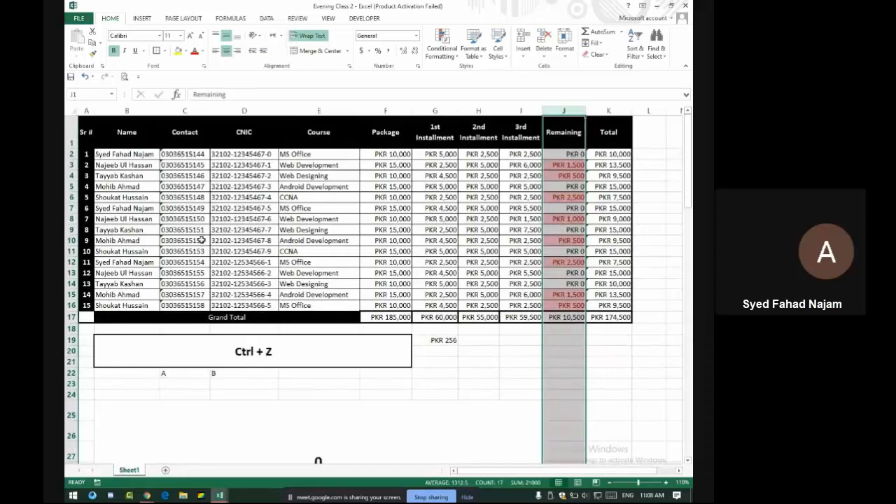
# Scroll to row 67 and place the active cell at B67, the top-left of the bordered box
pyautogui.scroll(-8, 204, 230)
pyautogui.scroll(8, 245, 262)
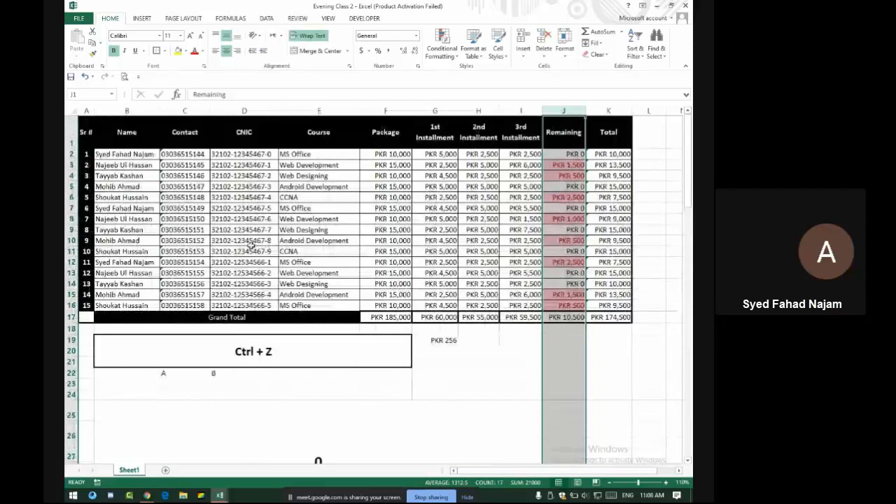
pyautogui.scroll(-20, 250, 244)
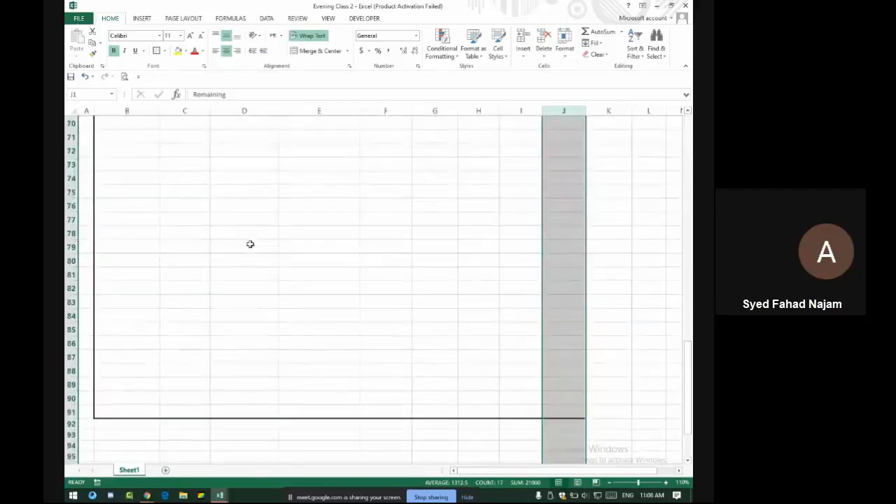
pyautogui.scroll(2, 250, 244)
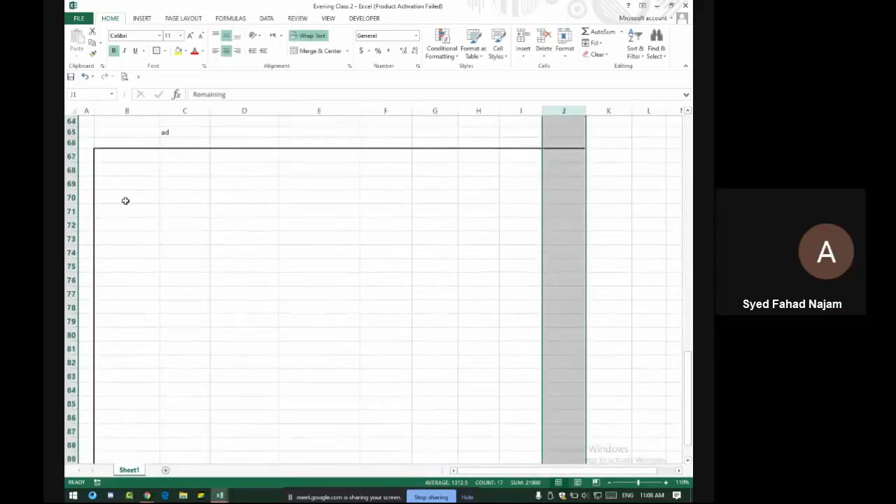
pyautogui.click(117, 156)
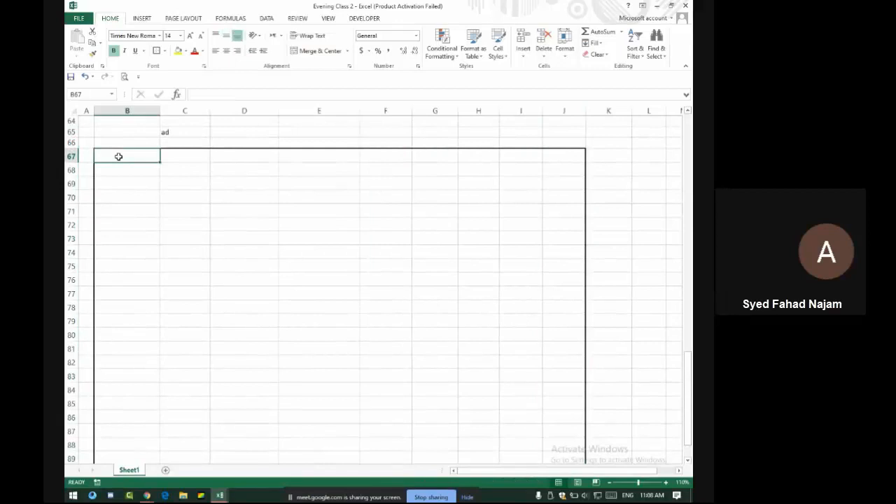
pyautogui.press('Down')
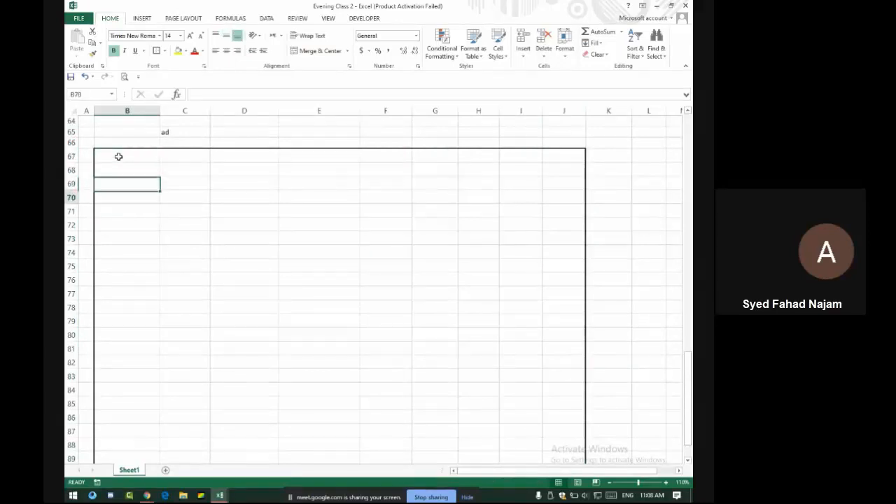
pyautogui.press('Down')
pyautogui.press('Right')
pyautogui.press('Left')
pyautogui.press('Up')
pyautogui.press('Up')
pyautogui.press('Up')
pyautogui.press('Up')
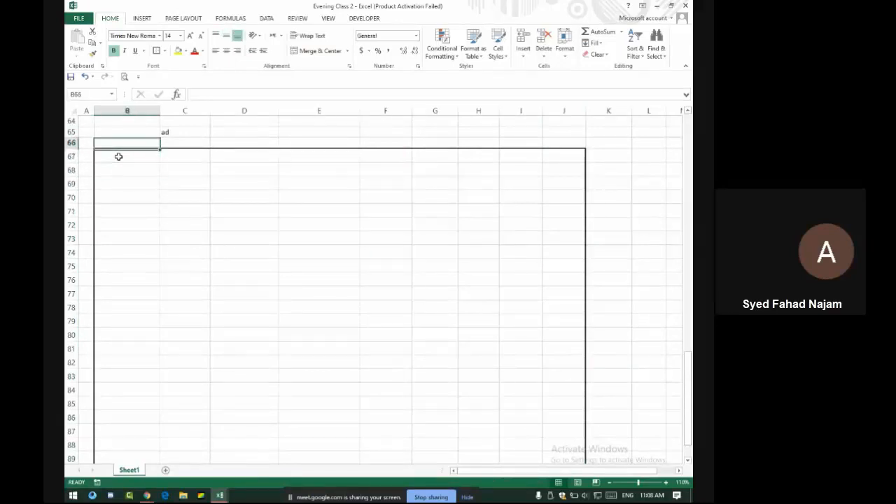
pyautogui.press('Down')
pyautogui.press('Down')
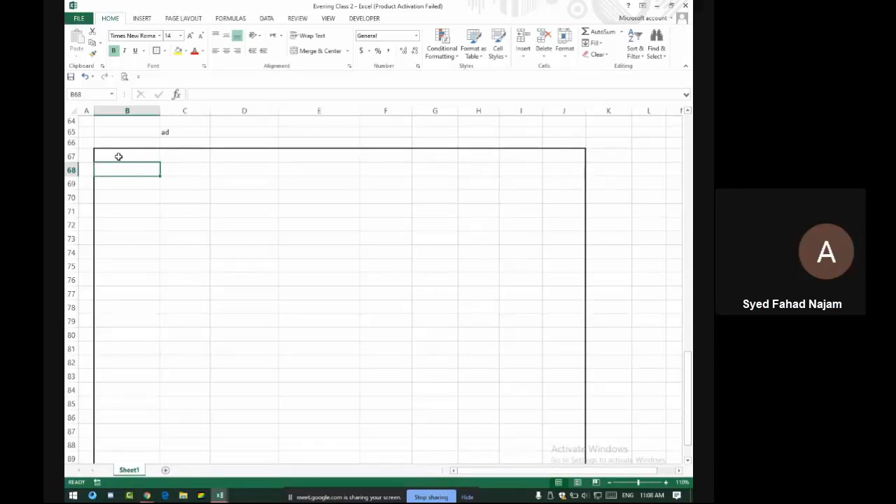
pyautogui.scroll(9, 118, 156)
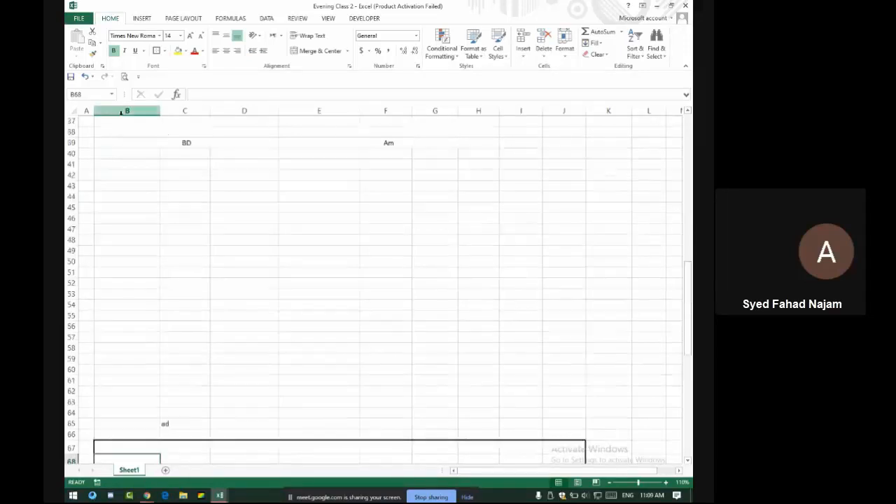
pyautogui.scroll(-9, 161, 175)
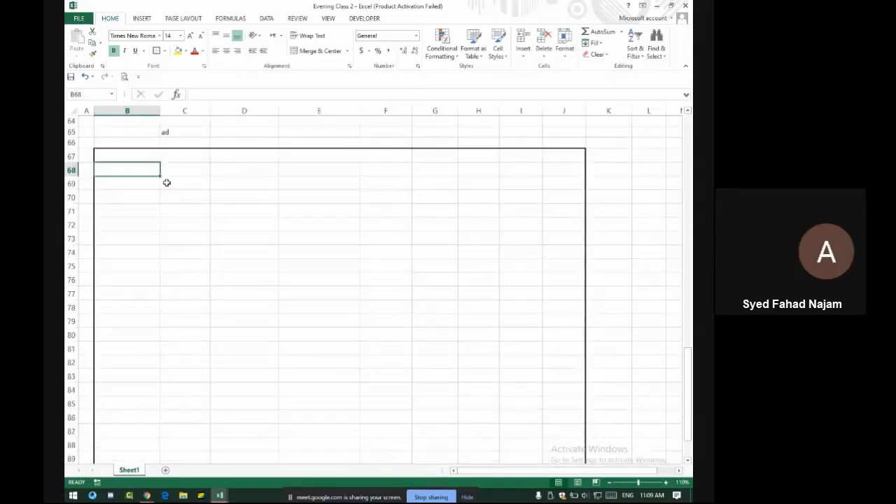
pyautogui.click(152, 152)
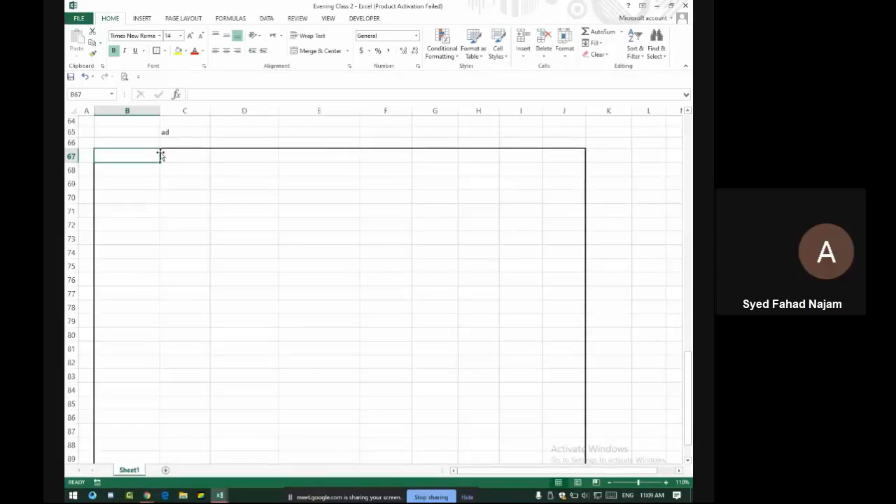
# Type the headings 'Sr #' and 'Name' in B67 and C67
pyautogui.write('Sr')
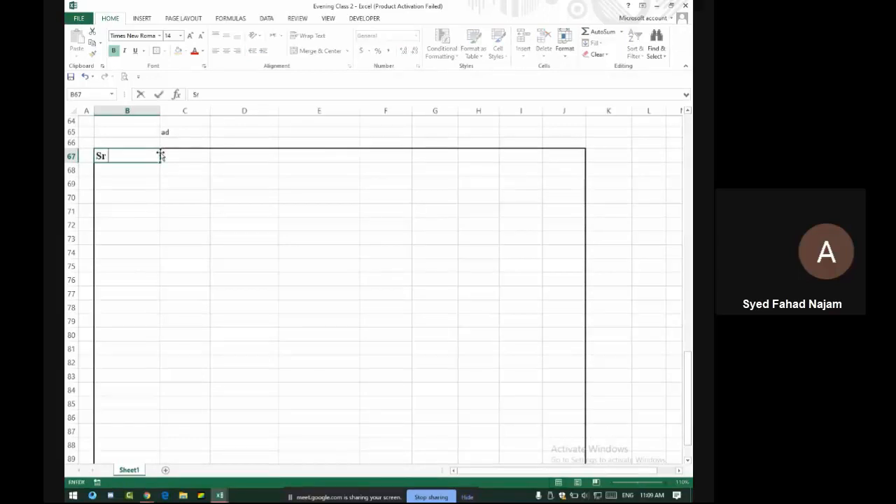
pyautogui.write(' #')
pyautogui.press('Tab')
pyautogui.write('Name')
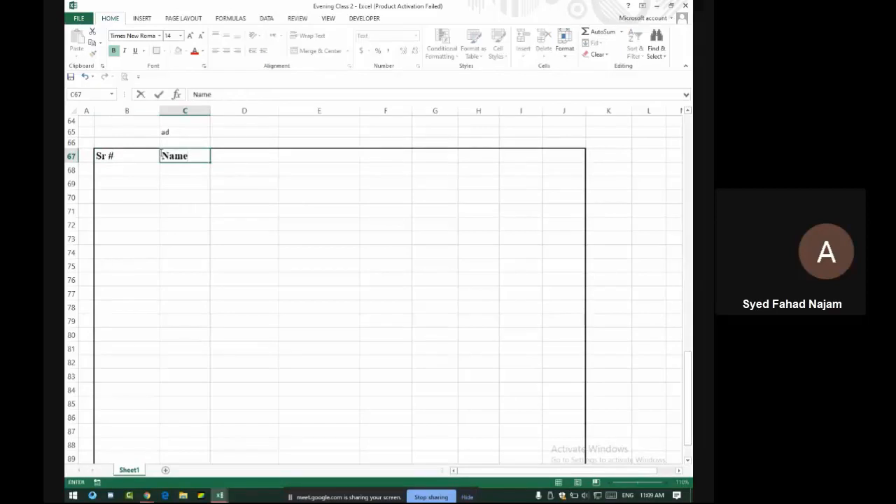
# Admit the waiting participant to the video call and return to Excel
pyautogui.hotkey('alt', 'Tab')
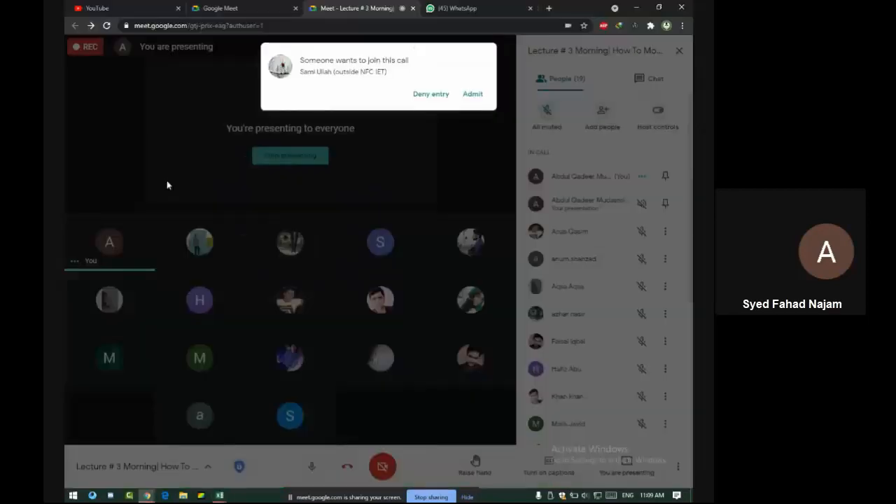
pyautogui.click(472, 96)
pyautogui.hotkey('alt', 'Tab')
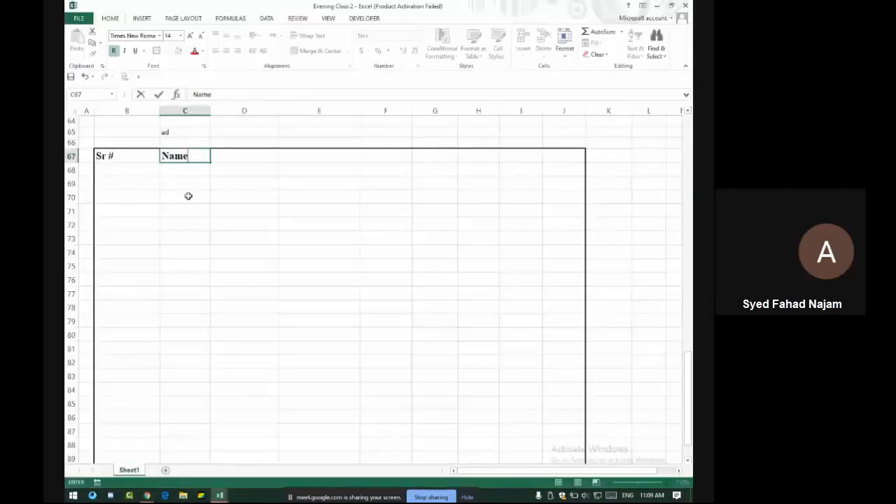
# Add the headings 'Father Name', 'Complete Name' and '# of Commete' across D67:F67
pyautogui.click(258, 158)
pyautogui.write('Fathe')
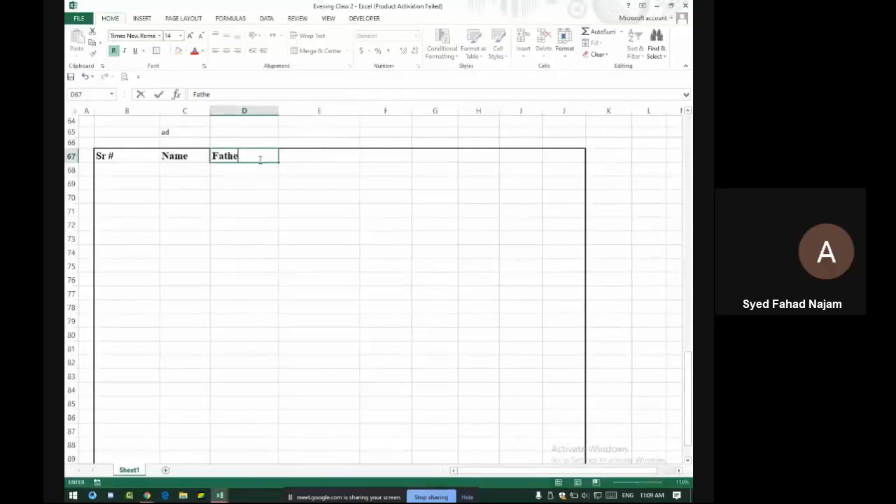
pyautogui.write('r Name')
pyautogui.press('Tab')
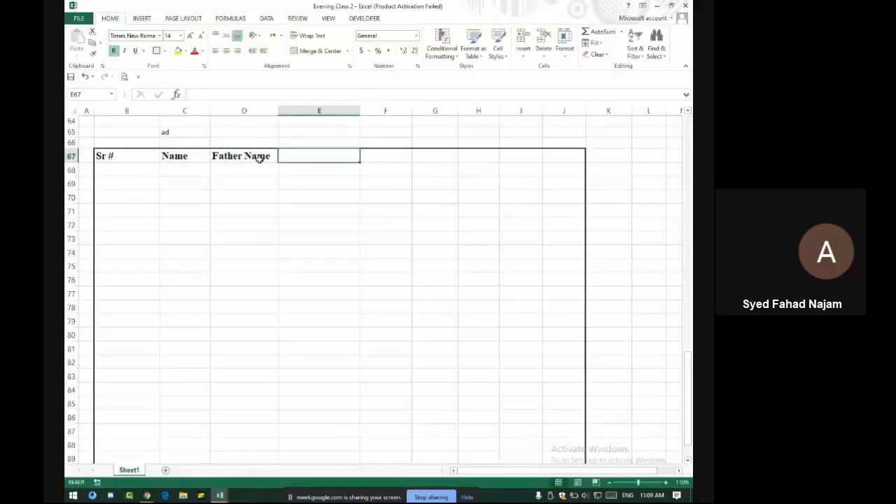
pyautogui.write('Co')
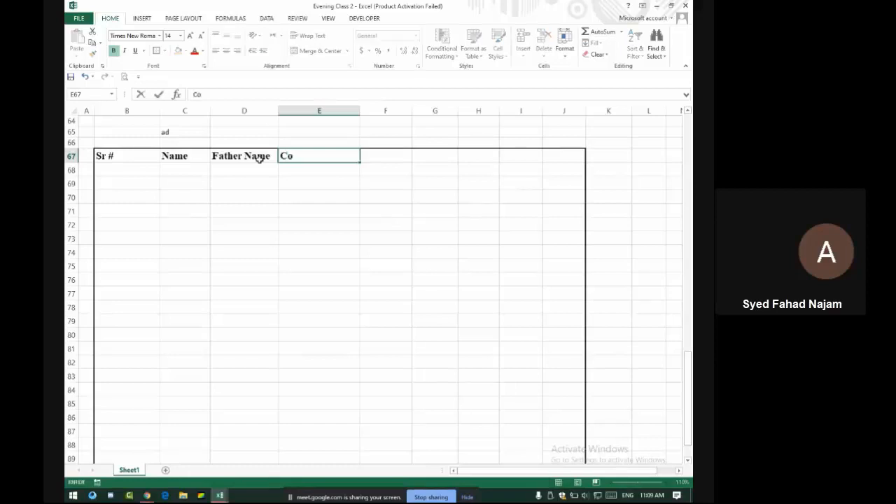
pyautogui.write('mplete Name')
pyautogui.press('Tab')
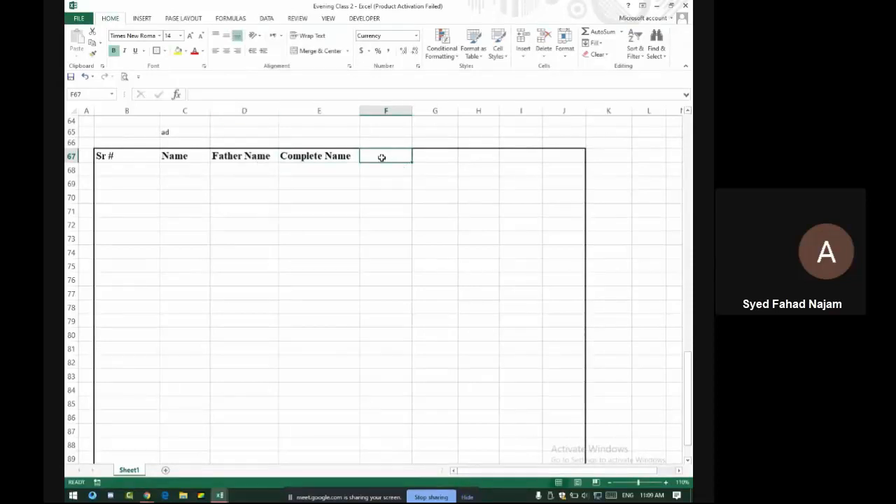
pyautogui.write('#')
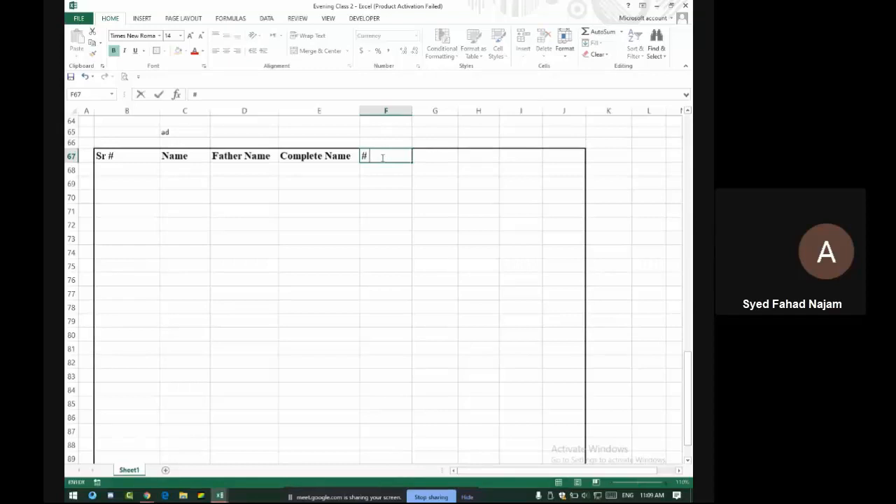
pyautogui.write(' of Commete')
pyautogui.press('Return')
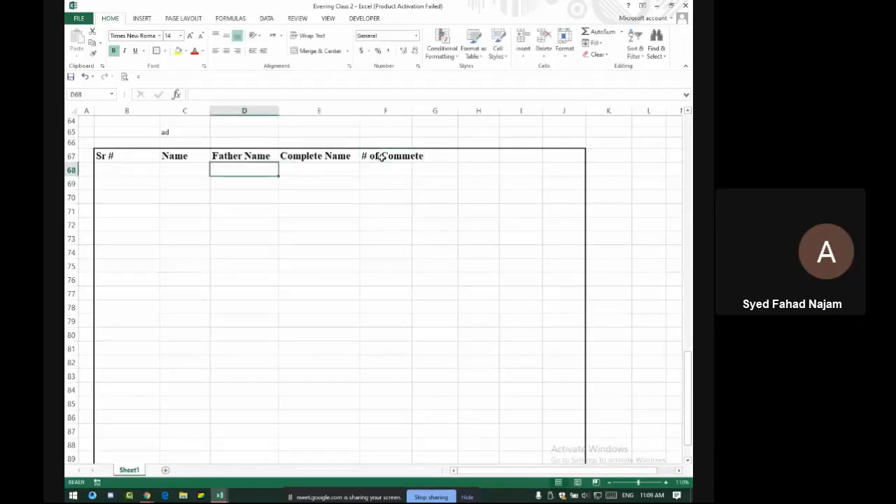
# Auto-fit column F, add 'Per Commete' in G67, and auto-fit column G
pyautogui.press('Right')
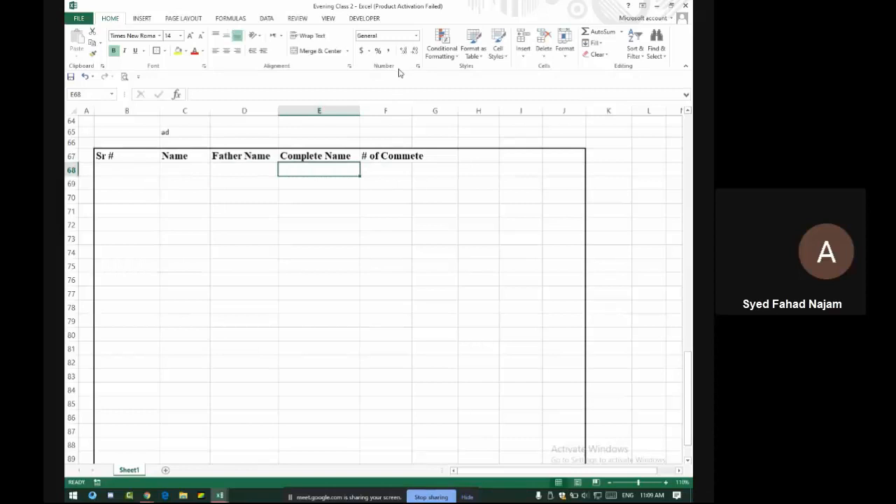
pyautogui.click(409, 158)
pyautogui.click(440, 156)
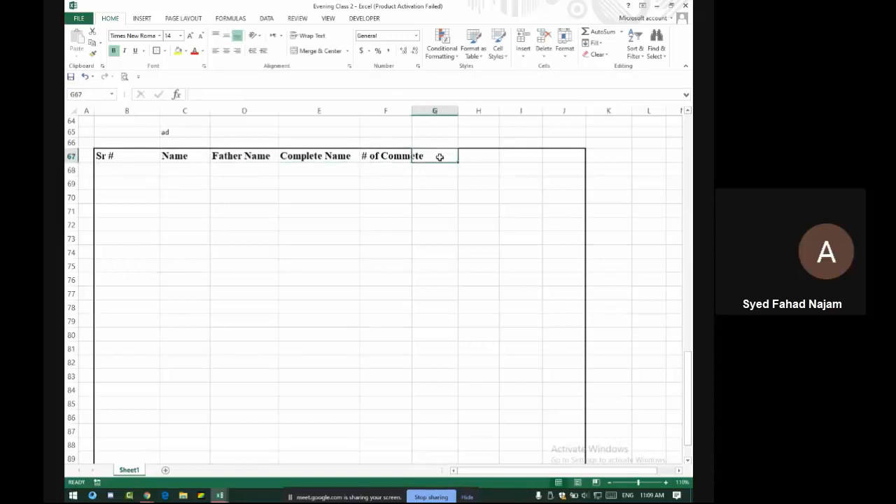
pyautogui.doubleClick(411, 110)
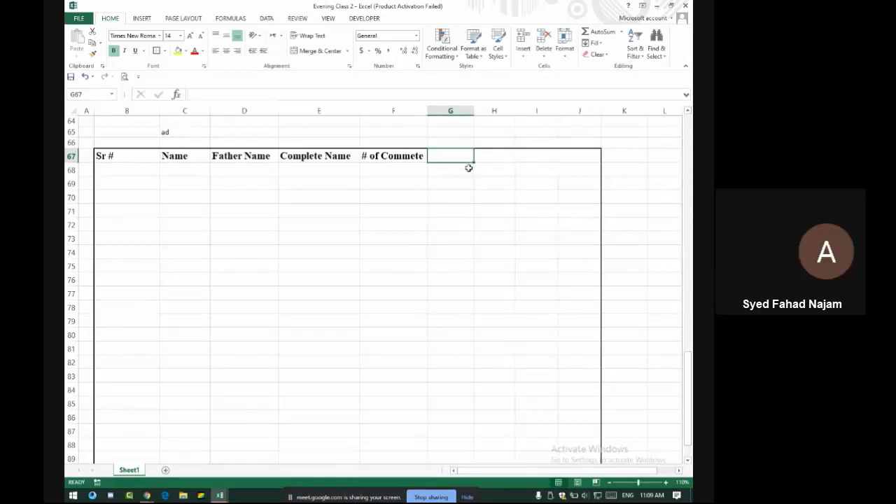
pyautogui.write('Per')
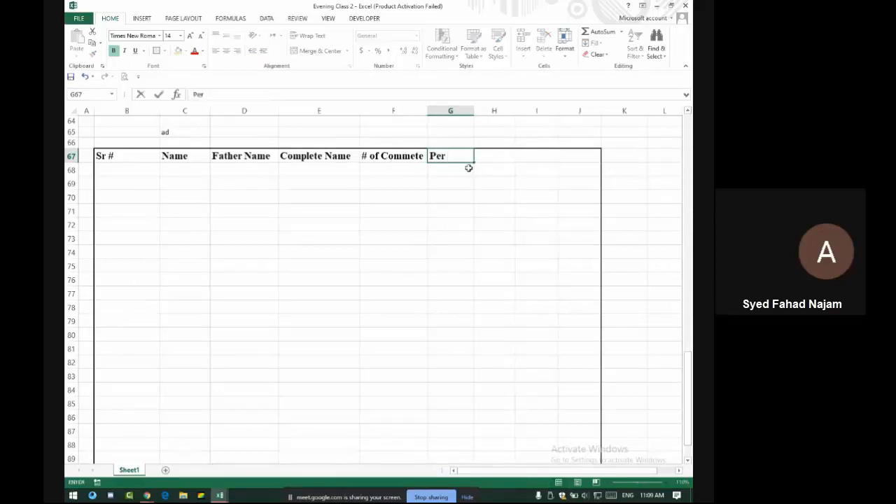
pyautogui.write(' Commete')
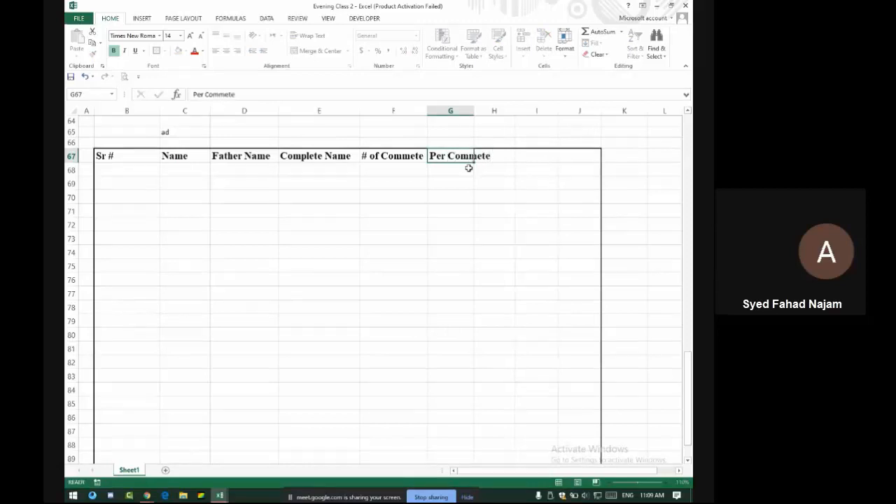
pyautogui.press('Tab')
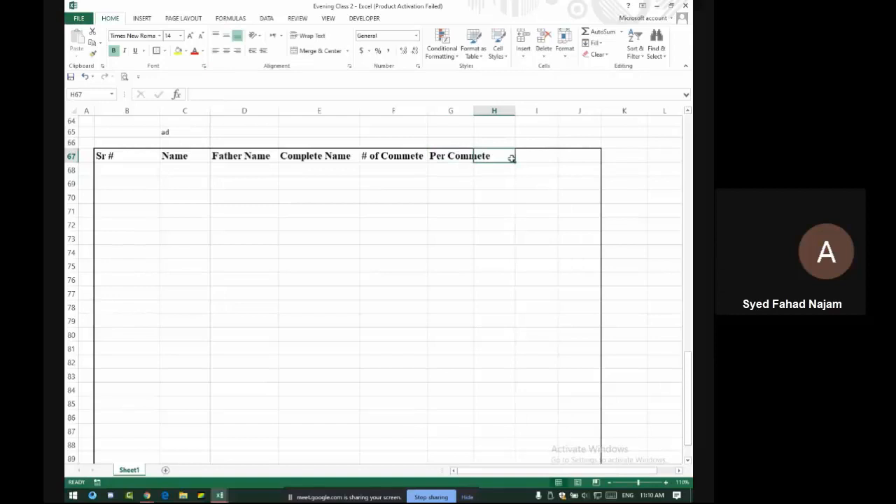
pyautogui.doubleClick(474, 111)
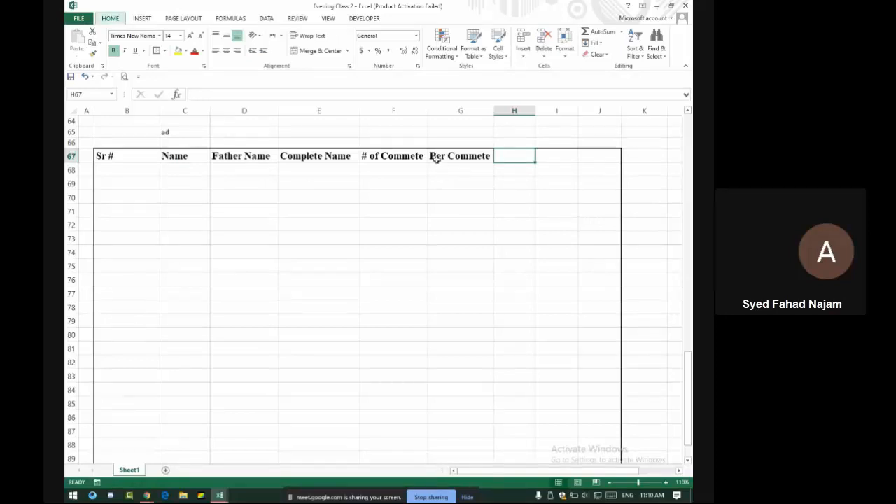
pyautogui.hotkey('alt', 'Tab')
pyautogui.click(475, 96)
pyautogui.hotkey('alt', 'Tab')
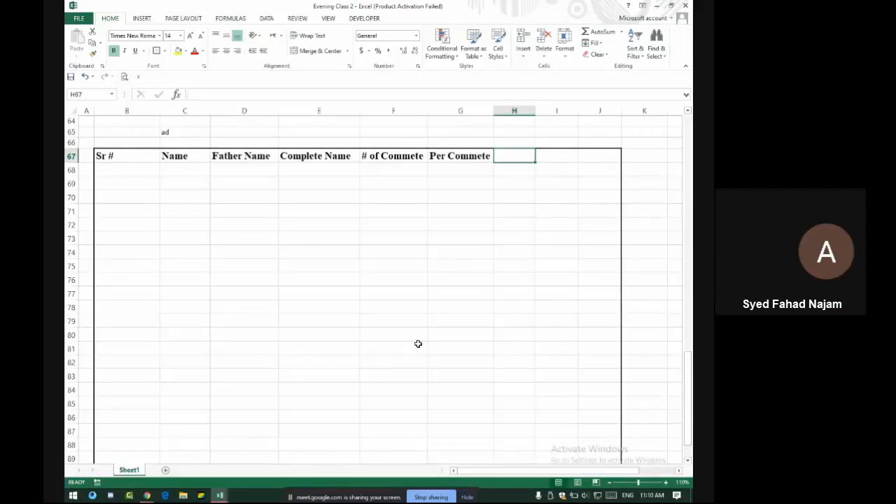
pyautogui.hotkey('alt', 'Tab')
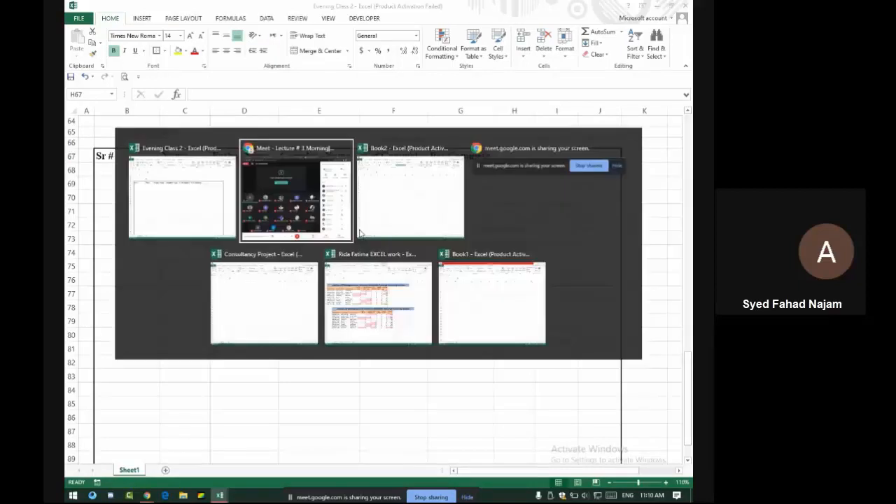
pyautogui.hotkey('alt', 'Tab')
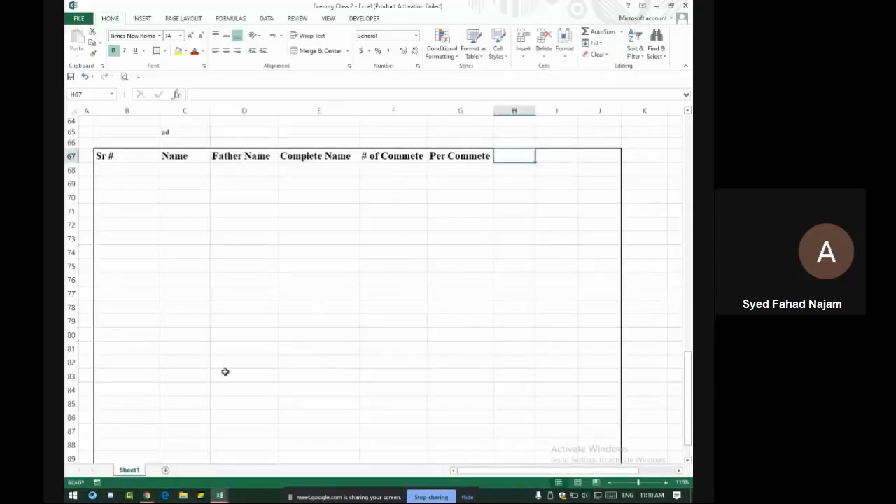
# Number the Sr # column 1 to 20 down B68:B87 and narrow column B
pyautogui.doubleClick(131, 172)
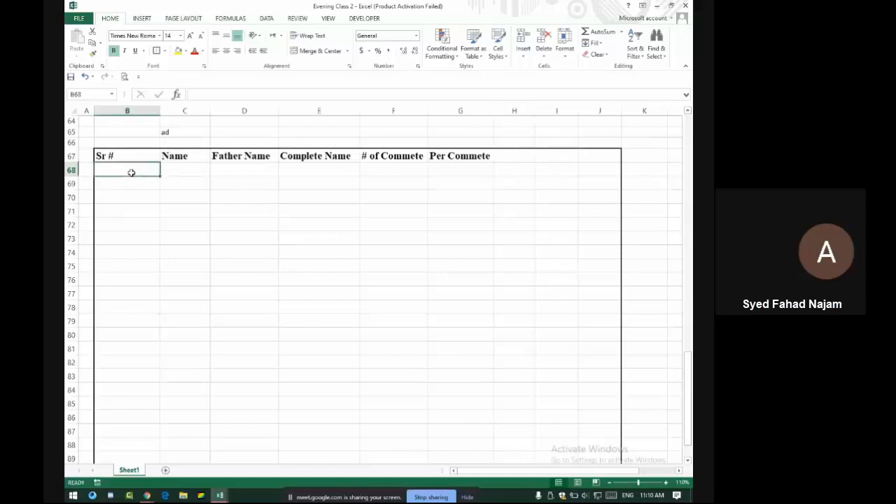
pyautogui.write('1')
pyautogui.press('Return')
pyautogui.write('2')
pyautogui.press('Return')
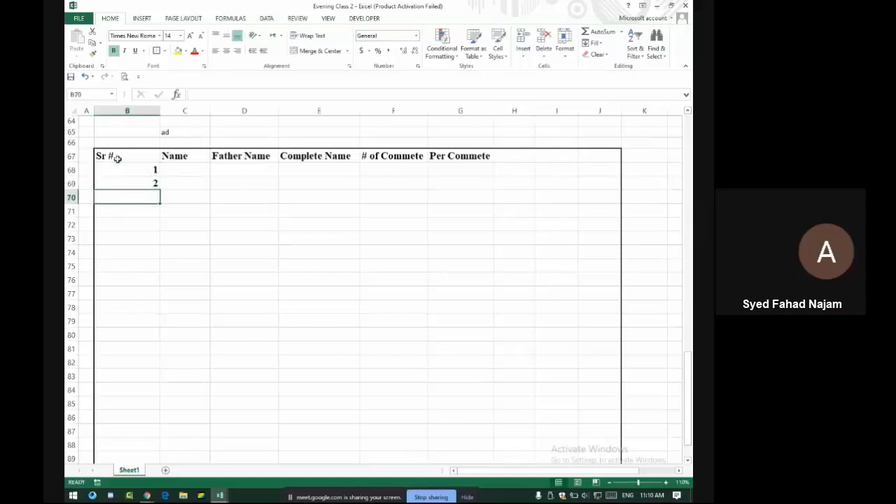
pyautogui.moveTo(130, 169); pyautogui.dragTo(154, 438)
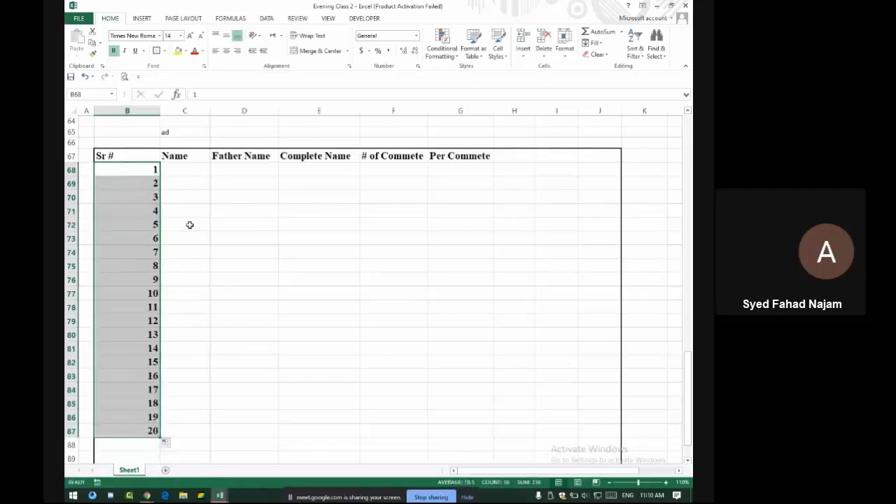
pyautogui.doubleClick(160, 112)
pyautogui.moveTo(161, 111); pyautogui.dragTo(121, 110)
# Enter the first five student names down C68:C72, correcting a typo
pyautogui.click(147, 168)
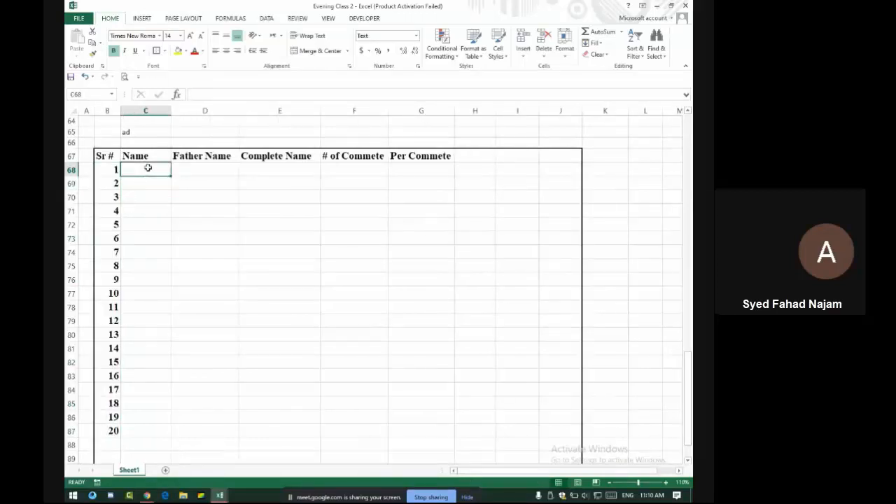
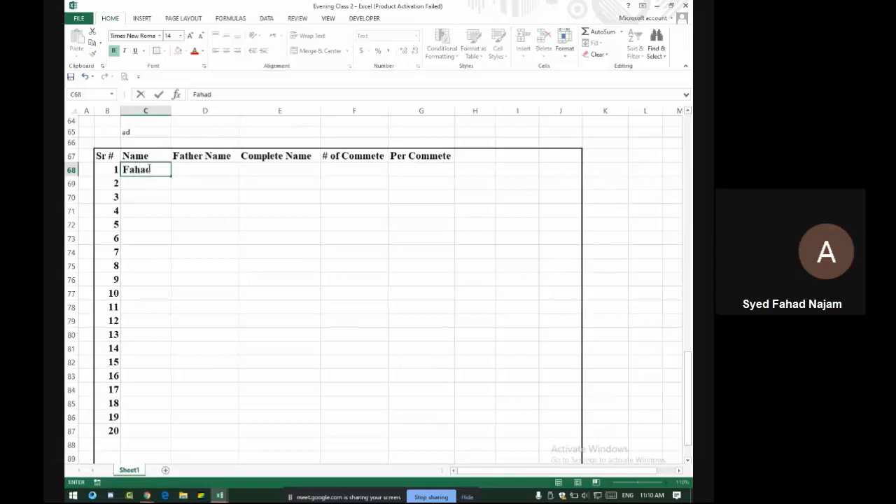
pyautogui.press('Return')
pyautogui.press('Return')
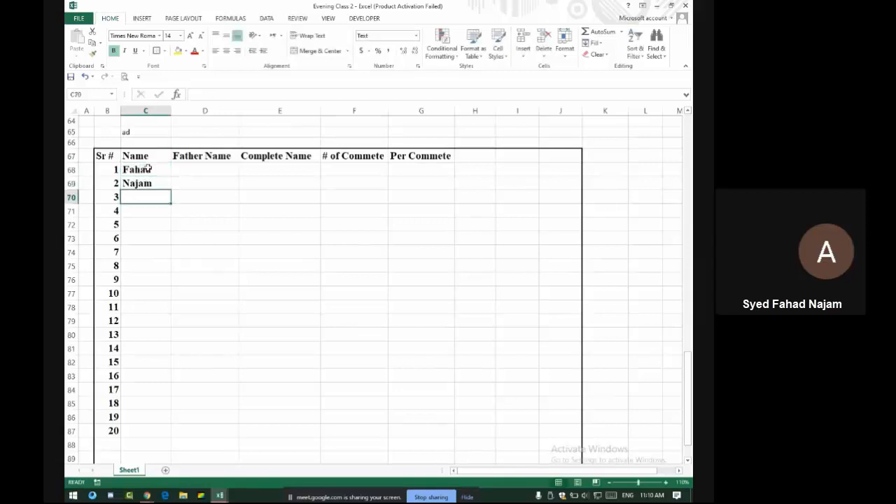
pyautogui.write('Najje')
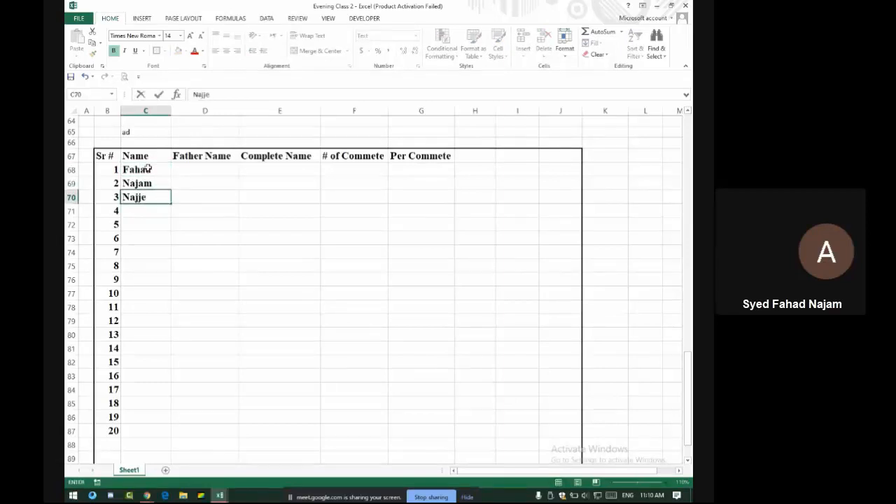
pyautogui.press('BackSpace')
pyautogui.press('BackSpace')
pyautogui.write('eeb')
pyautogui.press('Return')
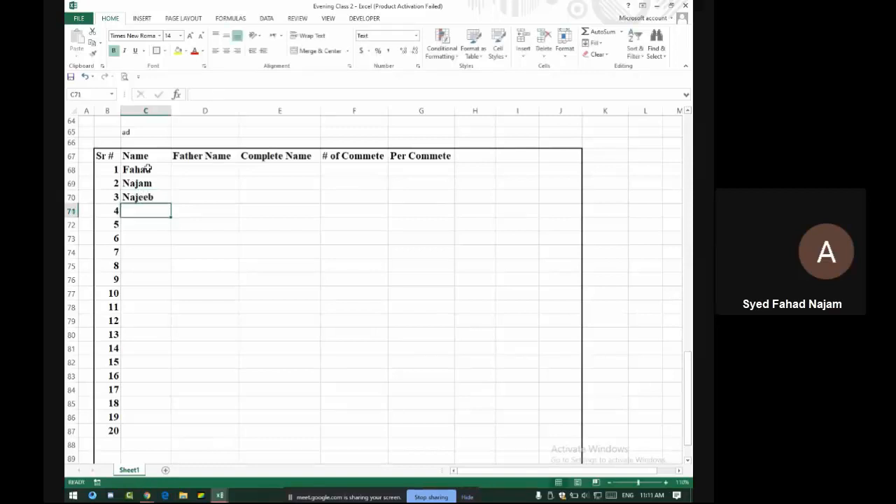
pyautogui.write('hassa')
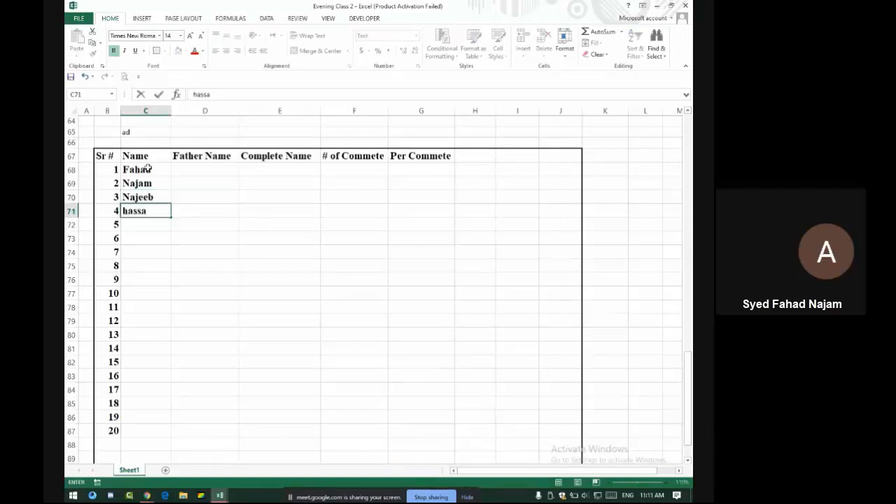
pyautogui.write('n')
pyautogui.press('Return')
pyautogui.write('Tayyab')
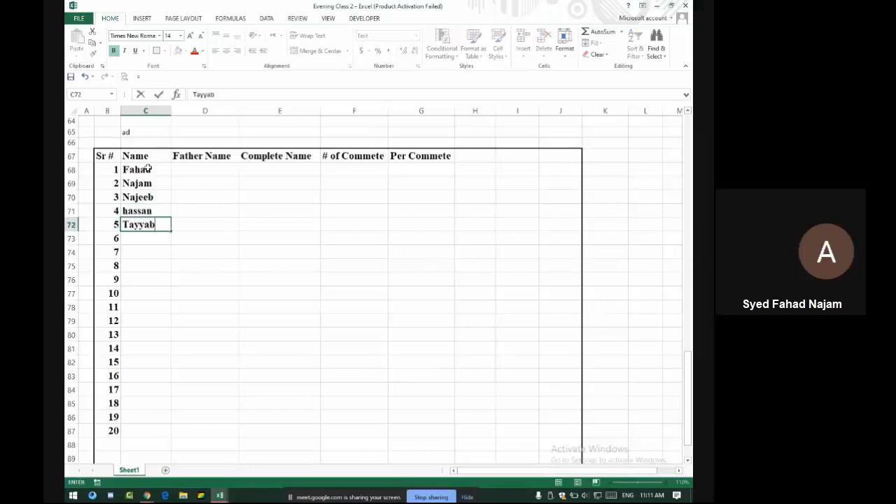
pyautogui.press('Return')
# Enter five more student names down C73:C77, fixing mistyped letters
pyautogui.write('Kas')
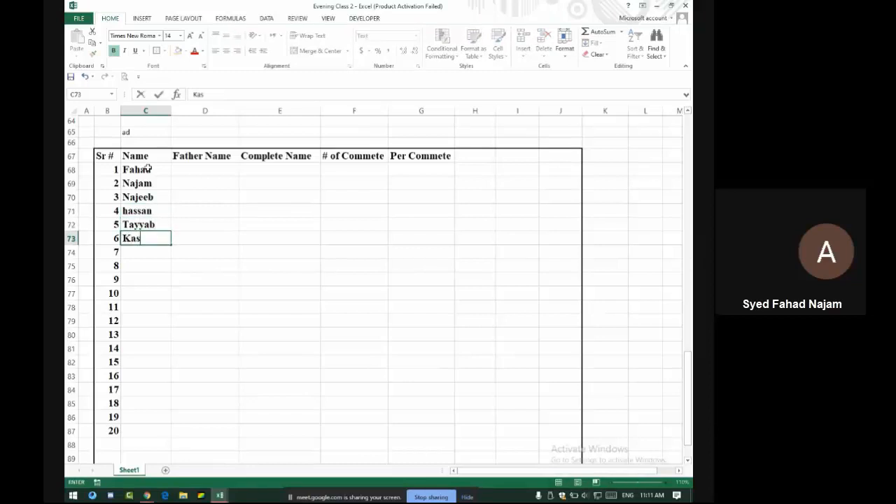
pyautogui.write('han')
pyautogui.press('Return')
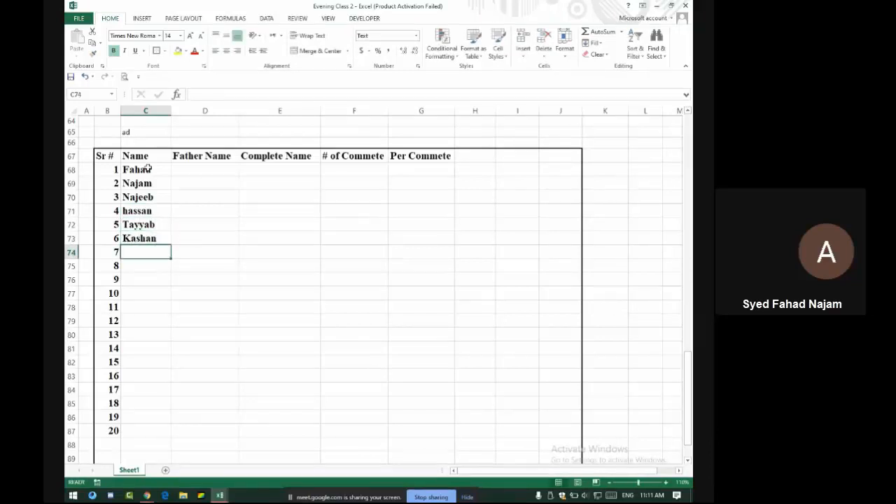
pyautogui.write('Mohib')
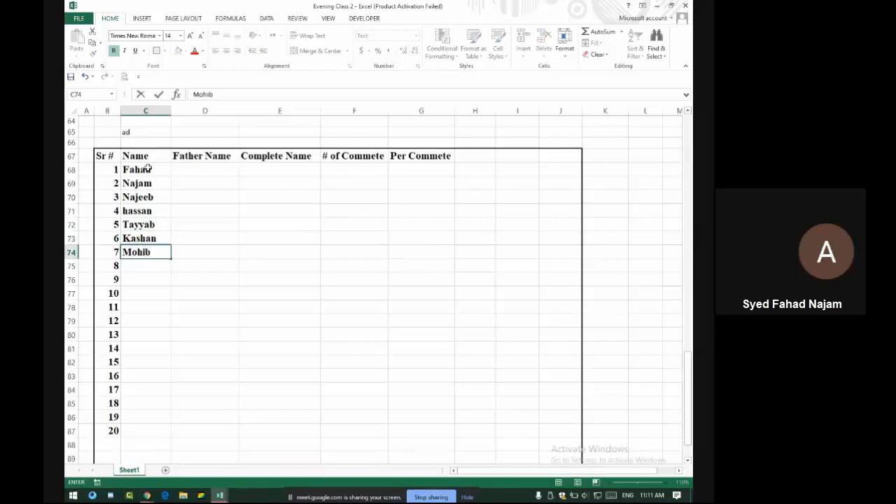
pyautogui.press('Return')
pyautogui.write('Ahmad')
pyautogui.press('Return')
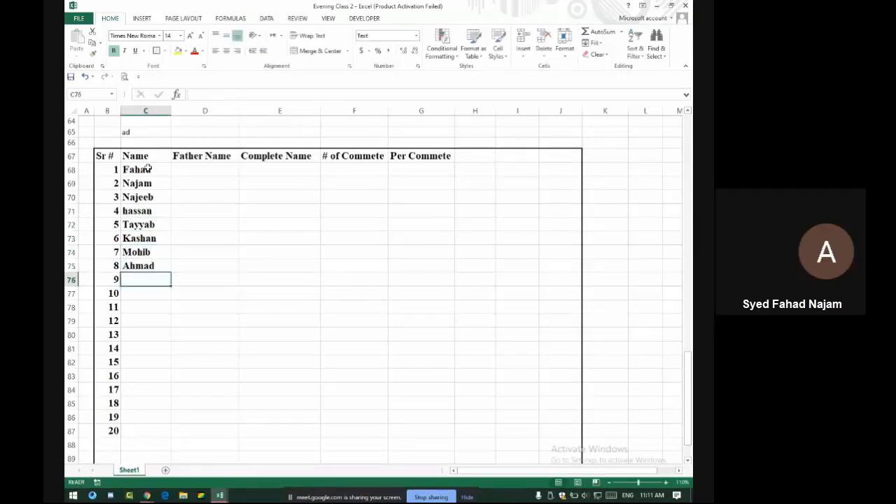
pyautogui.write('A')
pyautogui.press('BackSpace')
pyautogui.press('BackSpace')
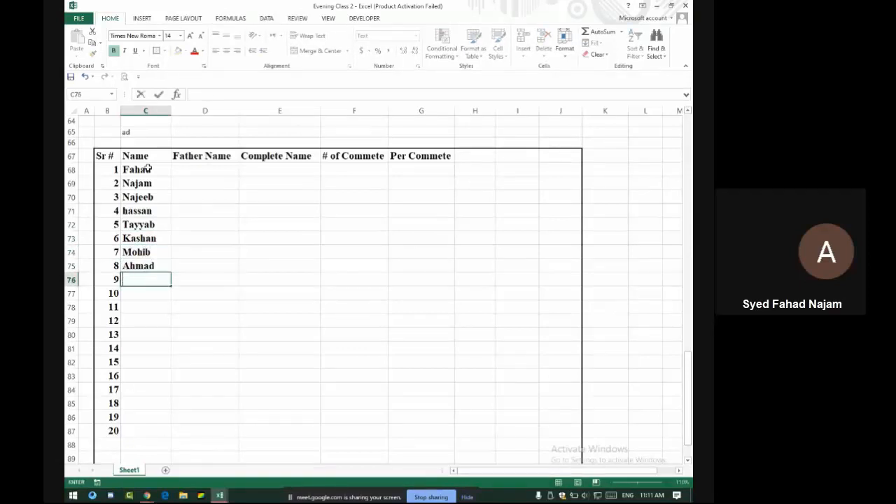
pyautogui.write('Qadeer')
pyautogui.press('Return')
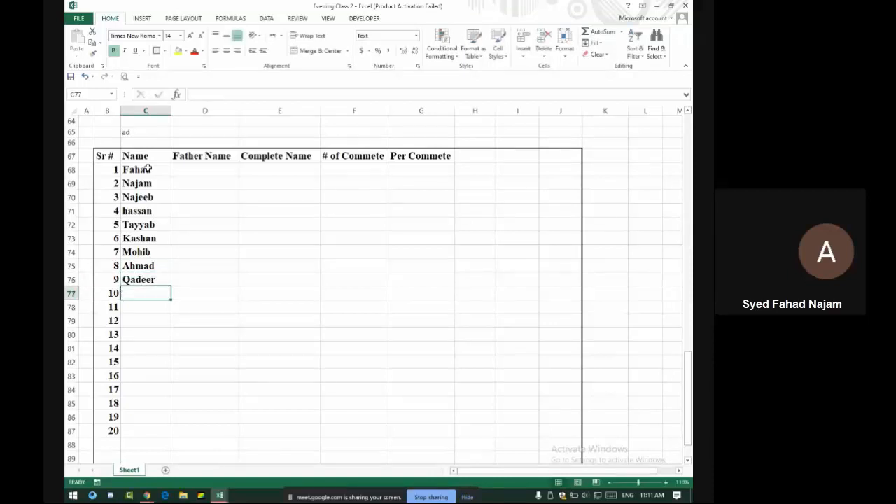
pyautogui.write('Mudassar')
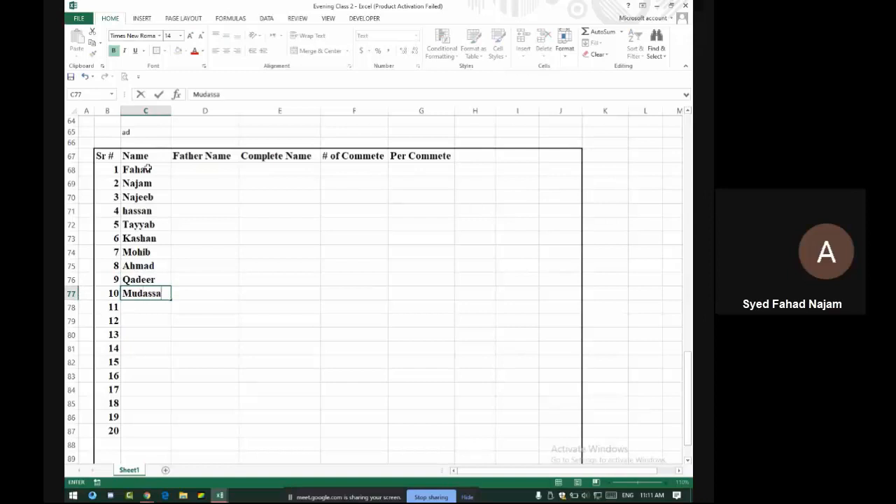
pyautogui.press('Return')
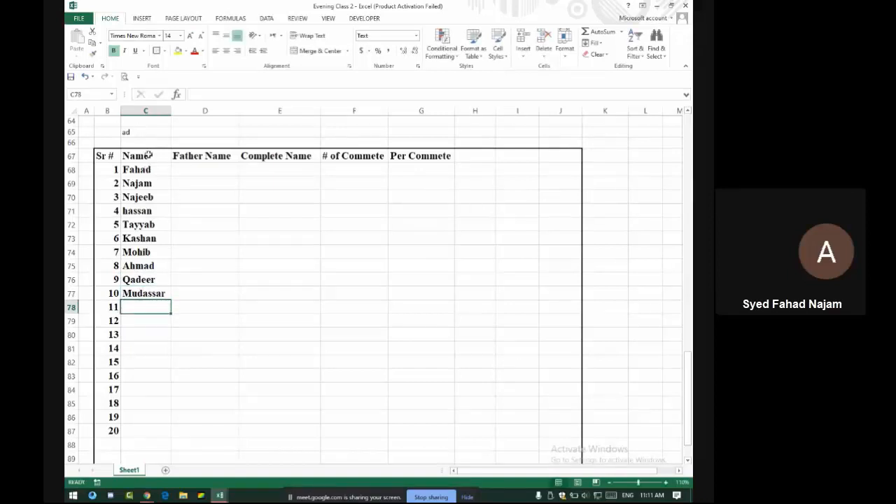
# Enter the first two father names in D68 and D69
pyautogui.moveTo(153, 170); pyautogui.dragTo(173, 440)
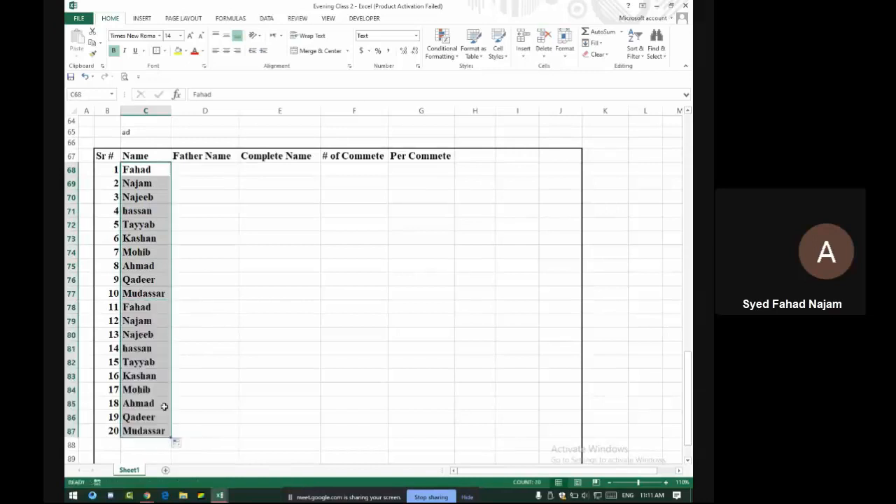
pyautogui.click(185, 168)
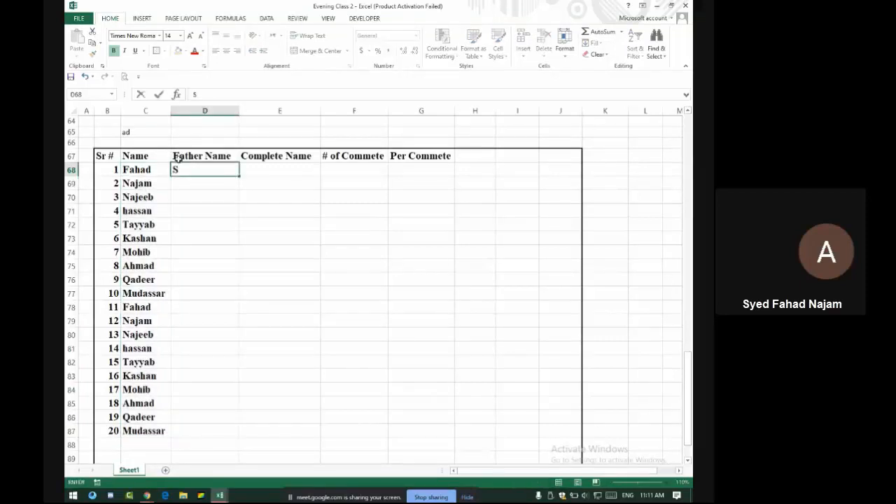
pyautogui.press('Return')
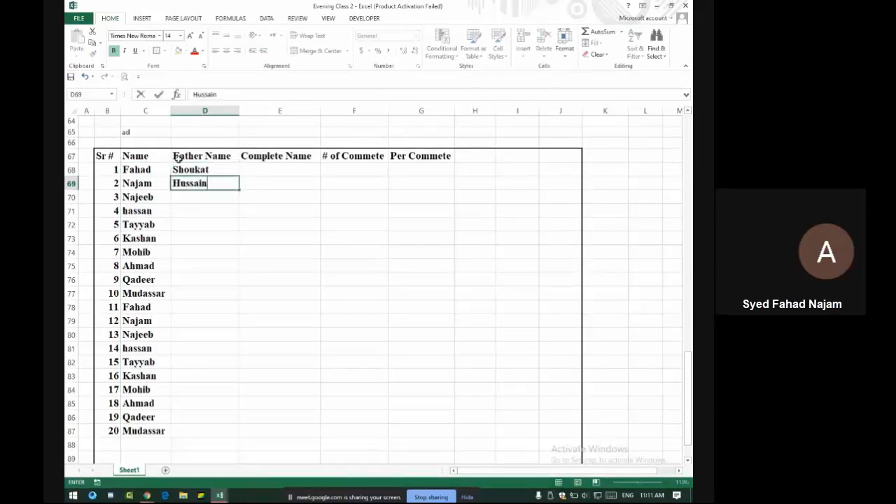
pyautogui.press('Return')
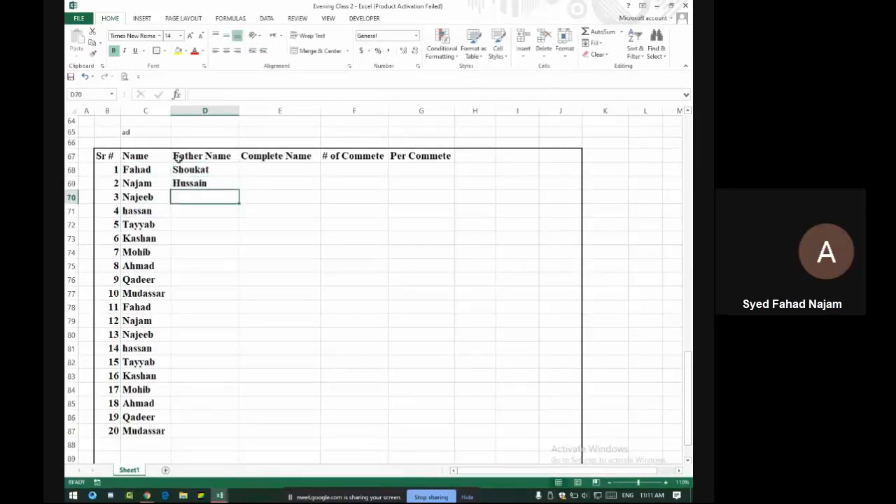
# AutoFill the two father names alternately down to D87
pyautogui.write('Sh')
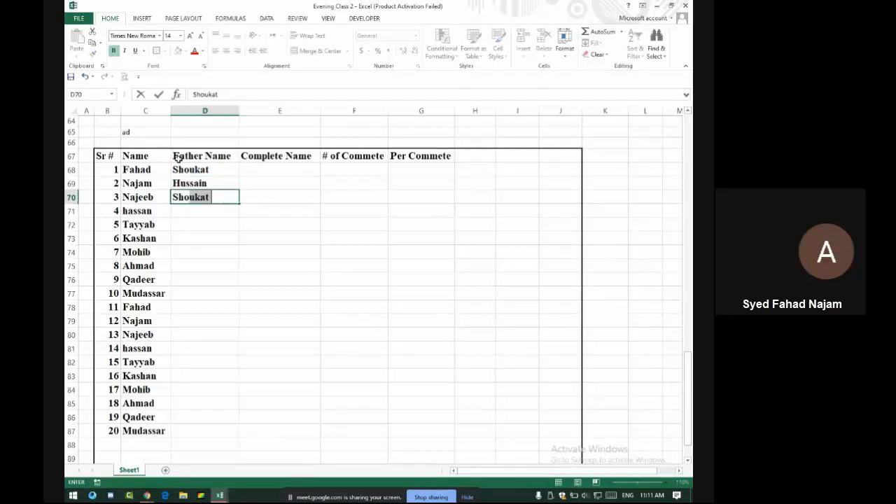
pyautogui.press('BackSpace')
pyautogui.press('BackSpace')
pyautogui.press('BackSpace')
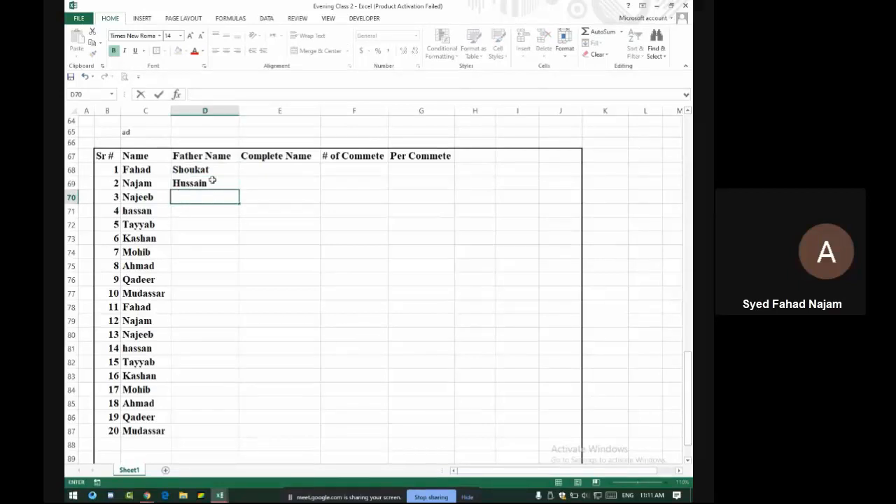
pyautogui.moveTo(203, 170); pyautogui.dragTo(239, 187)
pyautogui.doubleClick(239, 190)
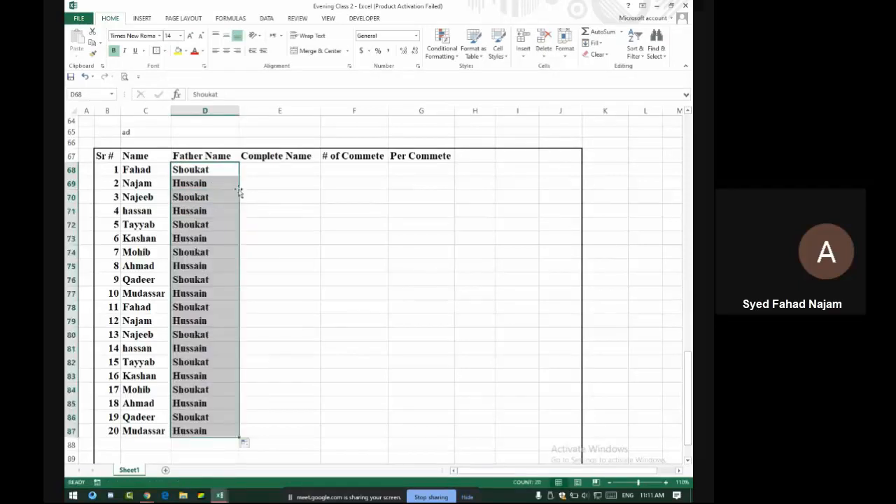
pyautogui.hotkey('ctrl', 'z')
pyautogui.moveTo(240, 190)
pyautogui.mouseDown()
pyautogui.moveTo(234, 427)
pyautogui.moveTo(247, 175)
pyautogui.moveTo(246, 194)
pyautogui.moveTo(239, 191)
pyautogui.mouseUp()
pyautogui.doubleClick(239, 189)
pyautogui.click(268, 171)
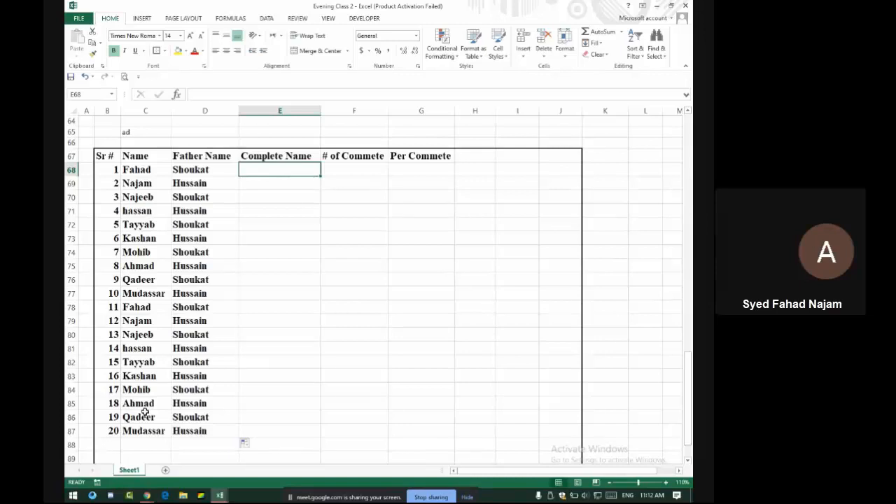
pyautogui.hotkey('alt', 'Tab')
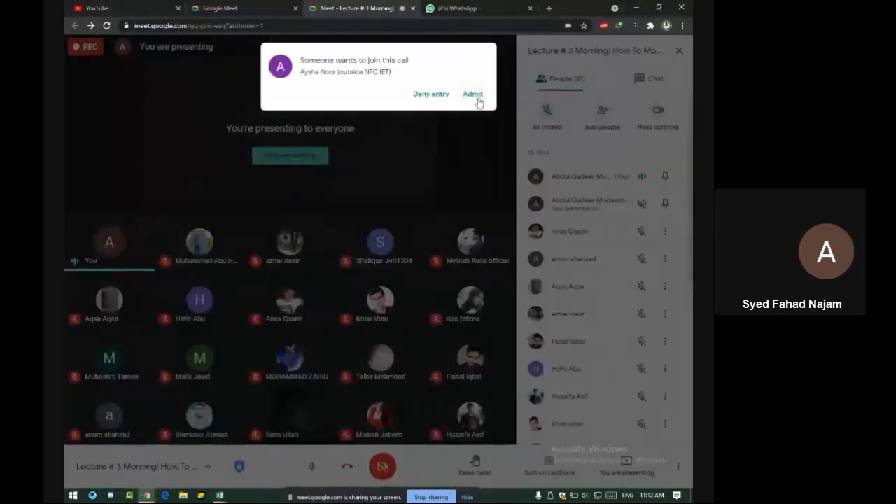
# Admit the waiting call participant, then point out the first student and father names
pyautogui.click(477, 96)
pyautogui.hotkey('alt', 'Tab')
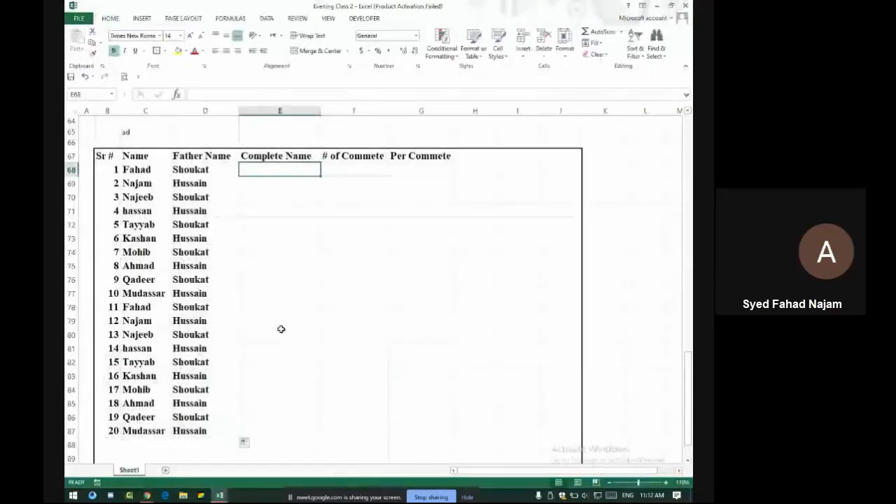
pyautogui.click(141, 173)
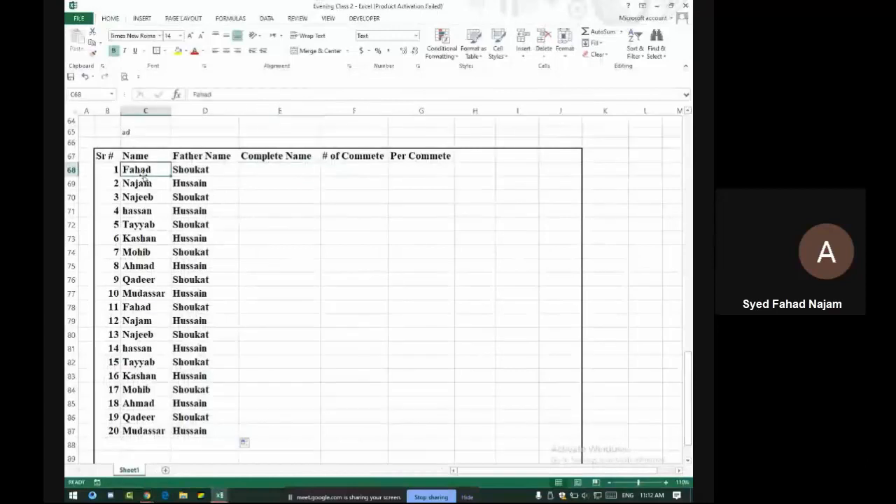
pyautogui.click(211, 170)
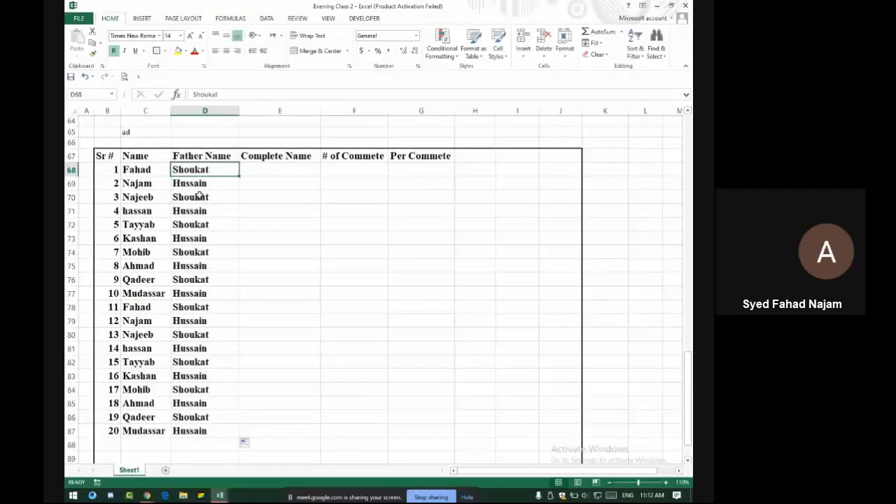
# Open the recent workbook FINAL SHEET with Ctrl+O
pyautogui.hotkey('ctrl', 'o')
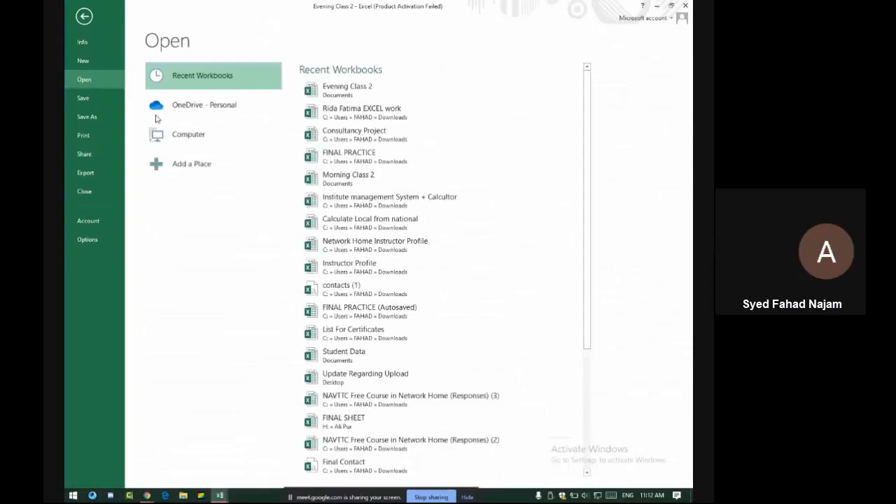
pyautogui.scroll(-1, 365, 358)
pyautogui.scroll(-3, 366, 358)
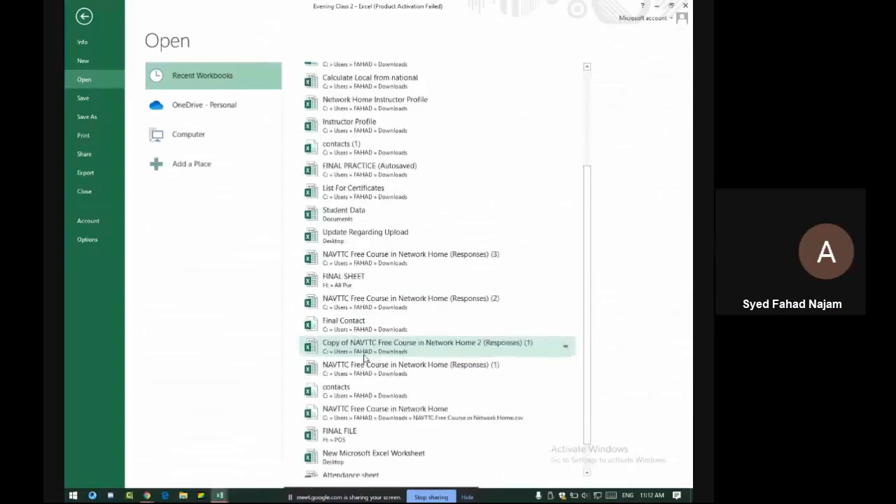
pyautogui.click(359, 280)
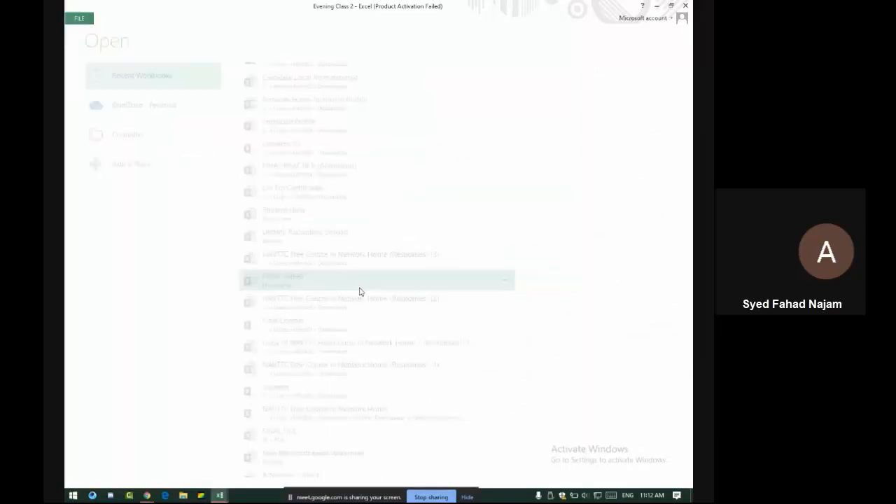
pyautogui.scroll(13, 324, 276)
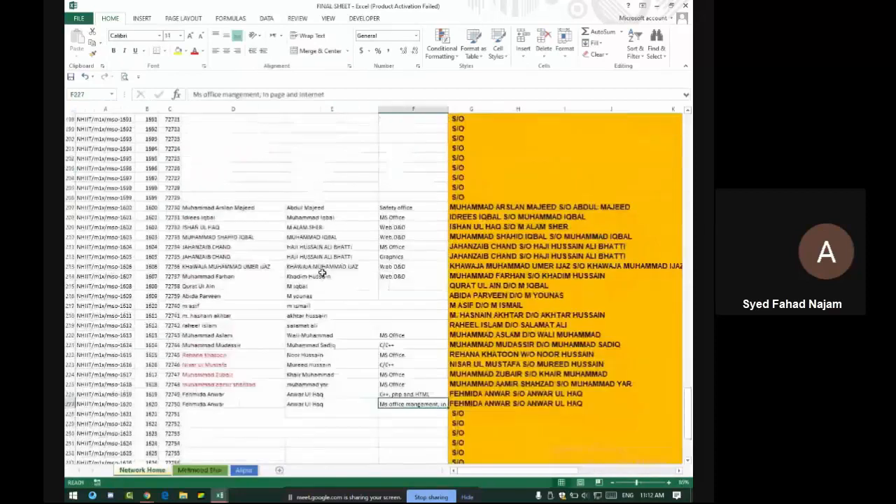
# Scroll through FINAL SHEET and select a block of student records
pyautogui.scroll(20, 322, 273)
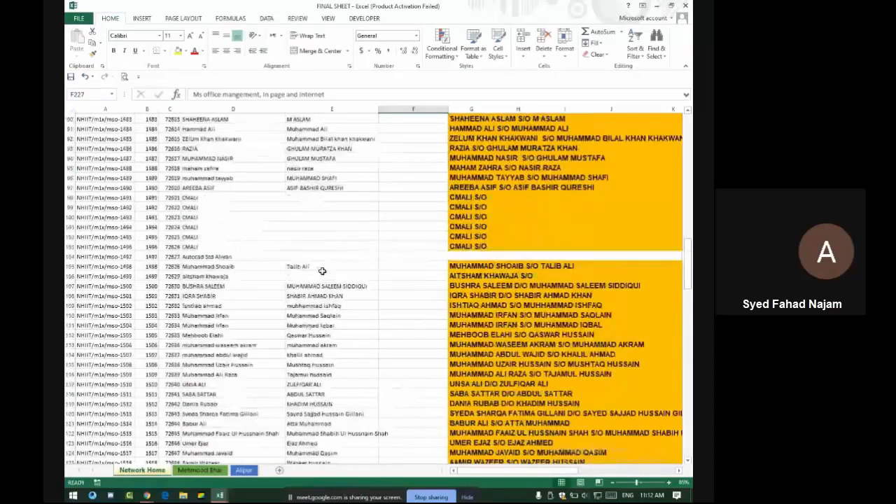
pyautogui.scroll(12, 322, 273)
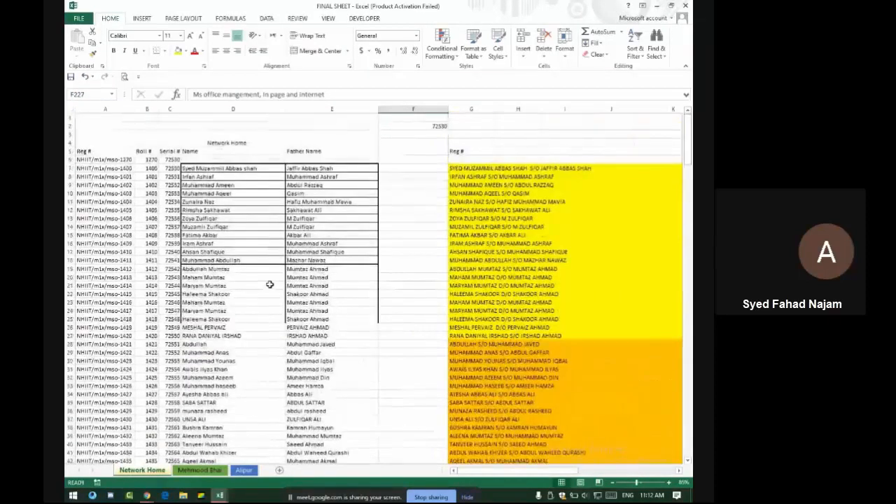
pyautogui.scroll(-7, 270, 284)
pyautogui.scroll(-4, 269, 283)
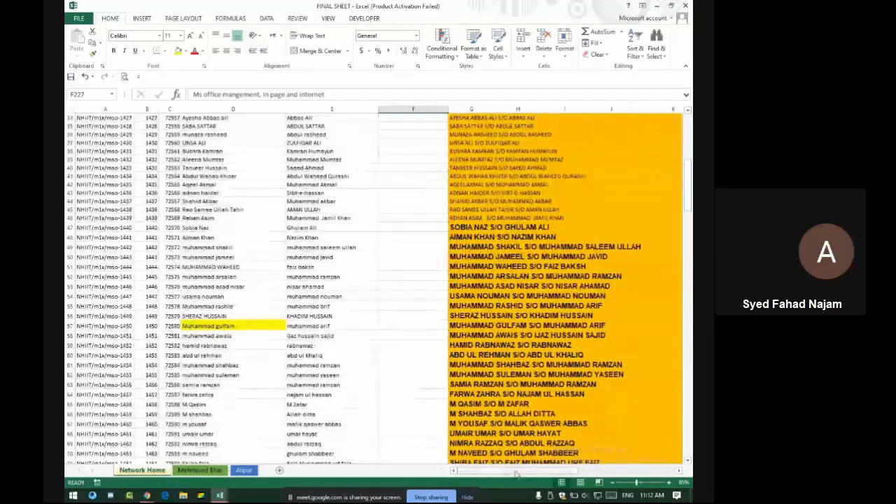
pyautogui.moveTo(515, 474); pyautogui.dragTo(525, 475)
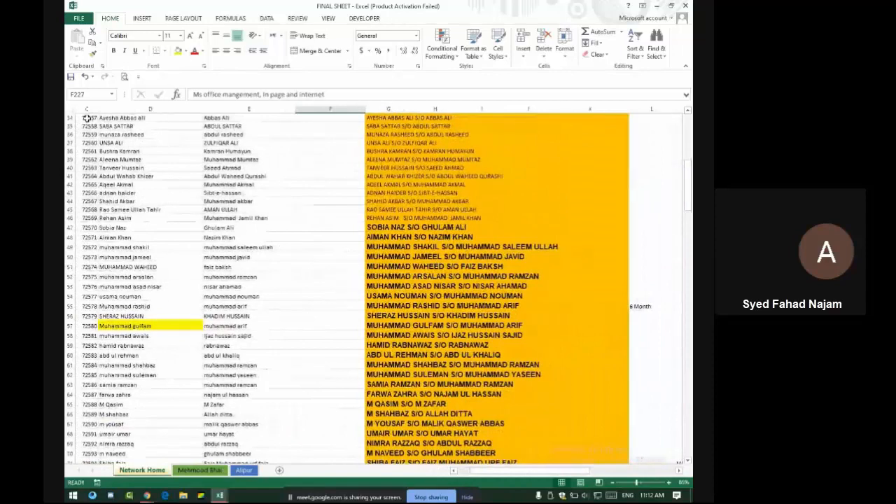
pyautogui.moveTo(88, 117); pyautogui.dragTo(67, 395)
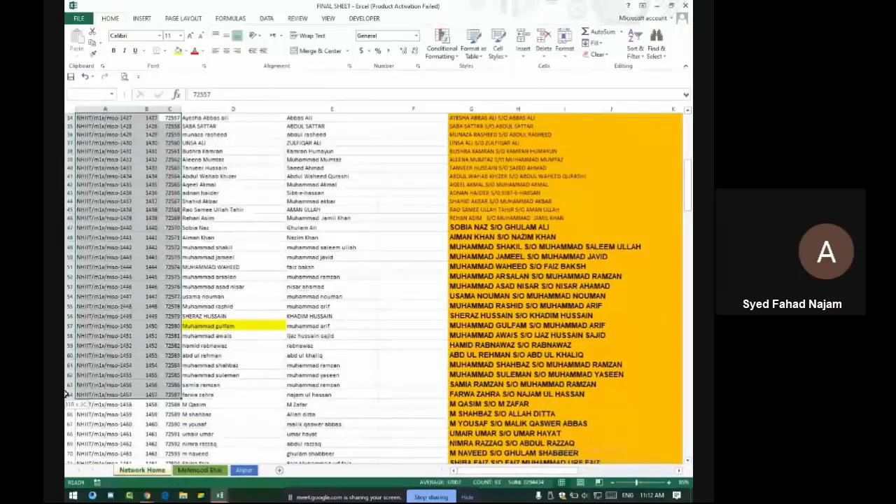
pyautogui.scroll(-4, 183, 188)
# Inspect D52 and G52's =UPPER(CONCATENATE()) full-name formula, then return to Evening Class 2
pyautogui.click(213, 184)
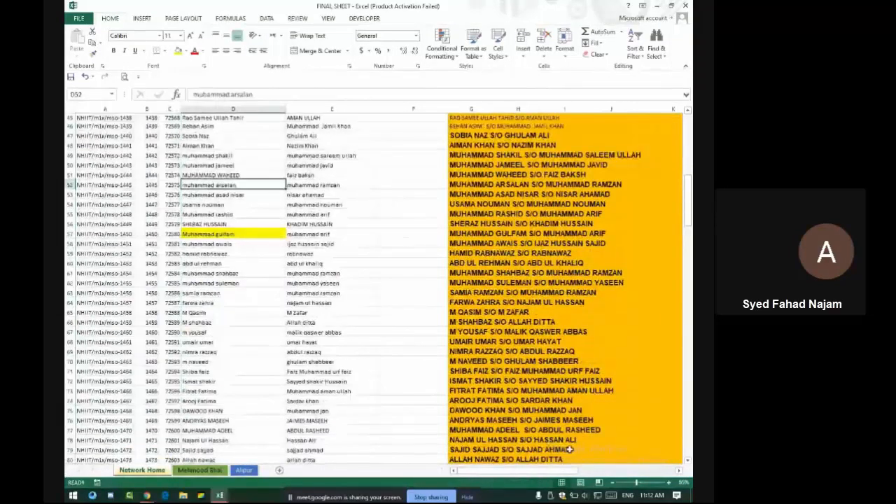
pyautogui.moveTo(526, 471); pyautogui.dragTo(540, 474)
pyautogui.click(376, 186)
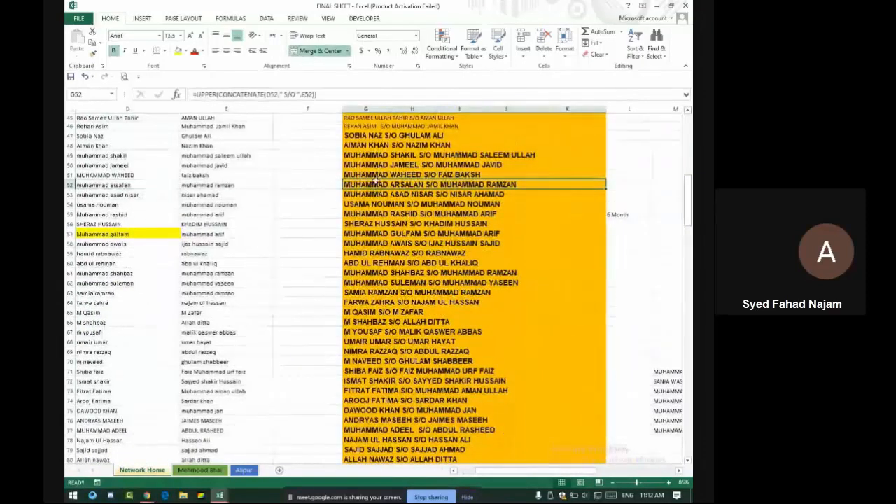
pyautogui.click(114, 185)
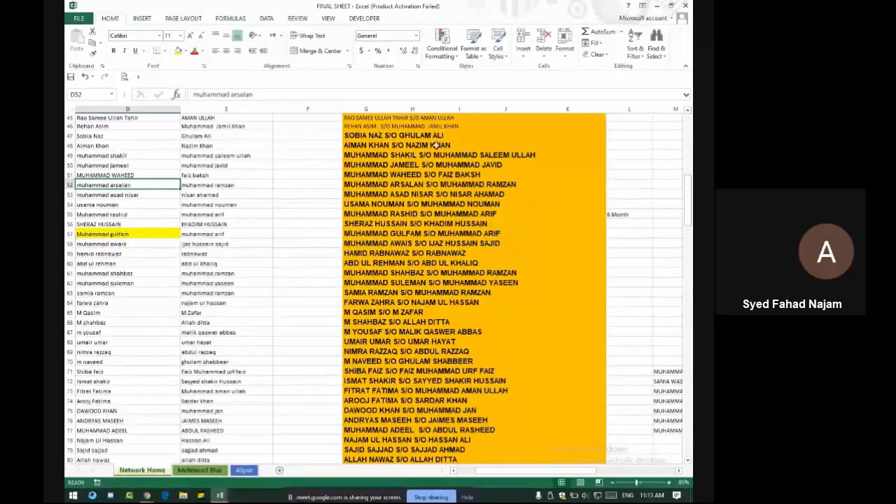
pyautogui.click(432, 186)
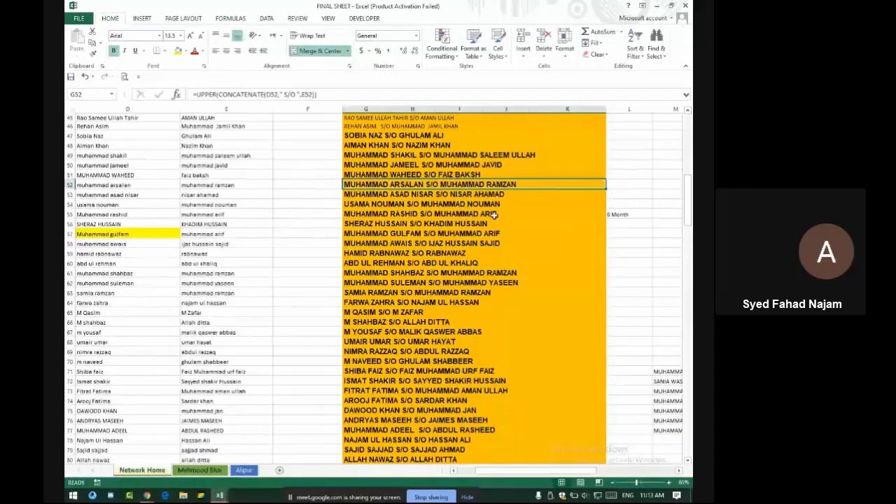
pyautogui.hotkey('alt', 'Tab')
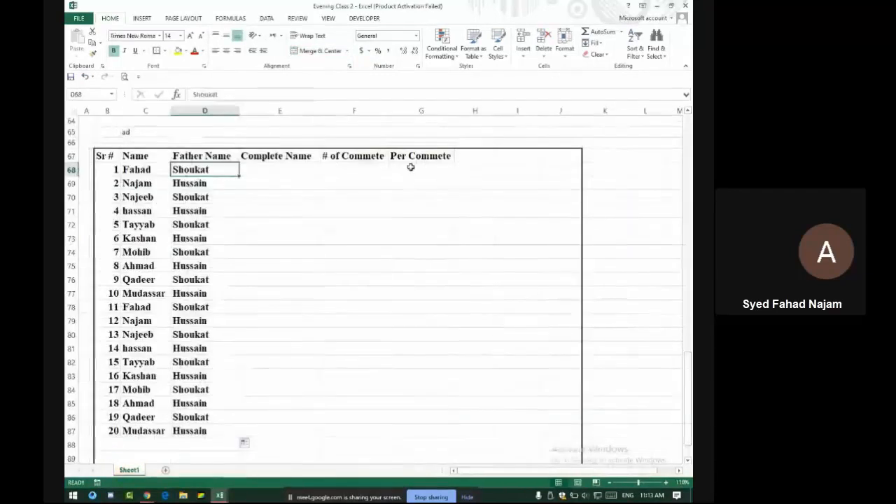
# Enter =CONCATENATE(C68,D68) in E68 to join the student and father names
pyautogui.click(269, 170)
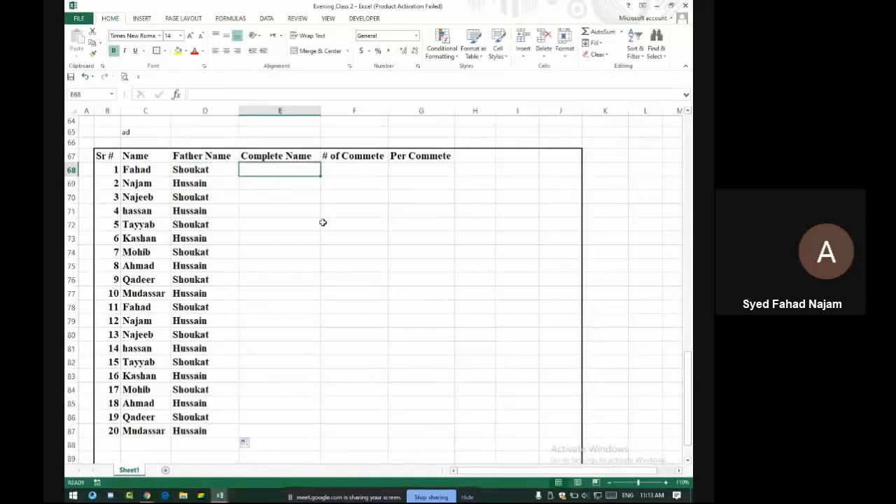
pyautogui.write('=')
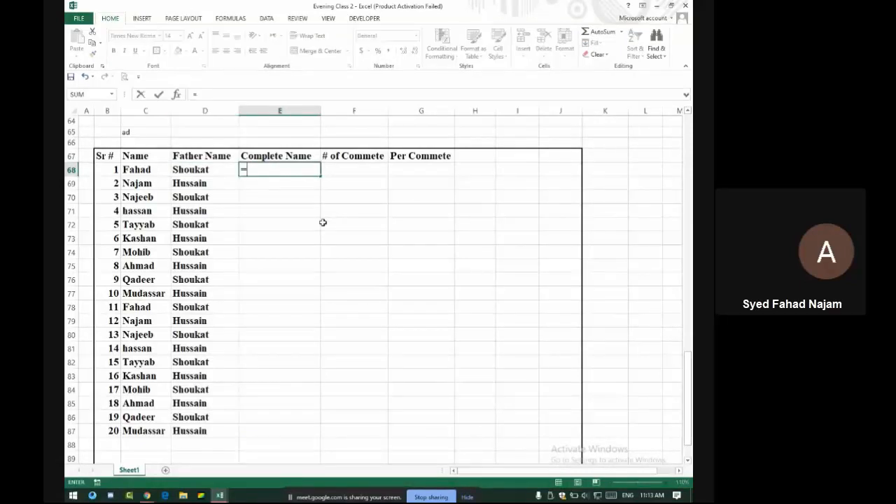
pyautogui.write('concat')
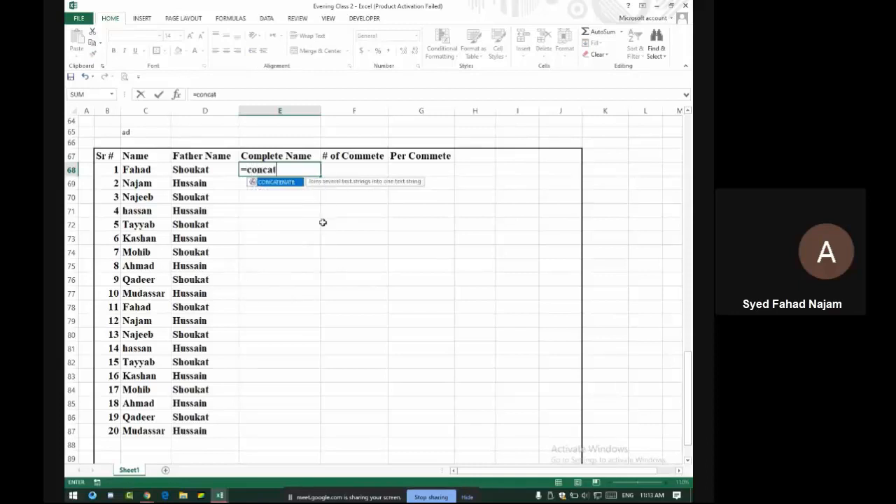
pyautogui.write('enate(')
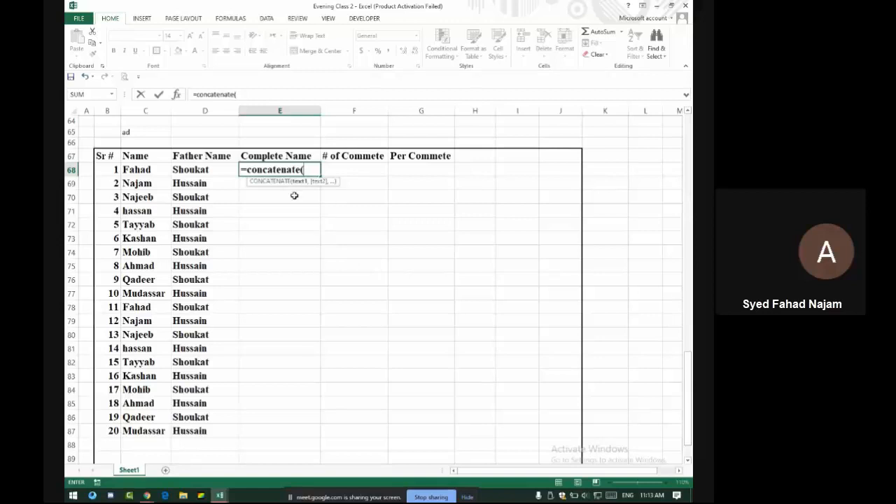
pyautogui.click(161, 175)
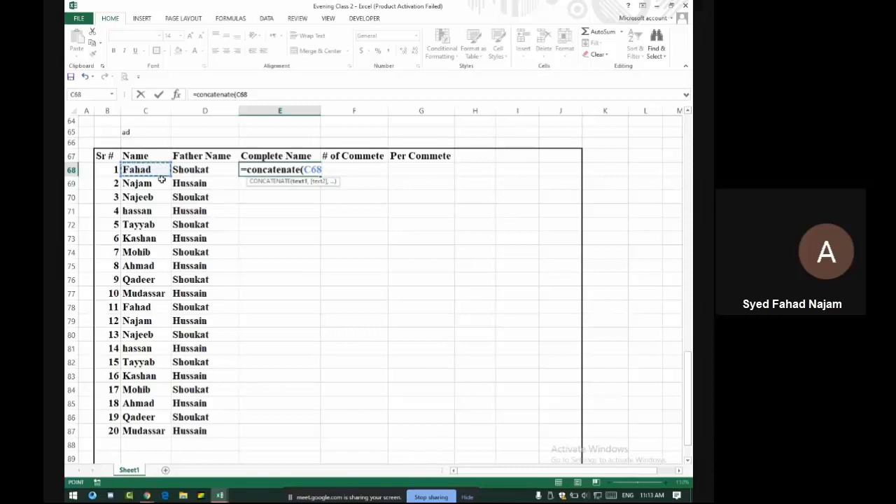
pyautogui.write(',')
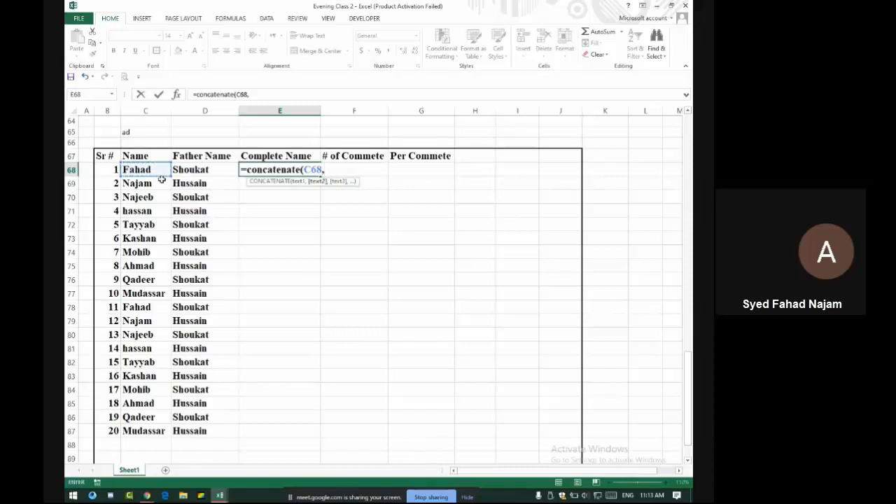
pyautogui.click(217, 169)
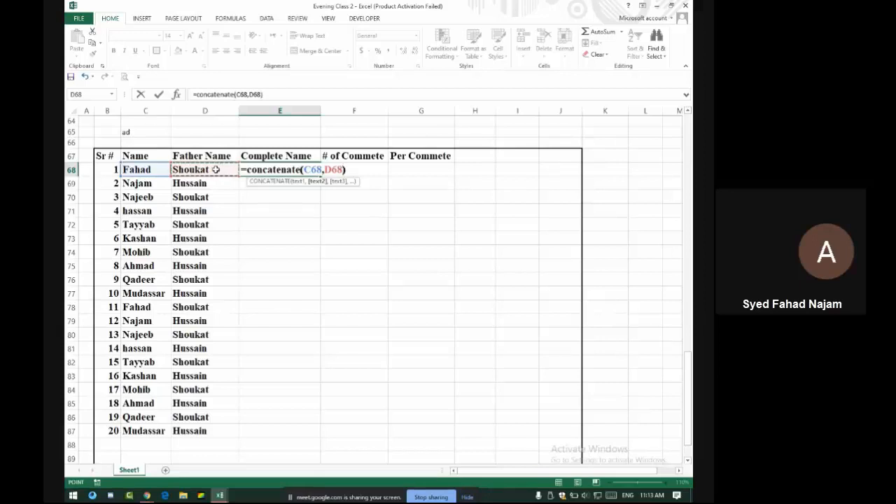
pyautogui.write(')')
pyautogui.press('Return')
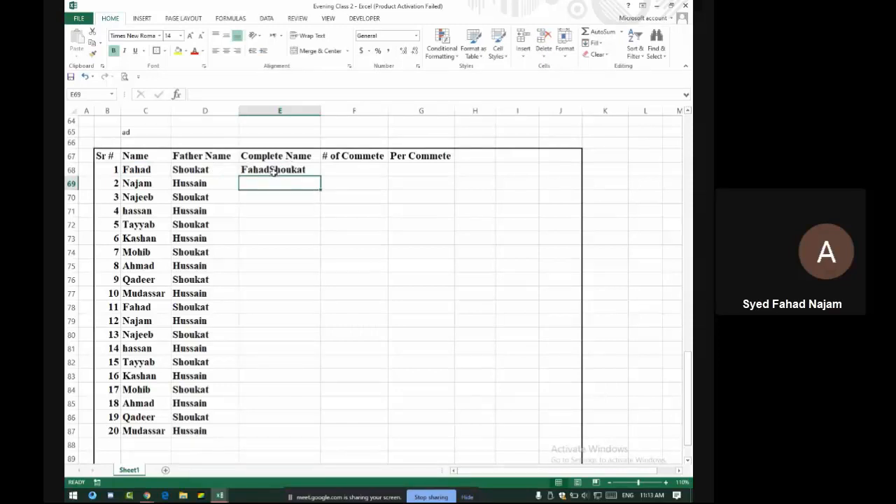
pyautogui.hotkey('alt', 'Tab')
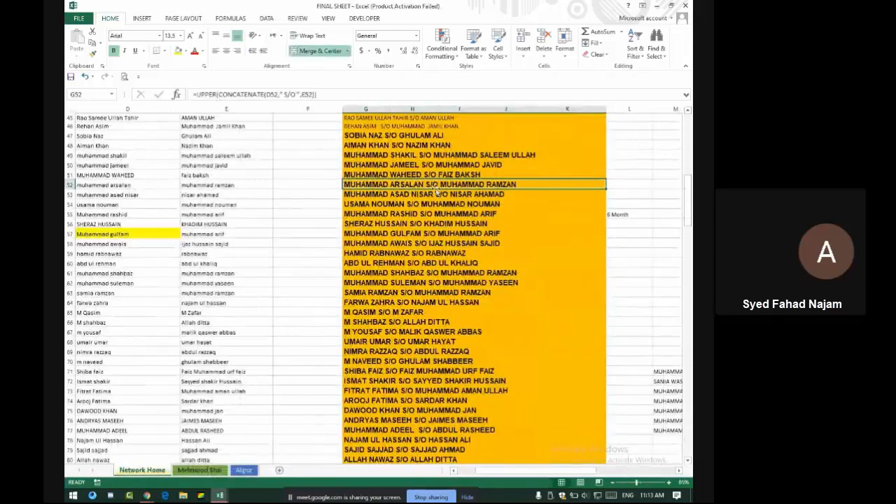
# Select E68 to edit its formula, admitting another call participant along the way
pyautogui.hotkey('alt', 'Tab')
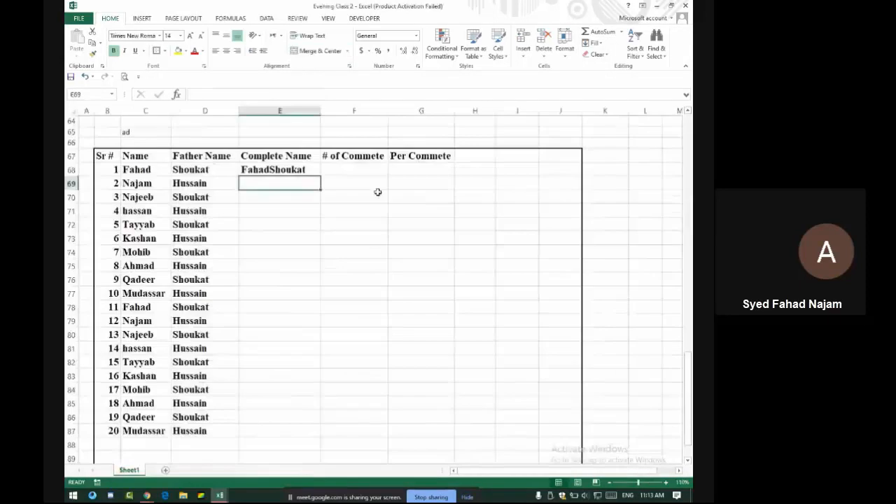
pyautogui.click(273, 169)
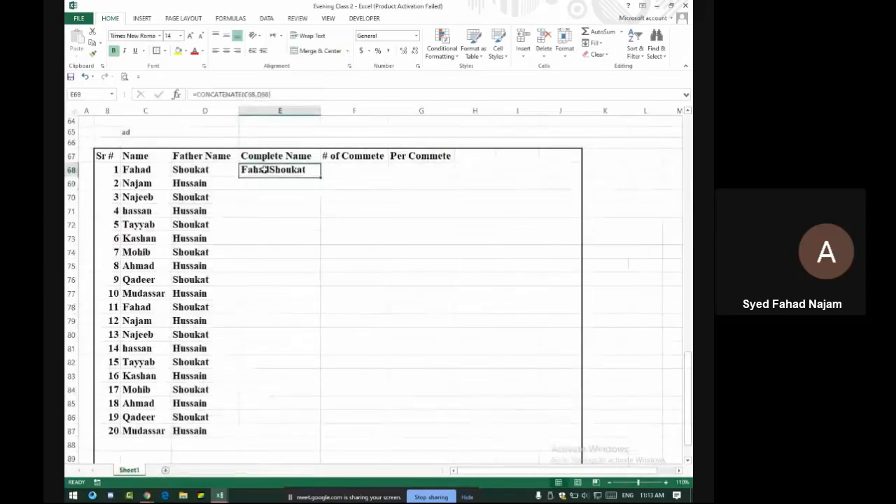
pyautogui.click(262, 96)
pyautogui.hotkey('alt', 'Tab')
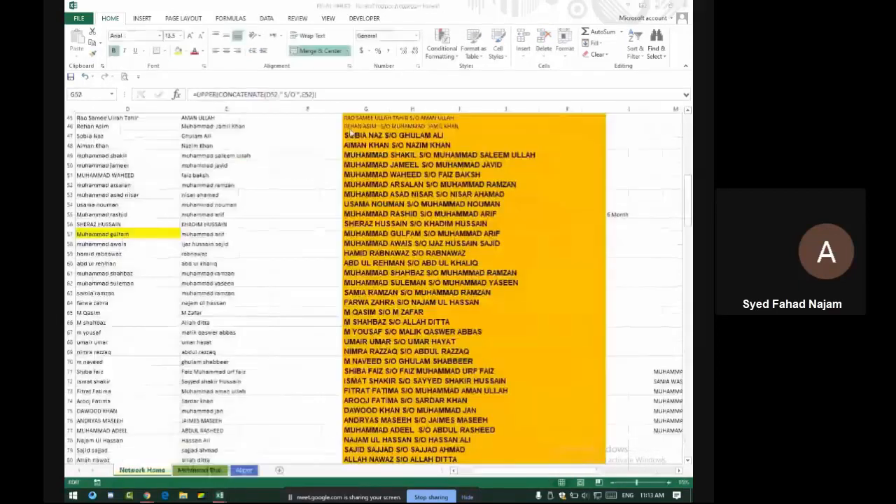
pyautogui.hotkey('alt', 'Tab')
pyautogui.hotkey('alt', 'Tab')
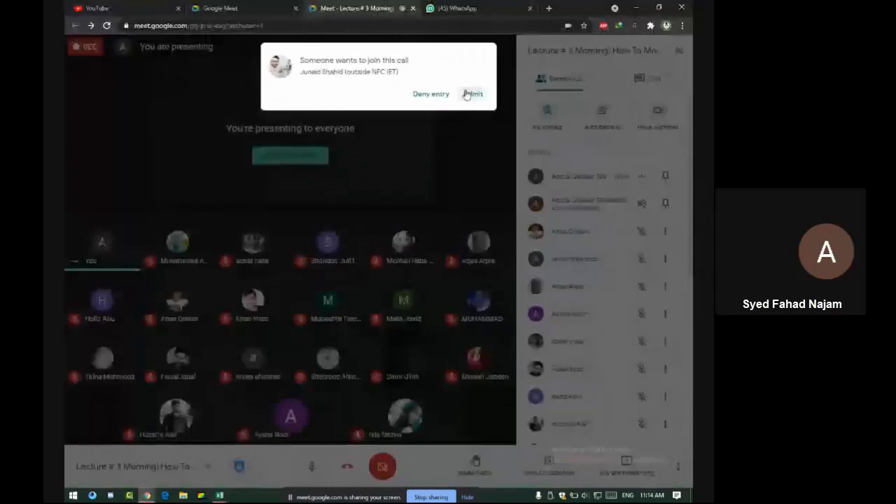
pyautogui.click(469, 94)
pyautogui.hotkey('alt', 'Tab')
pyautogui.hotkey('alt', 'Tab')
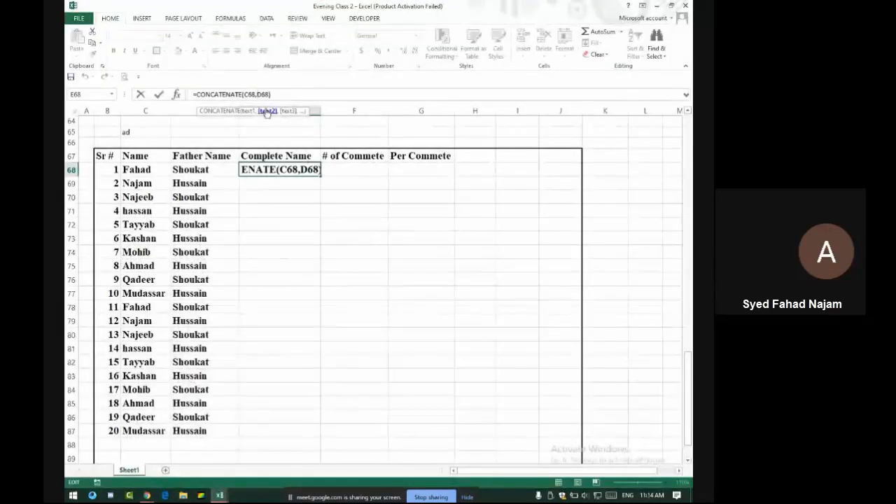
# Change E68's formula to =CONCATENATE(C68," S/O ",D68)
pyautogui.write('"')
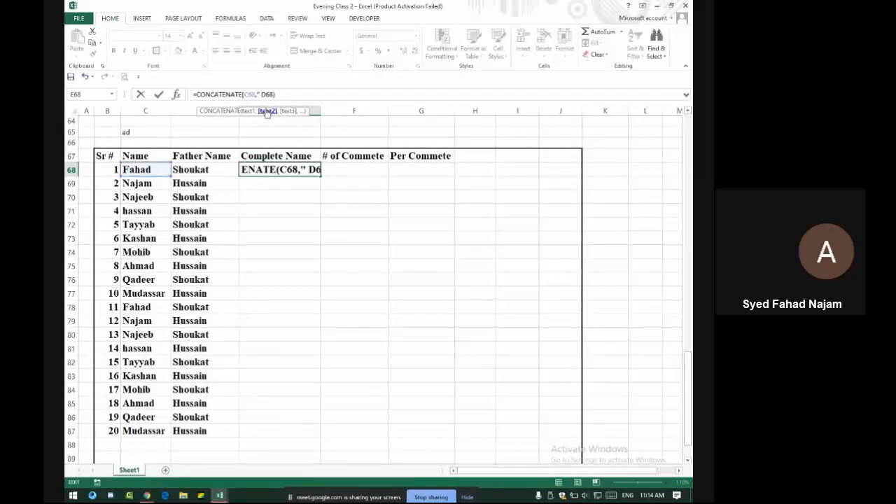
pyautogui.write(' S/O')
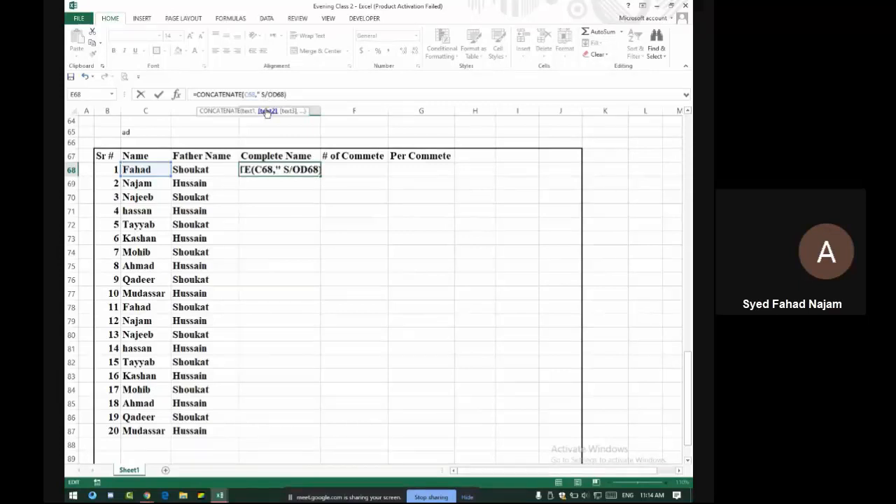
pyautogui.write(' ",')
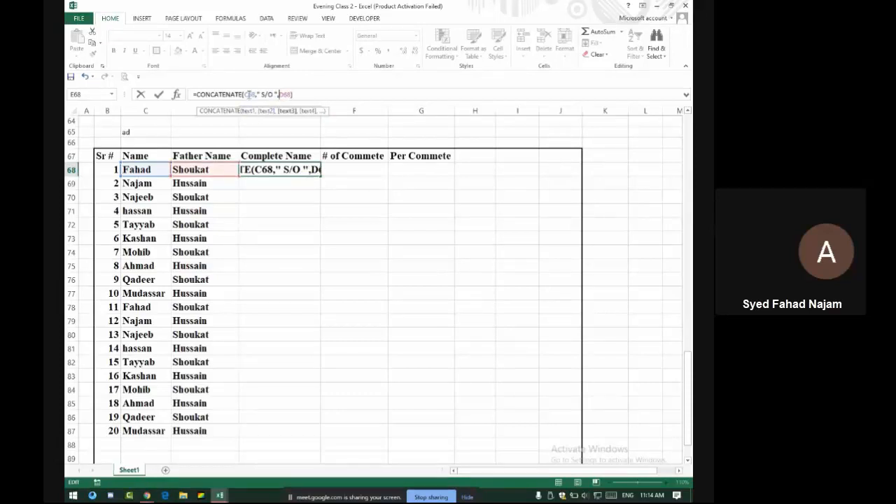
pyautogui.click(250, 94)
pyautogui.click(273, 173)
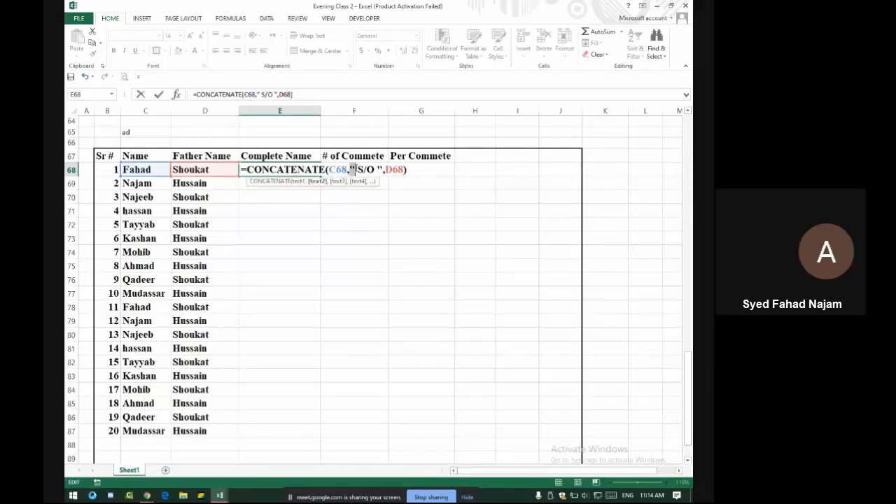
pyautogui.click(356, 169)
pyautogui.click(386, 172)
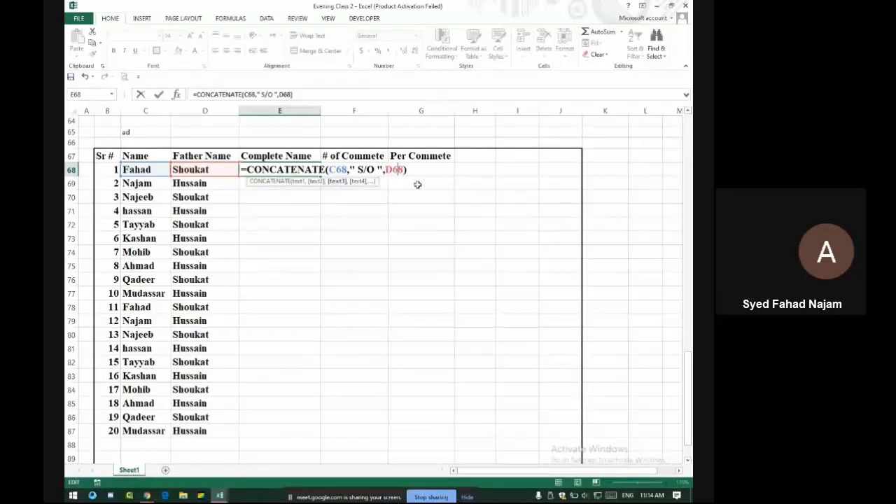
pyautogui.press('Return')
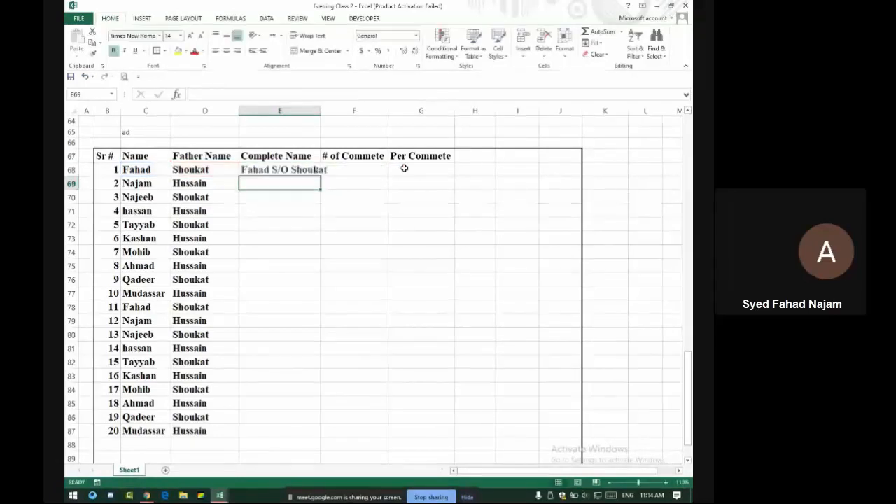
# Copy E68's formula down to E87 and auto-fit column E to the full names
pyautogui.press('Up')
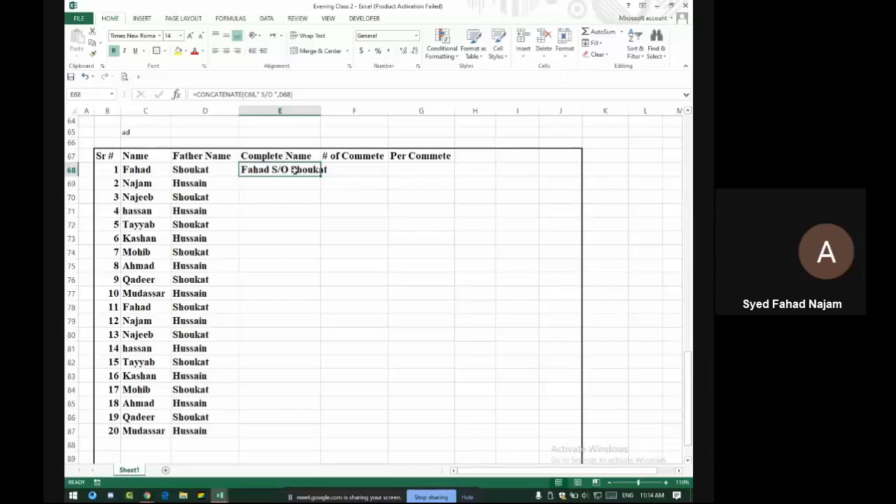
pyautogui.moveTo(320, 176); pyautogui.dragTo(326, 443)
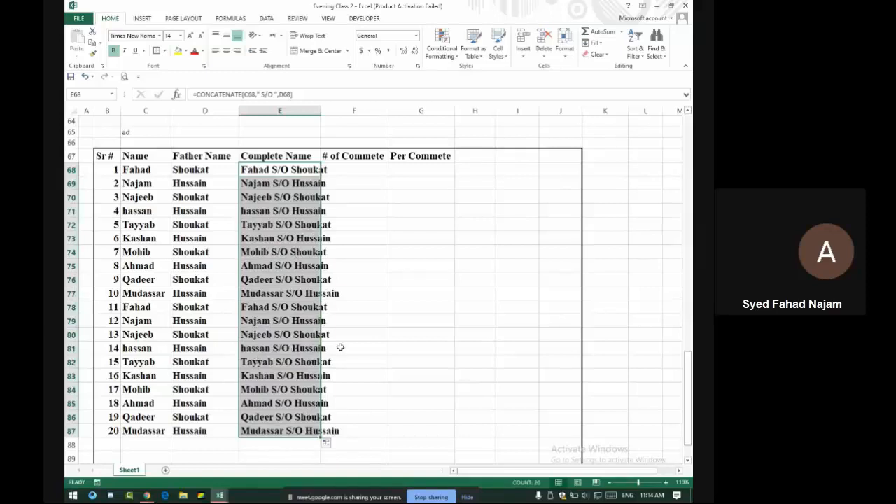
pyautogui.doubleClick(321, 110)
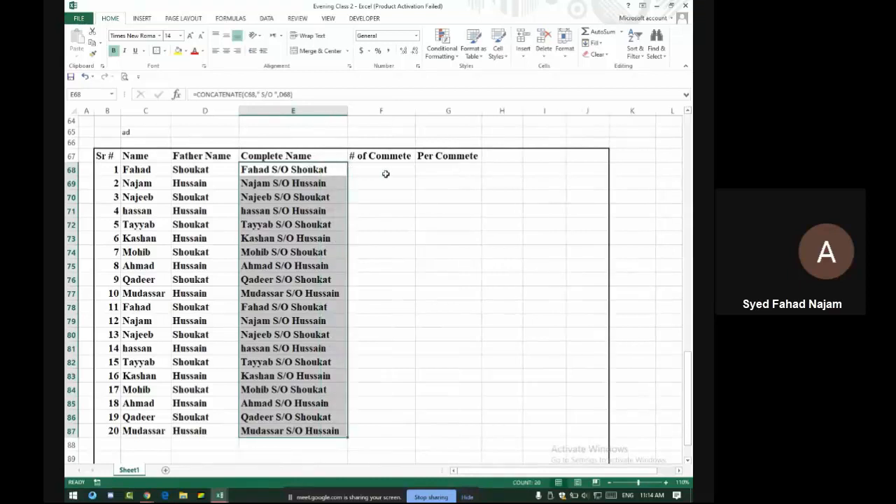
pyautogui.click(371, 168)
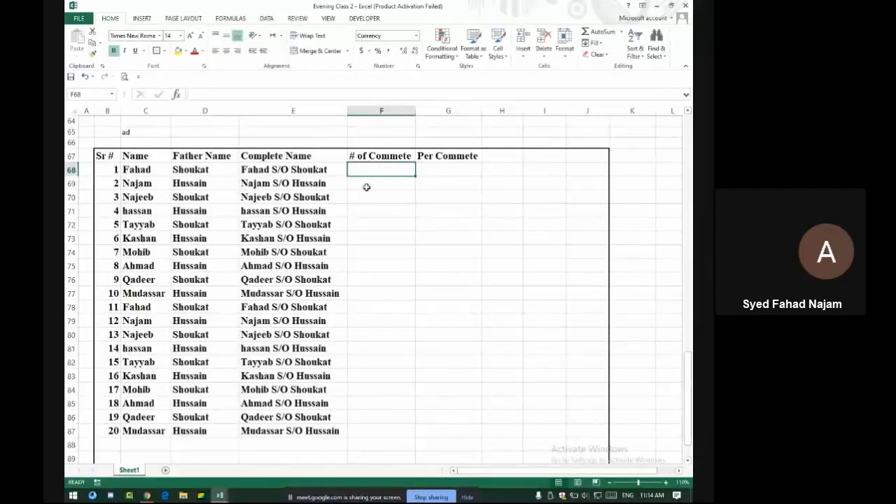
# Enter counts 1 and 2 in F68:F69 and set F68:F88 to General number format
pyautogui.write('1')
pyautogui.press('Return')
pyautogui.write('2')
pyautogui.press('Return')
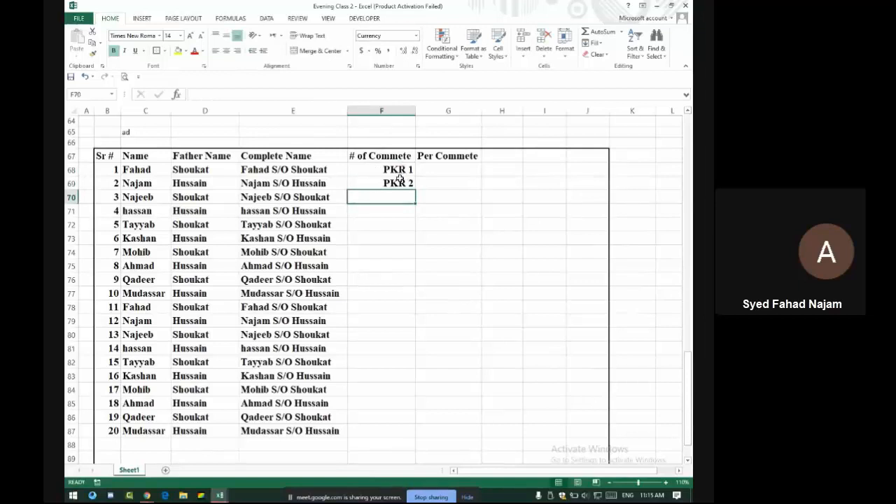
pyautogui.moveTo(401, 172); pyautogui.dragTo(379, 430)
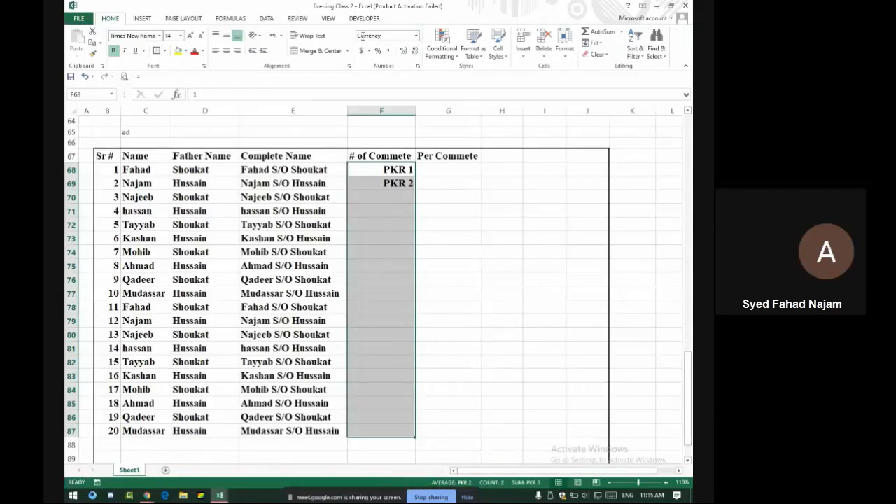
pyautogui.click(416, 36)
pyautogui.click(412, 54)
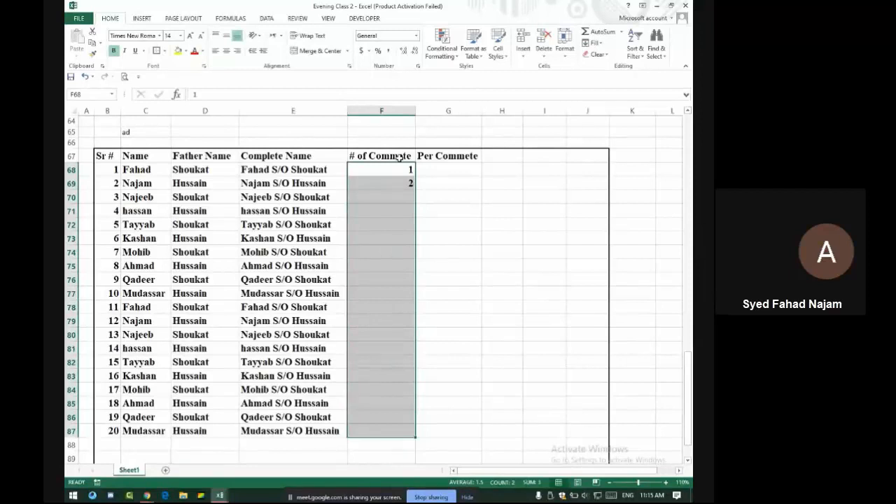
pyautogui.press('Right')
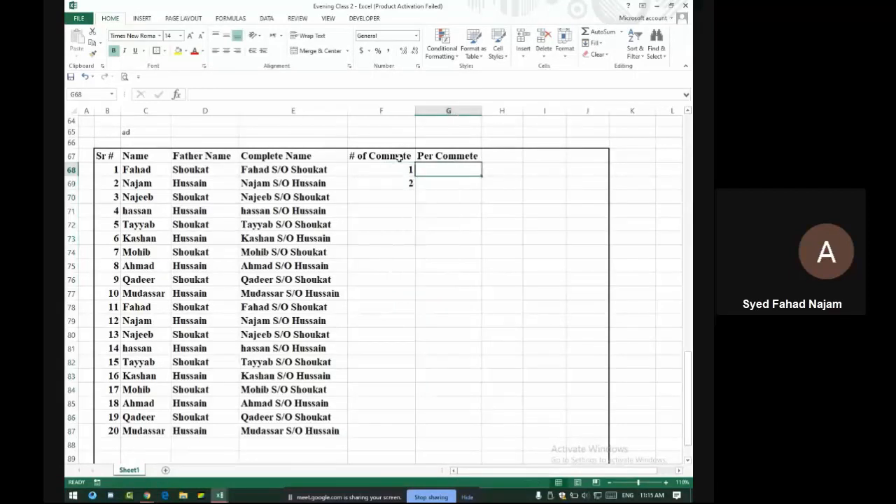
# Admit the waiting participant to the Google Meet call and return to Excel
pyautogui.hotkey('alt', 'Tab')
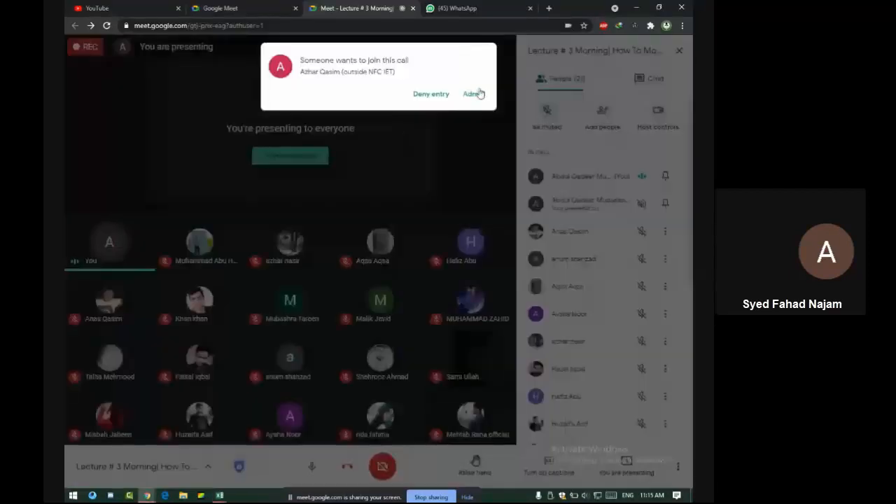
pyautogui.click(476, 91)
pyautogui.hotkey('alt', 'Tab')
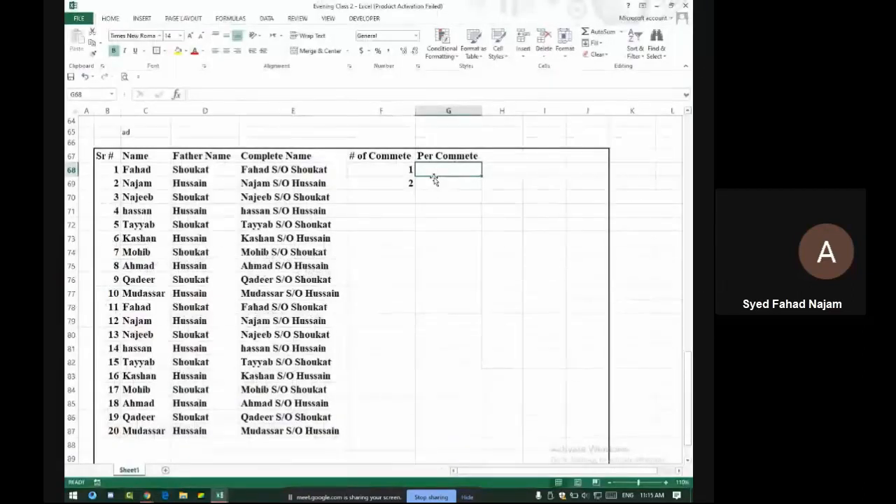
# Enter 1000 as the first Per Commete value and add a 'Total' heading in H67
pyautogui.write('1000')
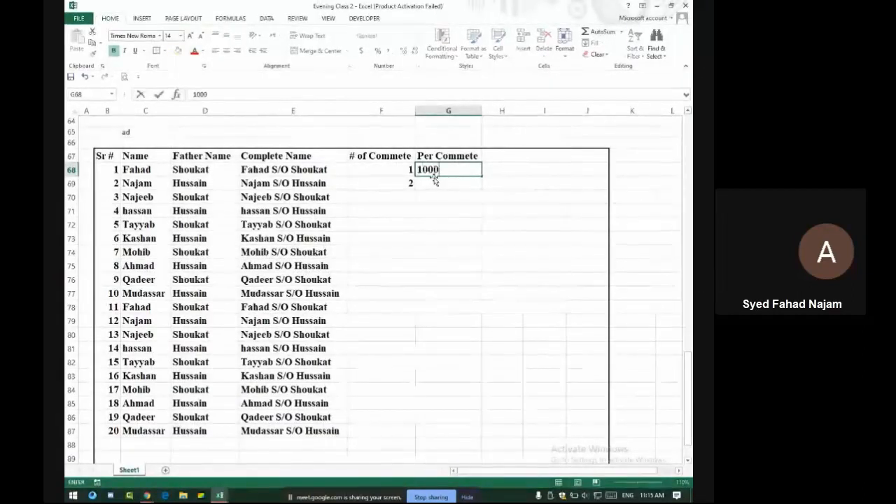
pyautogui.press('Return')
pyautogui.press('Up')
pyautogui.press('Right')
pyautogui.press('Up')
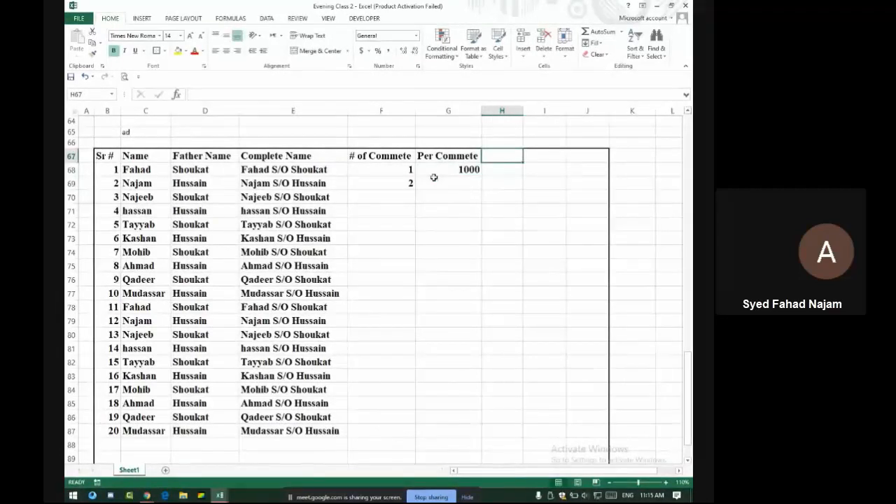
pyautogui.write('T')
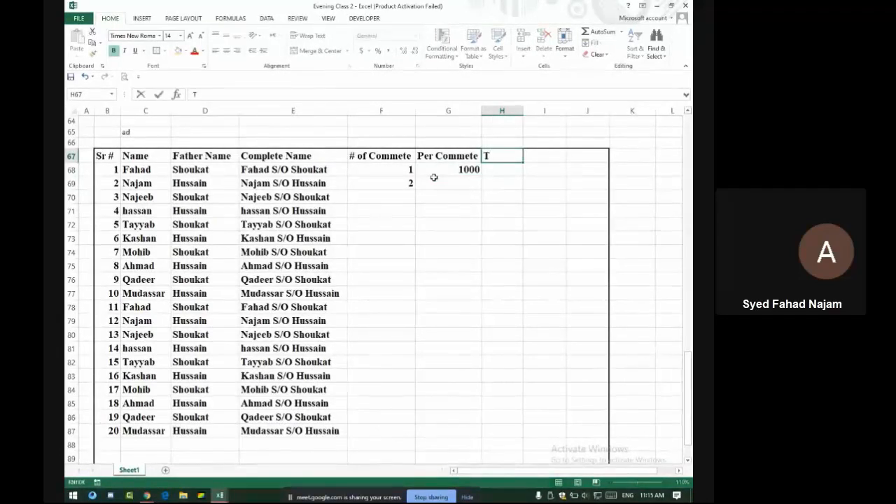
pyautogui.write('otal')
pyautogui.press('Return')
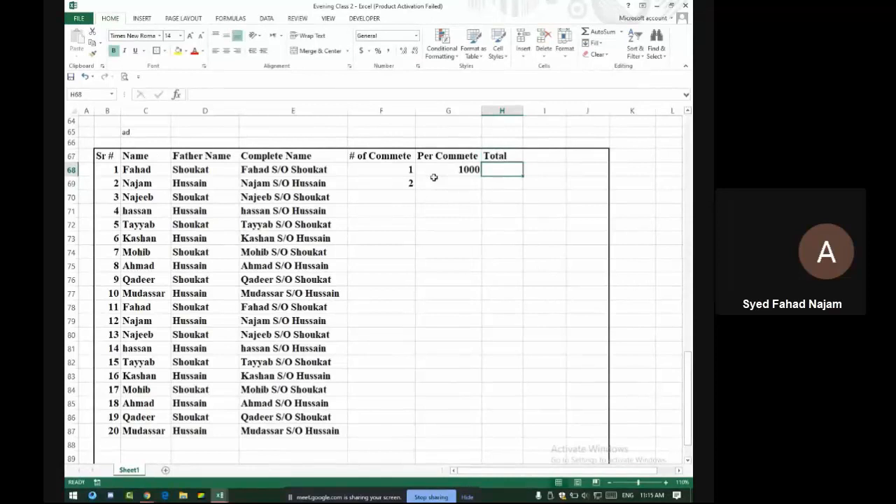
# Enter the Total formula =F68*G68 in H68
pyautogui.write('=')
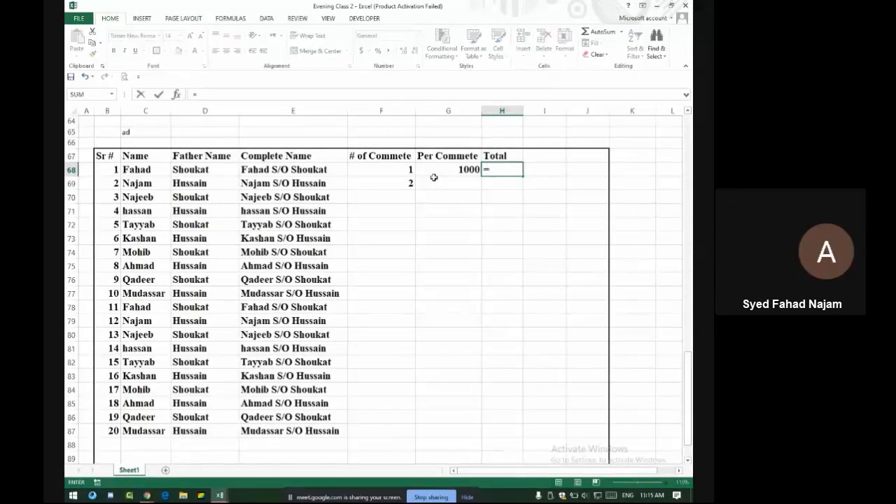
pyautogui.press('Left')
pyautogui.press('Left')
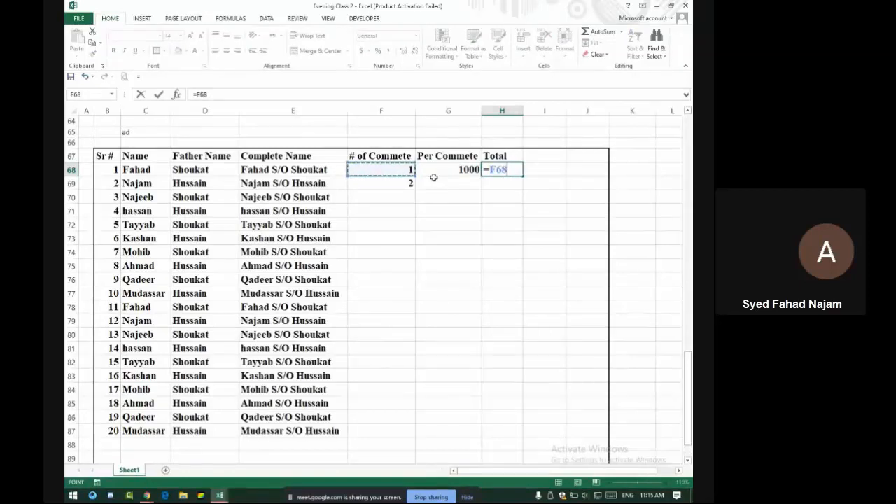
pyautogui.write('*')
pyautogui.press('Left')
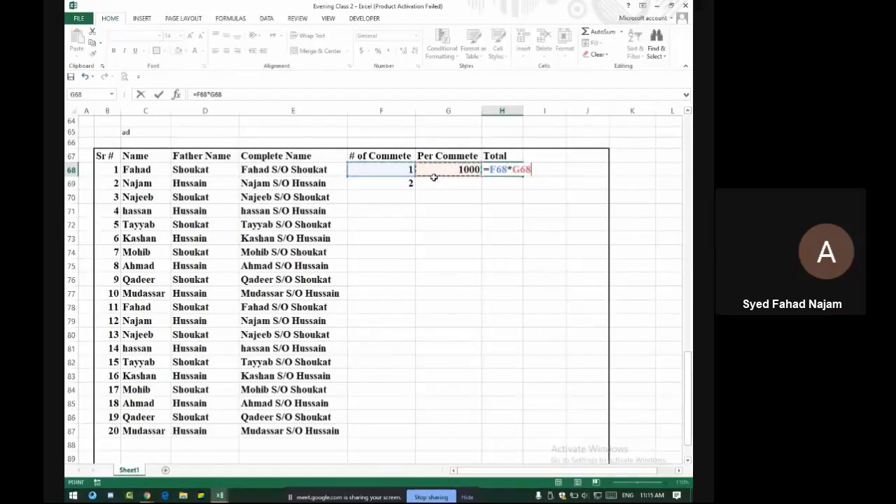
pyautogui.press('Return')
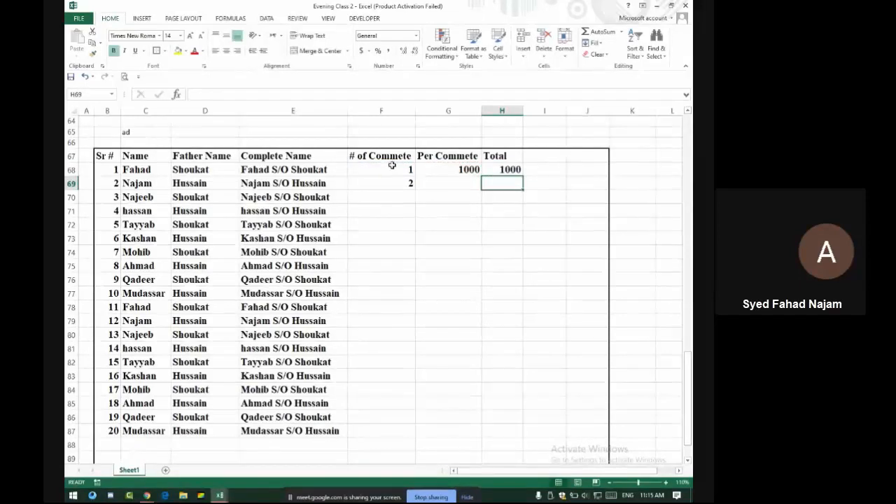
# Admit the person asking to join the Google Meet call, then return to Excel
pyautogui.hotkey('alt', 'Tab')
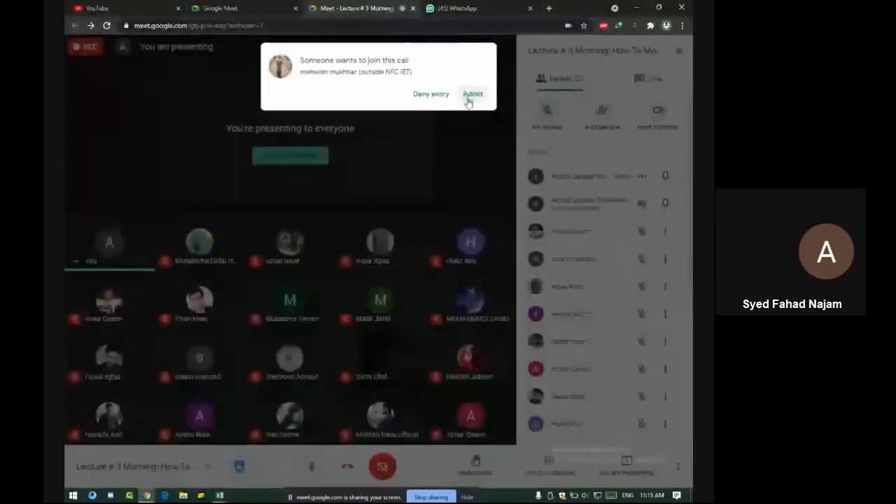
pyautogui.click(471, 95)
pyautogui.hotkey('alt', 'Tab')
# Review H68's =F68*G68 formula and the 1000 in G68, leaving G68 selected
pyautogui.click(497, 170)
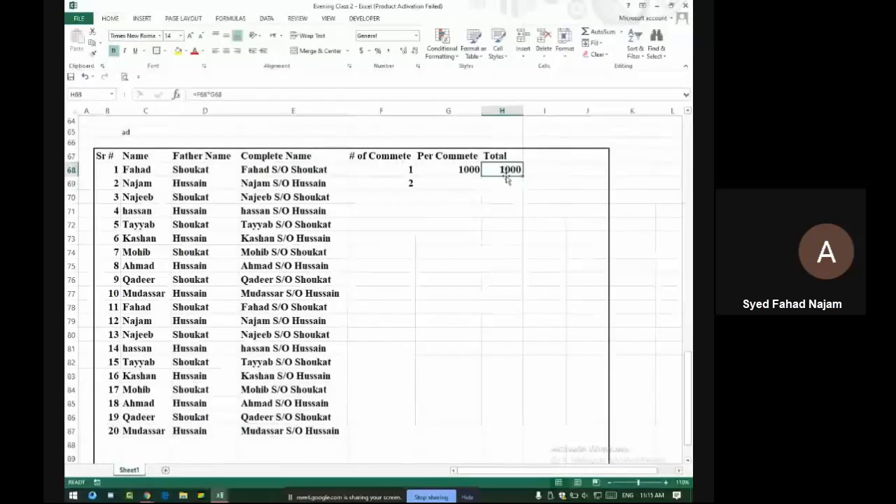
pyautogui.click(437, 171)
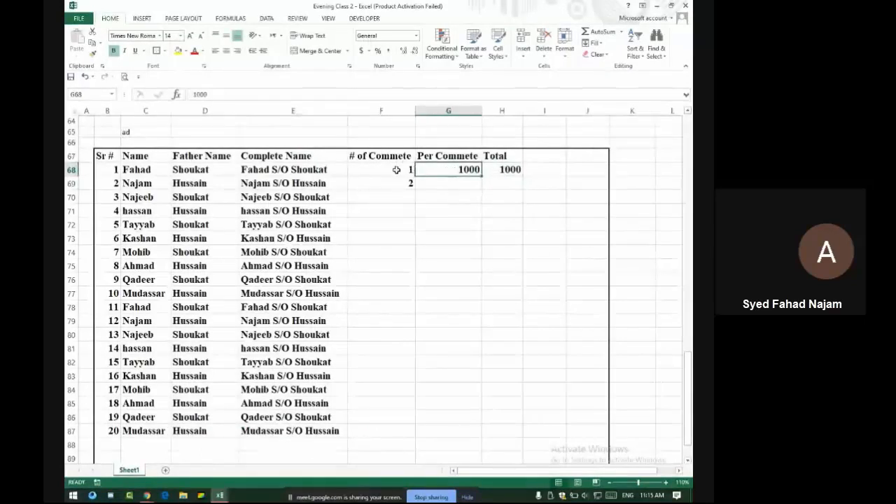
pyautogui.click(509, 169)
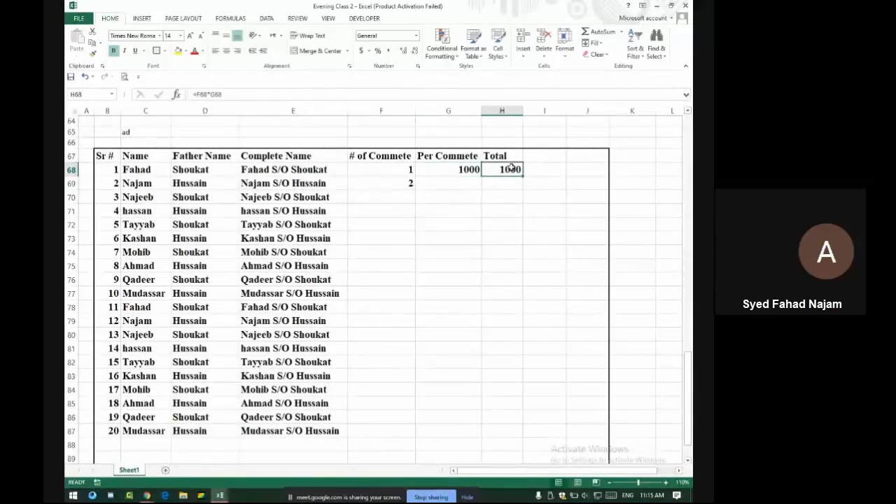
pyautogui.click(462, 182)
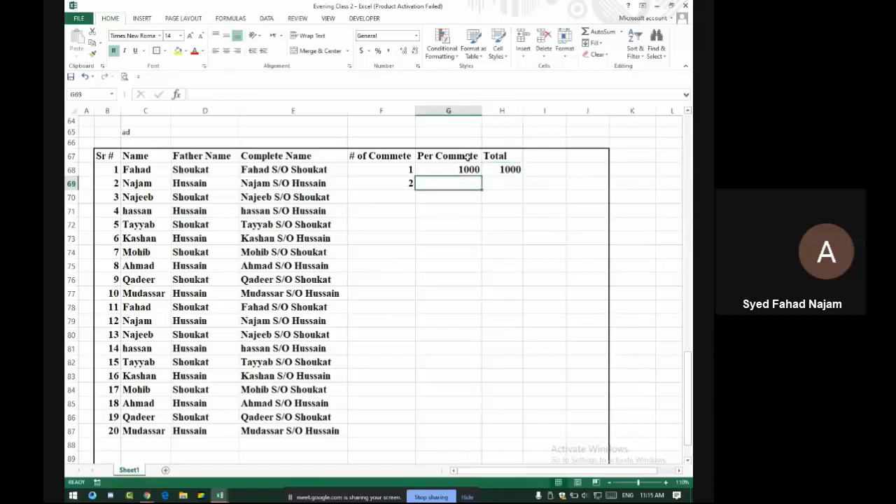
pyautogui.click(469, 169)
# Fill 1000 down Per Commete to G87 and copy the Total formula down to H87
pyautogui.moveTo(482, 177); pyautogui.dragTo(472, 439)
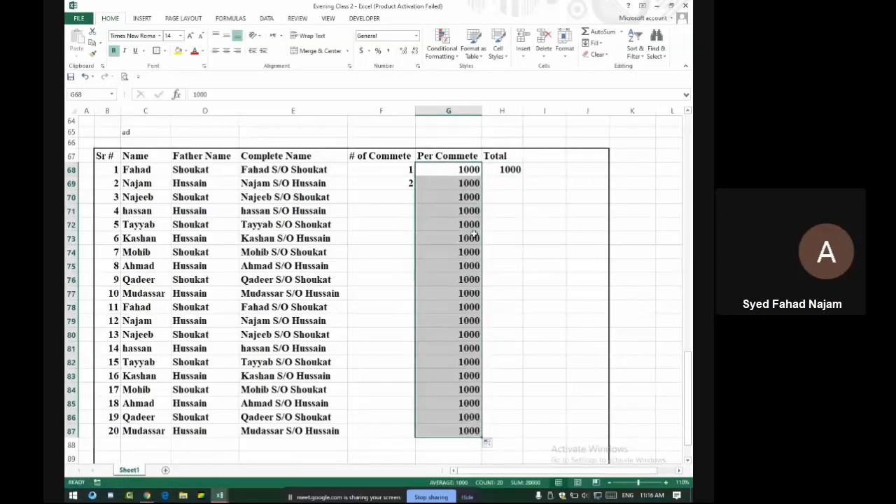
pyautogui.click(504, 169)
pyautogui.moveTo(522, 176); pyautogui.dragTo(518, 419)
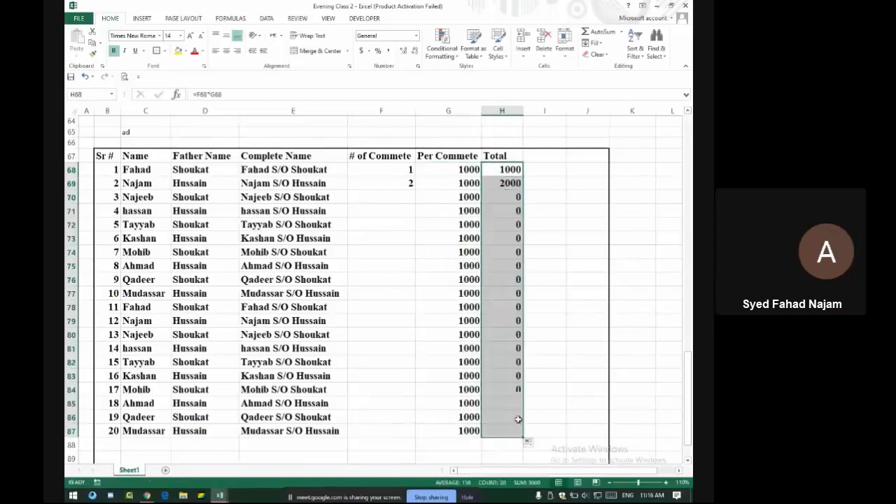
# Enter committee counts 0.5, 1, 3, 4, 2, 1, 1, 2 for students 3 to 10 in F70:F77
pyautogui.click(393, 198)
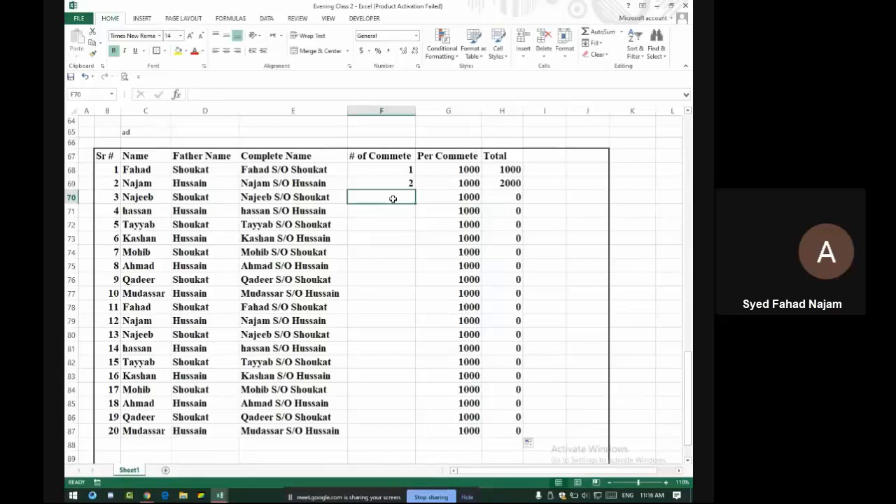
pyautogui.write('0.5')
pyautogui.press('Return')
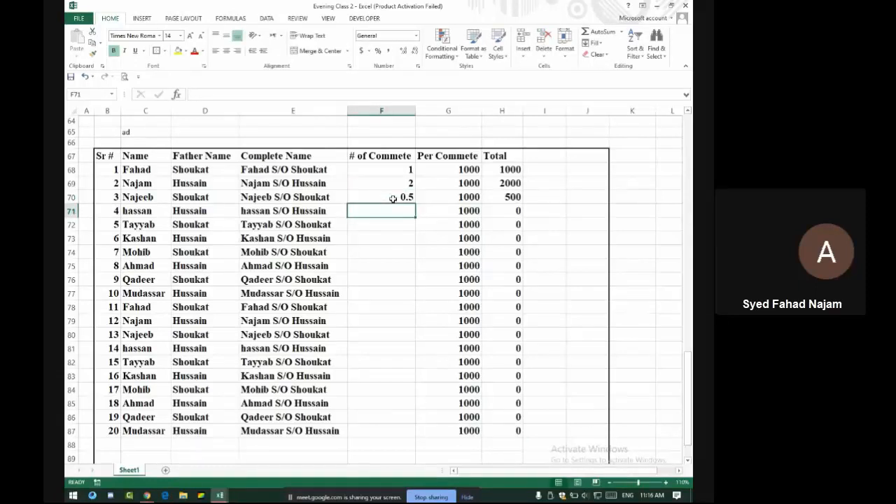
pyautogui.write('1')
pyautogui.press('Return')
pyautogui.write('3')
pyautogui.press('Return')
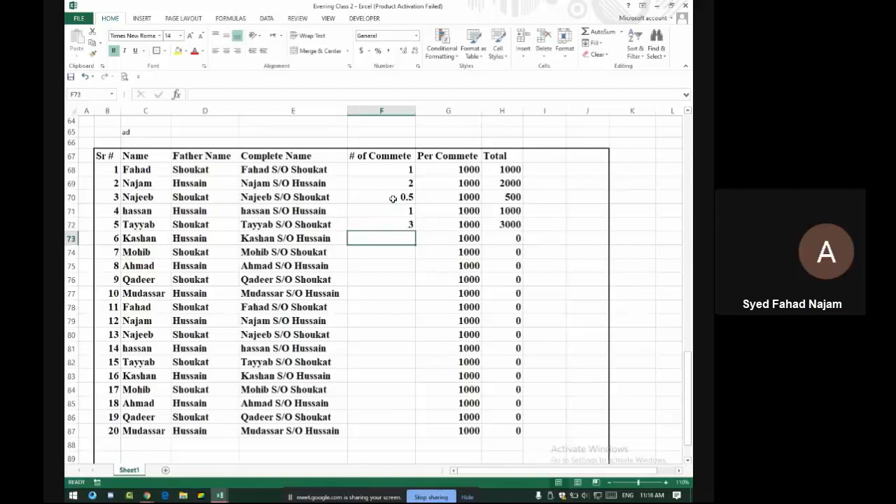
pyautogui.write('4')
pyautogui.press('Return')
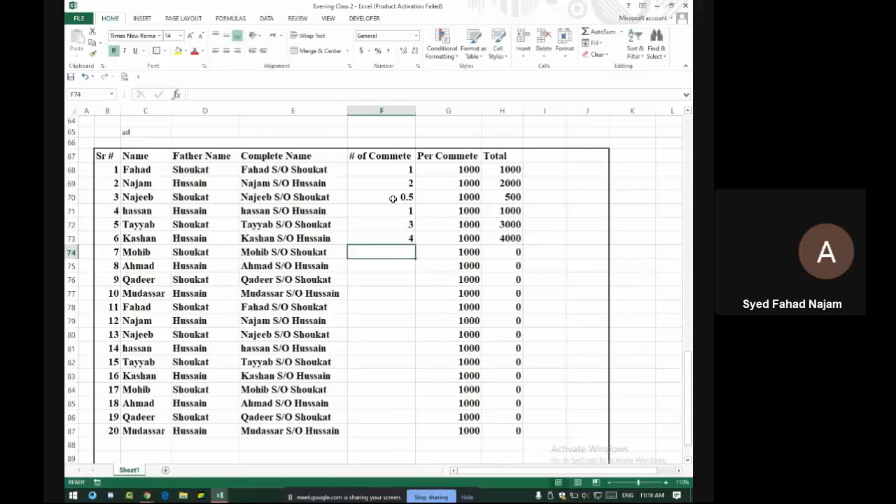
pyautogui.write('2')
pyautogui.press('Return')
pyautogui.write('1')
pyautogui.press('Return')
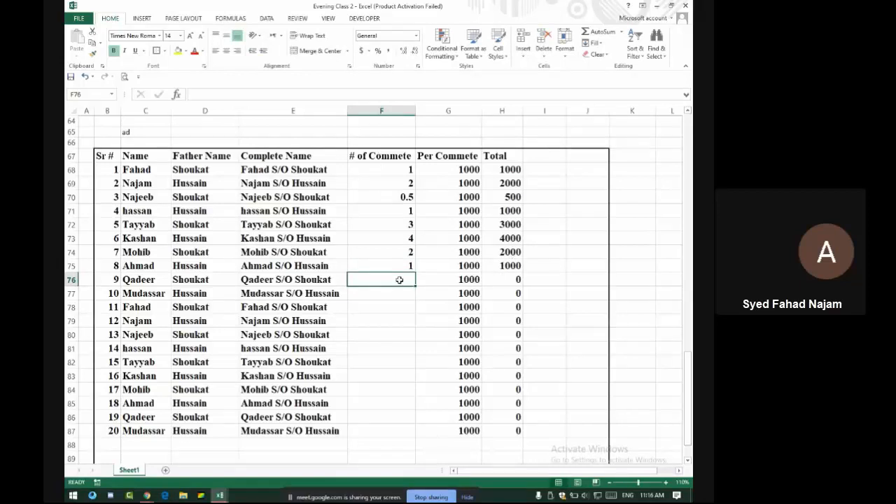
pyautogui.write('12')
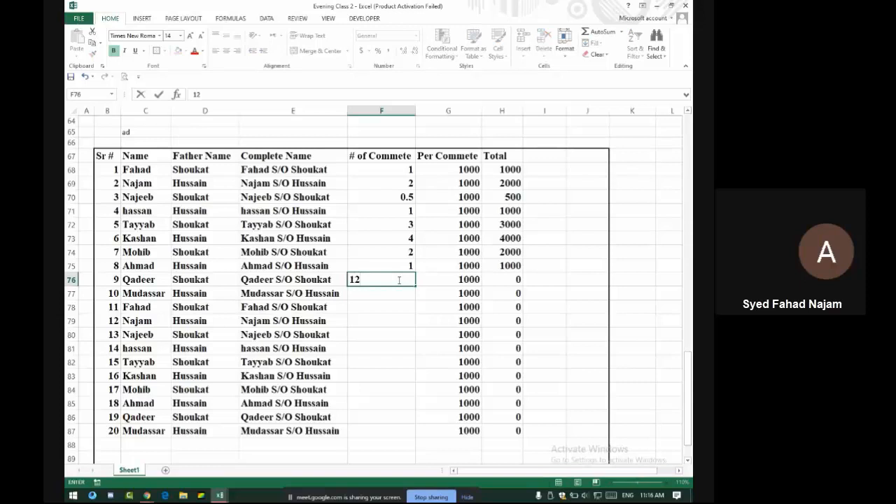
pyautogui.press('Return')
pyautogui.write('0')
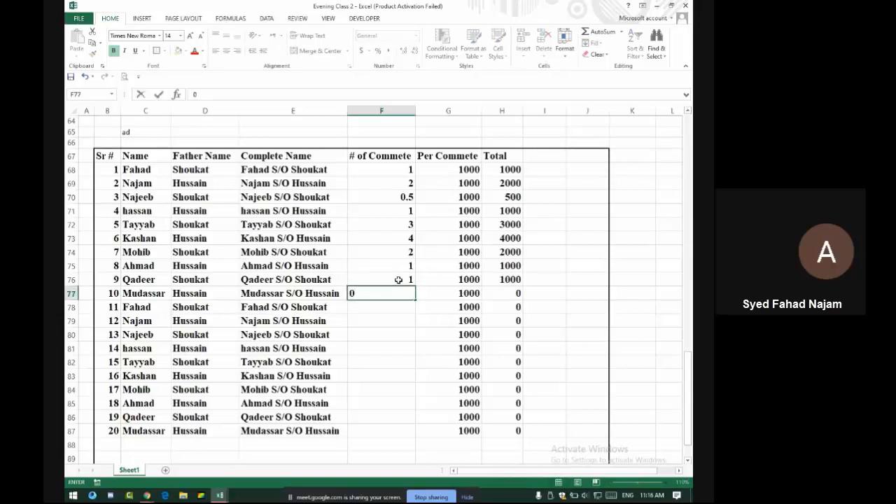
pyautogui.write('2')
pyautogui.press('Return')
# Check the video meeting briefly and return to the spreadsheet
pyautogui.hotkey('alt', 'Tab')
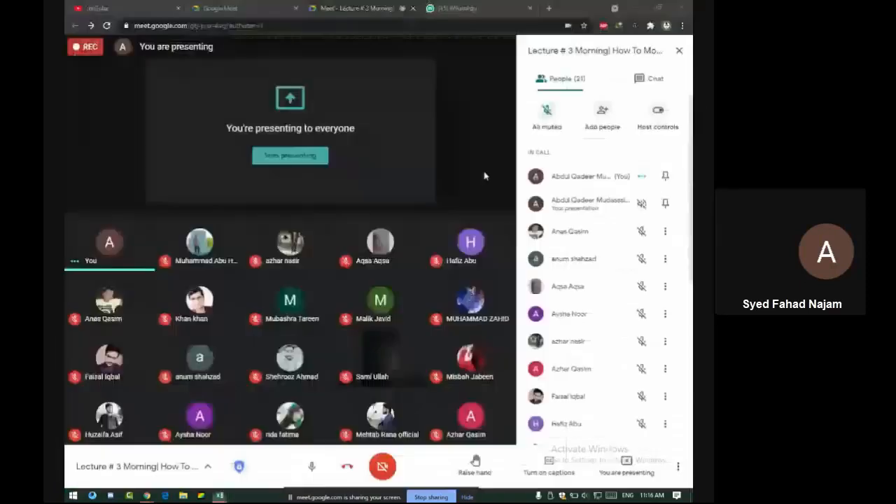
pyautogui.click(473, 94)
pyautogui.hotkey('alt', 'Tab')
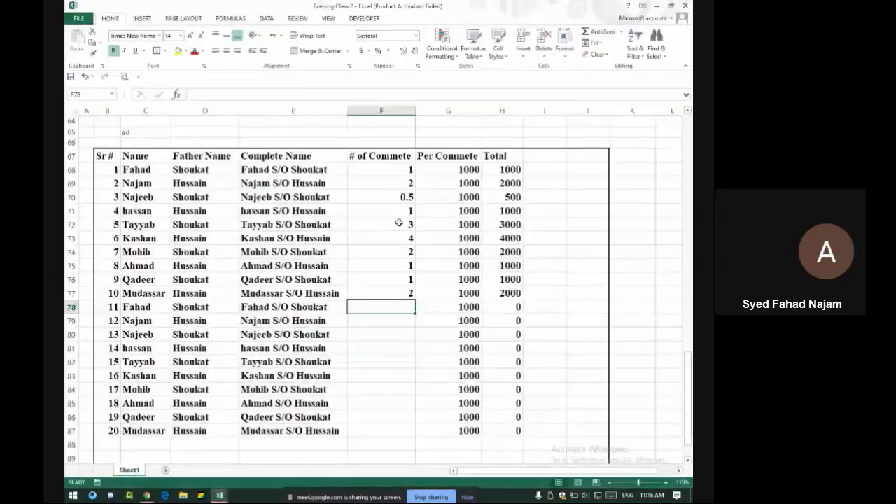
# Extend the 1, 2 committee counts from F76:F77 down to F87 as copied cells
pyautogui.click(404, 279)
pyautogui.moveTo(404, 290); pyautogui.dragTo(392, 434)
pyautogui.click(421, 442)
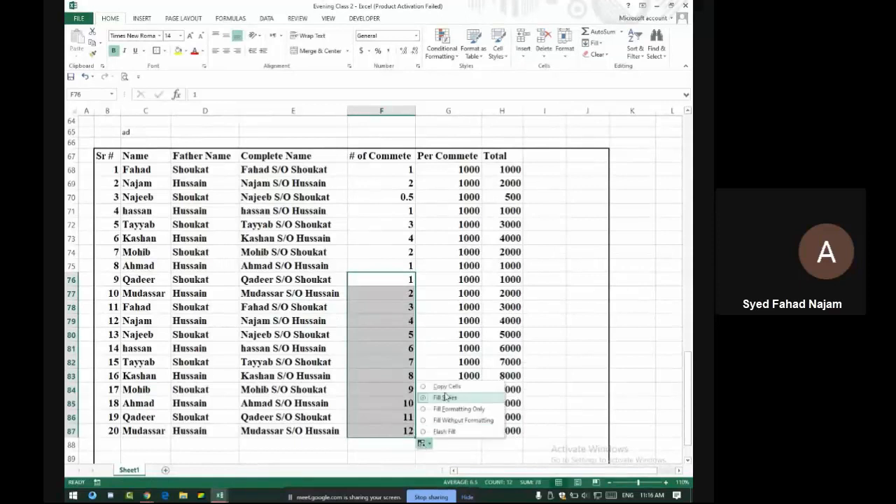
pyautogui.click(449, 386)
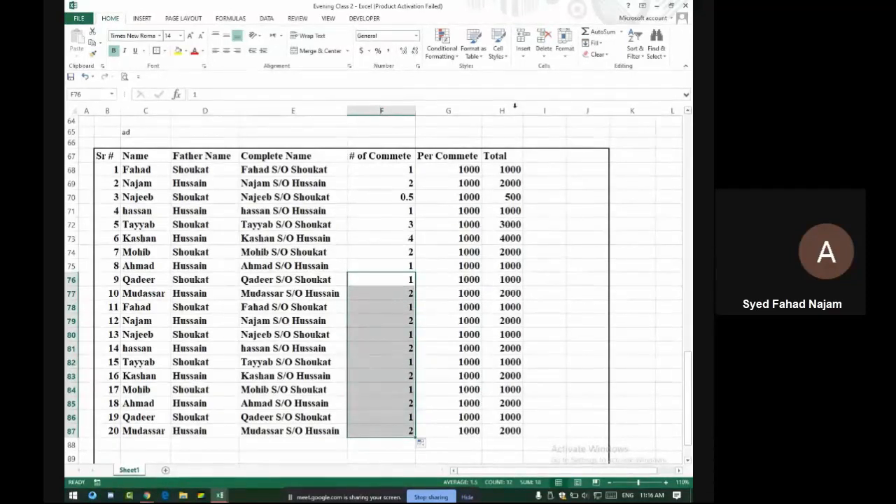
pyautogui.click(465, 168)
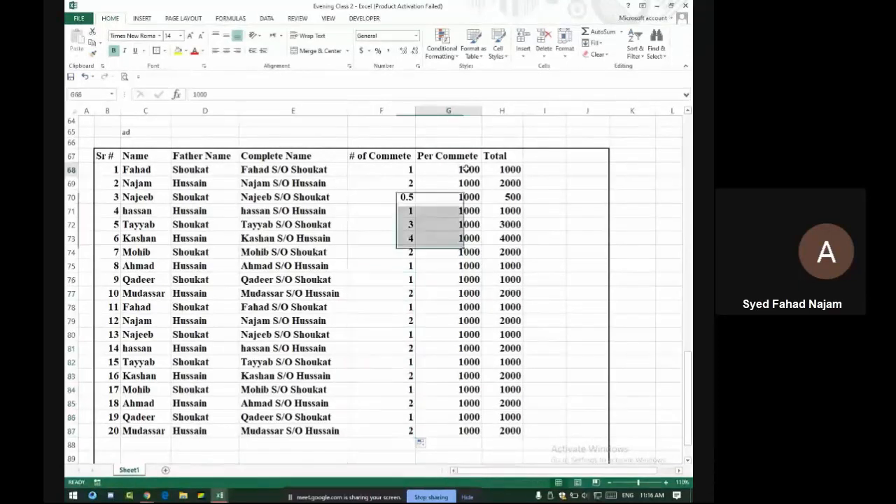
# Merge G68:G87 into one vertically centred cell holding 1000
pyautogui.moveTo(465, 168); pyautogui.dragTo(469, 418)
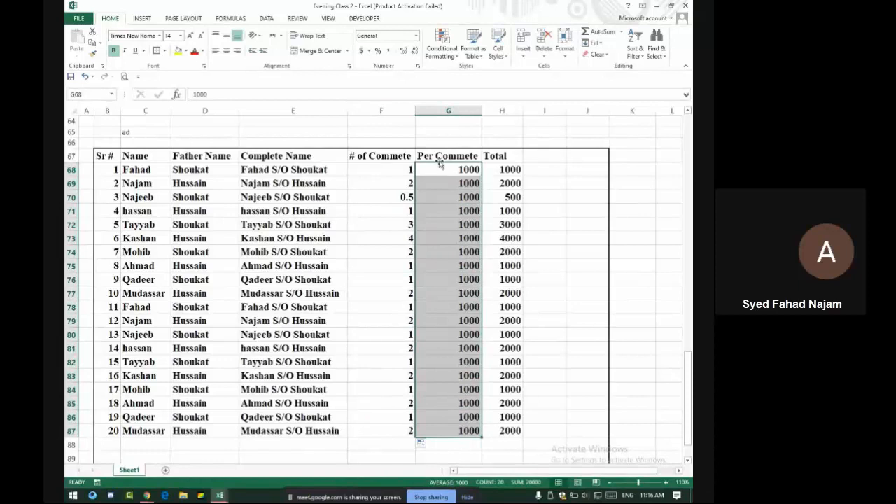
pyautogui.click(317, 50)
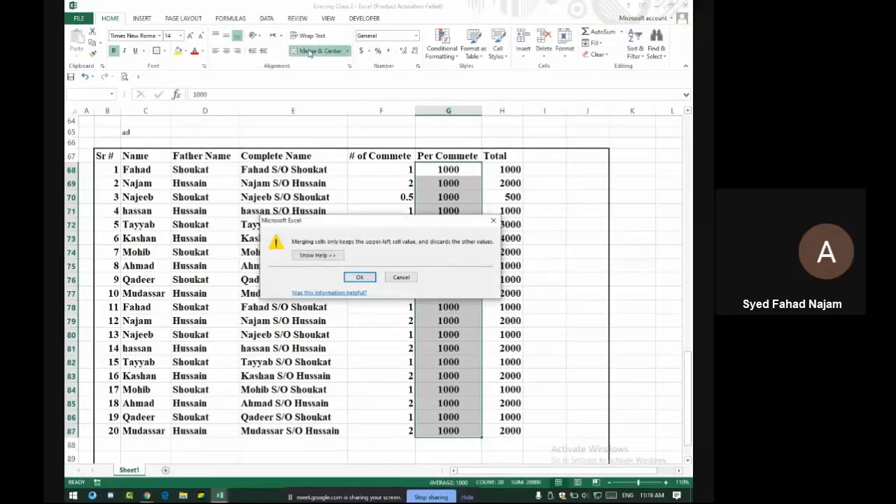
pyautogui.click(360, 278)
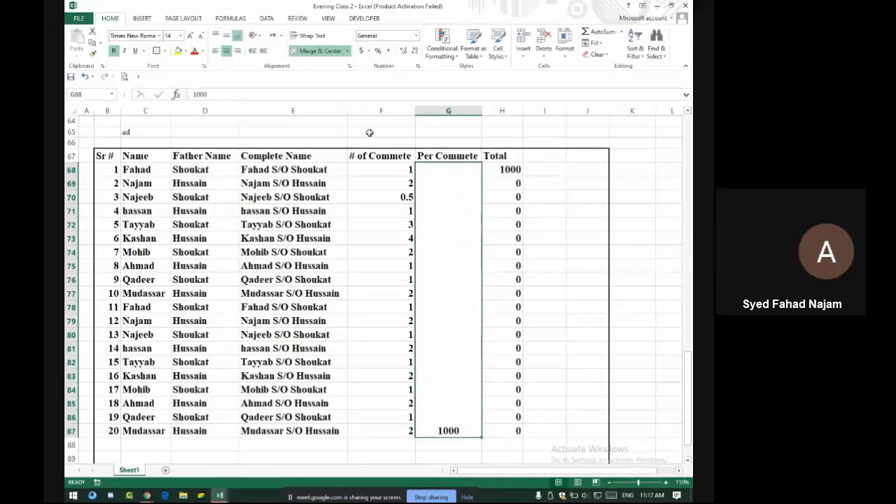
pyautogui.click(226, 35)
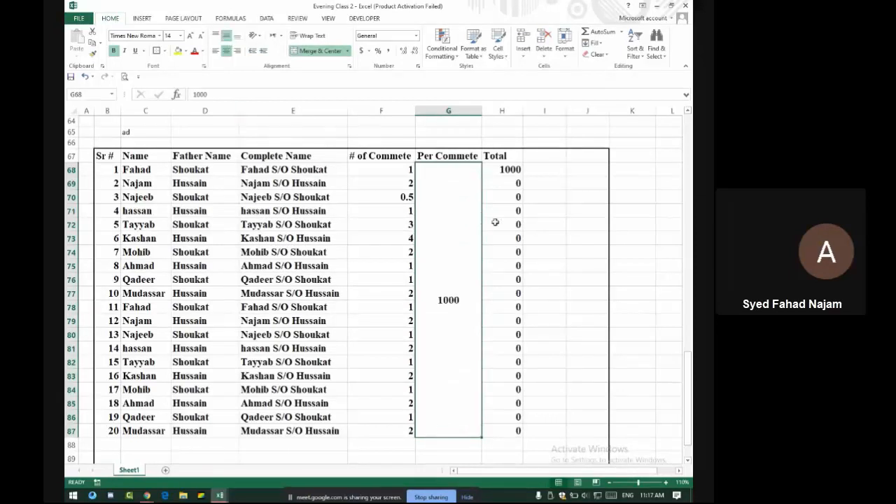
# Select the Totals for students 2 to 20 and admit a participant to the meeting
pyautogui.click(501, 197)
pyautogui.moveTo(504, 181); pyautogui.dragTo(516, 428)
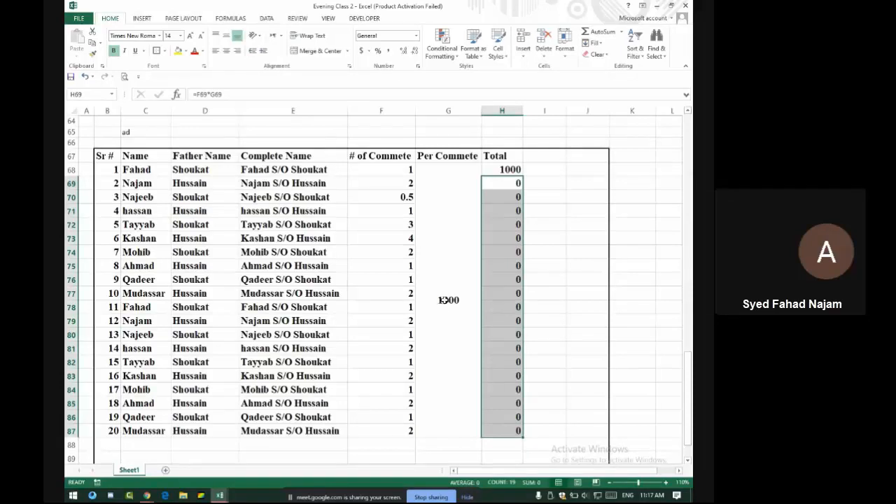
pyautogui.hotkey('alt', 'Tab')
pyautogui.click(466, 96)
pyautogui.hotkey('alt', 'Tab')
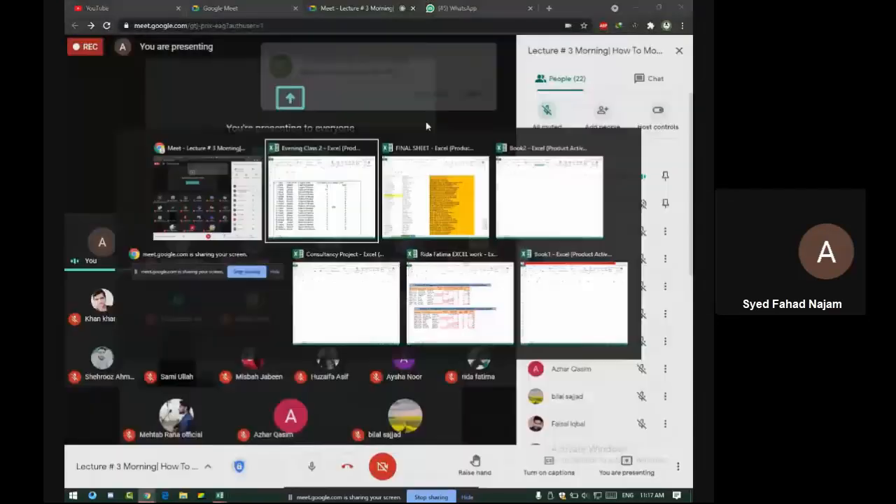
# Recheck the merged Per Commete cell and reconfirm H68's Total formula
pyautogui.click(476, 282)
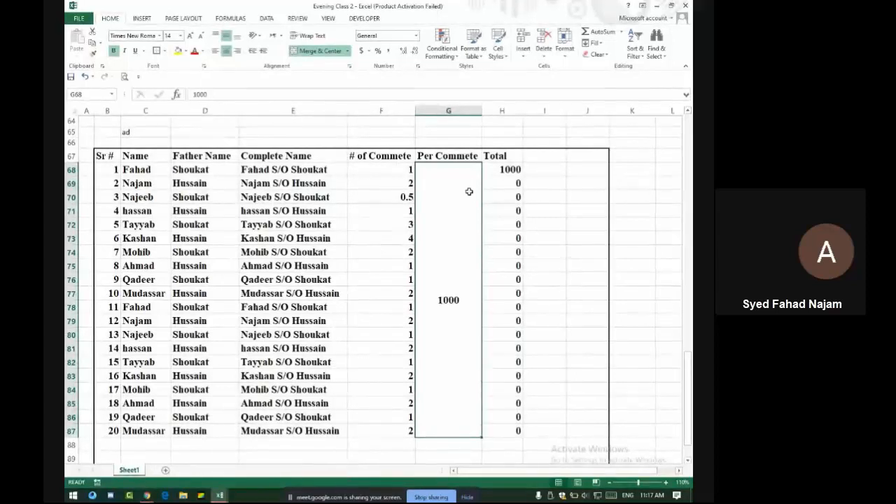
pyautogui.click(513, 172)
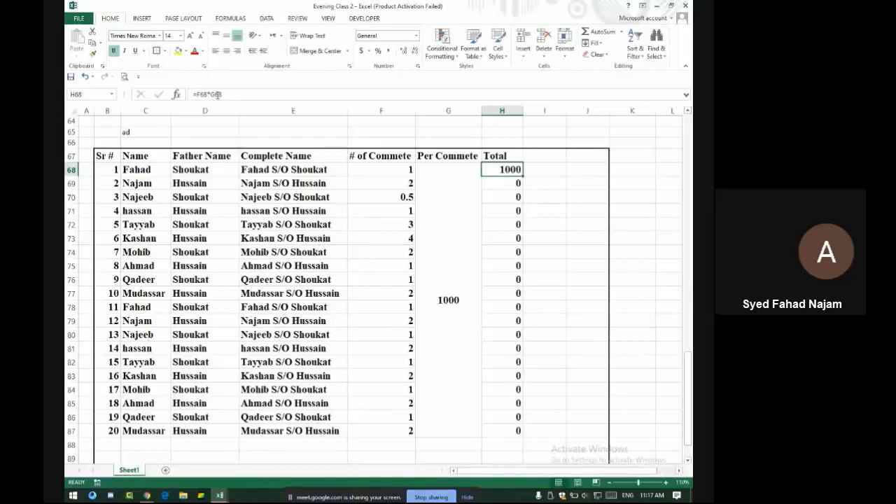
pyautogui.click(217, 95)
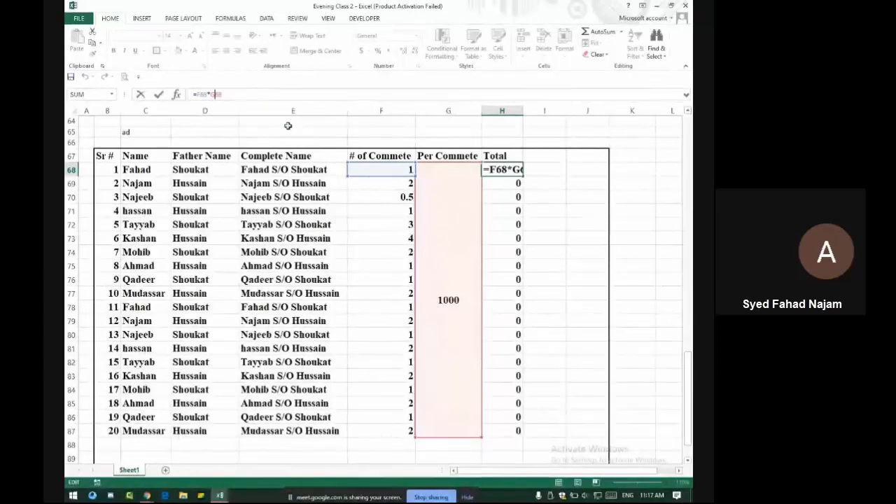
pyautogui.press('Return')
# Clear the SUM formula from merged box B25 and type A1 in its place
pyautogui.scroll(15, 424, 189)
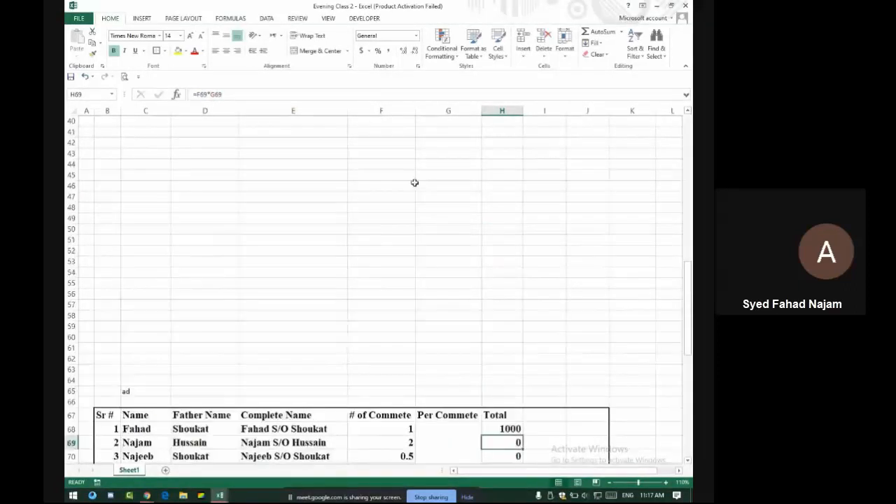
pyautogui.click(364, 223)
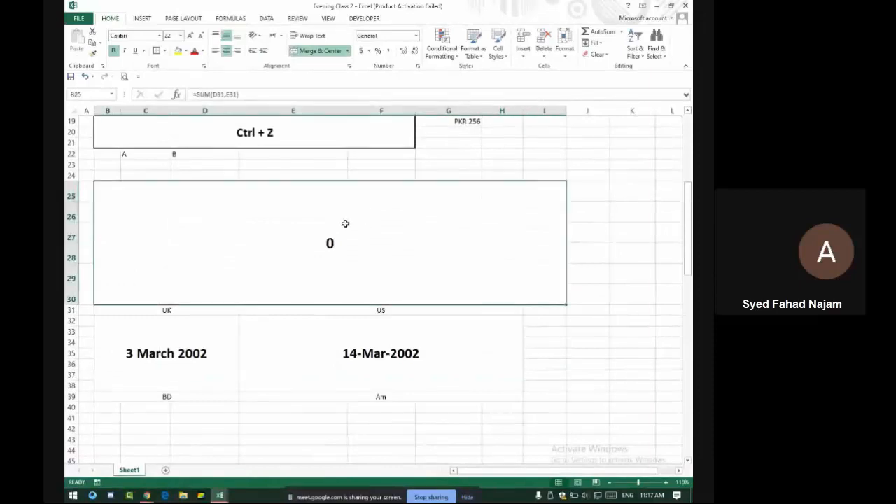
pyautogui.press('BackSpace')
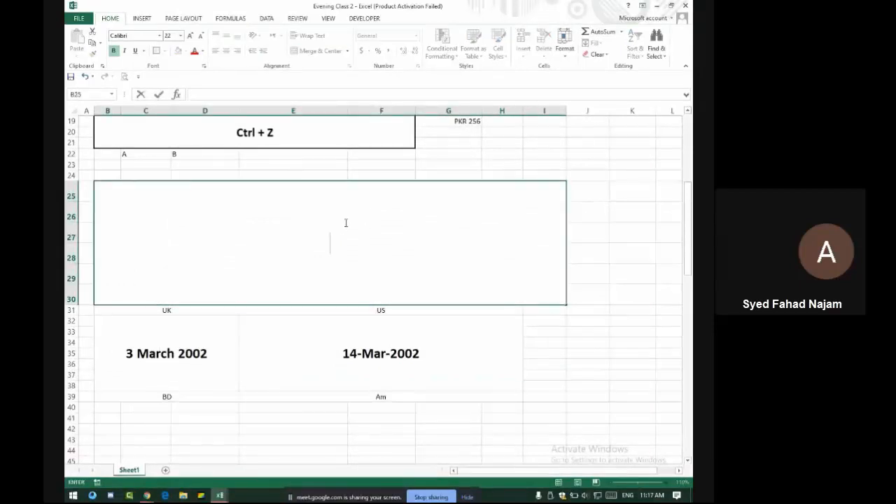
pyautogui.write('A1 $A1')
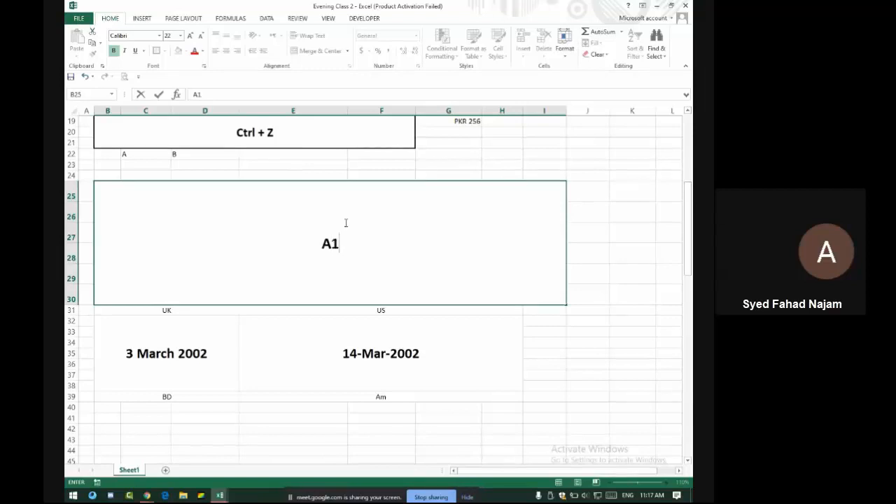
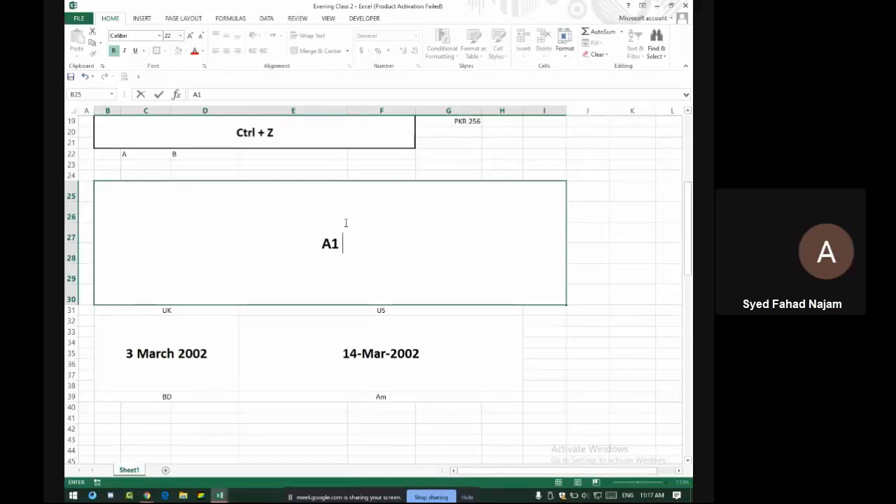
# Extend the B25 note to list A1, $A1 and A$1, removing a stray period
pyautogui.write('$')
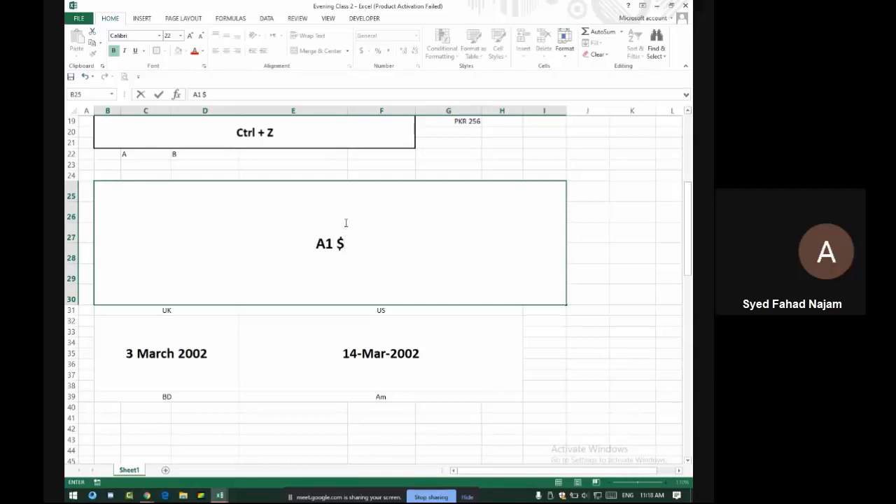
pyautogui.write('A1')
pyautogui.press('Left')
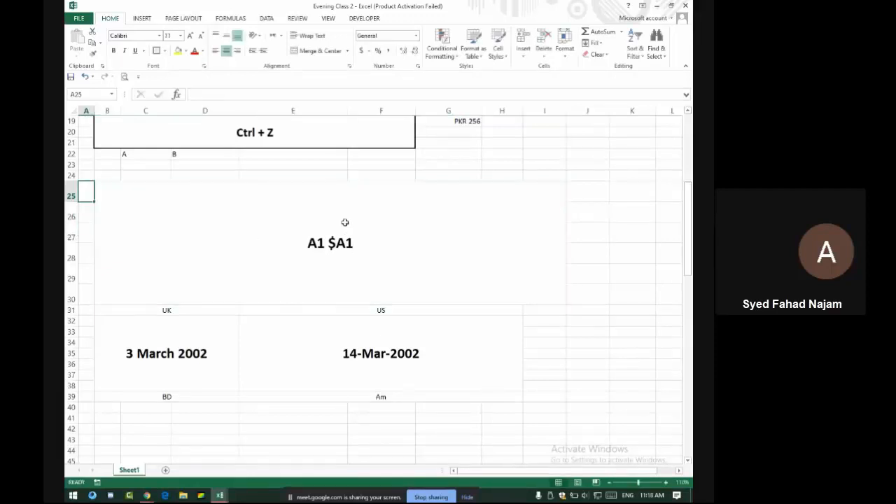
pyautogui.doubleClick(330, 246)
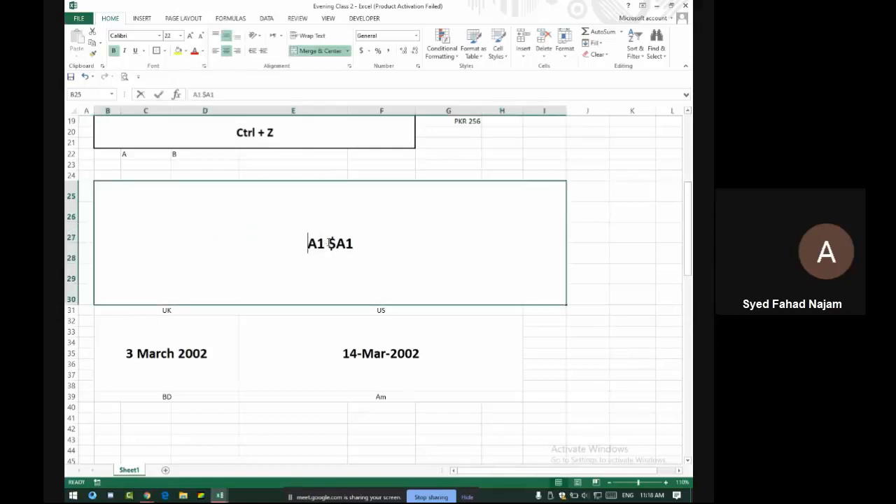
pyautogui.write(',$A1')
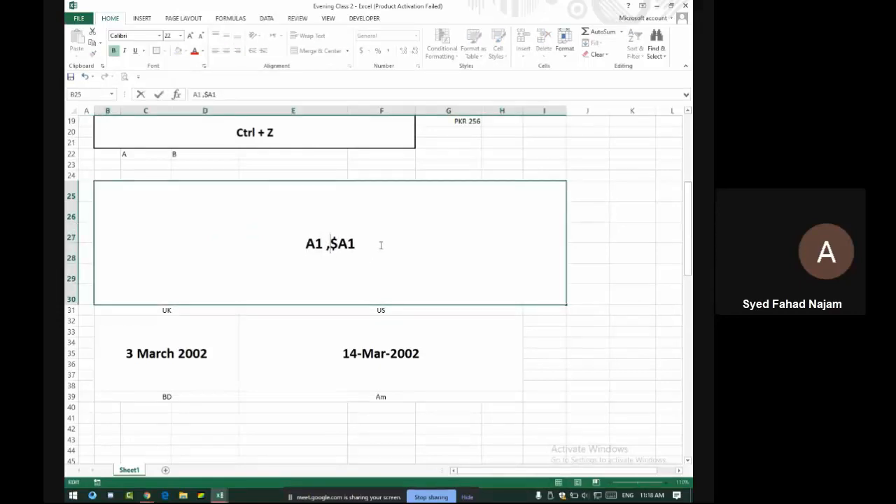
pyautogui.write(', ')
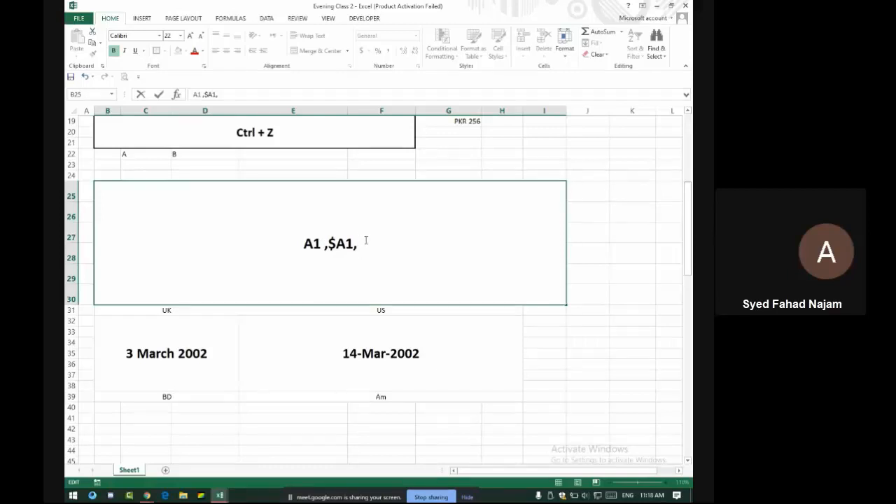
pyautogui.write('A$1')
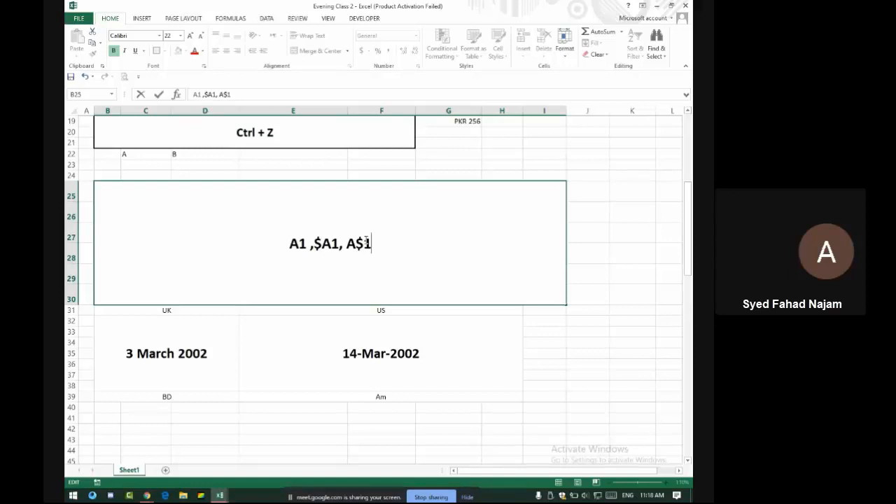
pyautogui.write(' .')
pyautogui.press('BackSpace')
pyautogui.write(', A')
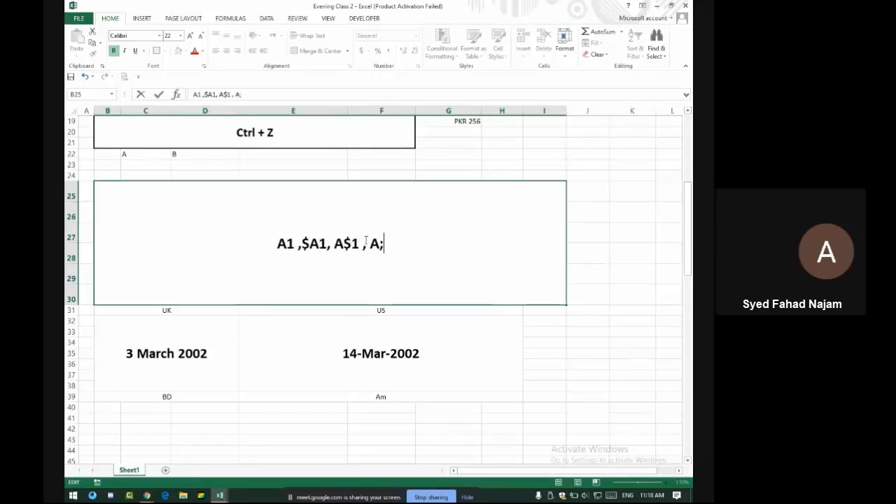
pyautogui.write('ll')
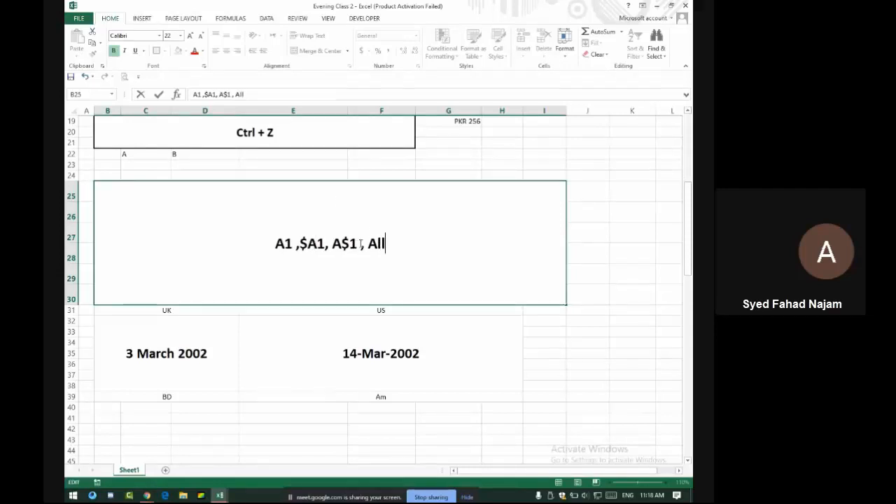
# Highlight the A1, $A1 and A$1 examples in the note to point them out
pyautogui.moveTo(357, 243); pyautogui.dragTo(269, 245)
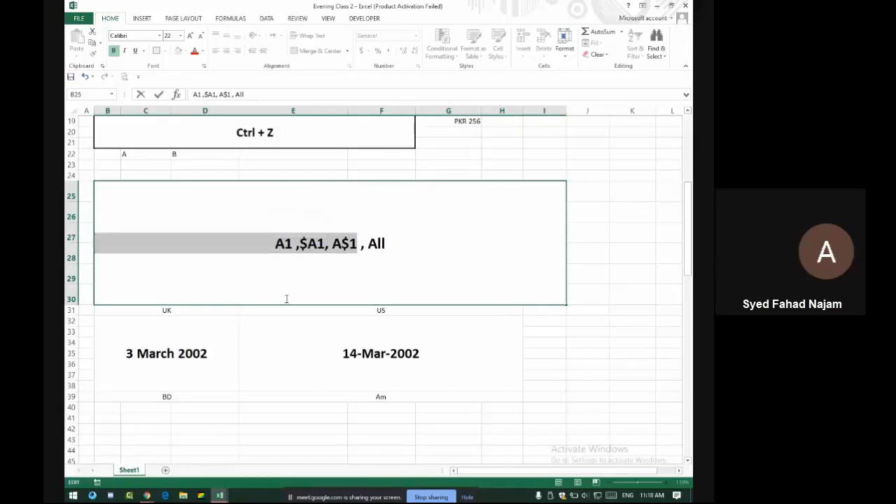
pyautogui.doubleClick(292, 243)
pyautogui.moveTo(301, 243); pyautogui.dragTo(359, 244)
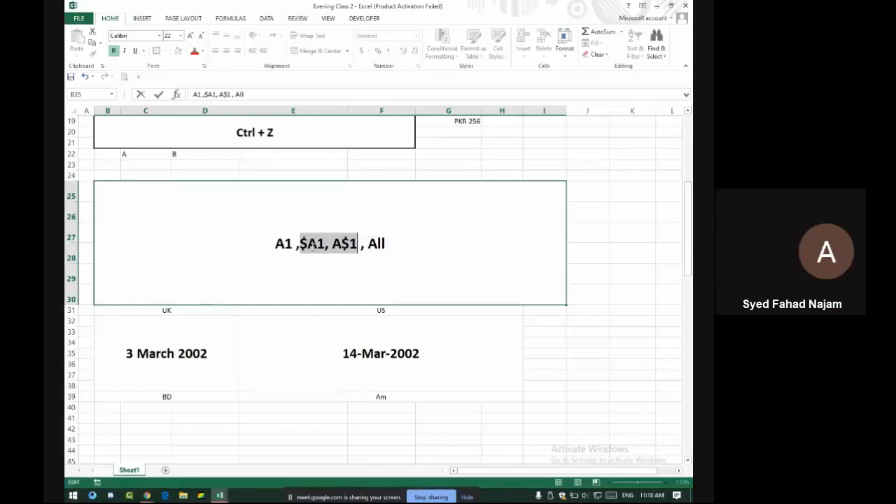
pyautogui.click(304, 246)
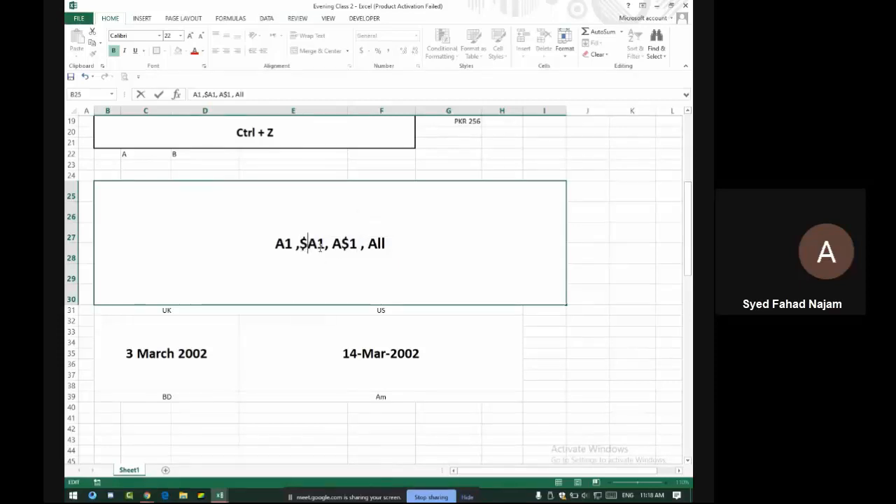
pyautogui.click(317, 246)
# Replace the trailing 'All' with $A$1, fixing typos, so the note reads 'A1 ,$A1, A$1 , $A$1'
pyautogui.press('BackSpace')
pyautogui.press('BackSpace')
pyautogui.press('BackSpace')
pyautogui.press('BackSpace')
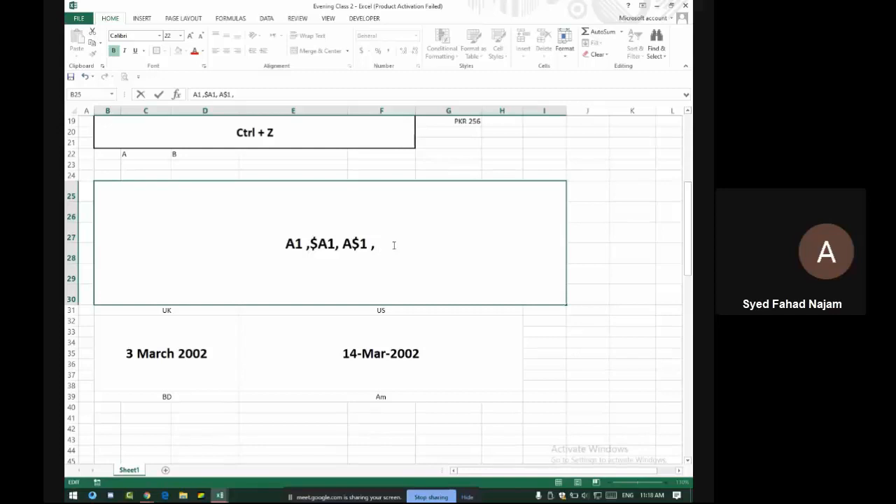
pyautogui.write('$A')
pyautogui.write('$!')
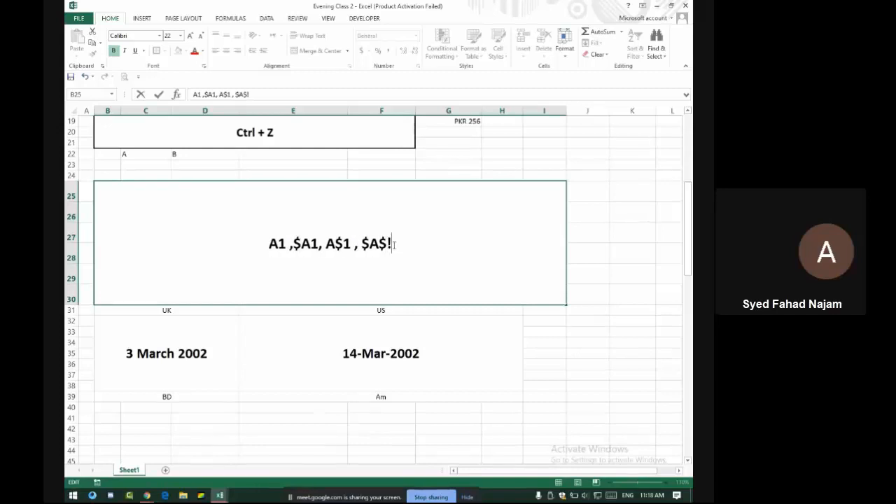
pyautogui.press('BackSpace')
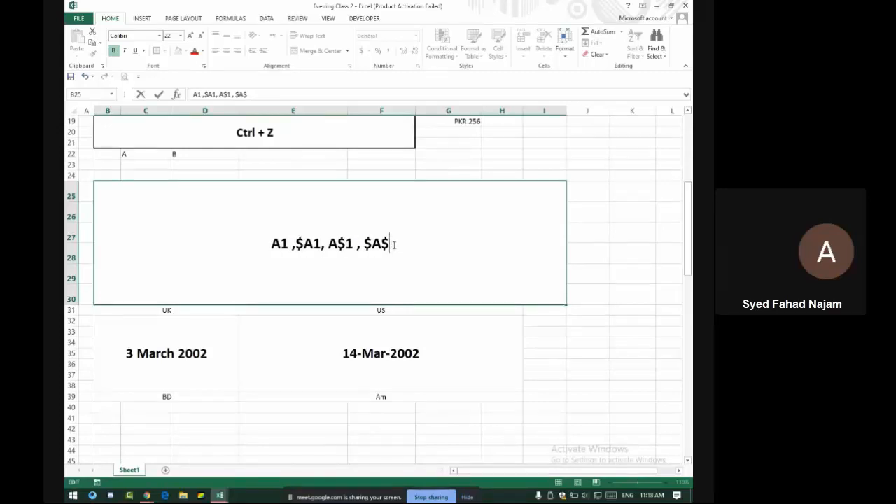
pyautogui.write('12')
pyautogui.press('BackSpace')
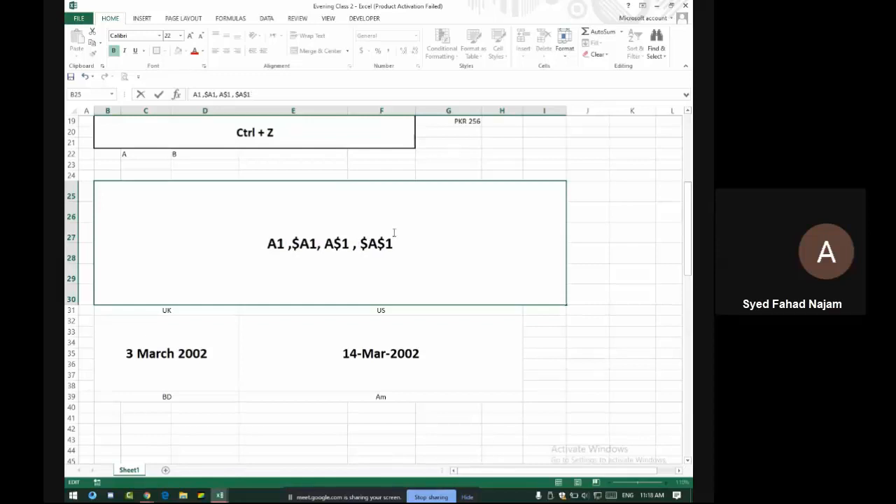
pyautogui.moveTo(410, 242); pyautogui.dragTo(252, 238)
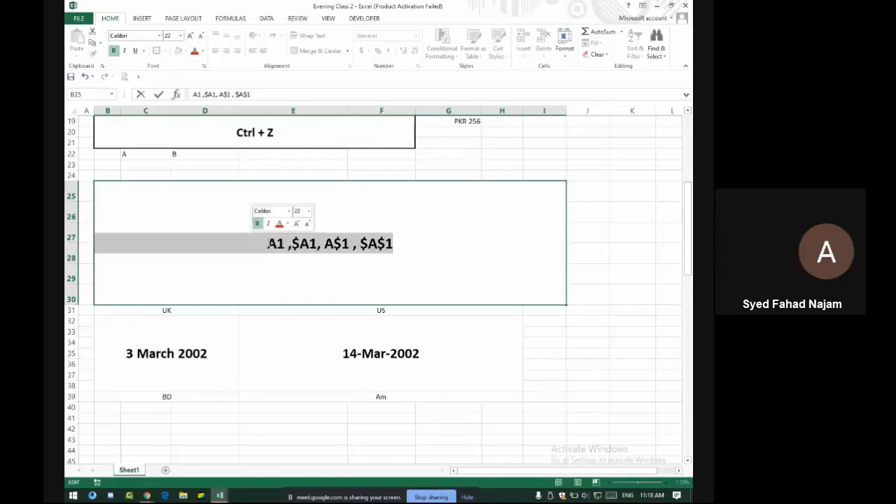
pyautogui.click(268, 243)
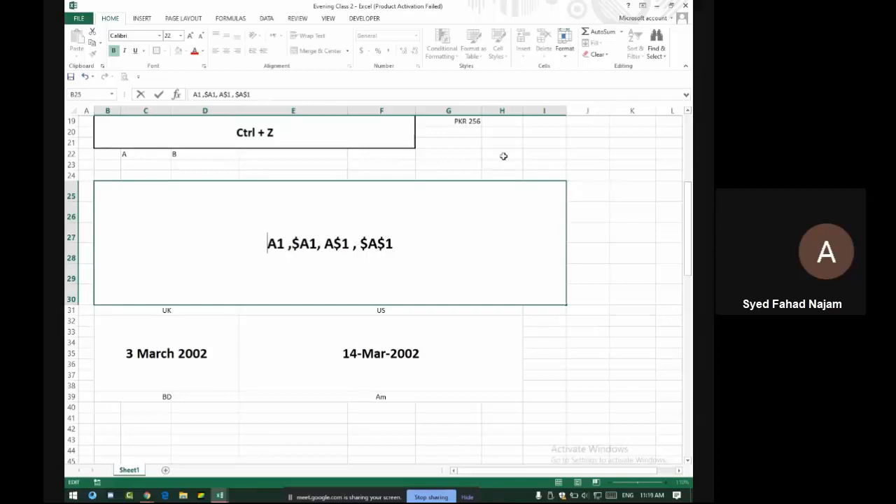
# Undo and redo recent note edits to restore the full reference list
pyautogui.scroll(-14, 336, 265)
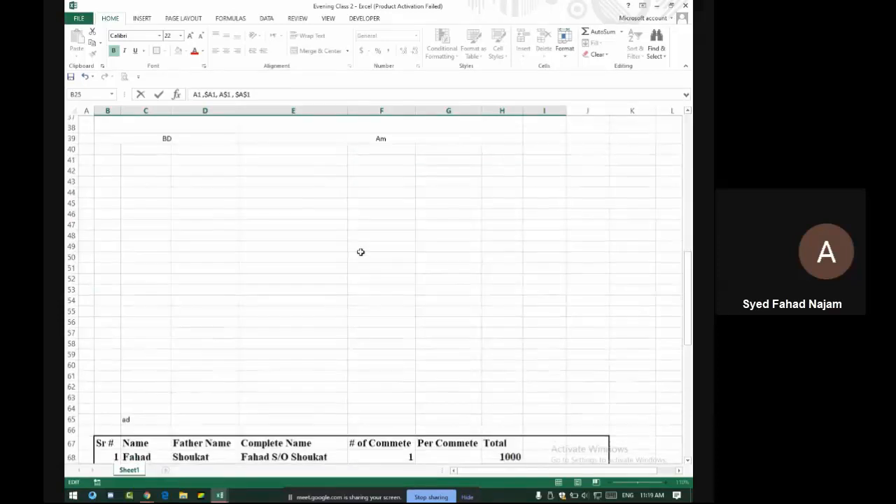
pyautogui.click(452, 250)
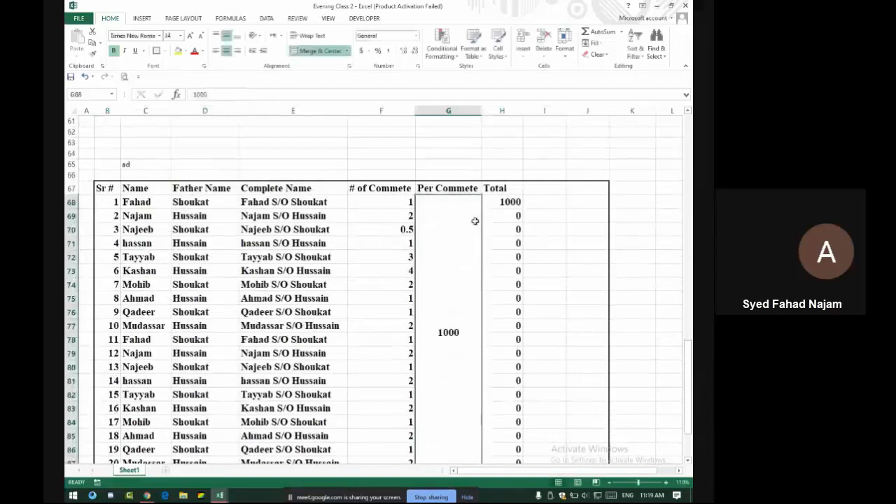
pyautogui.hotkey('ctrl', 'z')
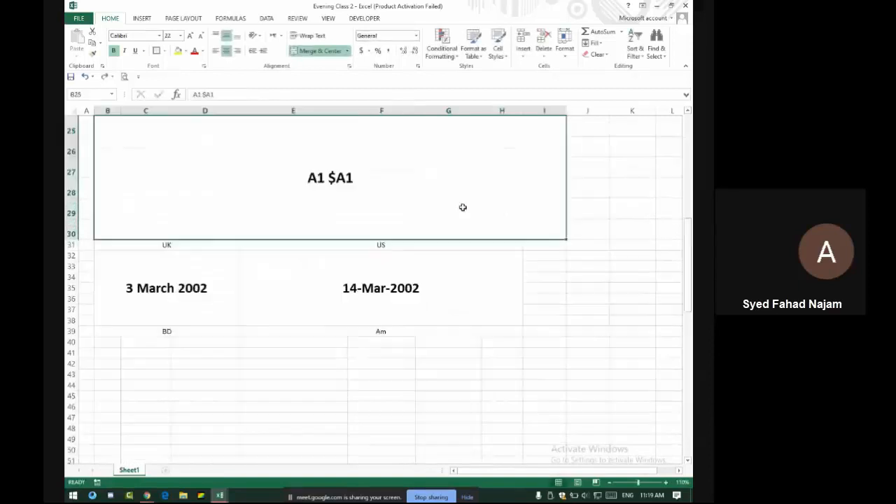
pyautogui.hotkey('ctrl', 'z')
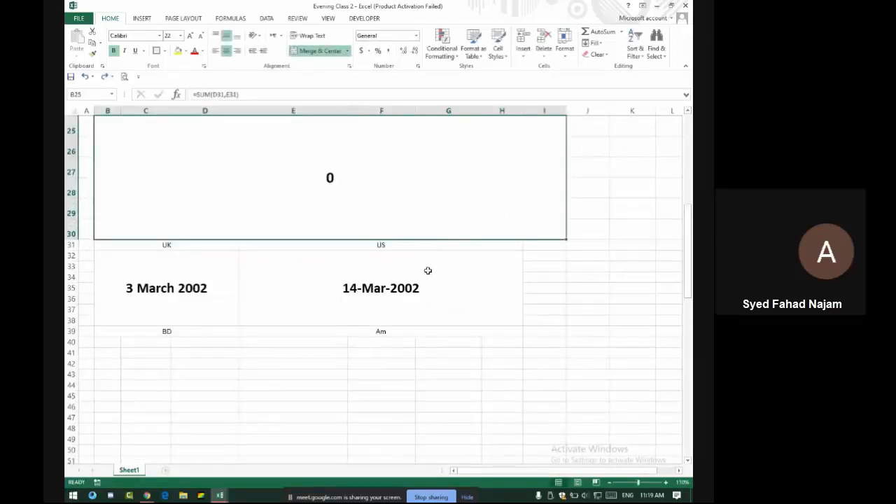
pyautogui.hotkey('ctrl', 'y')
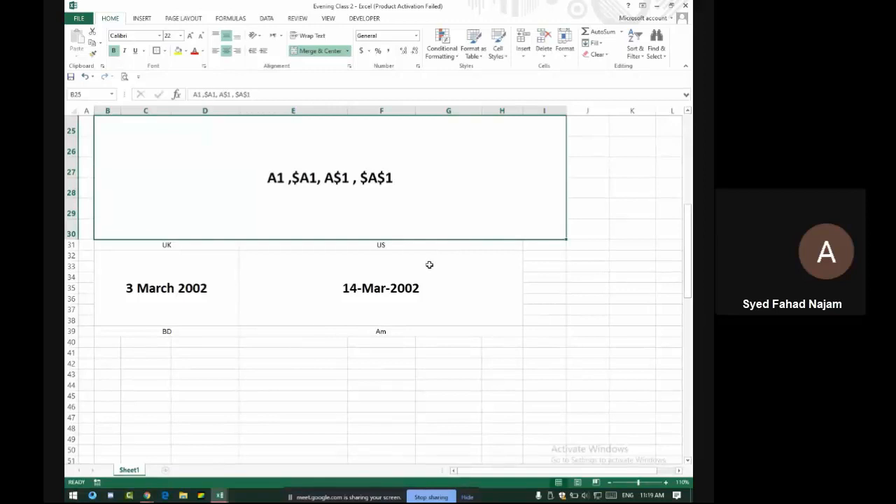
# Unmerge the Per Commete cell and fill 1000 down from G68 to G87
pyautogui.scroll(-13, 429, 264)
pyautogui.click(456, 294)
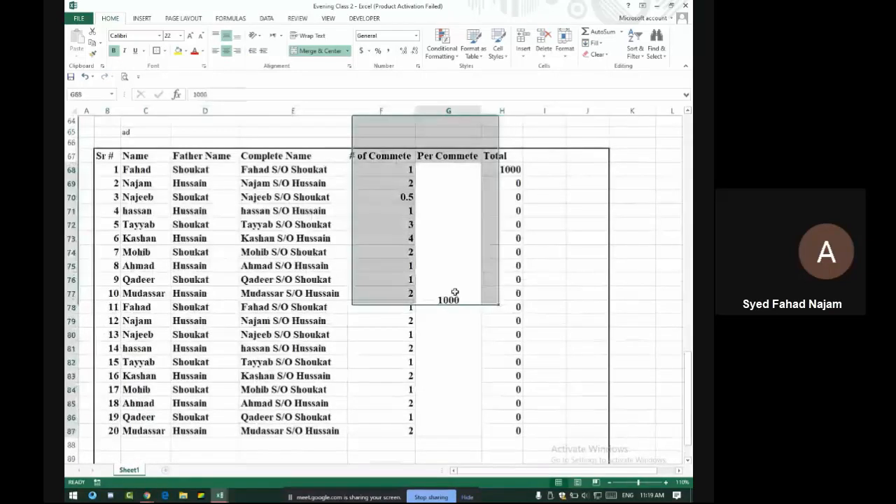
pyautogui.click(323, 51)
pyautogui.click(466, 172)
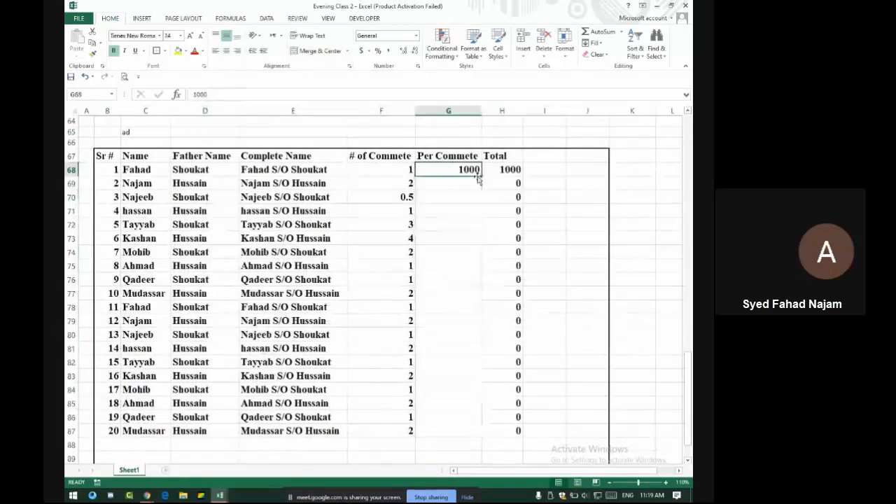
pyautogui.moveTo(482, 177); pyautogui.dragTo(490, 436)
# Check the relative Total formulas in H68 and the row below
pyautogui.click(484, 172)
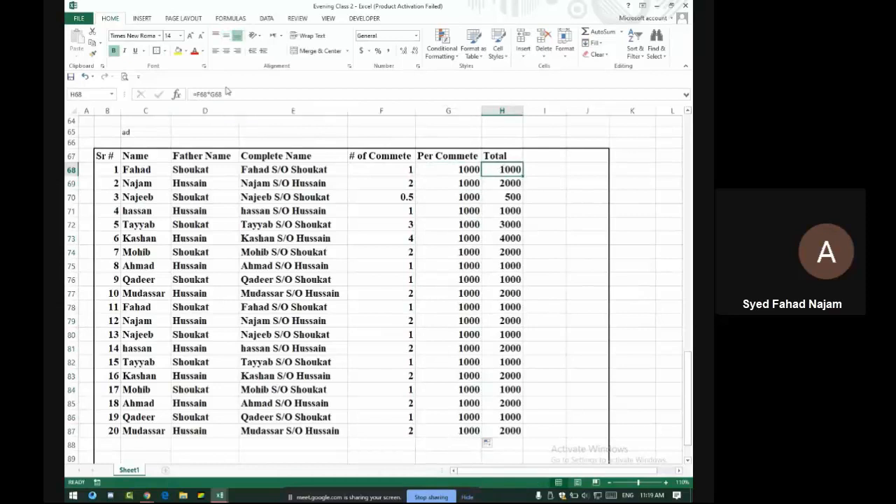
pyautogui.click(195, 94)
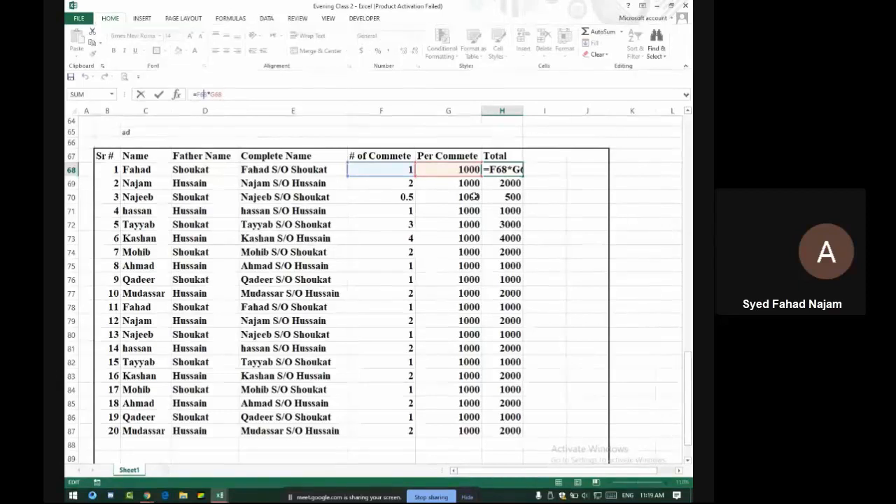
pyautogui.press('Return')
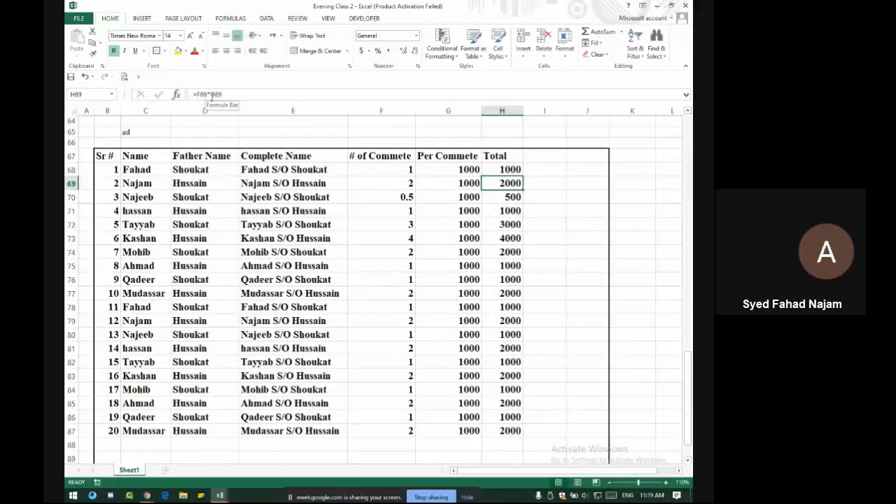
pyautogui.press('Down')
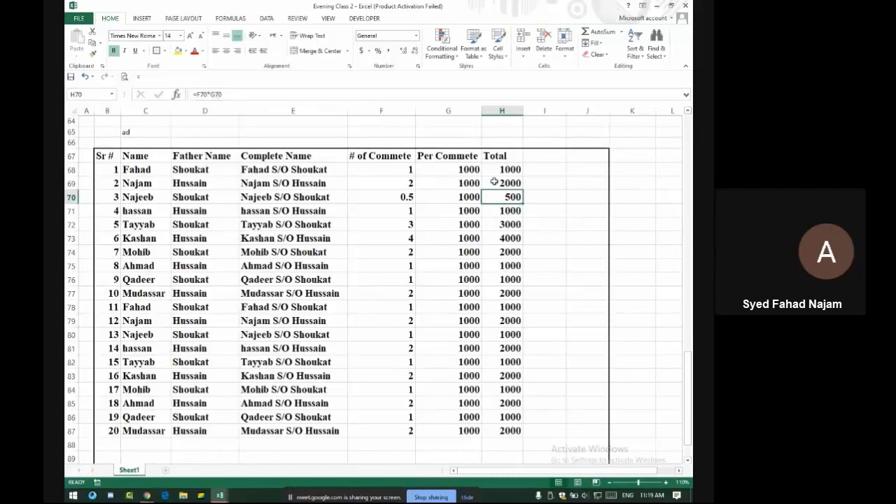
pyautogui.press('Up')
pyautogui.press('Up')
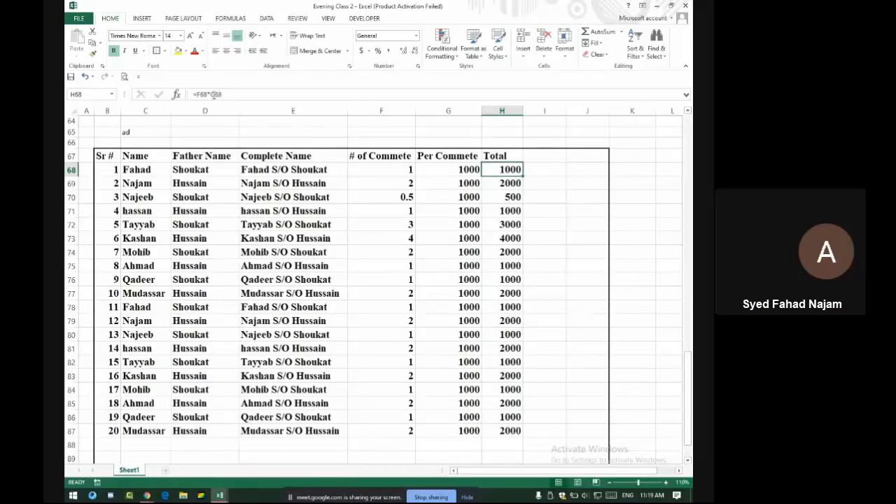
pyautogui.click(214, 95)
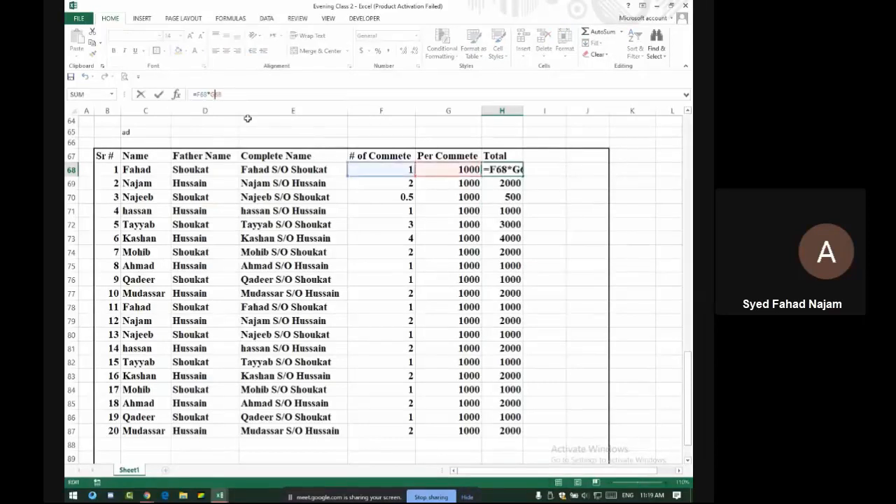
pyautogui.write('$G')
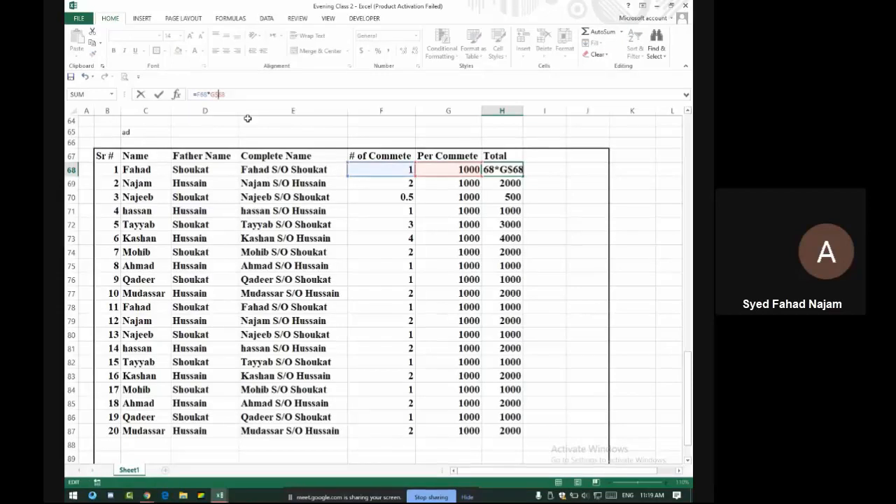
pyautogui.write('$')
pyautogui.press('Return')
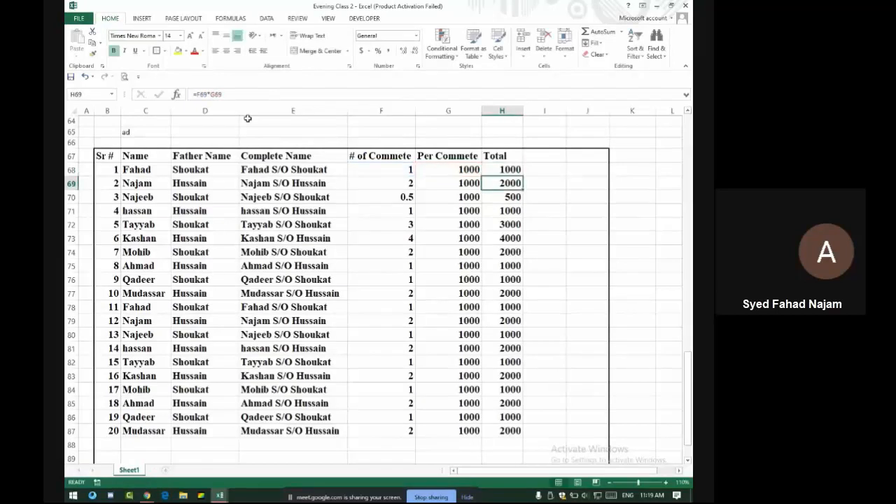
pyautogui.click(510, 170)
pyautogui.moveTo(522, 176); pyautogui.dragTo(534, 435)
pyautogui.click(511, 181)
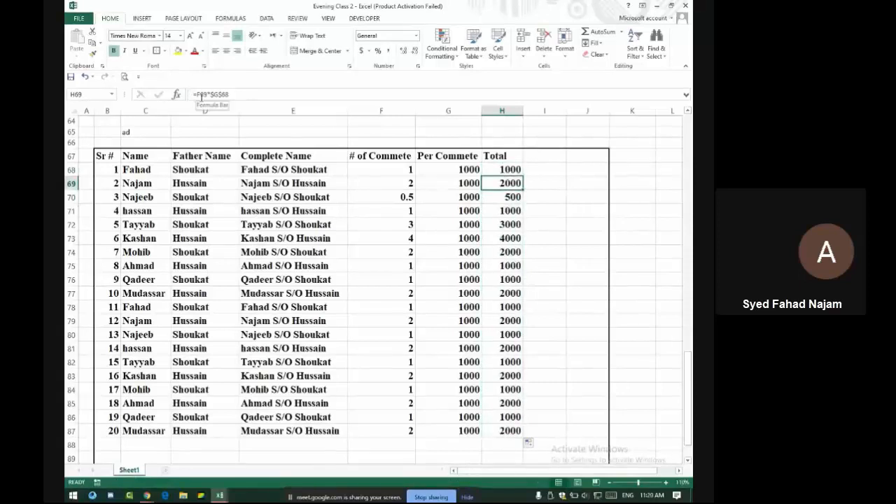
pyautogui.click(501, 198)
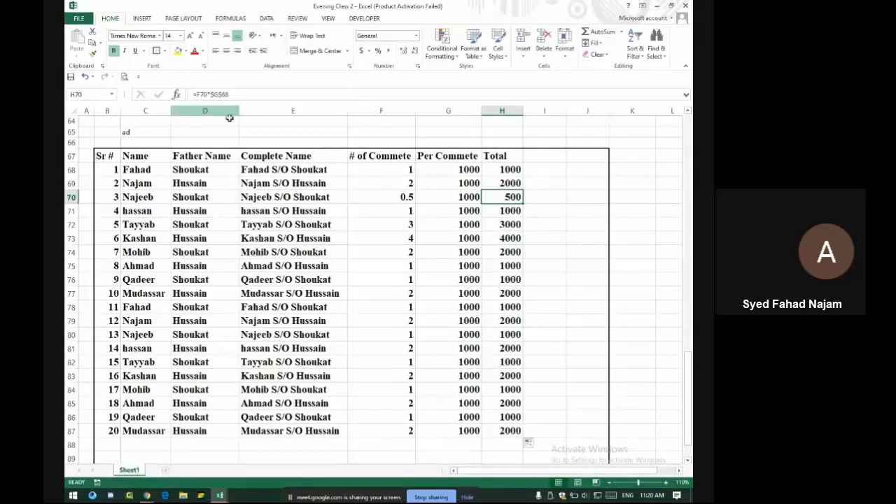
pyautogui.click(511, 210)
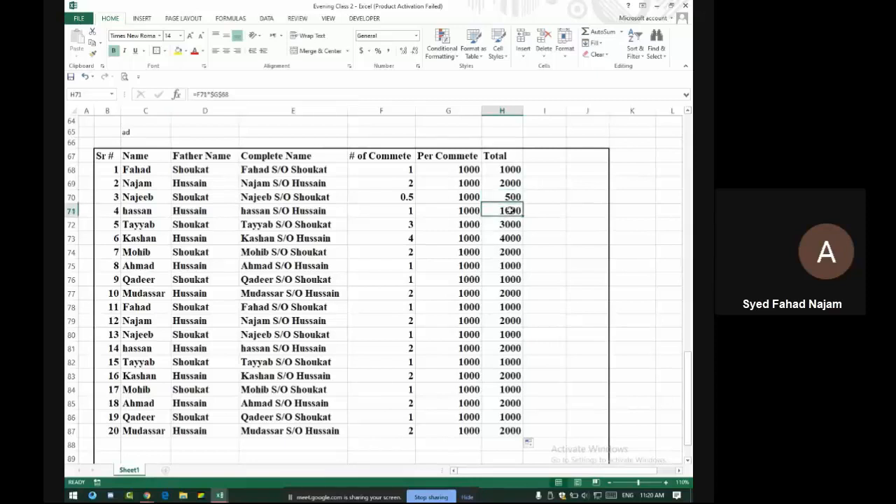
pyautogui.click(229, 95)
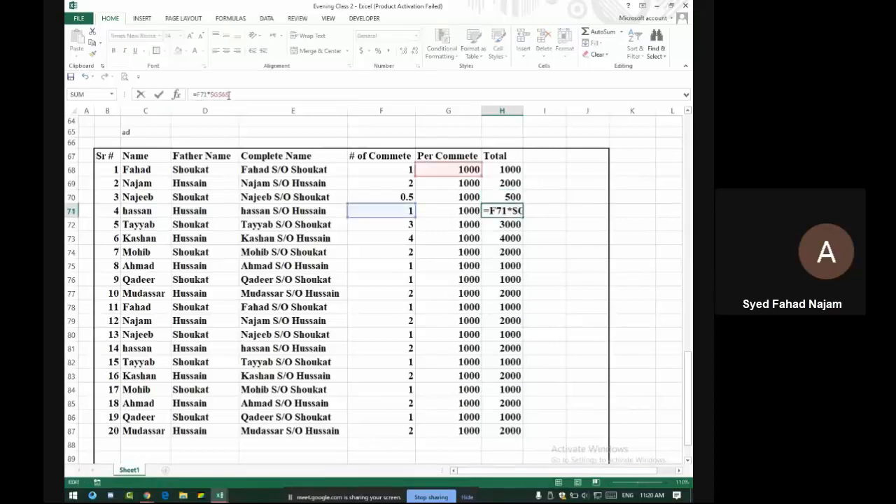
pyautogui.press('Return')
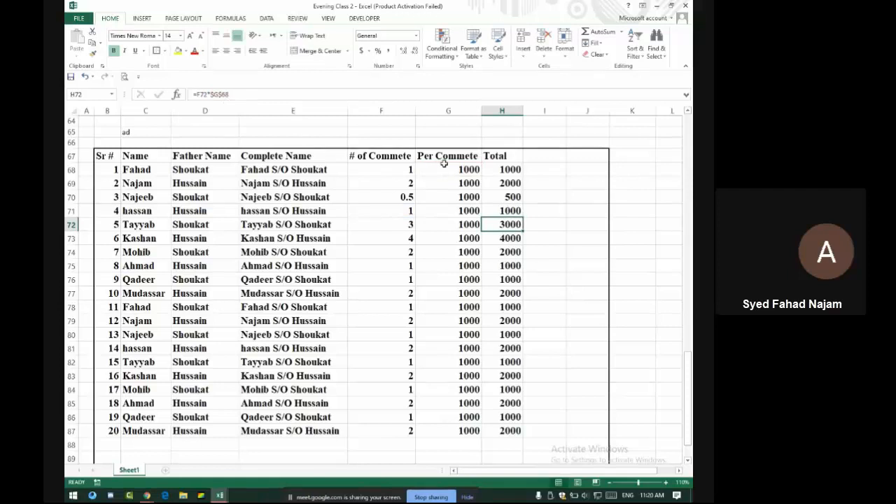
pyautogui.click(458, 170)
pyautogui.moveTo(455, 175); pyautogui.dragTo(461, 430)
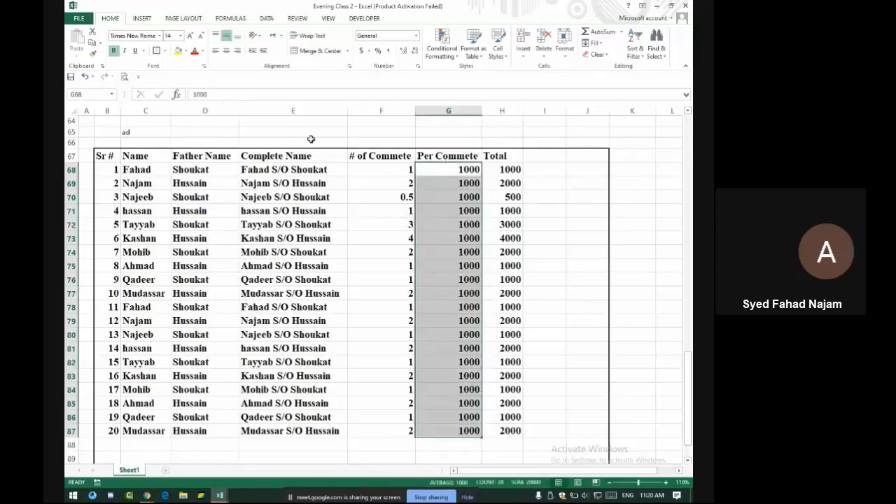
# Merge G68:G87 back into one 1000 cell, accepting the keep-top-value warning, and check the Totals
pyautogui.click(312, 53)
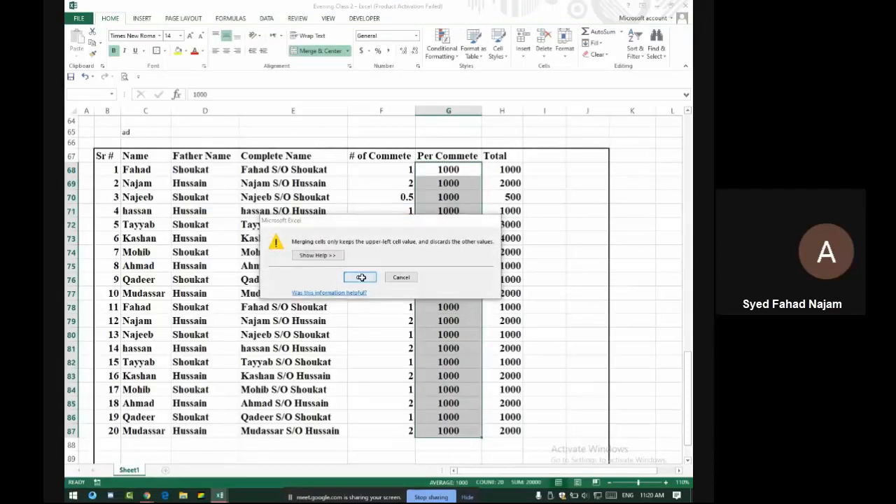
pyautogui.click(359, 277)
pyautogui.click(511, 197)
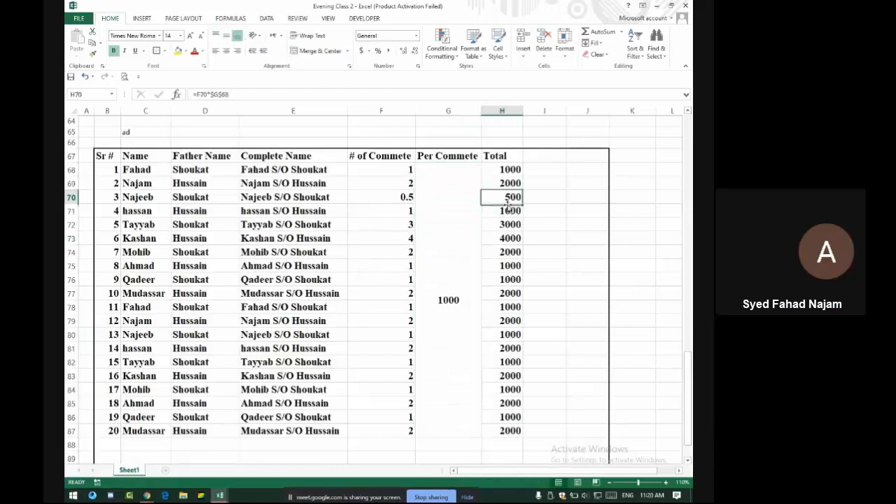
pyautogui.click(442, 234)
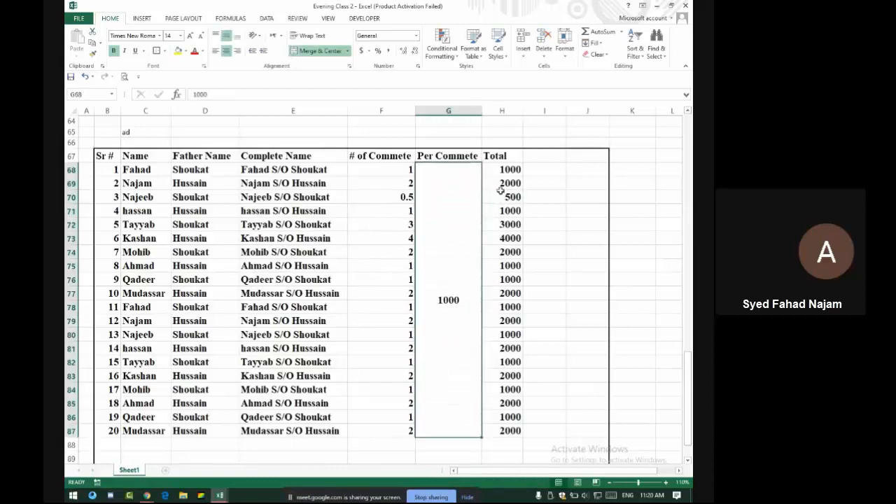
pyautogui.moveTo(502, 173); pyautogui.dragTo(511, 431)
pyautogui.click(425, 319)
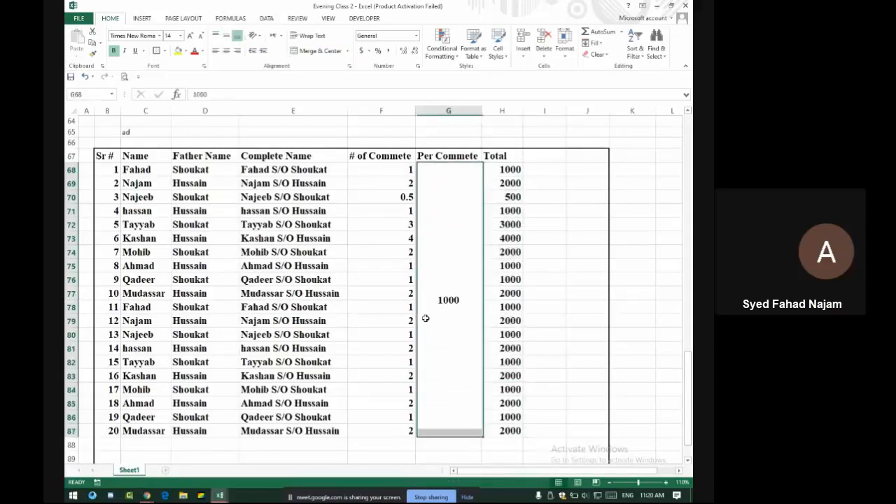
# Admit two waiting participants to the meeting between spreadsheet selections
pyautogui.hotkey('alt', 'Tab')
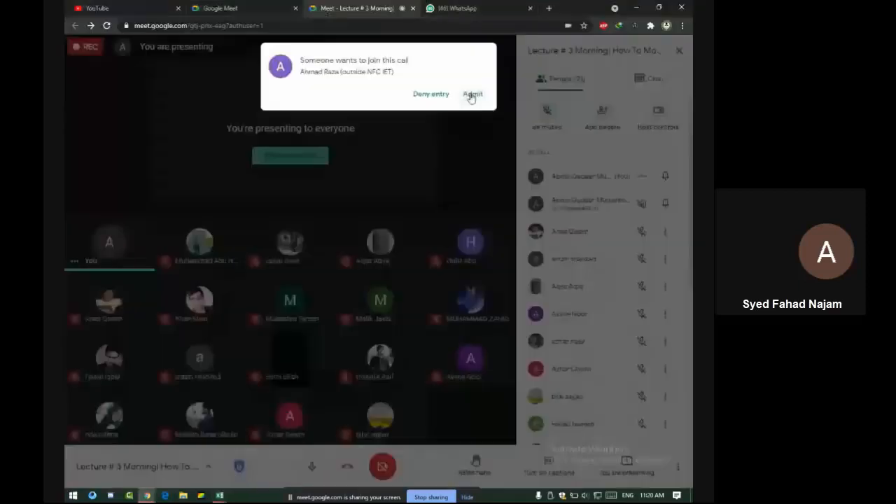
pyautogui.click(480, 96)
pyautogui.hotkey('alt', 'Tab')
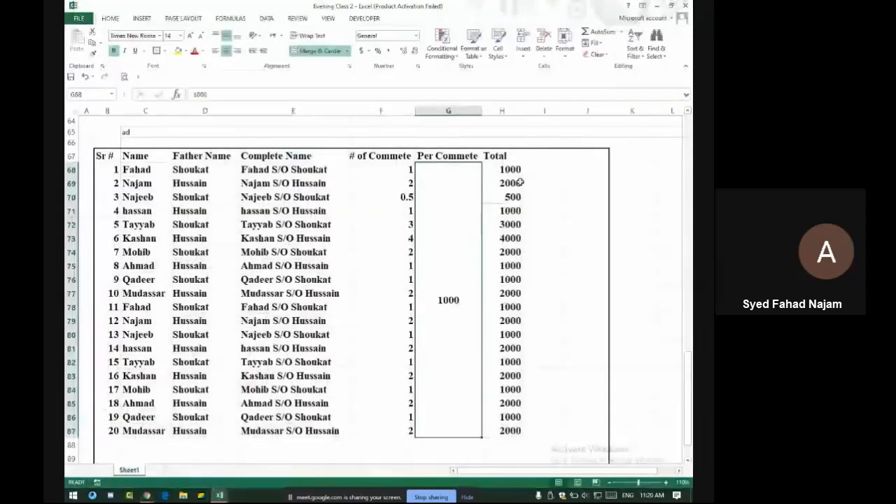
pyautogui.click(536, 156)
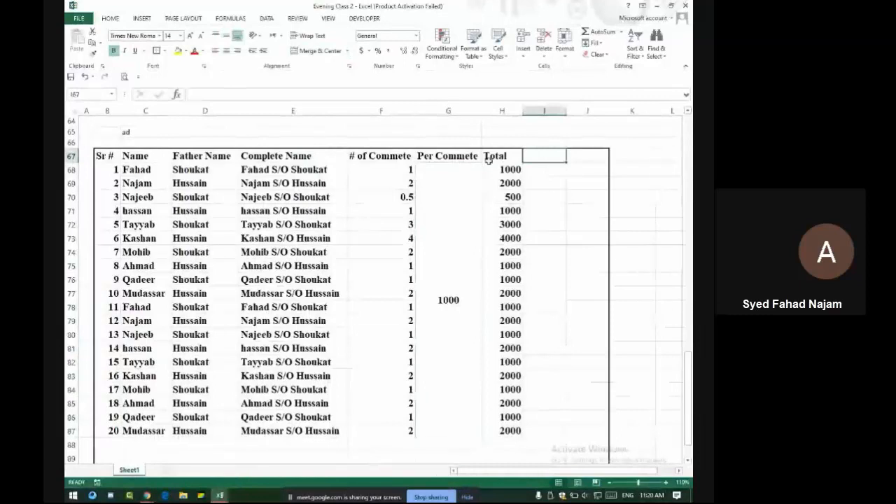
pyautogui.hotkey('alt', 'Tab')
pyautogui.click(474, 95)
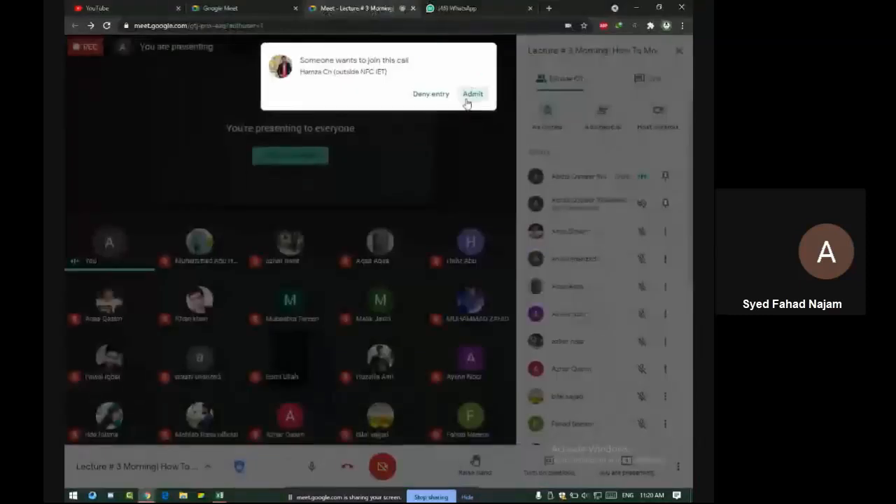
pyautogui.hotkey('alt', 'Tab')
# Select the # of Commete, Per Commete and Total headings in turn
pyautogui.click(384, 154)
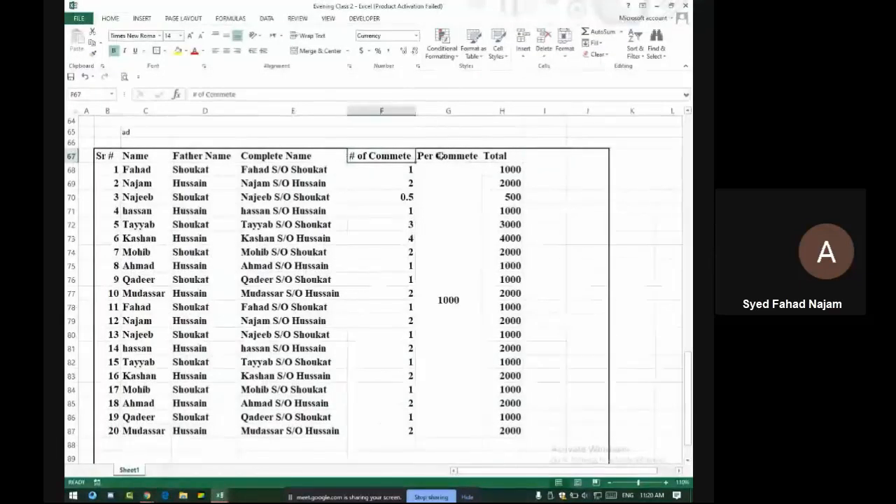
pyautogui.click(442, 156)
pyautogui.click(509, 158)
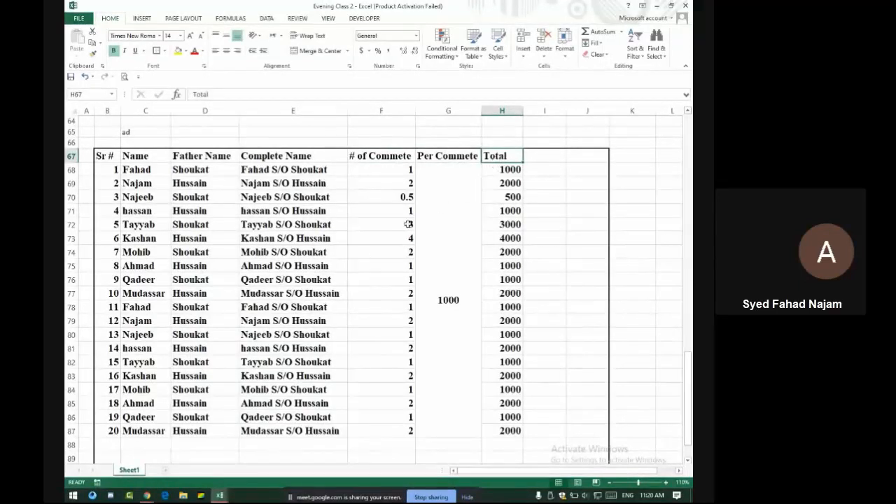
# Enter the month headings Jan in I67 and Feb in J67
pyautogui.click(539, 166)
pyautogui.click(539, 160)
pyautogui.write('Jan')
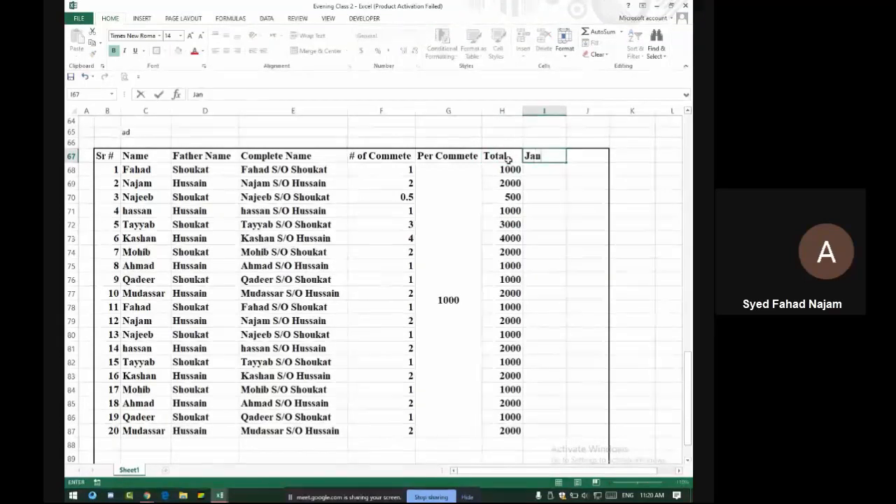
pyautogui.press('Tab')
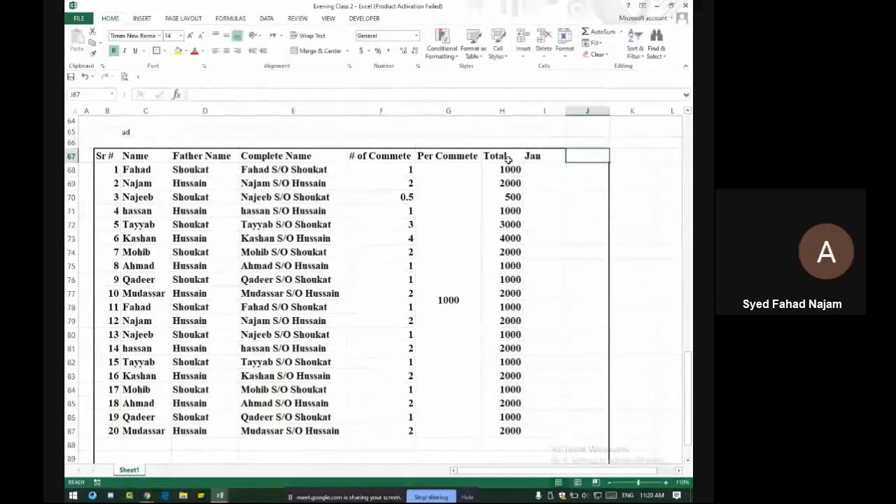
pyautogui.write('Fev')
pyautogui.press('BackSpace')
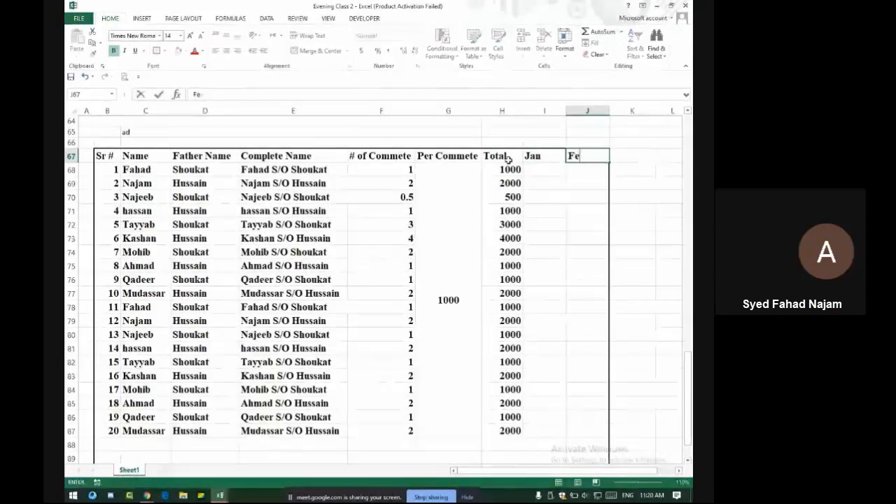
pyautogui.write('b')
pyautogui.press('Tab')
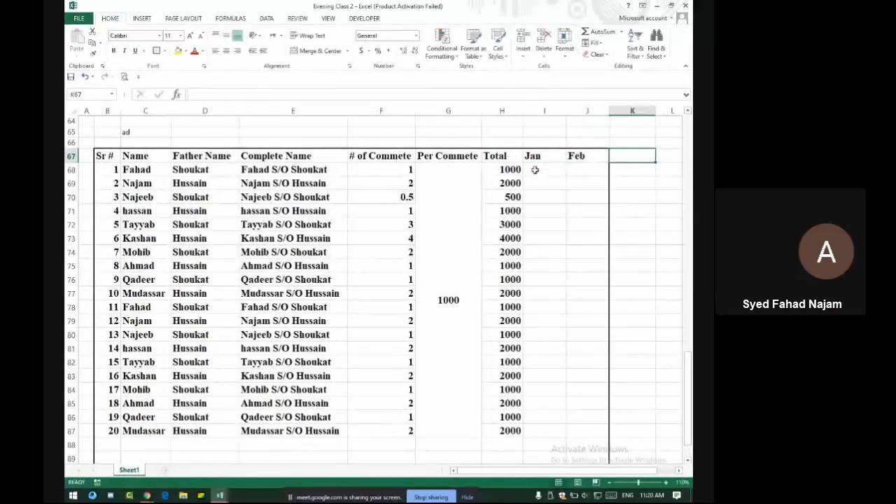
# Auto-fill the month headings through Jun in N67 and select the Total-to-Jun headings
pyautogui.moveTo(533, 157); pyautogui.dragTo(421, 158)
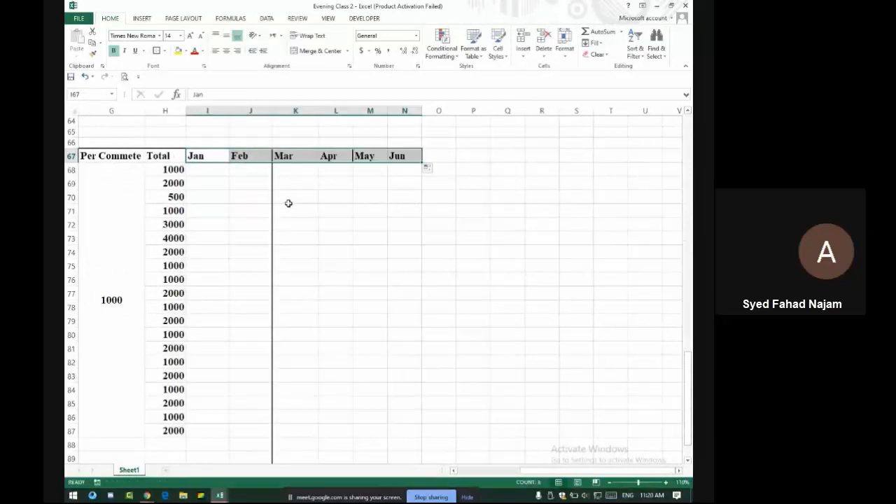
pyautogui.click(304, 209)
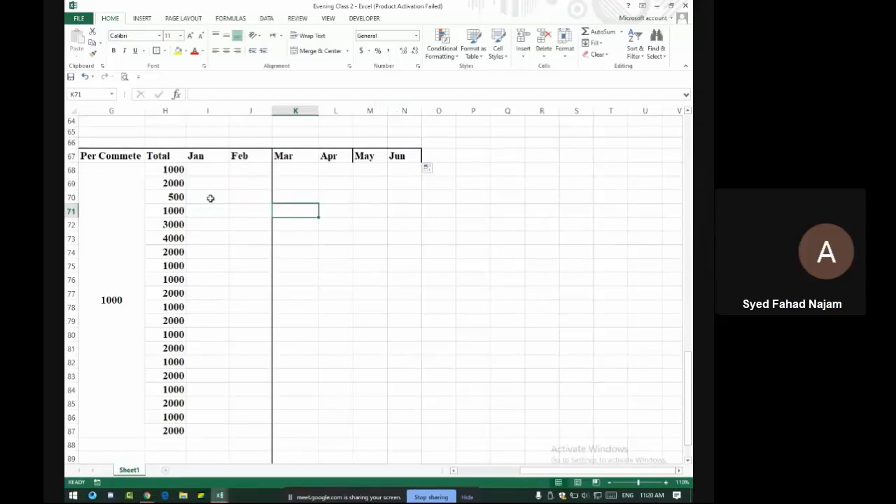
pyautogui.moveTo(406, 158); pyautogui.dragTo(629, 145)
pyautogui.click(556, 170)
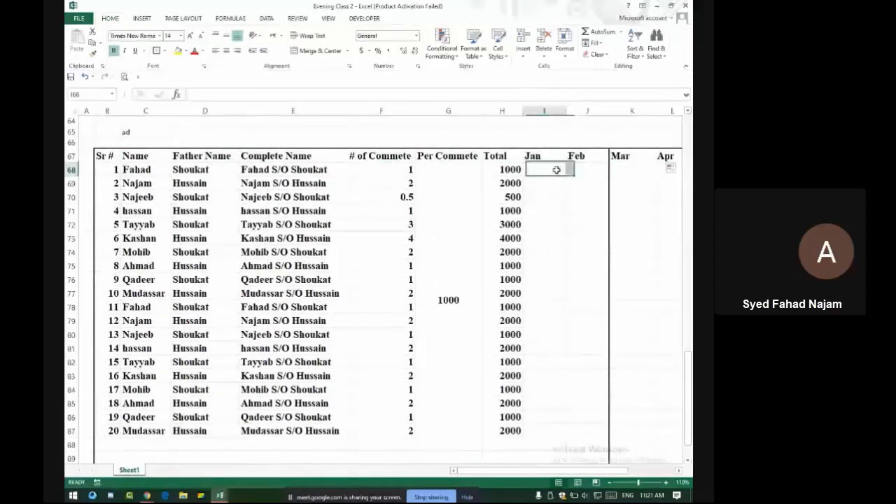
pyautogui.click(507, 169)
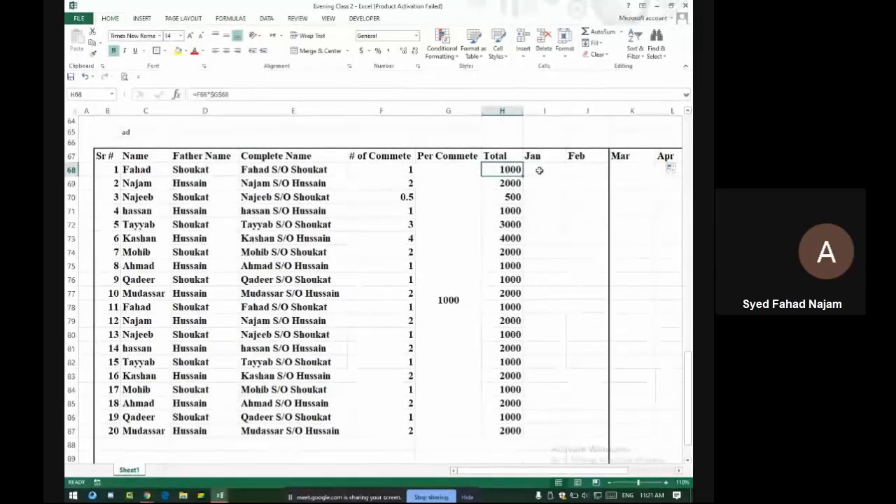
pyautogui.click(541, 171)
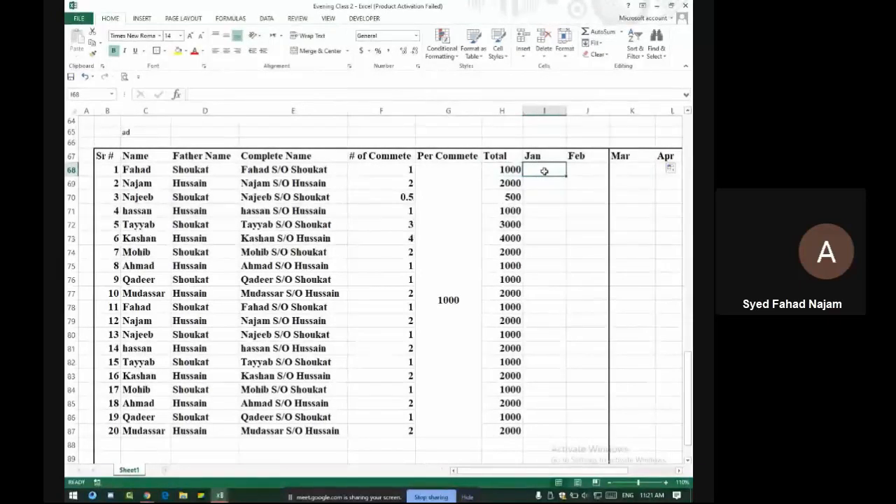
pyautogui.write('1000')
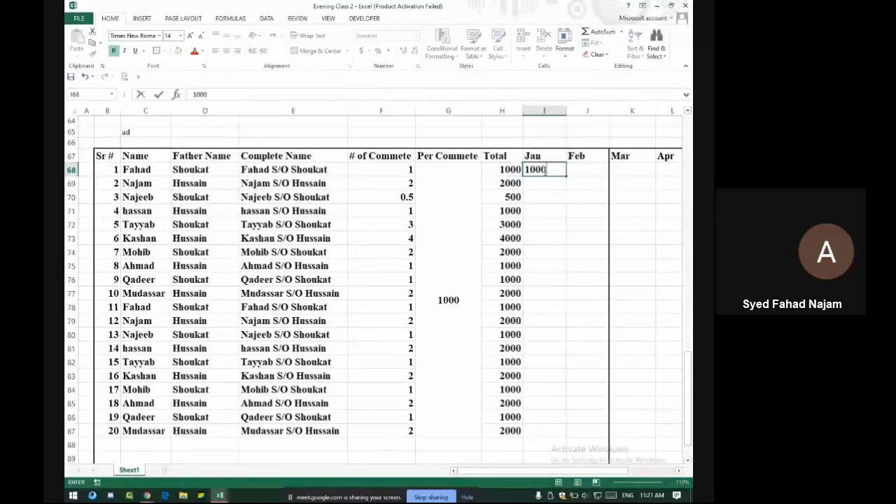
pyautogui.press('Return')
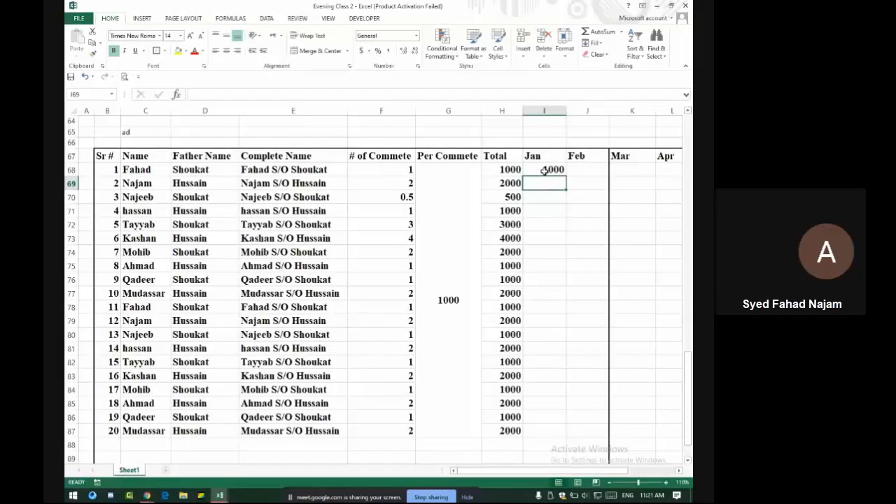
pyautogui.click(551, 169)
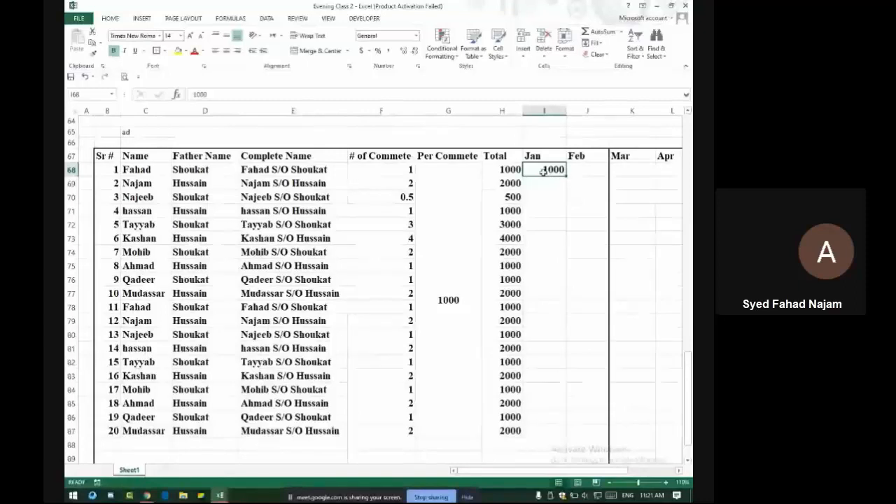
pyautogui.write('500')
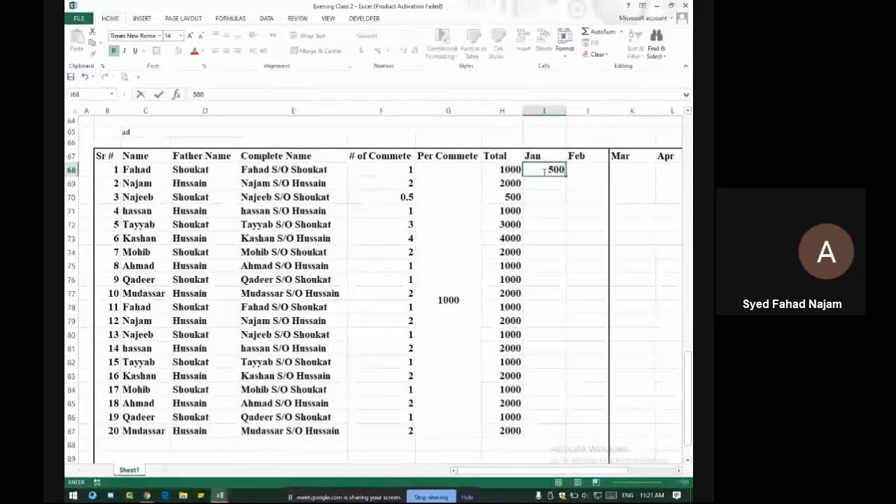
pyautogui.press('Return')
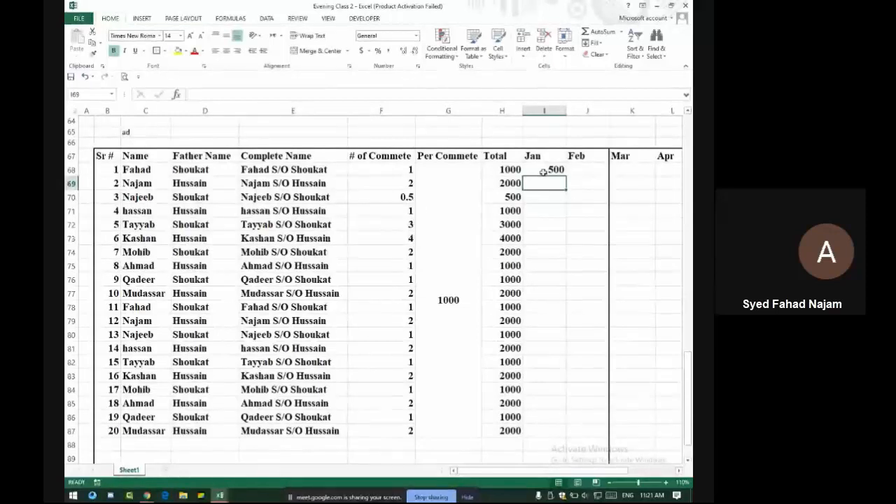
pyautogui.click(543, 172)
pyautogui.press('Delete')
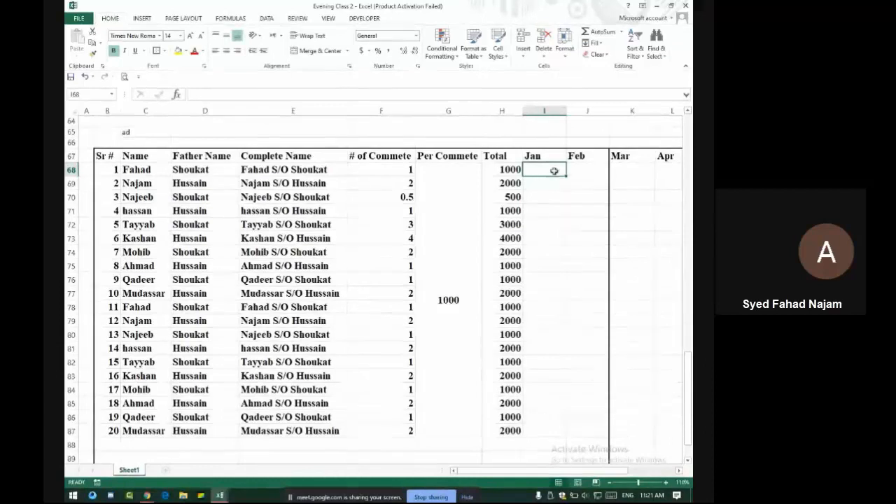
pyautogui.moveTo(553, 169); pyautogui.dragTo(584, 168)
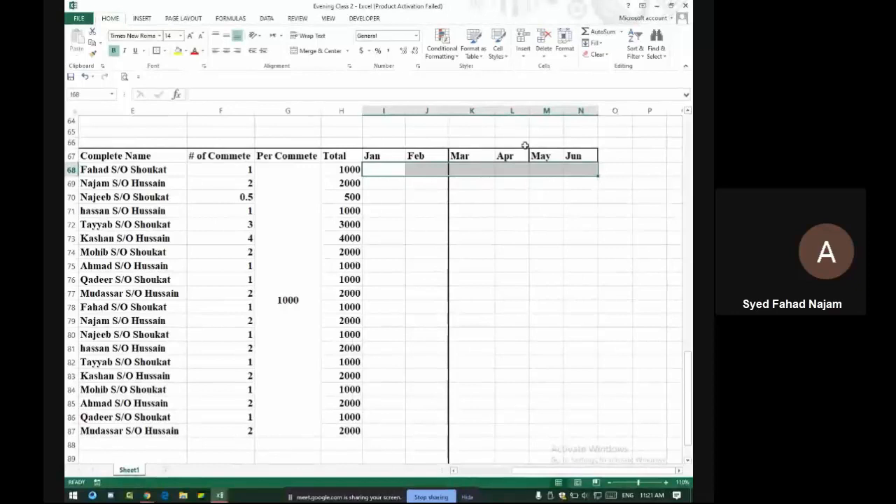
# Add an Equal To =$H$68 rule on I68:N68 with Green Fill and Dark Green Text
pyautogui.click(448, 52)
pyautogui.moveTo(459, 65)
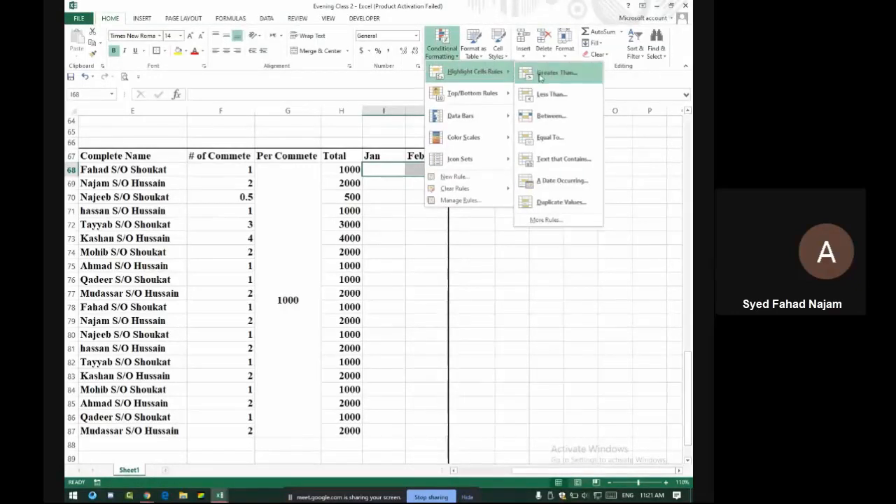
pyautogui.click(539, 137)
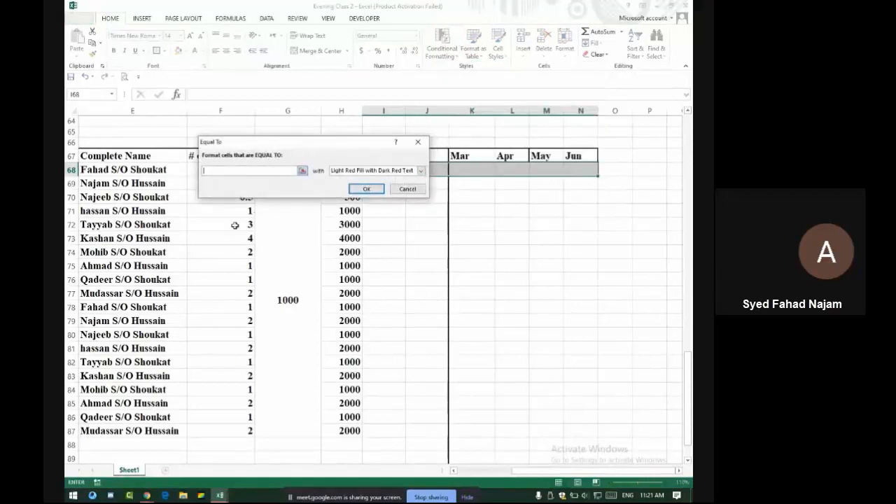
pyautogui.moveTo(313, 147); pyautogui.dragTo(231, 195)
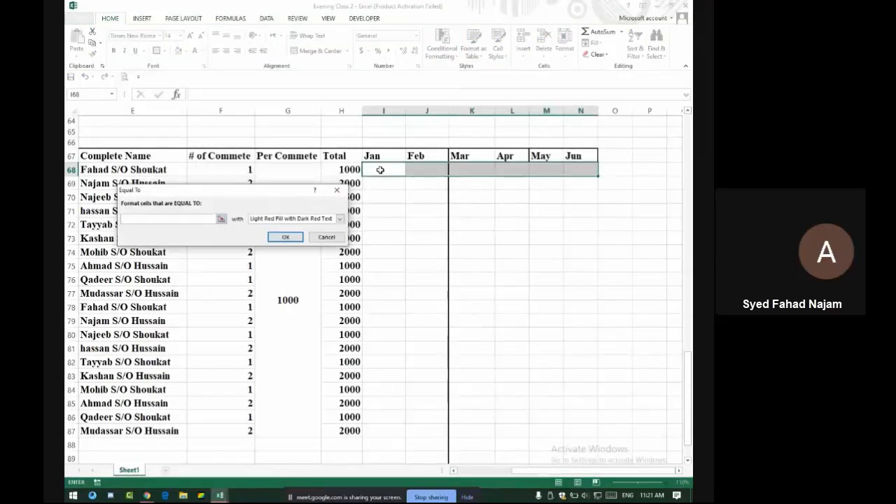
pyautogui.click(337, 171)
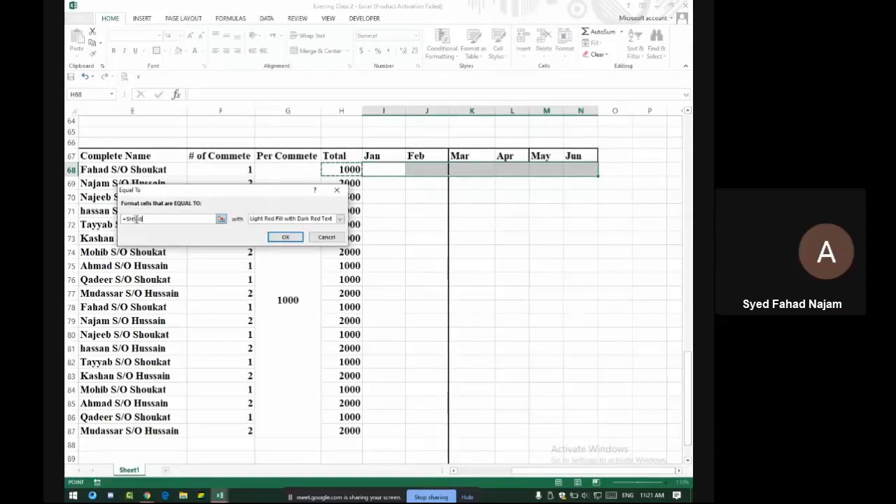
pyautogui.click(284, 218)
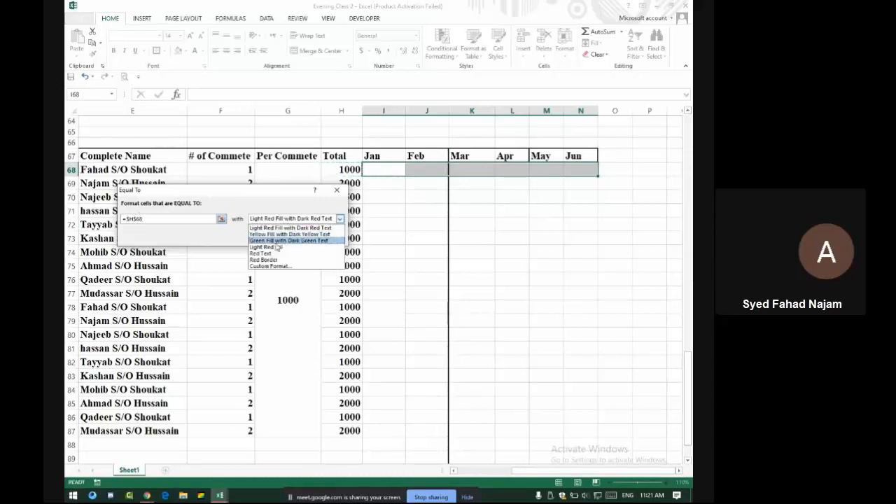
pyautogui.click(276, 240)
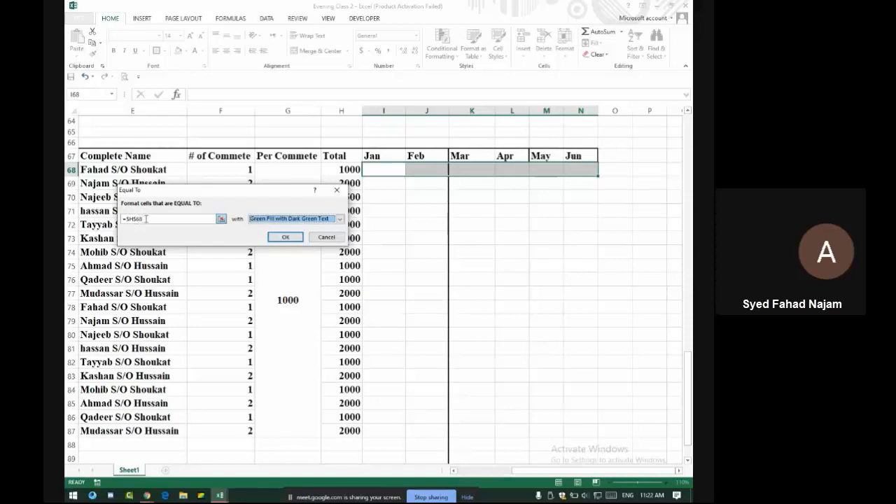
pyautogui.click(285, 237)
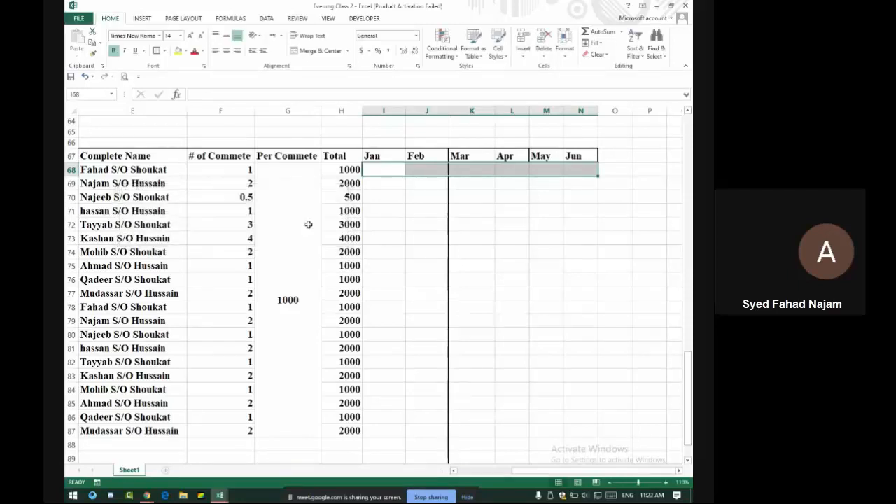
pyautogui.click(394, 171)
# Enter 1000 in I68, try Auto Fill options down to row 87, then delete the filled numbers
pyautogui.write('1')
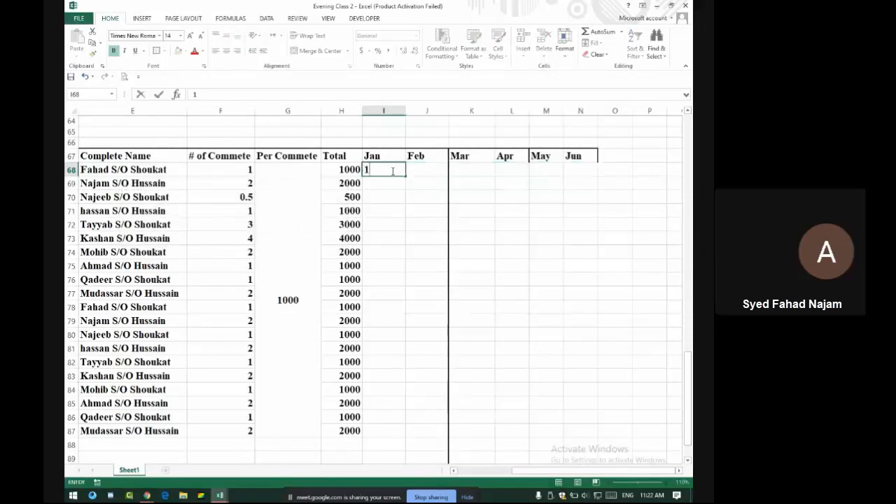
pyautogui.write('000')
pyautogui.press('Return')
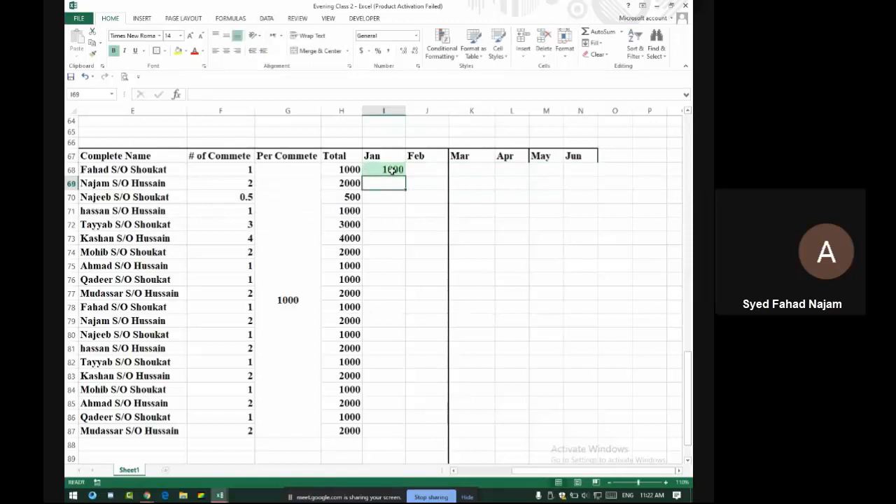
pyautogui.moveTo(399, 169); pyautogui.dragTo(596, 439)
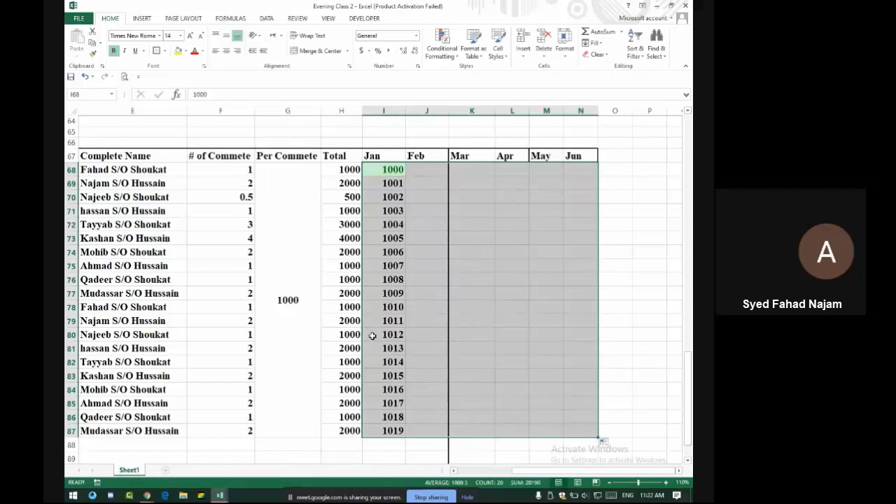
pyautogui.click(604, 443)
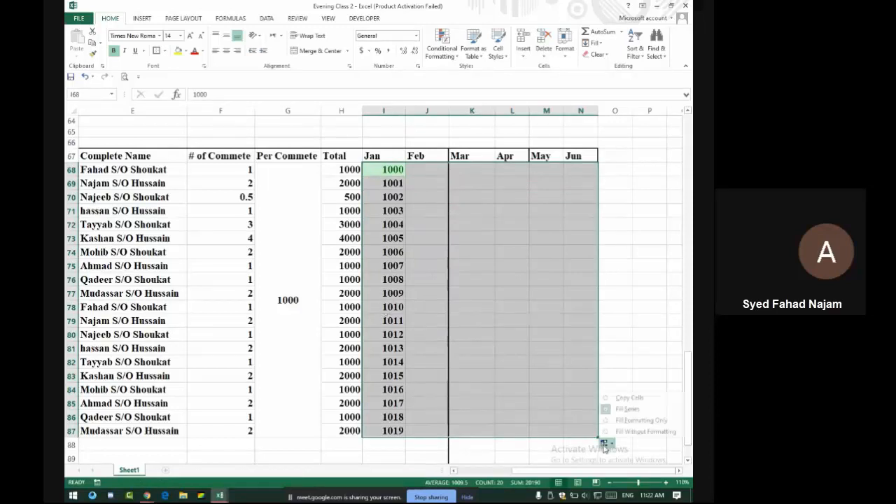
pyautogui.click(614, 421)
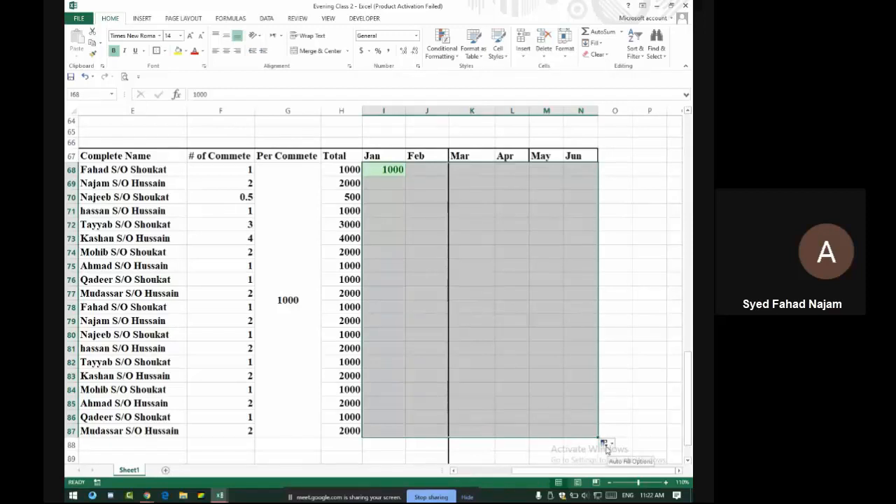
pyautogui.click(605, 447)
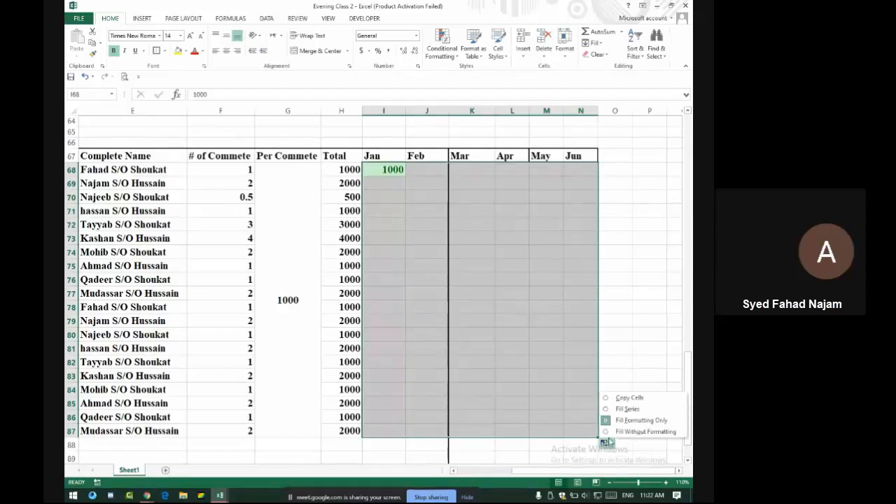
pyautogui.click(611, 432)
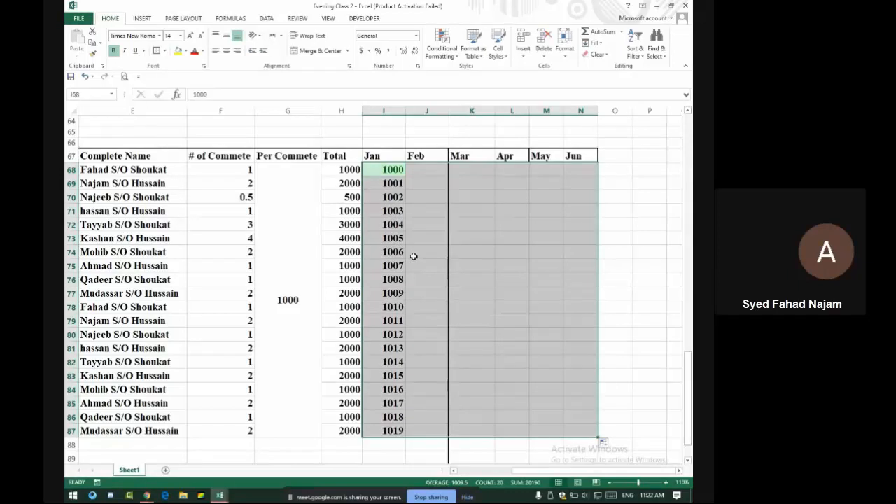
pyautogui.click(602, 443)
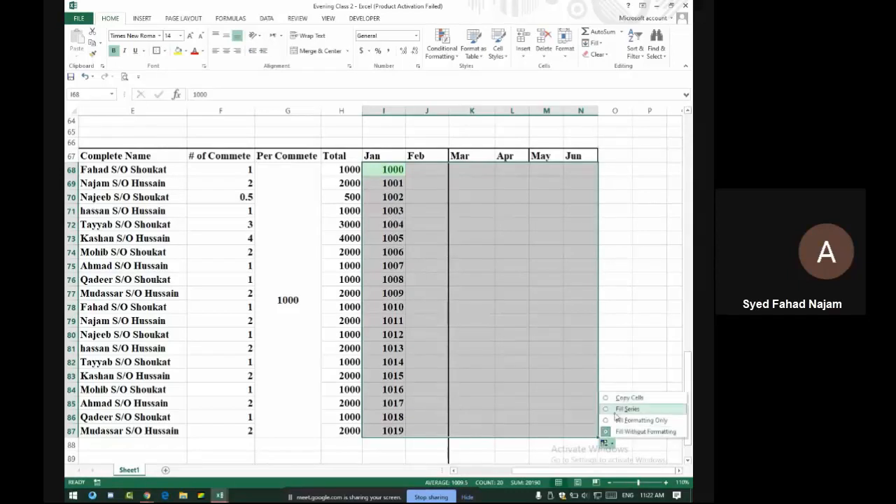
pyautogui.press('Delete')
# Test 1000 entries in I70 and I72, then clear them from the Jan column
pyautogui.click(402, 198)
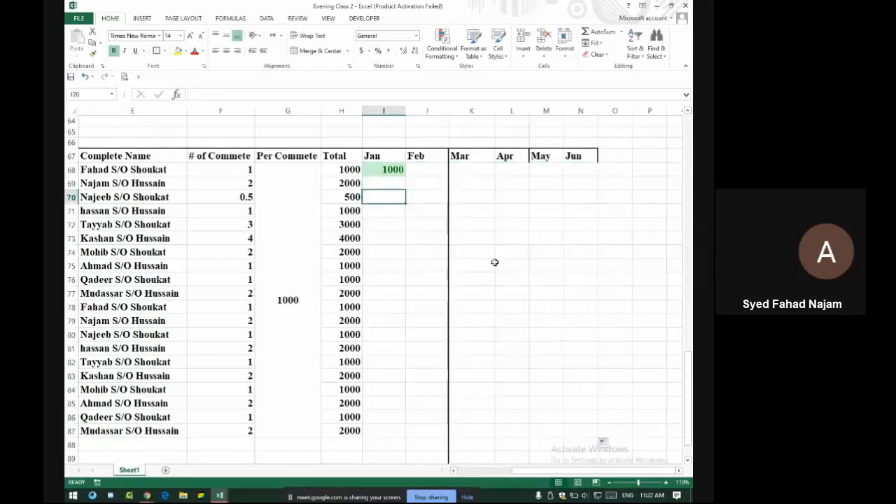
pyautogui.write('1000')
pyautogui.press('Return')
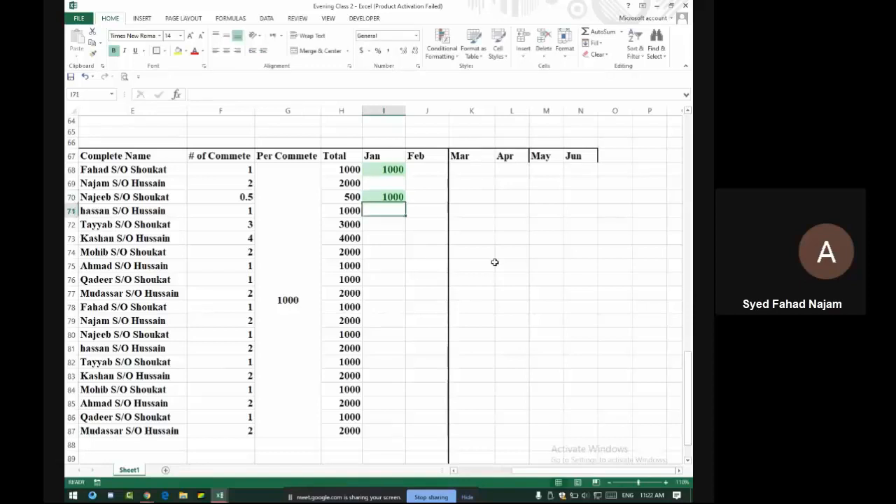
pyautogui.click(353, 196)
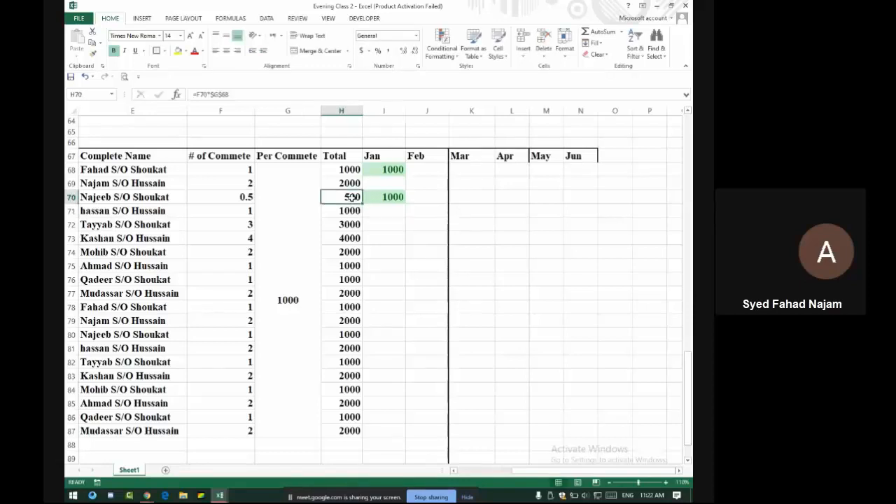
pyautogui.click(397, 196)
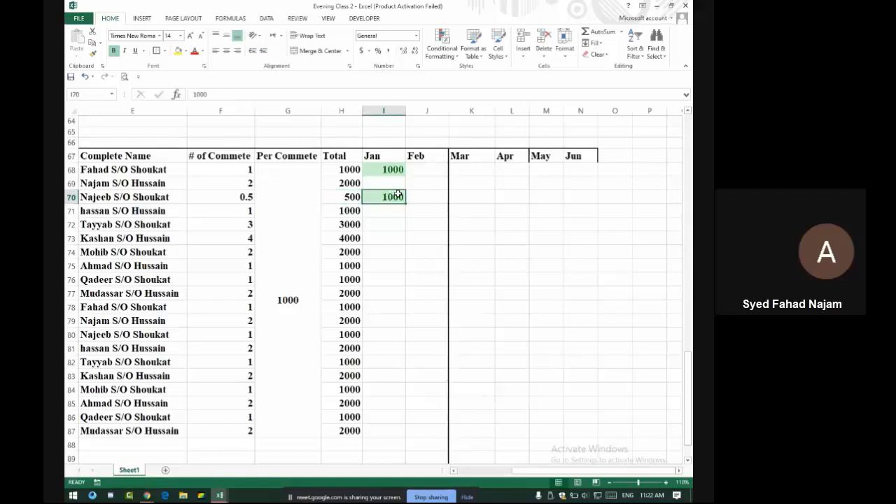
pyautogui.click(385, 220)
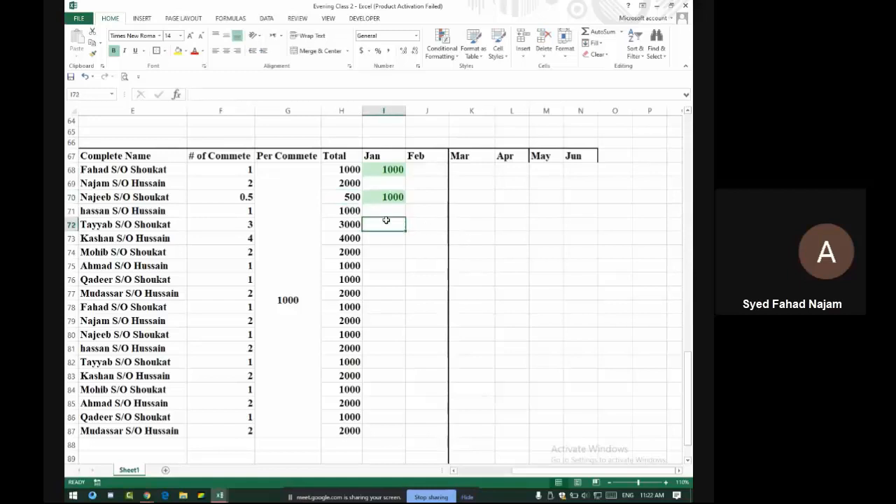
pyautogui.write('1000')
pyautogui.press('Return')
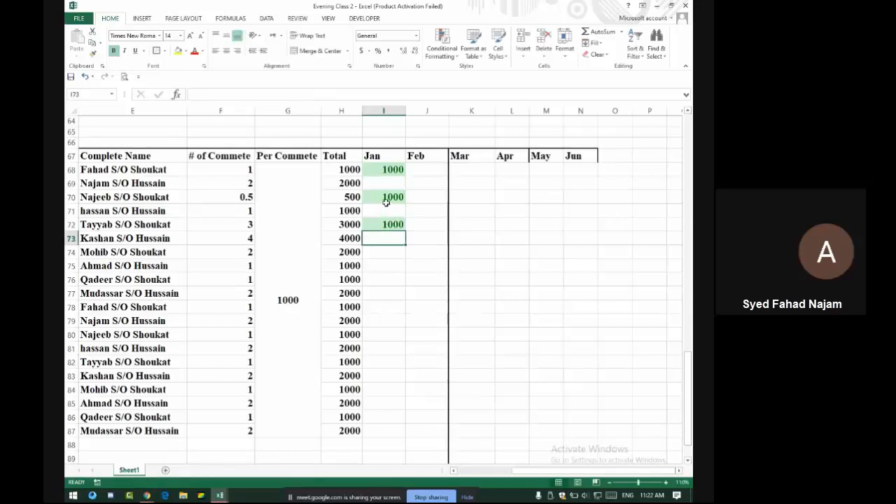
pyautogui.moveTo(386, 193); pyautogui.dragTo(386, 216)
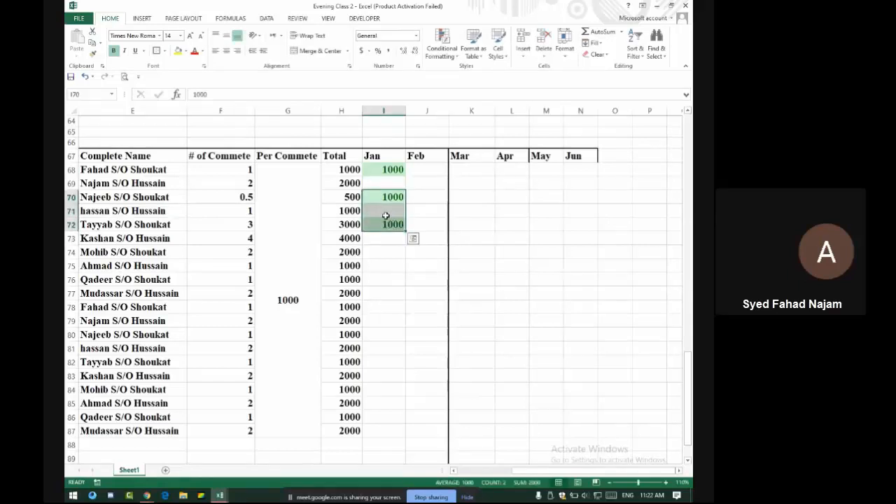
pyautogui.press('Delete')
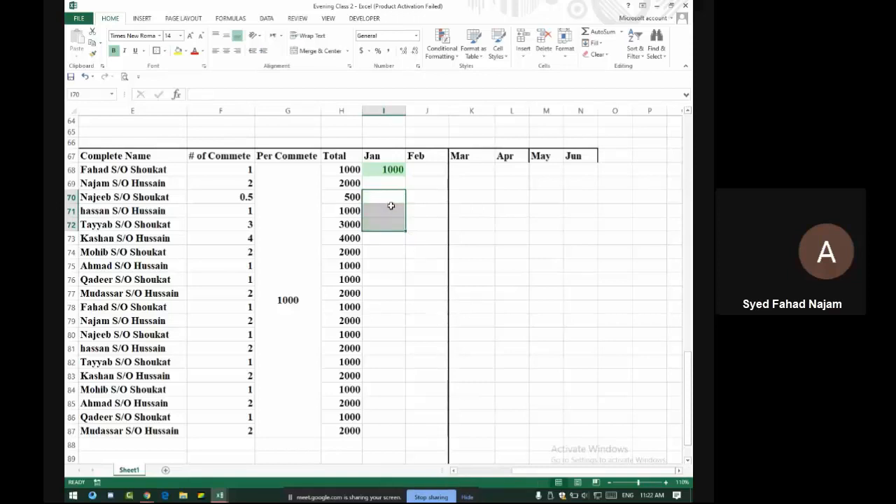
pyautogui.hotkey('alt', 'Tab')
pyautogui.hotkey('alt', 'Tab')
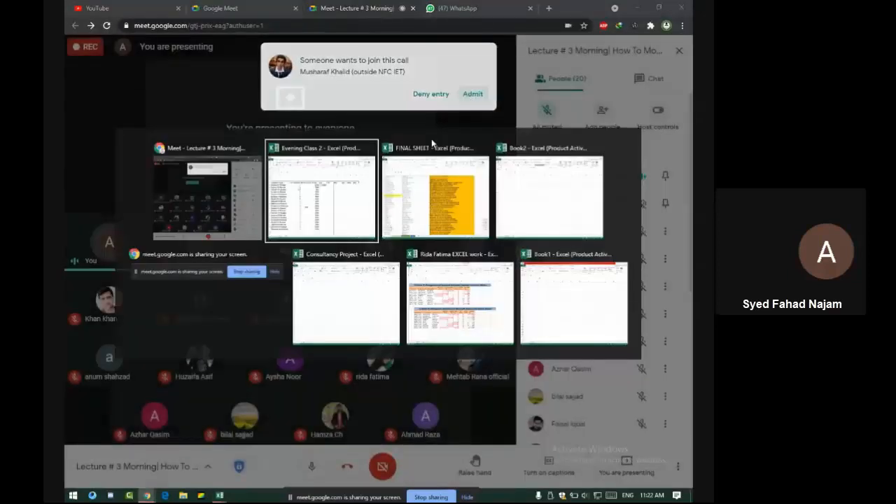
# Start an Equal To rule on I68:N68 with Green Fill and Dark Green Text
pyautogui.click(391, 171)
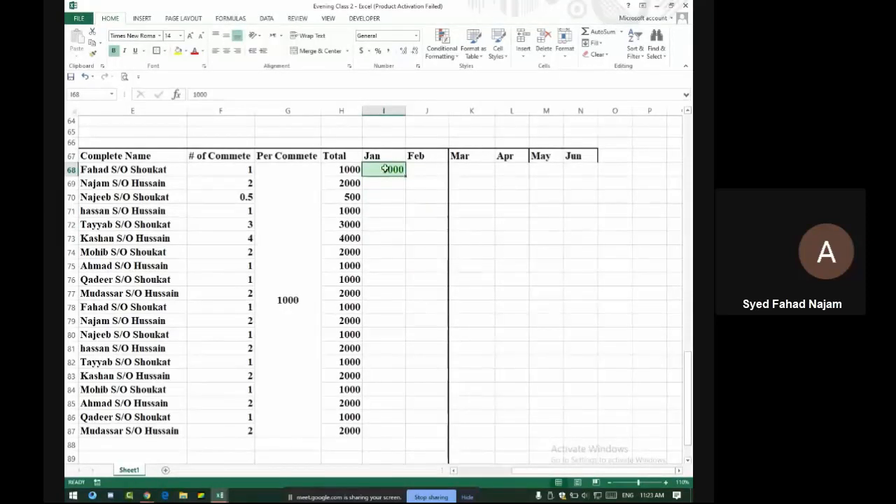
pyautogui.moveTo(384, 169); pyautogui.dragTo(584, 170)
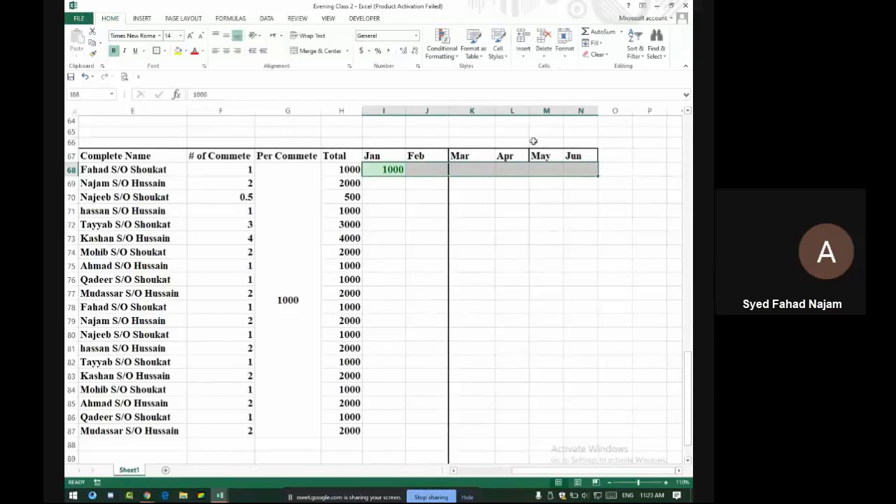
pyautogui.click(441, 45)
pyautogui.moveTo(464, 71)
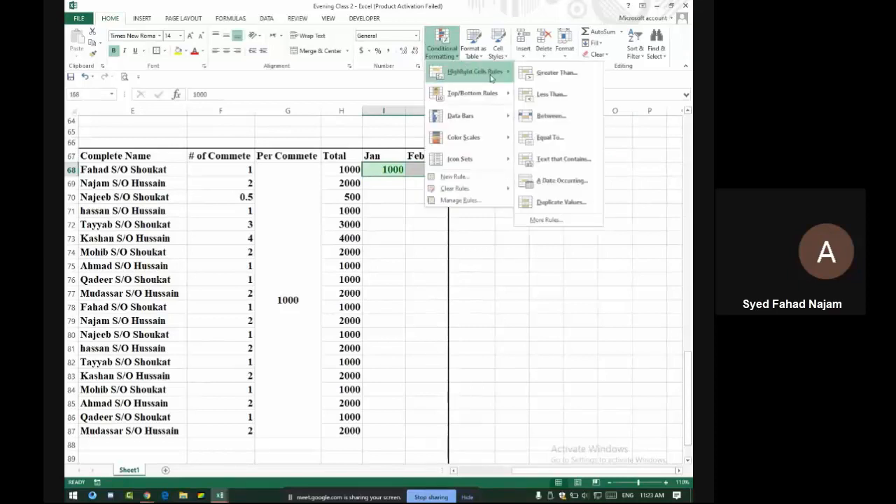
pyautogui.click(558, 143)
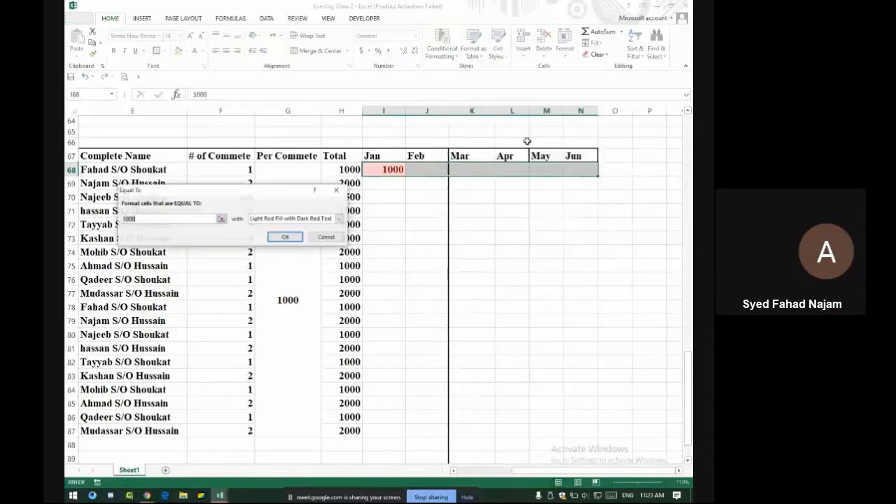
pyautogui.click(272, 219)
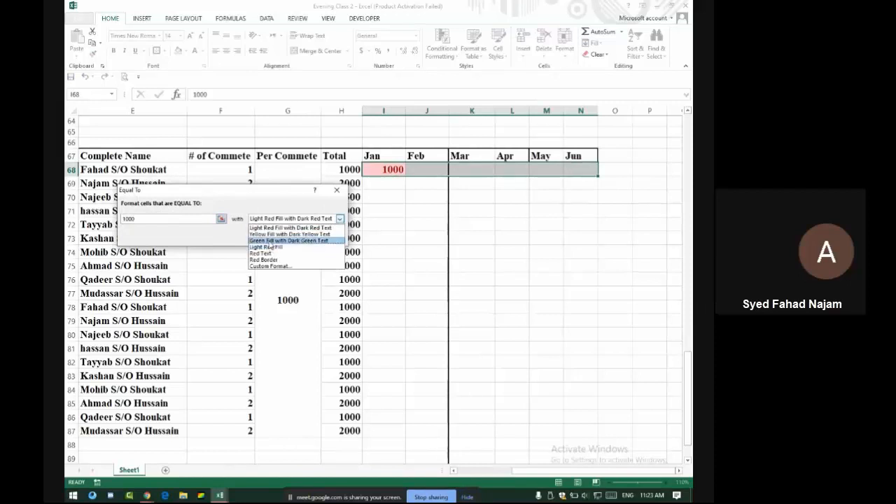
pyautogui.click(270, 241)
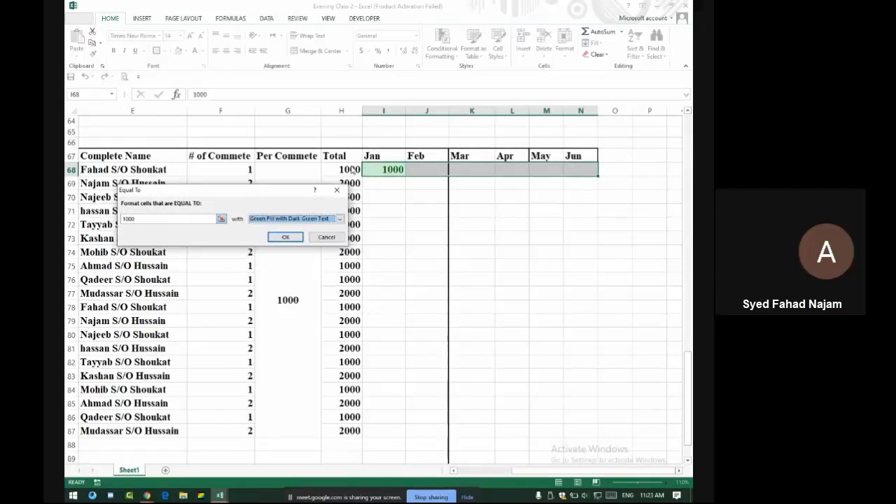
# Set the rule's comparison value to relative H68 instead of 1000 and apply it
pyautogui.click(194, 218)
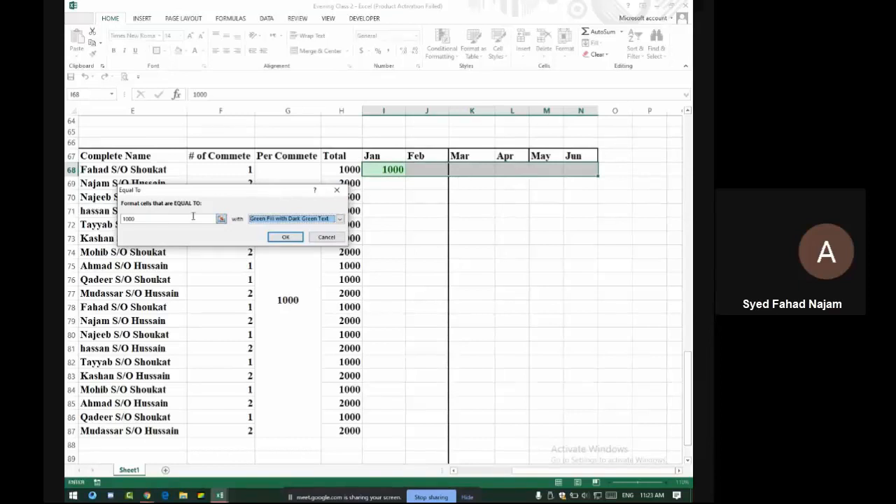
pyautogui.click(336, 168)
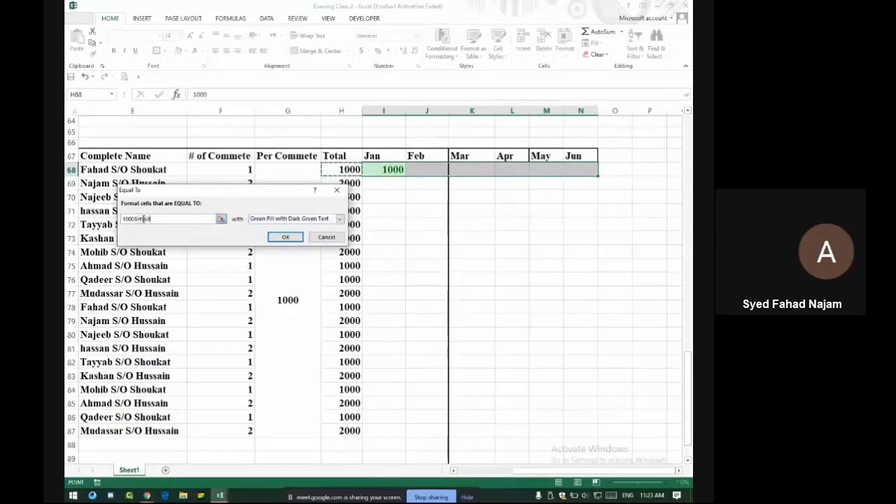
pyautogui.click(134, 219)
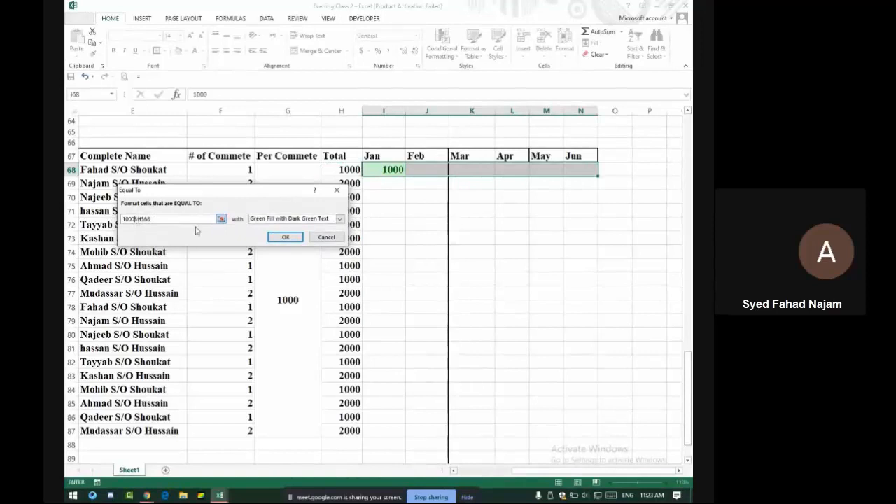
pyautogui.press('BackSpace')
pyautogui.press('BackSpace')
pyautogui.press('BackSpace')
pyautogui.press('BackSpace')
pyautogui.press('Delete')
pyautogui.click(126, 219)
pyautogui.press('Delete')
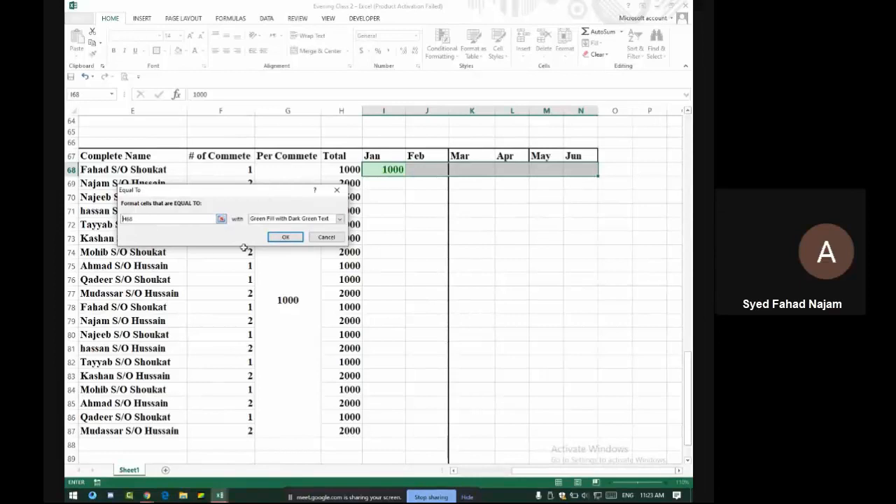
pyautogui.click(286, 238)
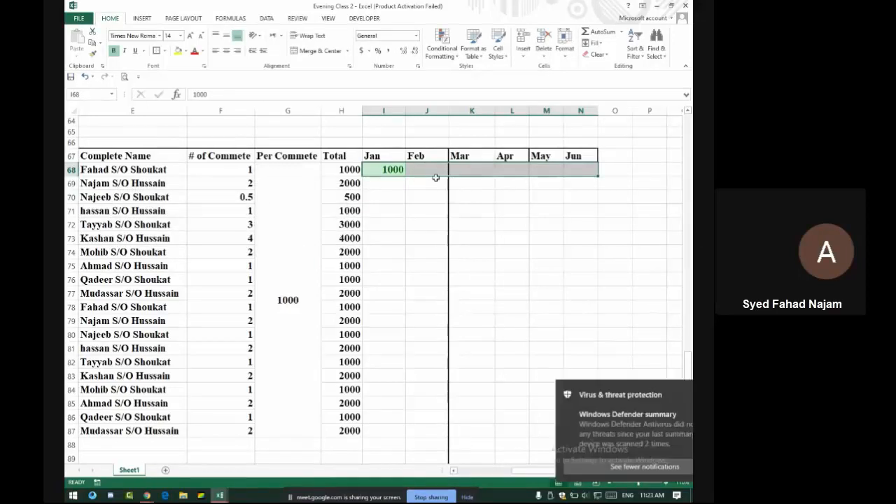
pyautogui.hotkey('alt', 'Tab')
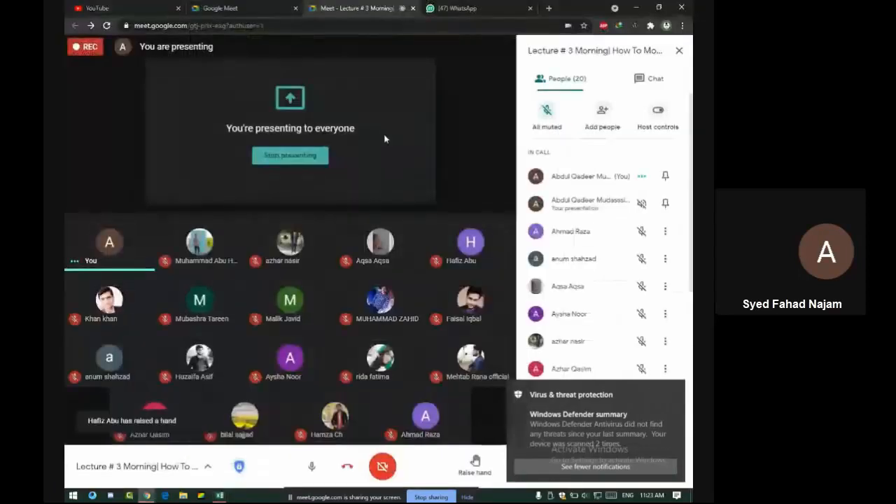
pyautogui.click(654, 78)
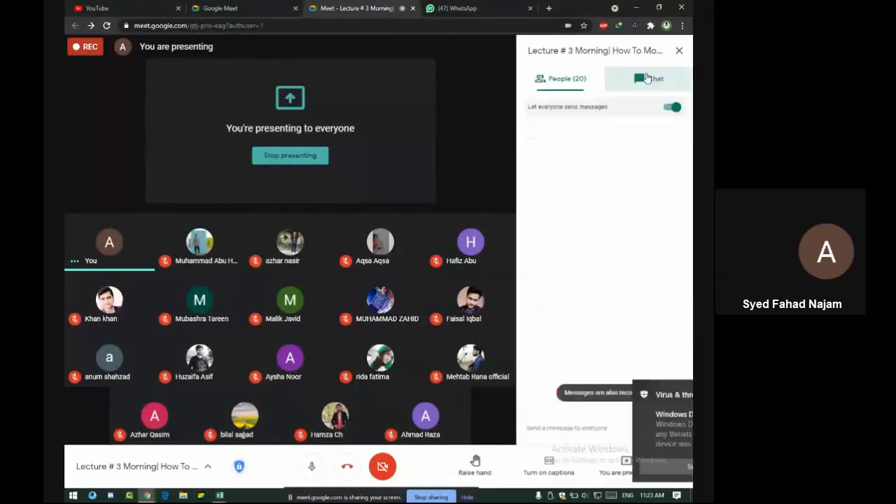
pyautogui.click(569, 80)
pyautogui.hotkey('alt', 'Tab')
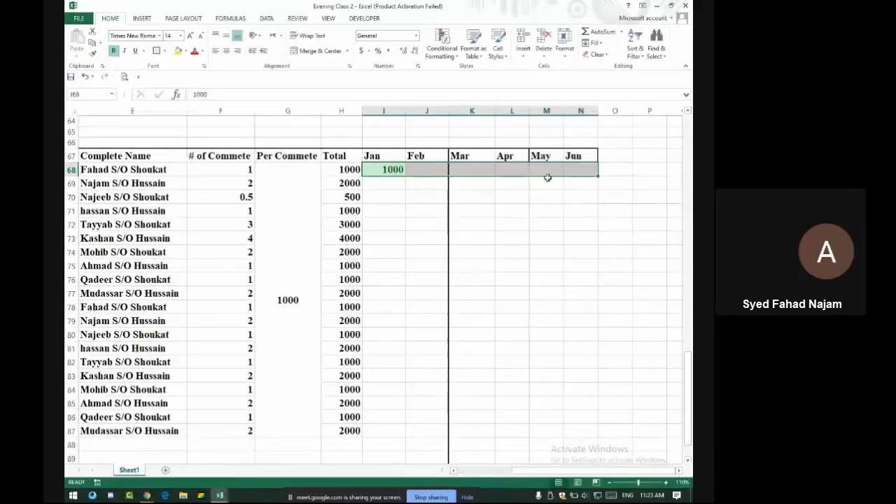
pyautogui.moveTo(599, 177); pyautogui.dragTo(599, 432)
# Keep only the filled formatting down to row 87 and set I69's Jan amount to 1000
pyautogui.click(604, 443)
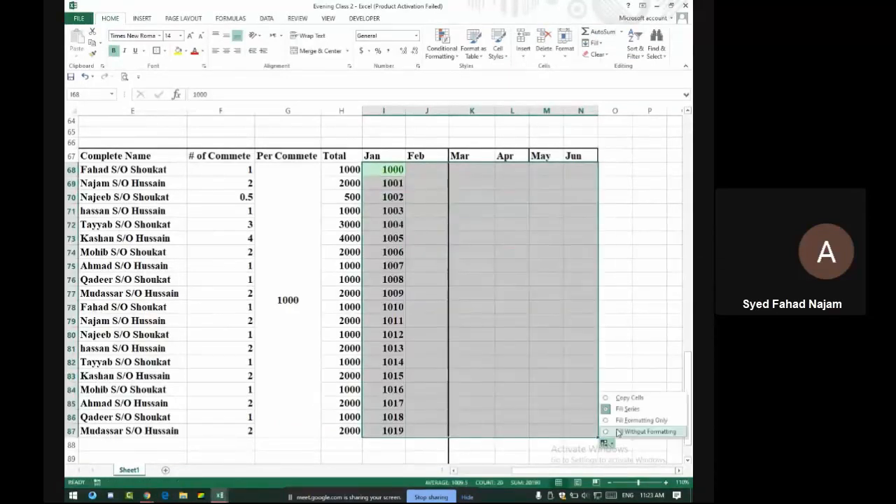
pyautogui.click(624, 421)
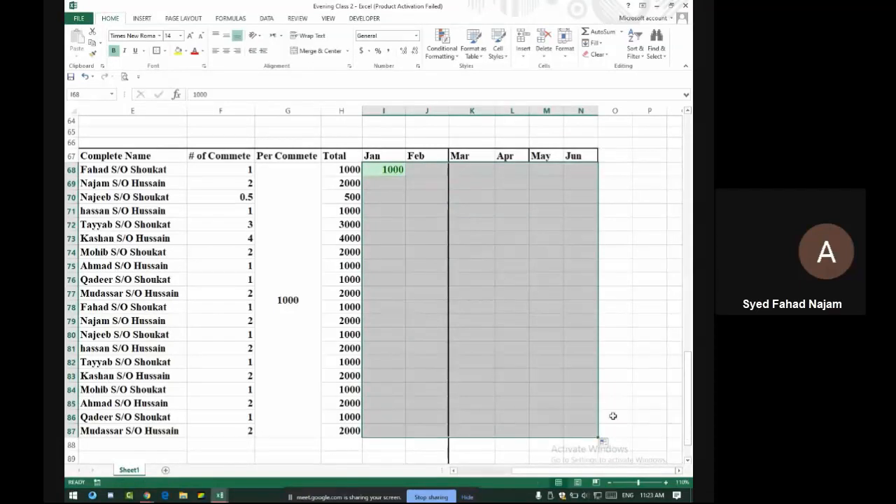
pyautogui.click(387, 185)
pyautogui.write('2000')
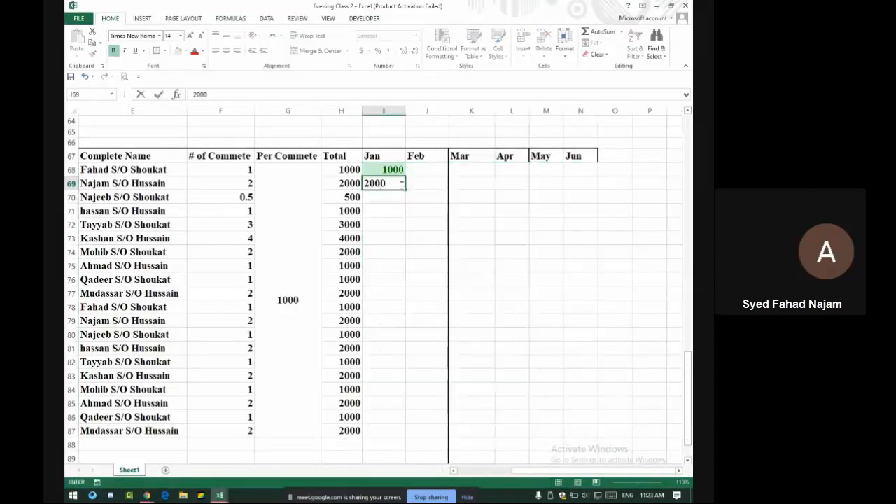
pyautogui.press('Return')
pyautogui.click(401, 184)
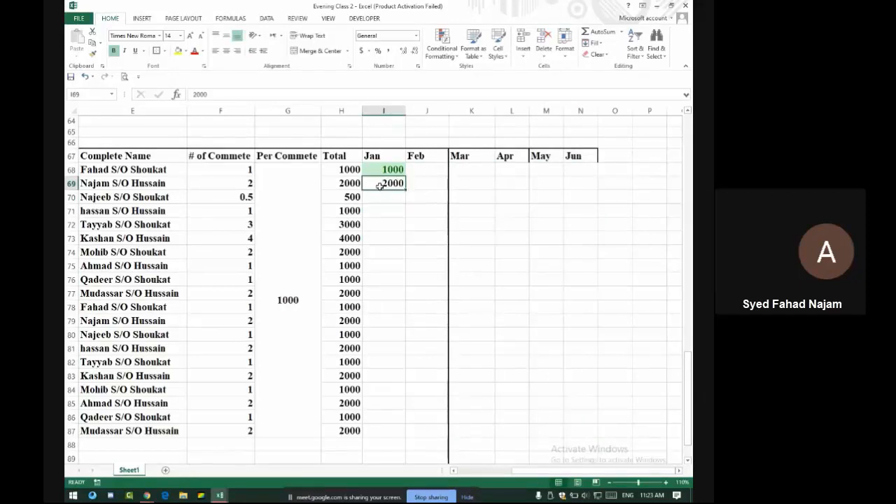
pyautogui.write('1000')
pyautogui.press('Return')
pyautogui.moveTo(388, 170); pyautogui.dragTo(586, 168)
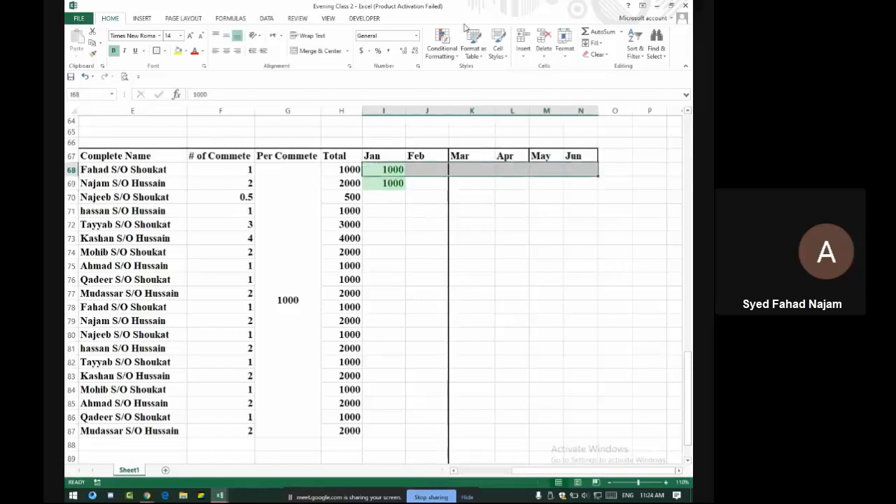
# Start an Equal To highlight rule by mistake and cancel it
pyautogui.click(442, 47)
pyautogui.moveTo(474, 74)
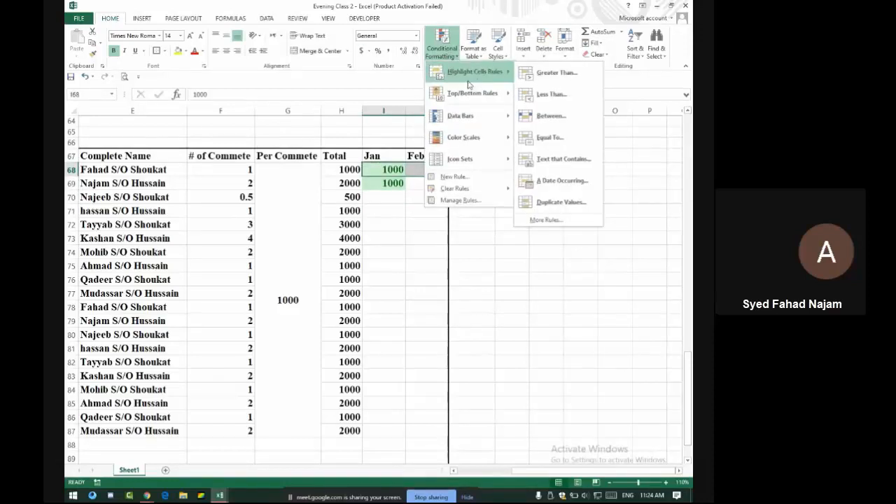
pyautogui.click(551, 137)
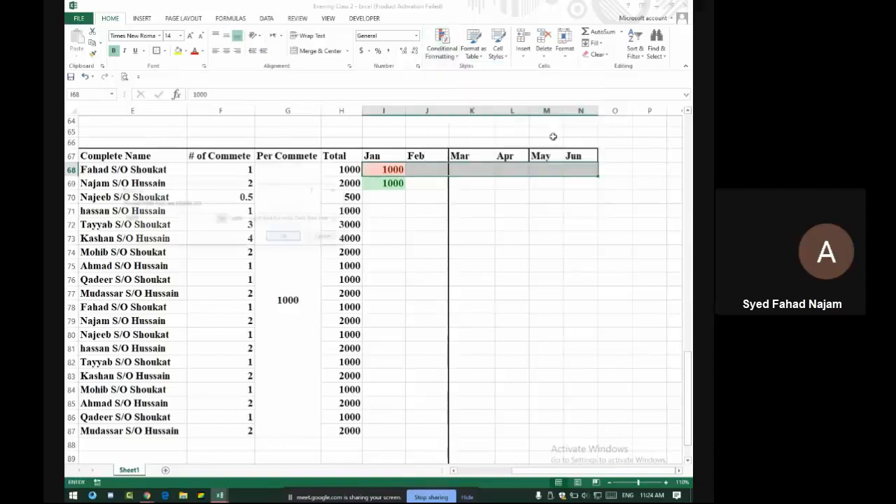
pyautogui.click(322, 235)
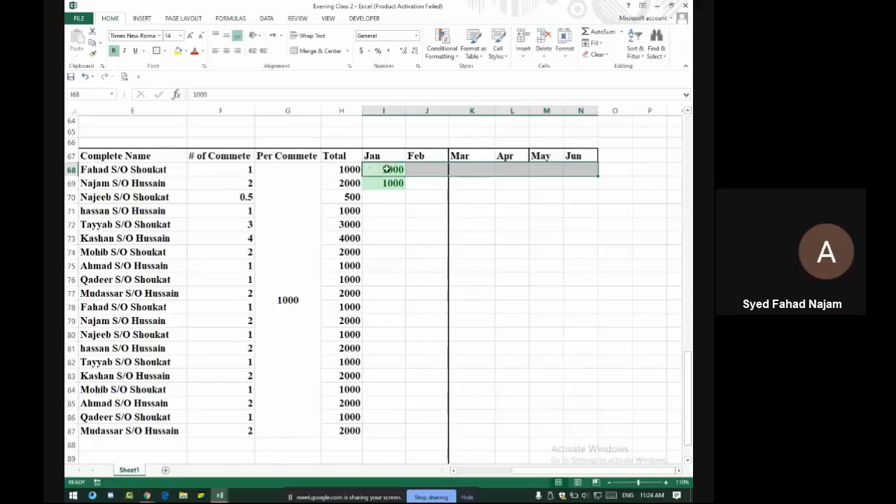
# Add a Less Than =H68 rule with Light Red Fill to row 68's month cells
pyautogui.click(442, 46)
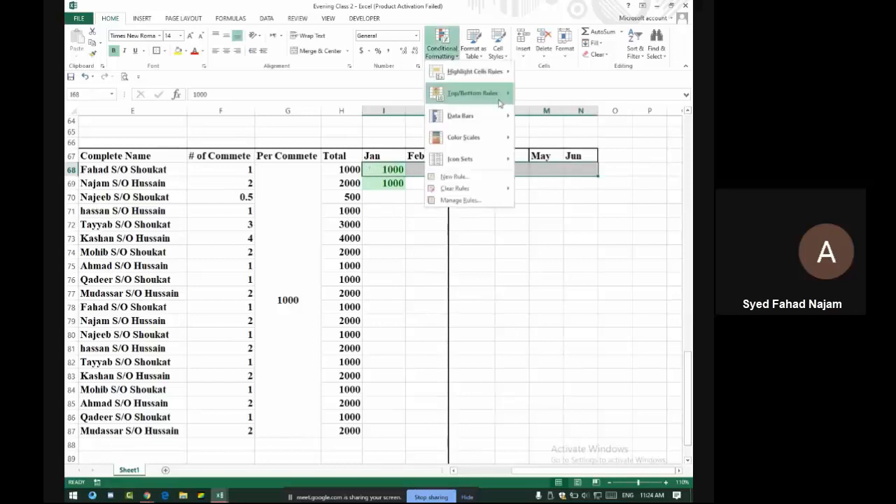
pyautogui.moveTo(490, 71)
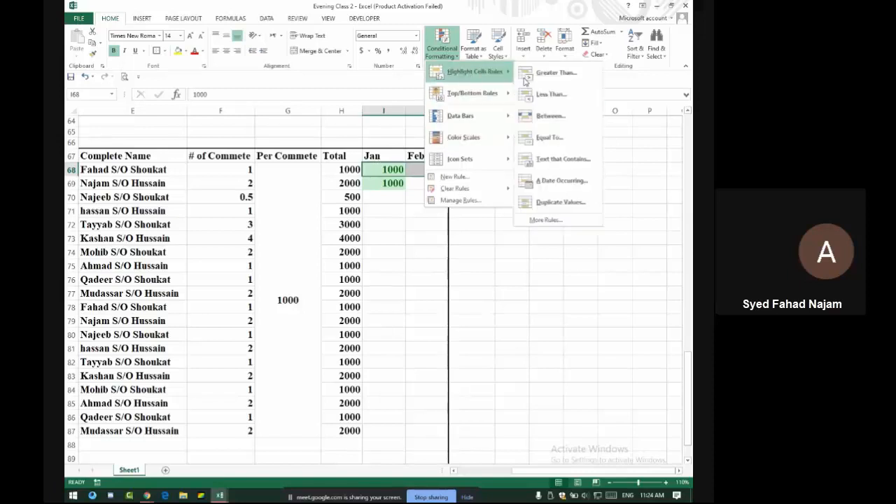
pyautogui.click(568, 96)
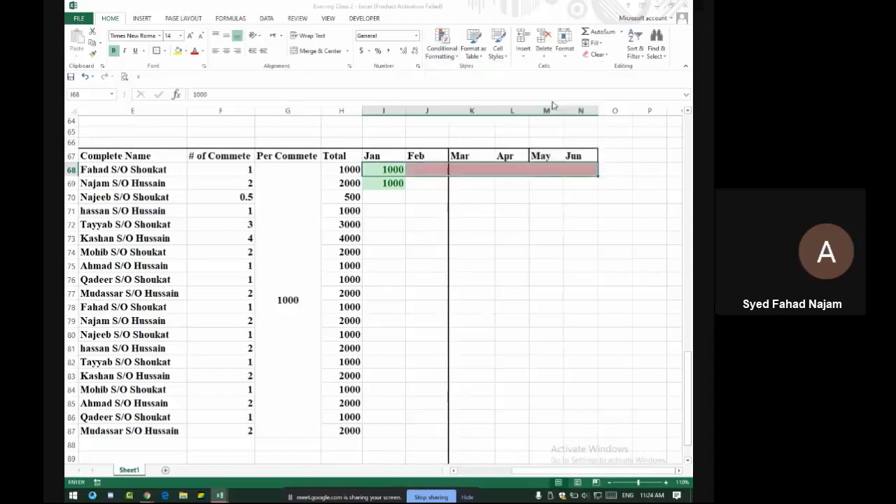
pyautogui.click(341, 169)
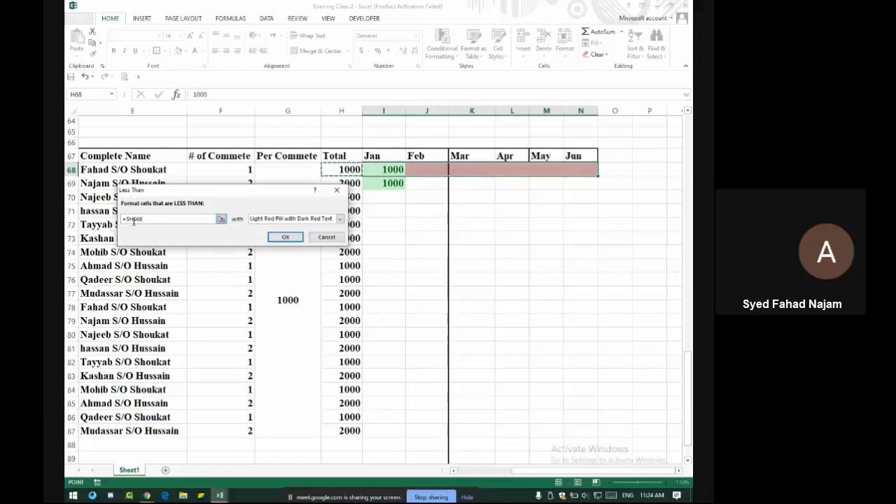
pyautogui.click(152, 218)
pyautogui.click(126, 219)
pyautogui.press('BackSpace')
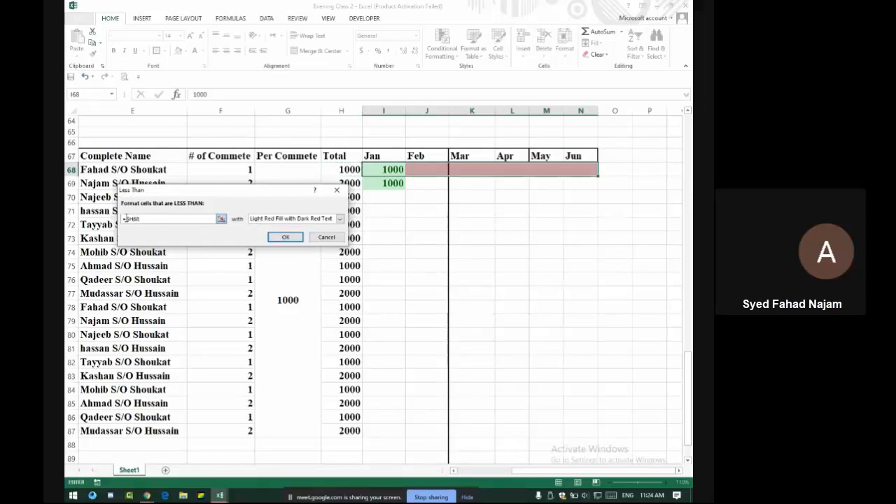
pyautogui.click(286, 237)
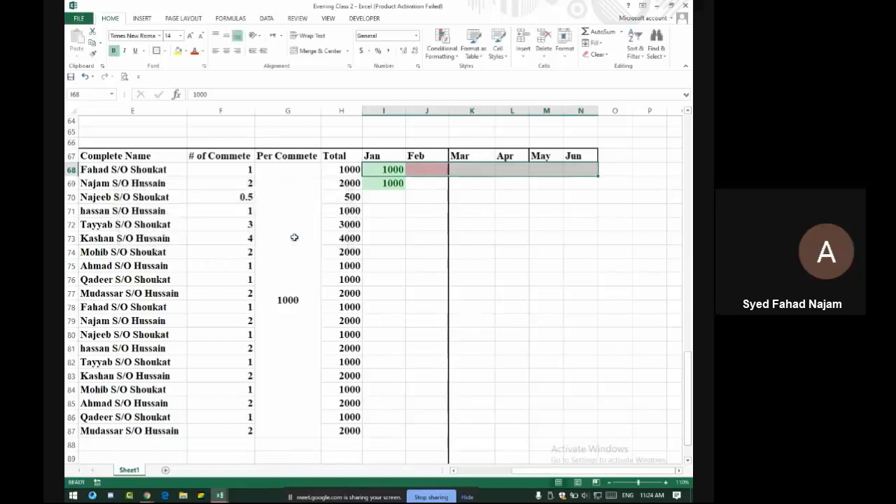
# Add a Between 500 and 800 rule with Yellow Fill and Dark Yellow Text to I68:N68
pyautogui.click(445, 46)
pyautogui.moveTo(483, 72)
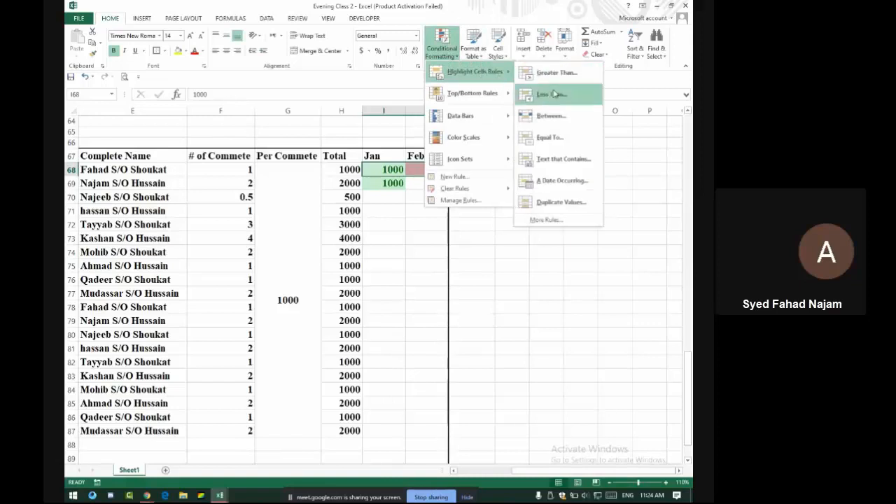
pyautogui.click(564, 122)
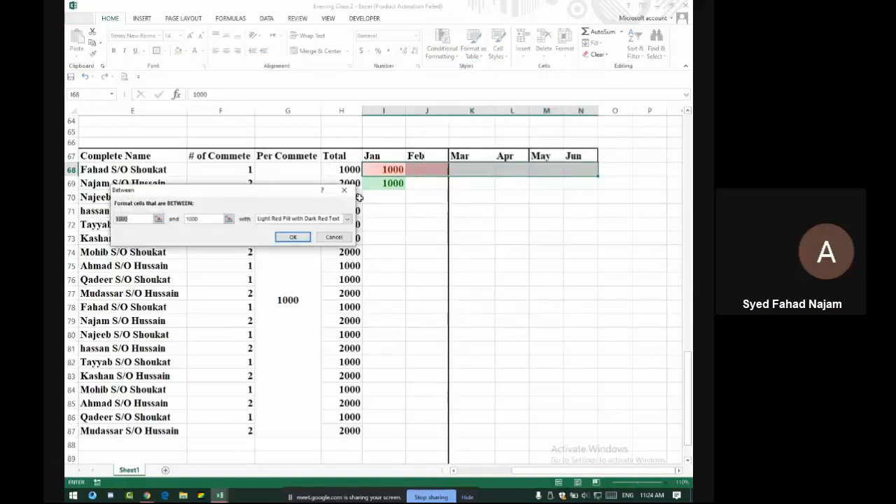
pyautogui.write('500')
pyautogui.doubleClick(215, 218)
pyautogui.write('800')
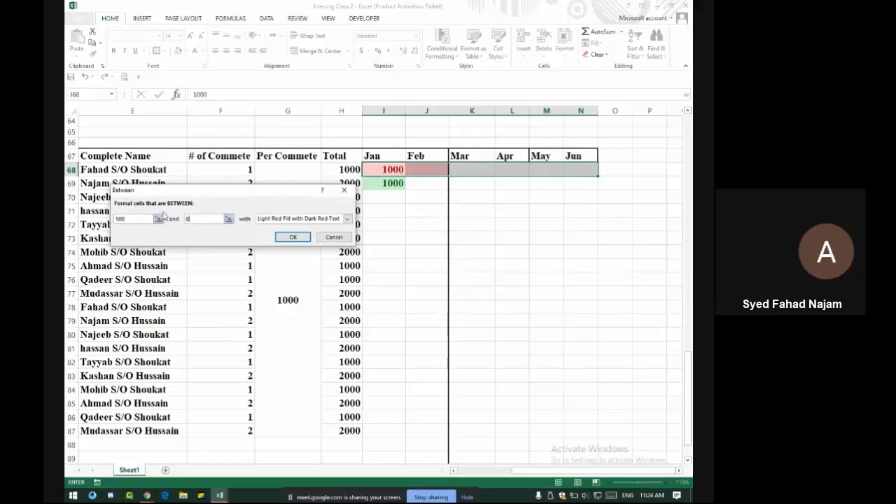
pyautogui.click(297, 219)
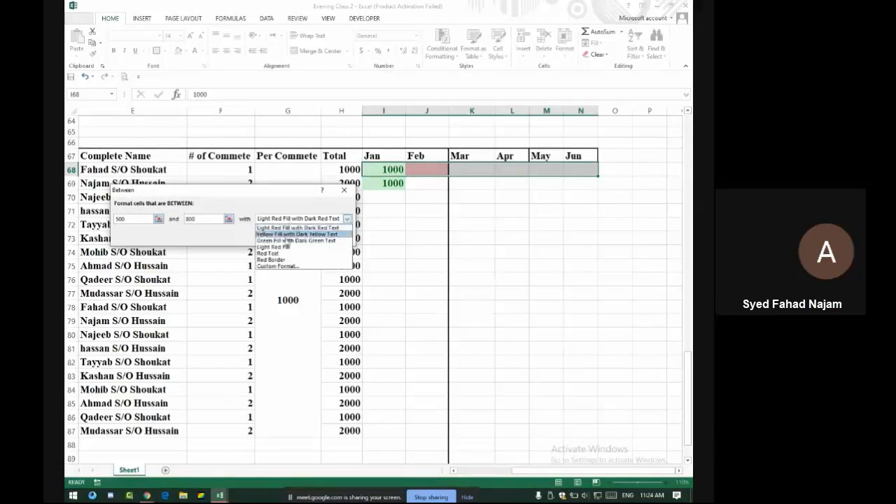
pyautogui.click(284, 235)
pyautogui.click(285, 237)
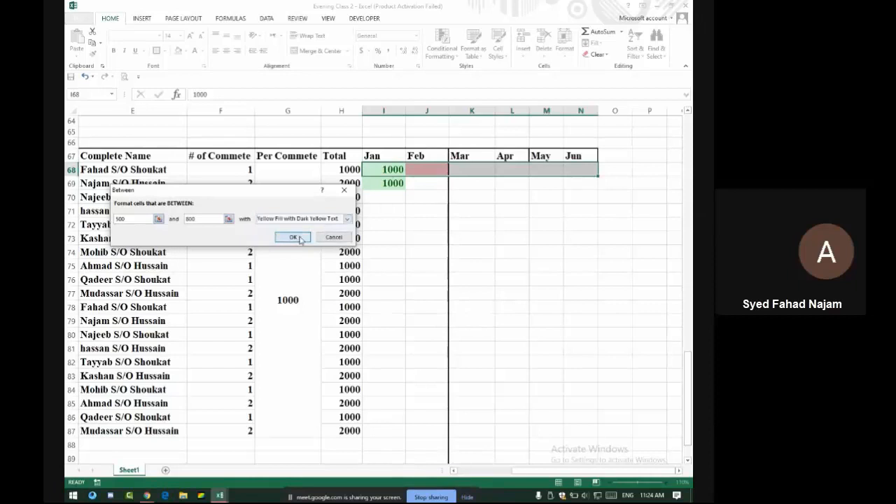
pyautogui.click(432, 169)
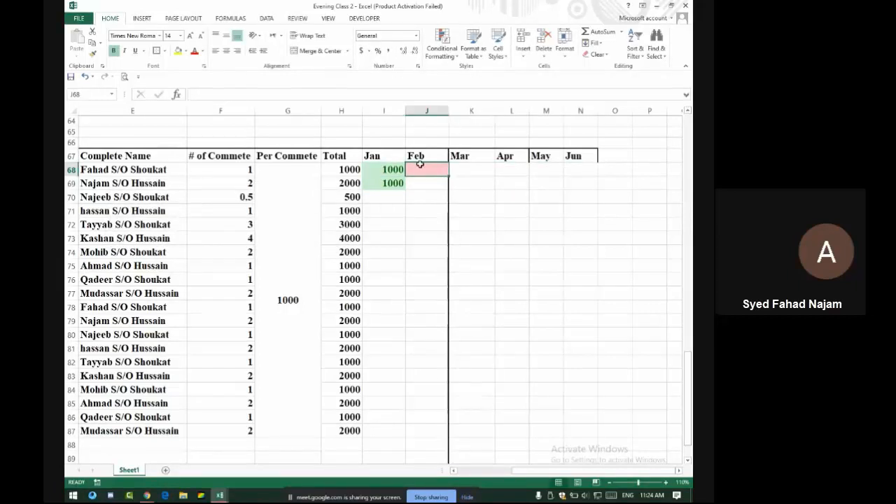
# Enter row 68's test payments: Feb 500, Mar 400, Apr 1000 and May 900
pyautogui.write('500')
pyautogui.press('Return')
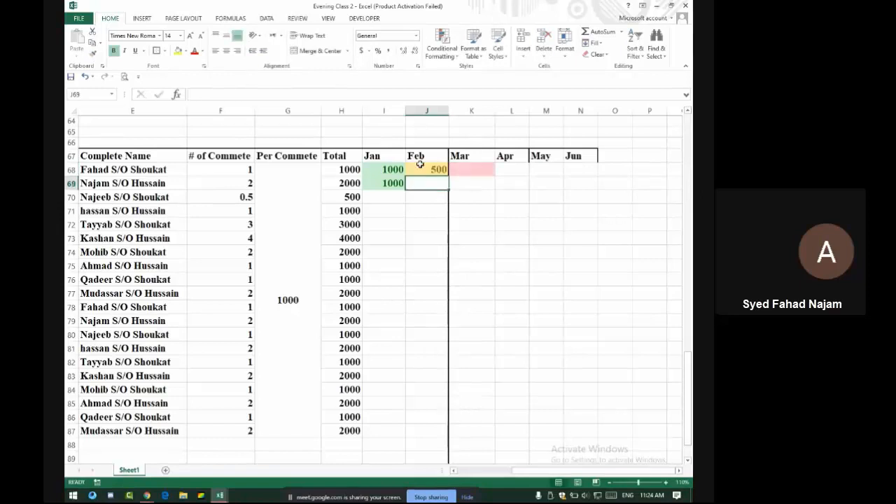
pyautogui.click(477, 170)
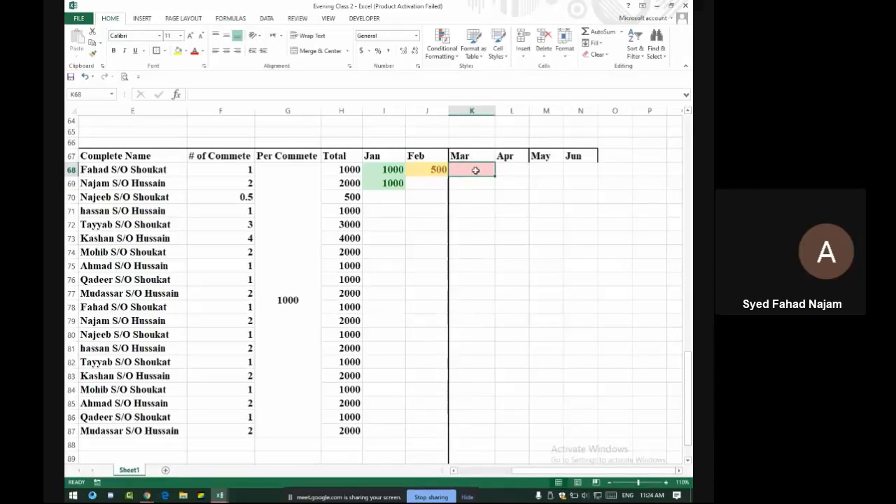
pyautogui.write('400')
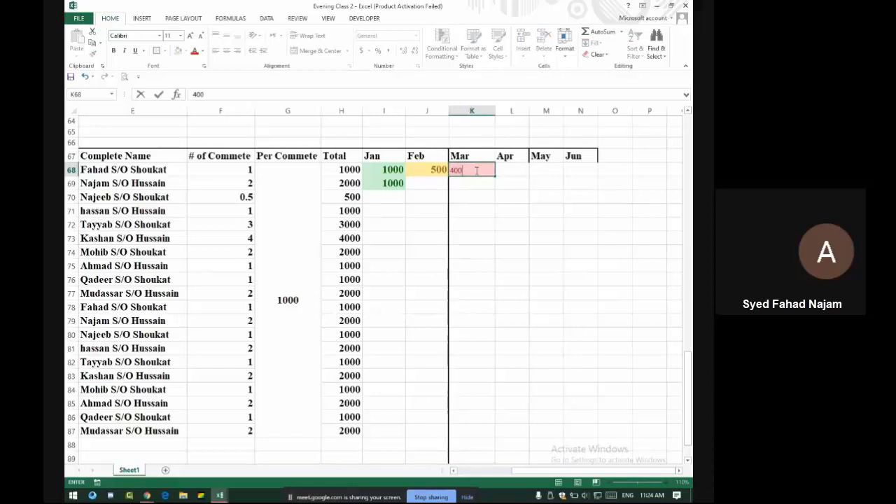
pyautogui.press('Return')
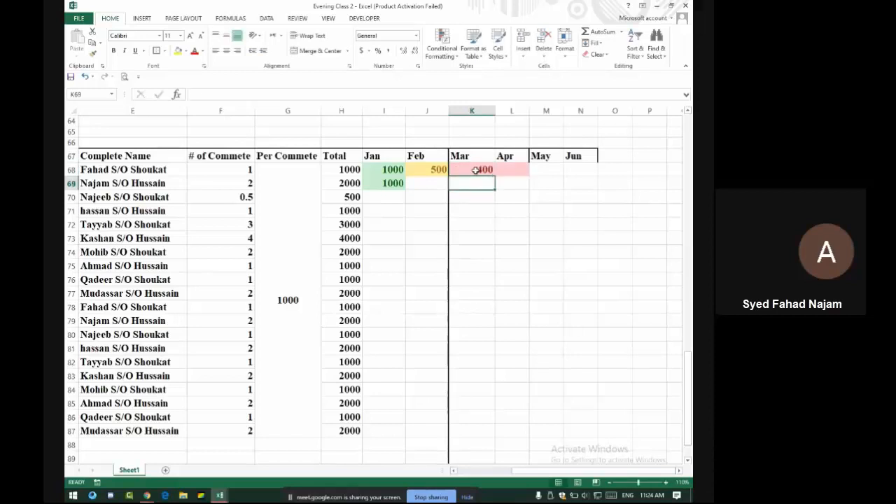
pyautogui.click(522, 169)
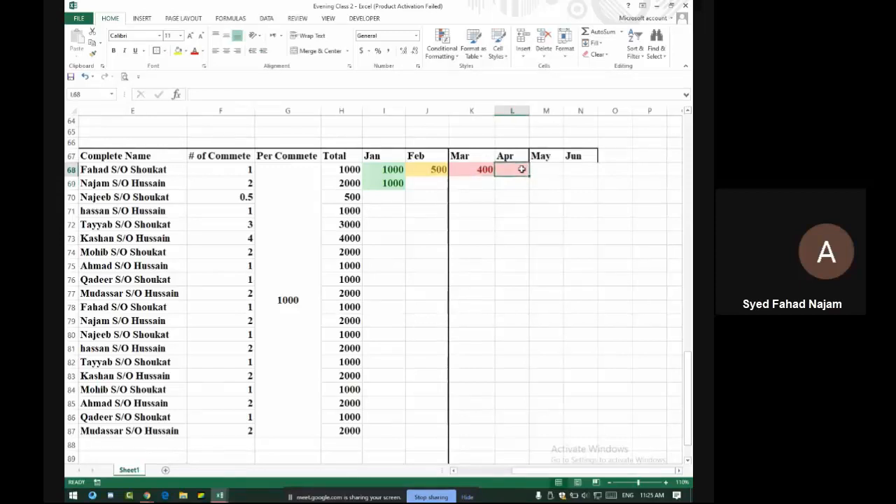
pyautogui.write('1000')
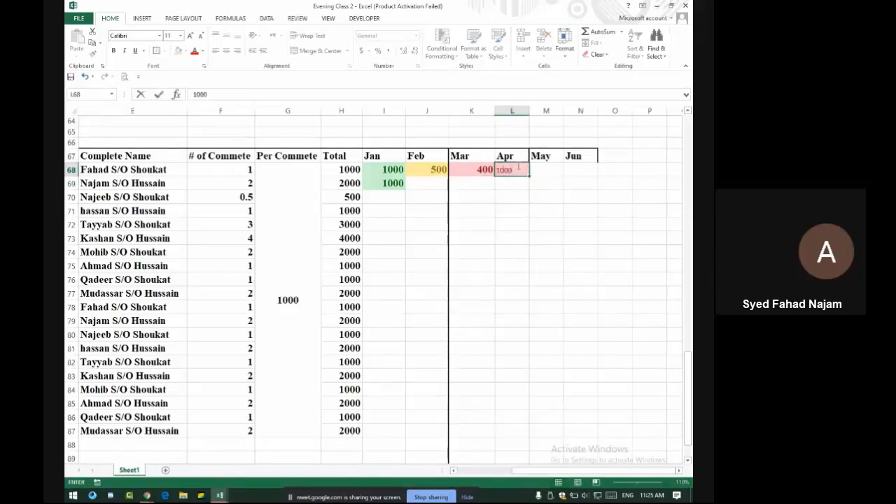
pyautogui.press('Return')
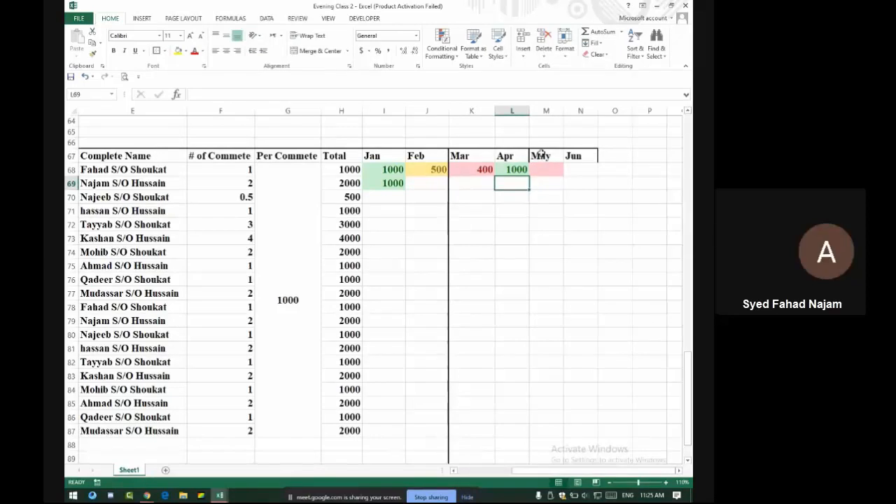
pyautogui.click(542, 169)
pyautogui.write('900')
pyautogui.press('Return')
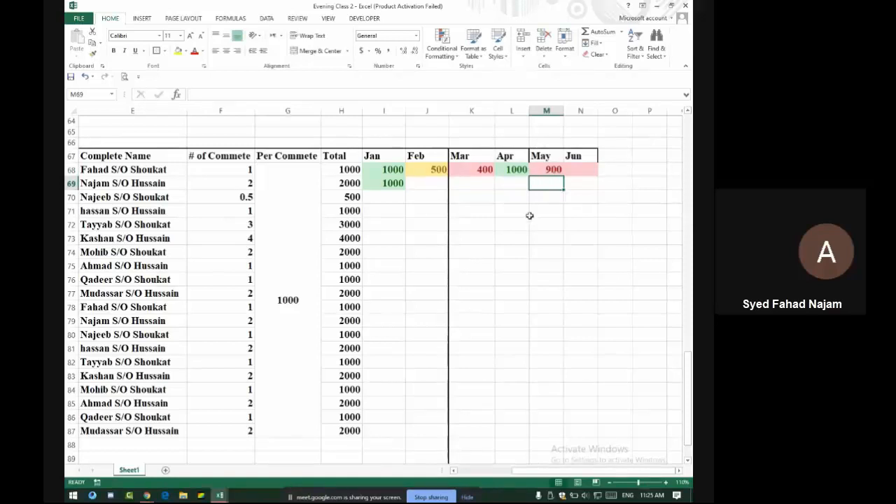
pyautogui.click(432, 172)
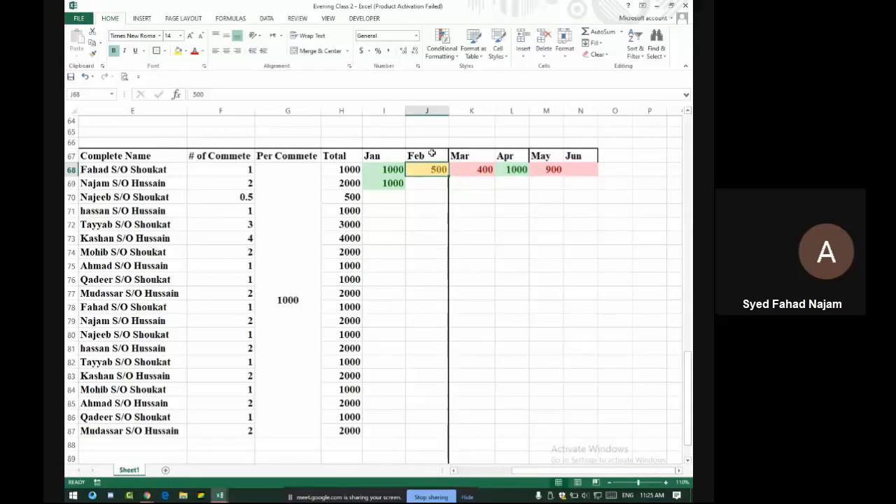
# Add a Between 550 and 999 highlight rule to row 68's Jan–Jun payments, then change May to 850
pyautogui.moveTo(384, 171); pyautogui.dragTo(578, 170)
pyautogui.click(452, 53)
pyautogui.moveTo(476, 72)
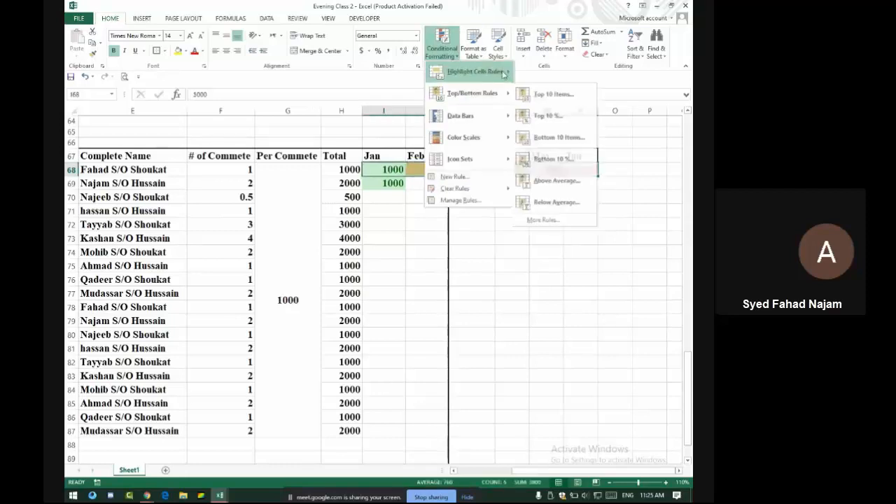
pyautogui.click(550, 116)
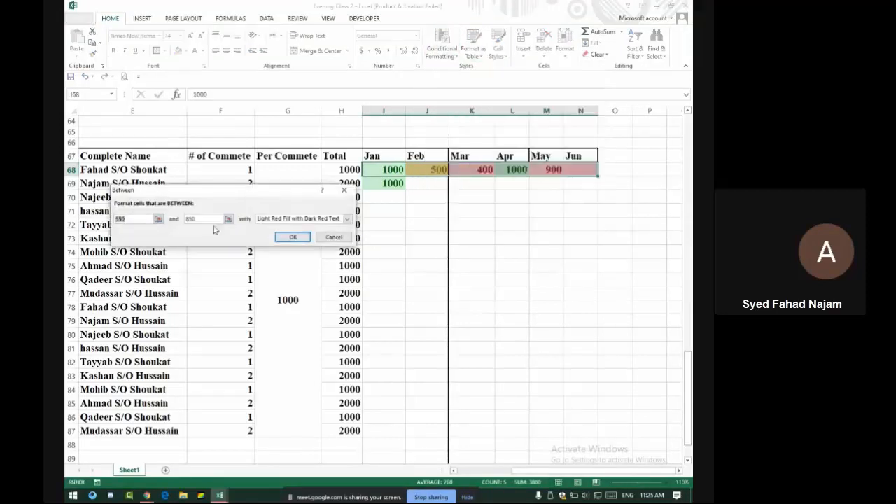
pyautogui.write('999')
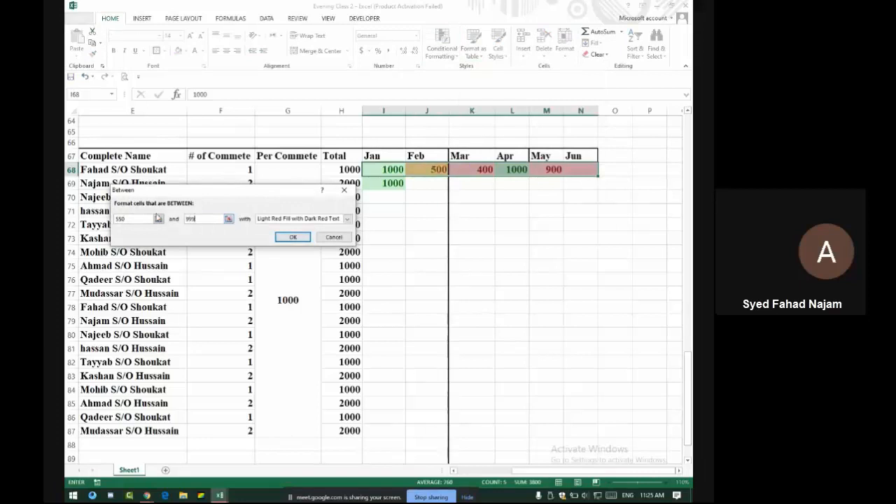
pyautogui.press('Return')
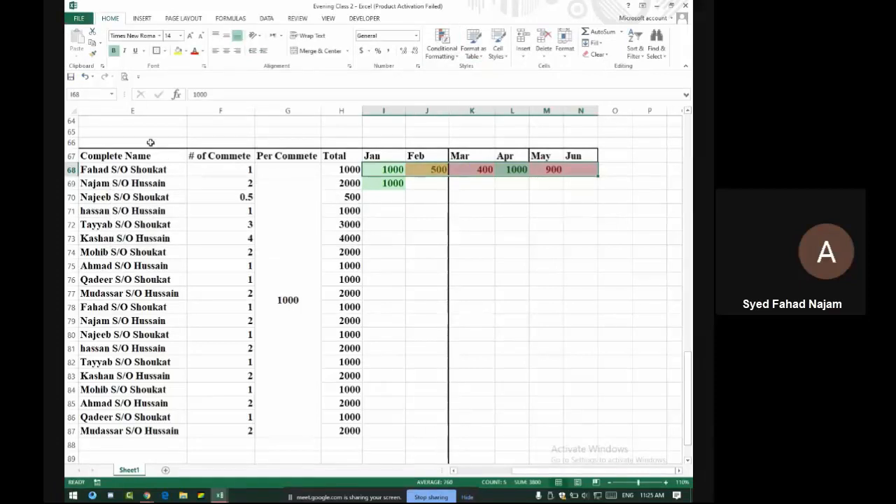
pyautogui.click(534, 171)
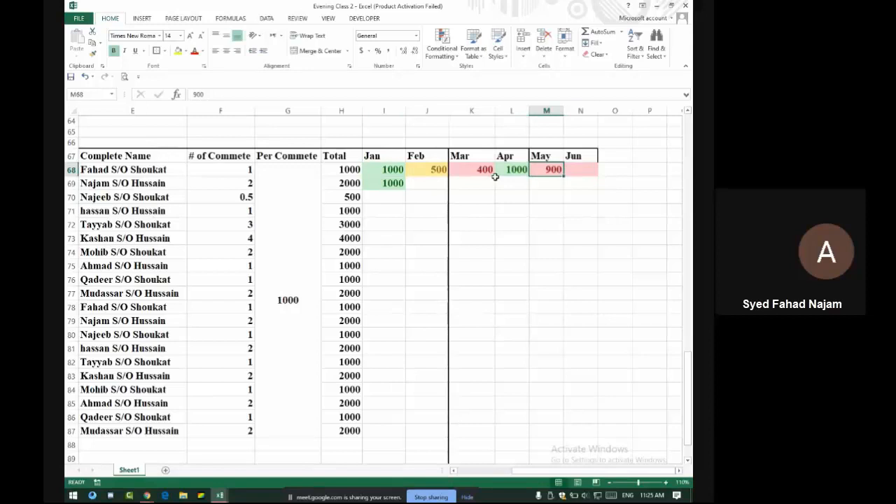
pyautogui.write('850')
pyautogui.press('Return')
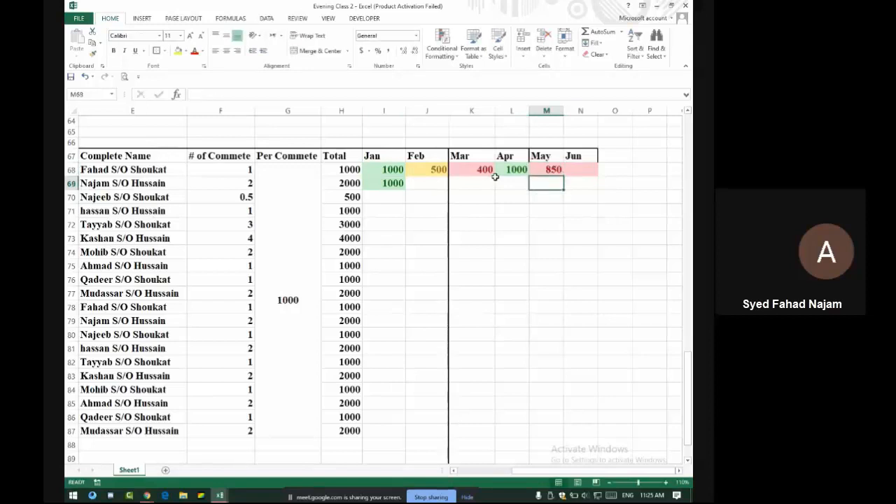
# Add a Less Than 500 highlight rule to the same row 68 payments
pyautogui.moveTo(374, 169); pyautogui.dragTo(581, 169)
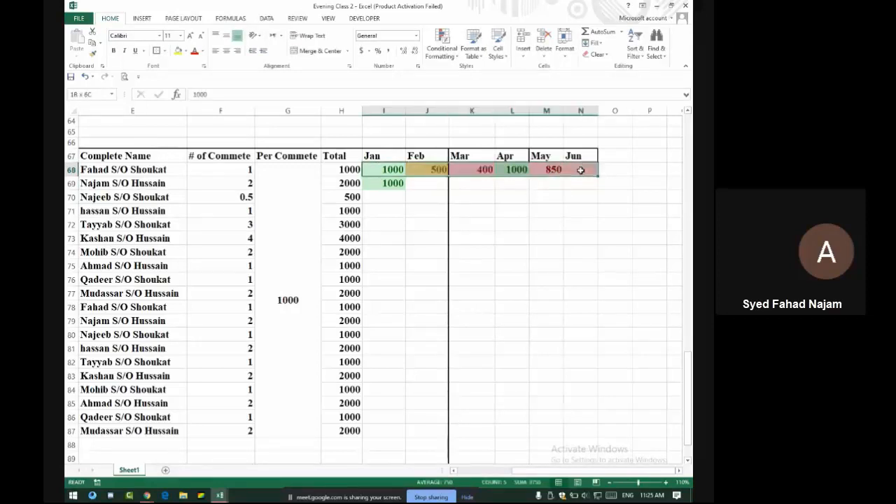
pyautogui.click(441, 46)
pyautogui.moveTo(497, 73)
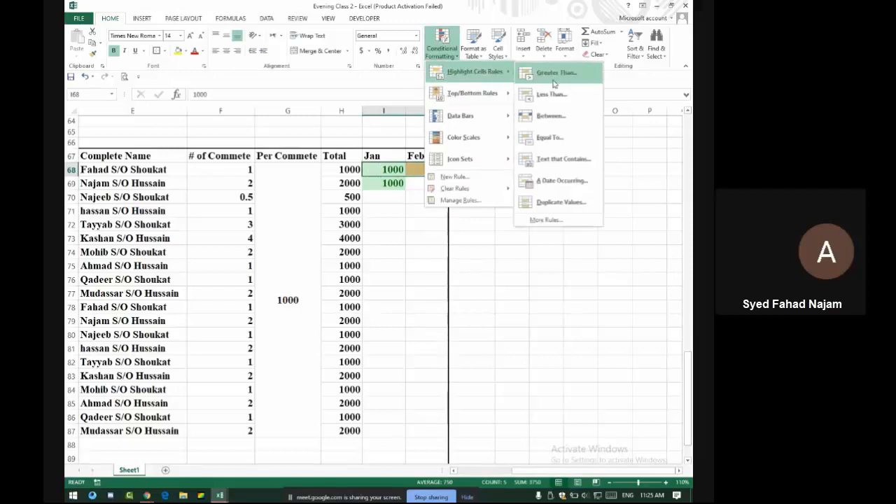
pyautogui.click(553, 93)
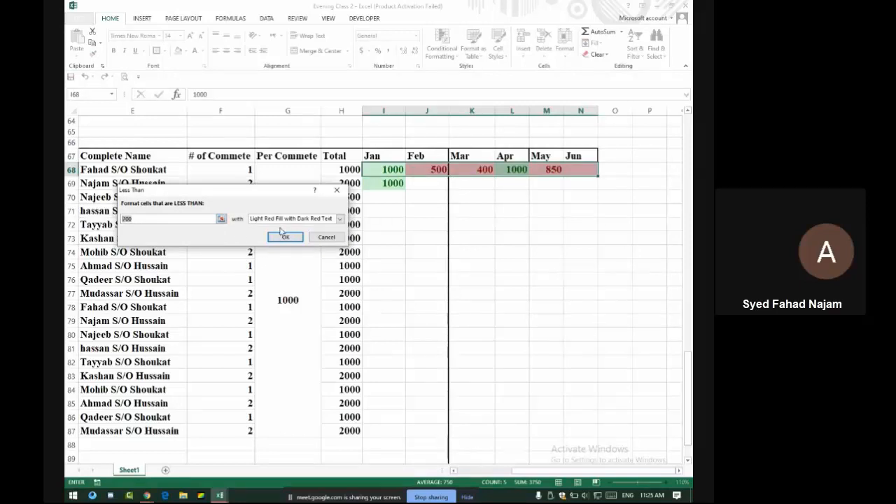
pyautogui.write('500')
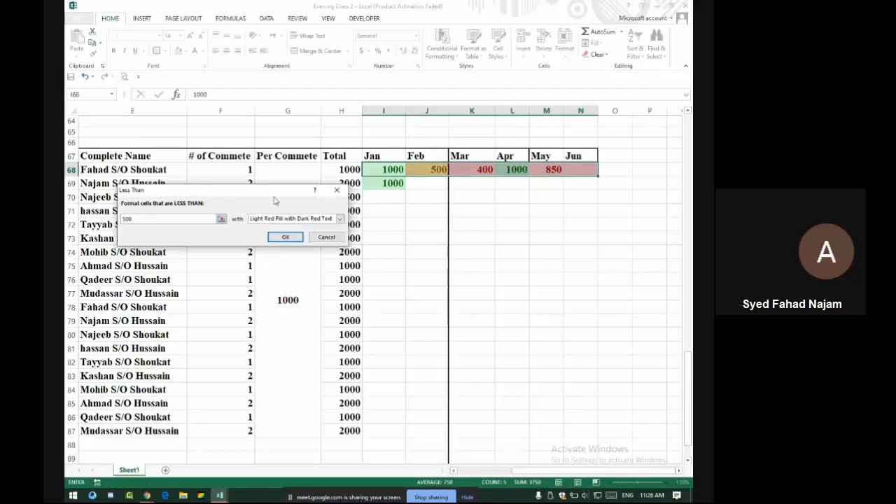
pyautogui.click(286, 237)
pyautogui.click(505, 186)
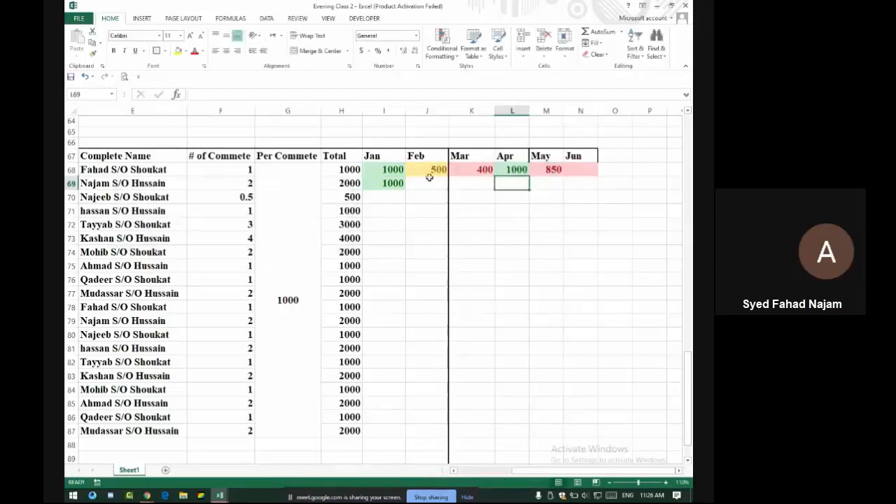
# Test the rules by entering 450 in May, then restore May to 850
pyautogui.moveTo(386, 171); pyautogui.dragTo(576, 170)
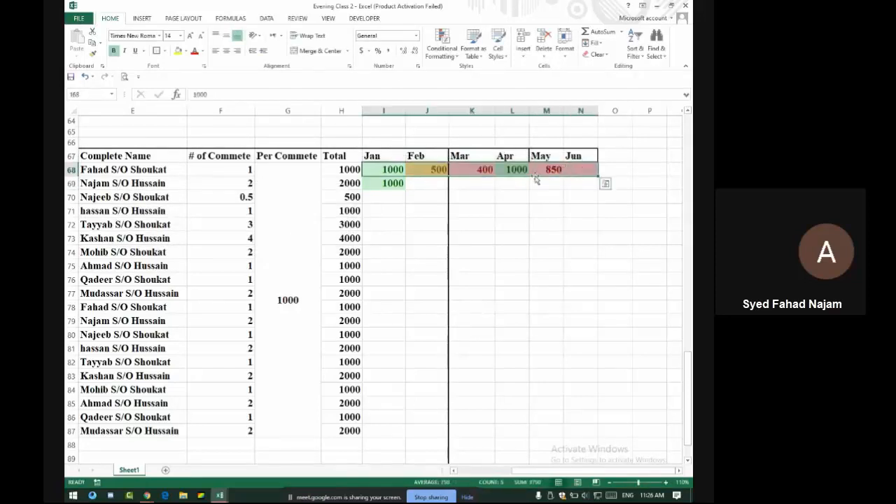
pyautogui.click(540, 170)
pyautogui.write('456')
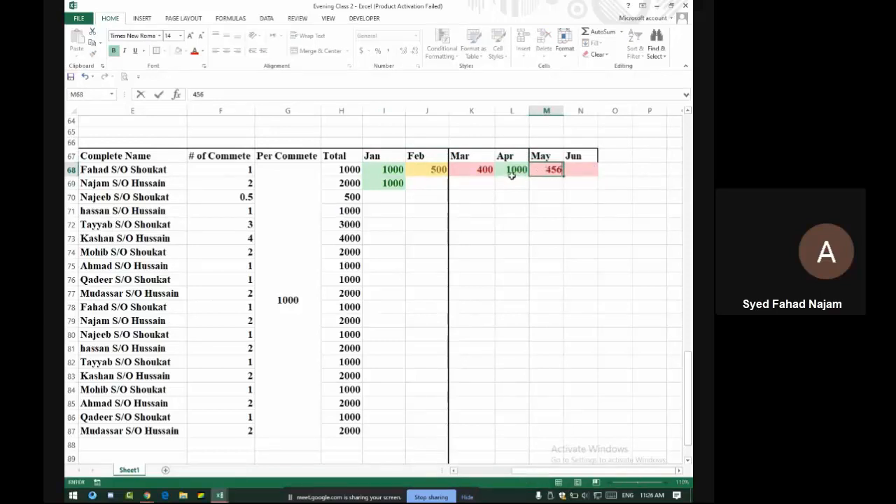
pyautogui.press('BackSpace')
pyautogui.write('0')
pyautogui.press('Return')
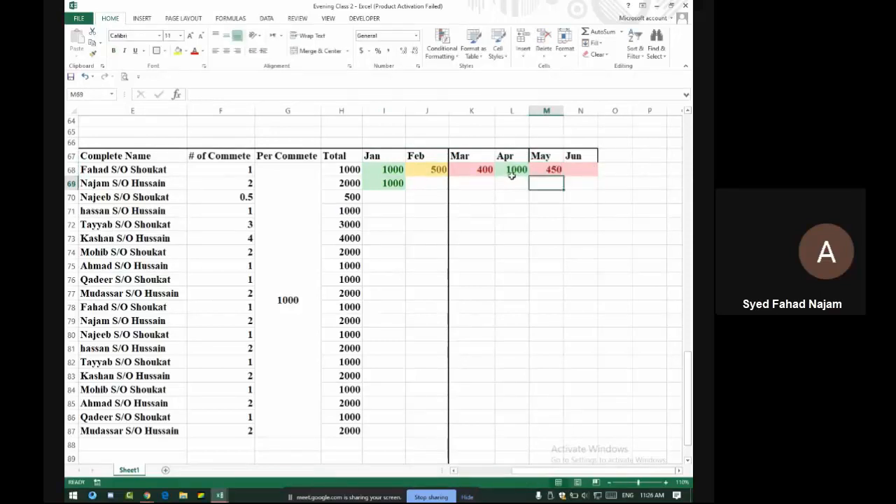
pyautogui.press('Up')
pyautogui.write('850')
pyautogui.press('Return')
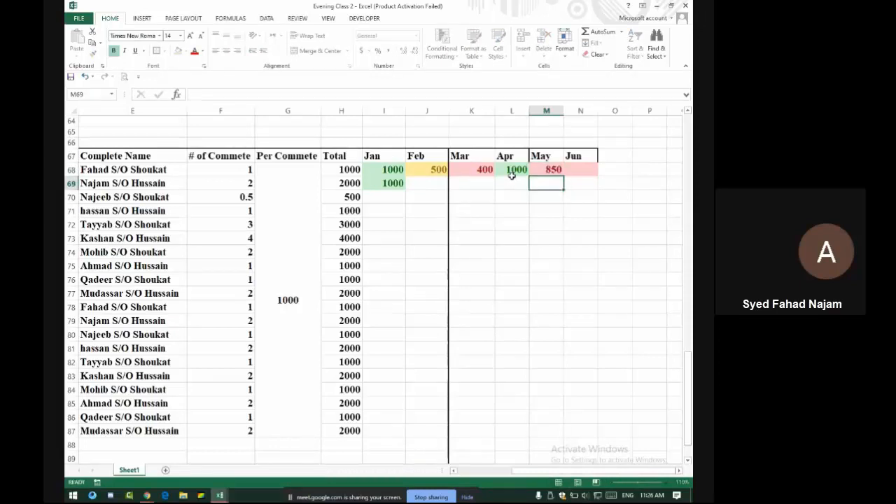
pyautogui.moveTo(378, 168); pyautogui.dragTo(592, 169)
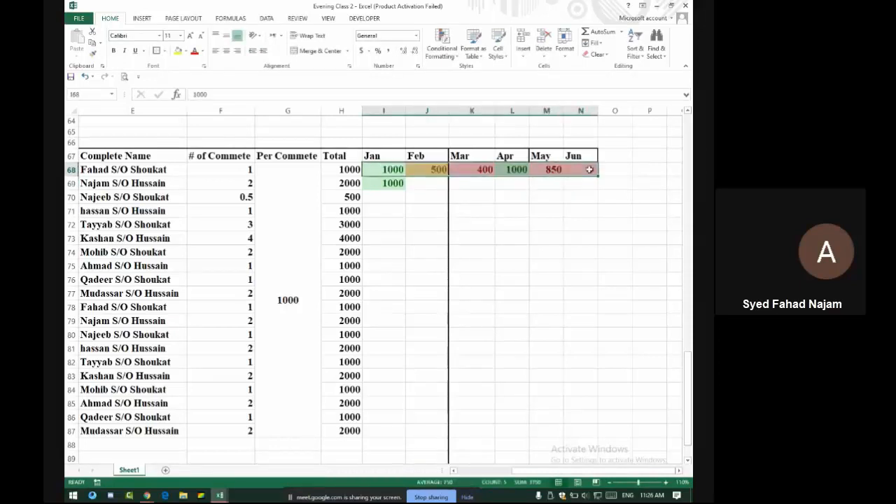
# Clear all existing formatting from row 68's payments, abandoning a Greater Than rule
pyautogui.click(605, 57)
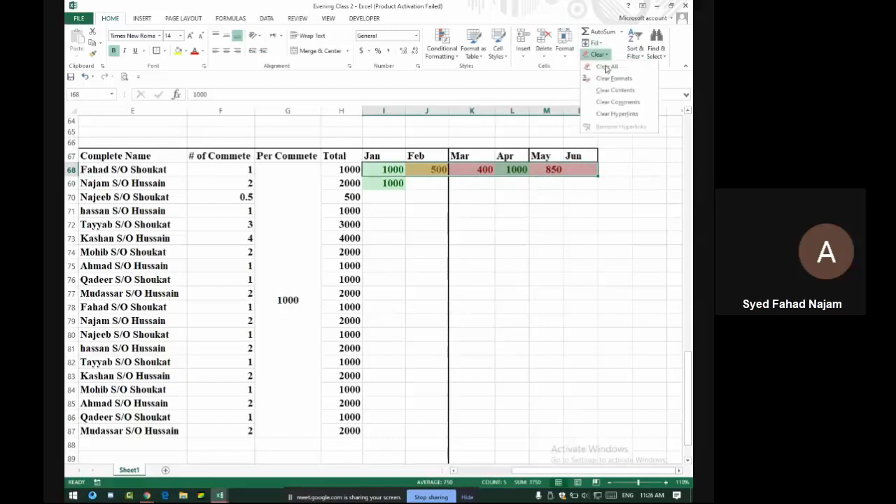
pyautogui.click(616, 75)
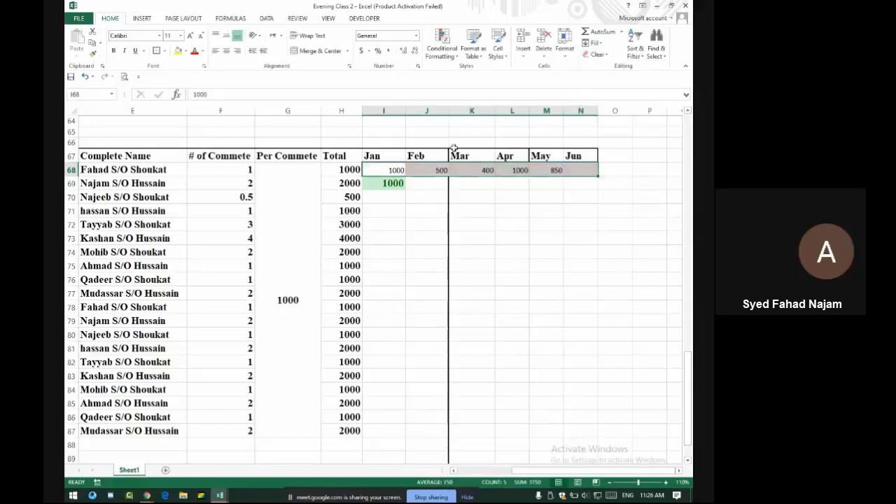
pyautogui.click(442, 45)
pyautogui.moveTo(498, 77)
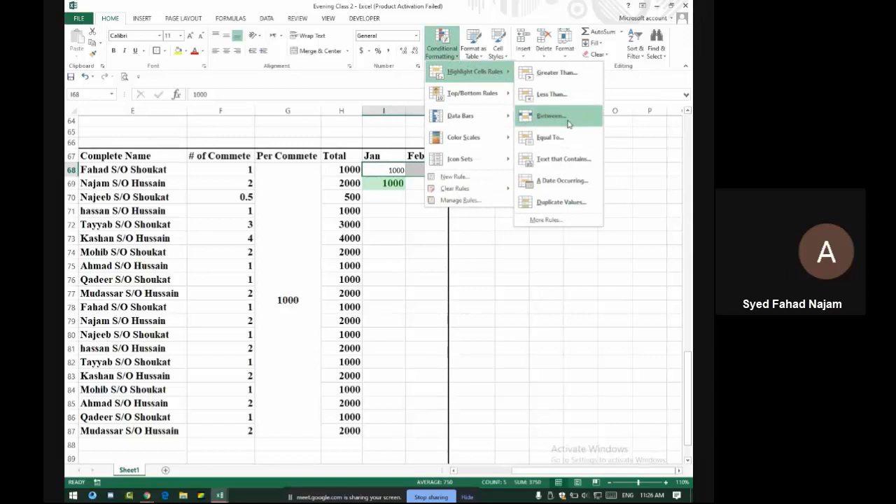
pyautogui.click(553, 74)
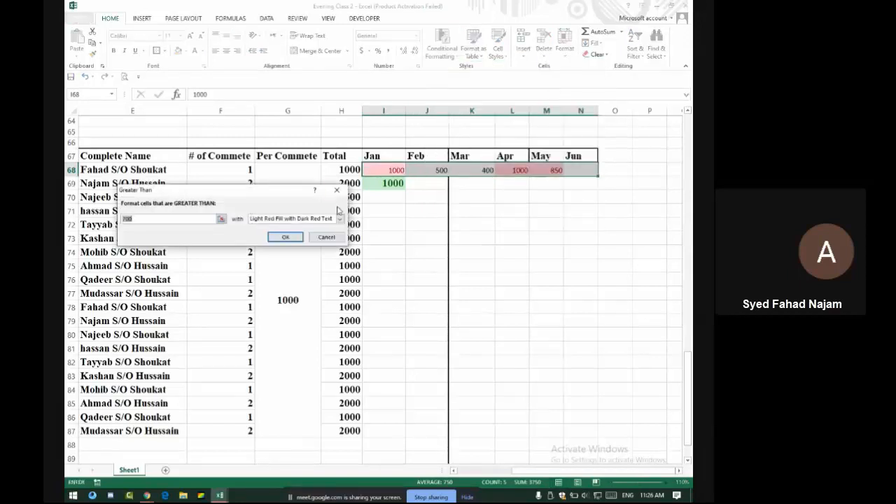
pyautogui.click(336, 190)
# Add an Equal To rule matching the H68 total with green fill and dark green text
pyautogui.click(442, 48)
pyautogui.moveTo(459, 70)
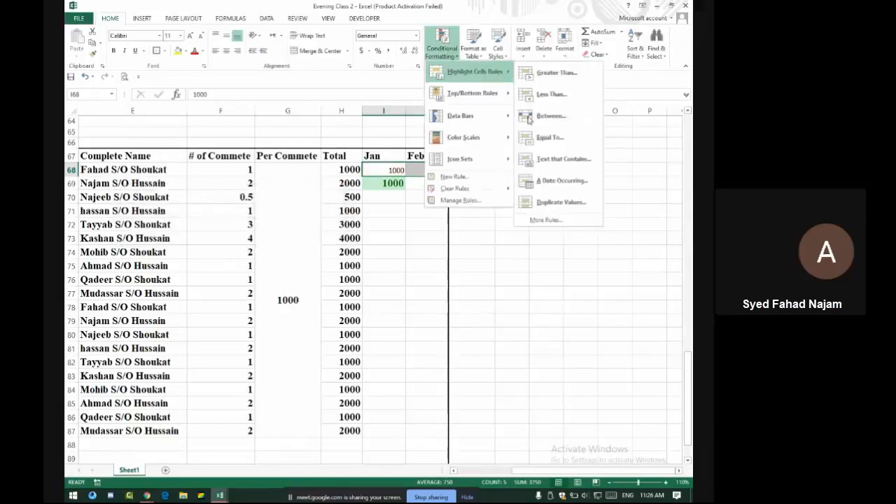
pyautogui.click(541, 138)
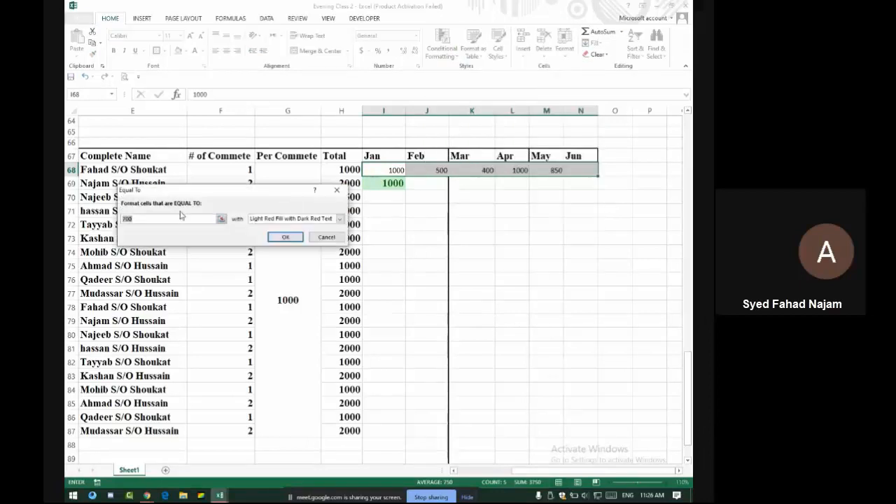
pyautogui.click(348, 170)
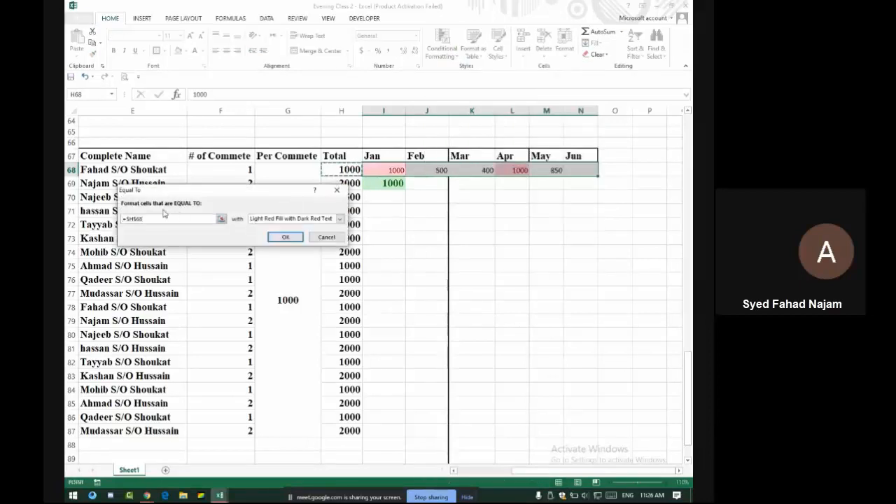
pyautogui.click(289, 219)
pyautogui.click(288, 240)
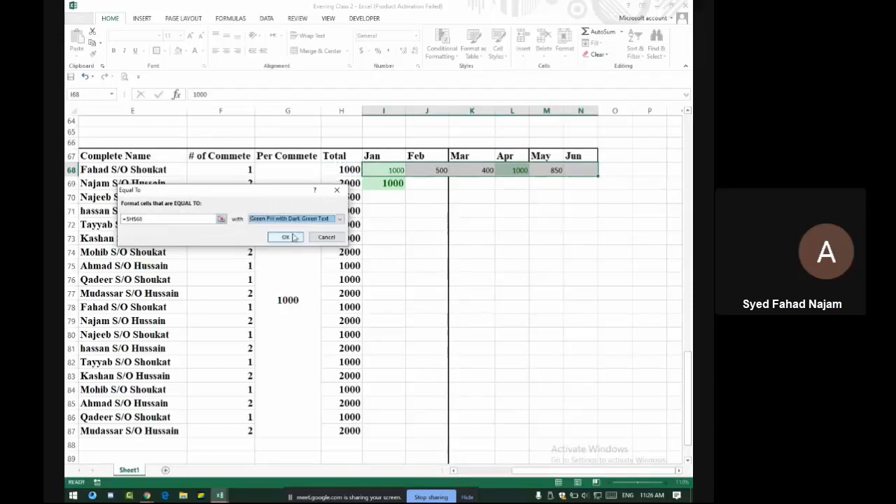
pyautogui.click(284, 236)
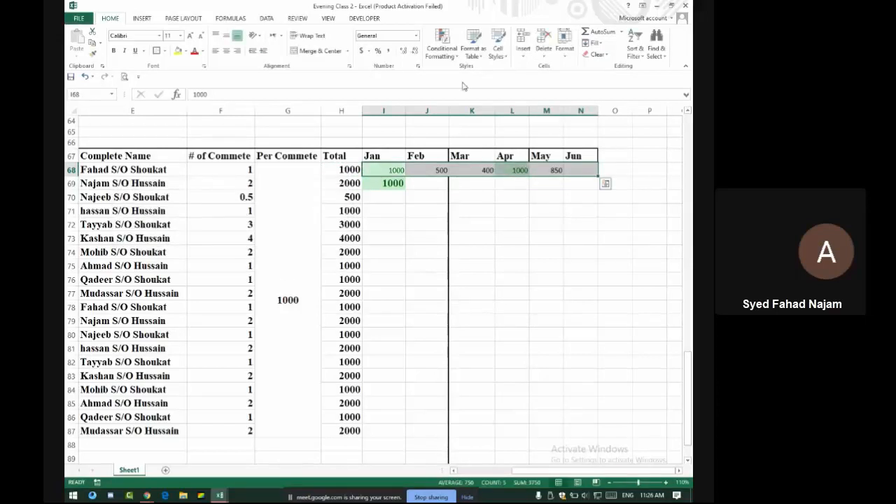
# Add a Less Than 500 rule with light red fill
pyautogui.click(442, 48)
pyautogui.moveTo(497, 85)
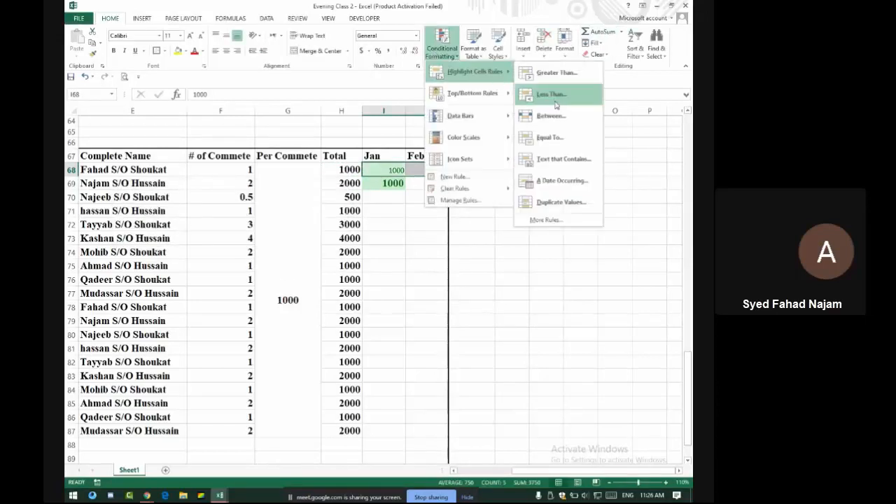
pyautogui.click(543, 93)
pyautogui.write('500')
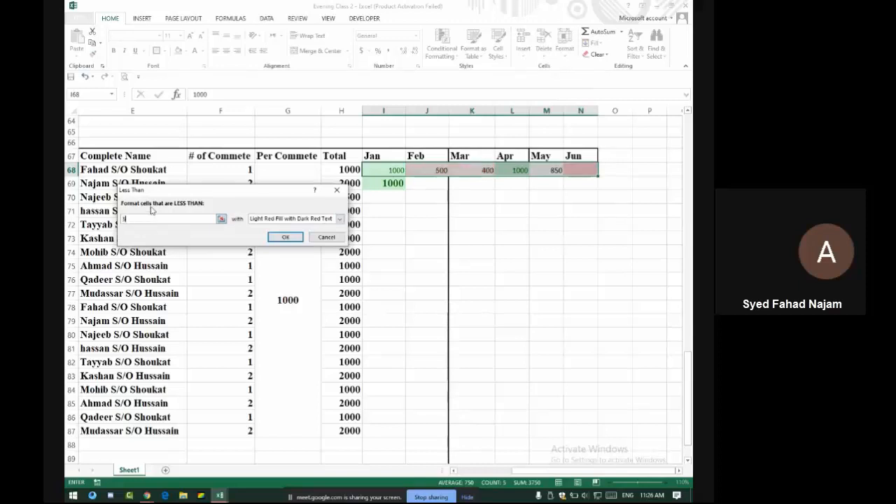
pyautogui.click(286, 218)
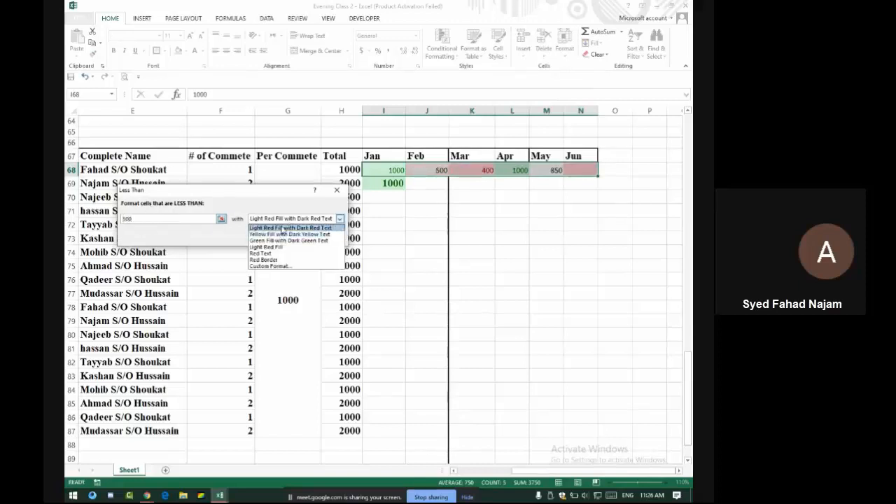
pyautogui.click(287, 225)
pyautogui.click(285, 237)
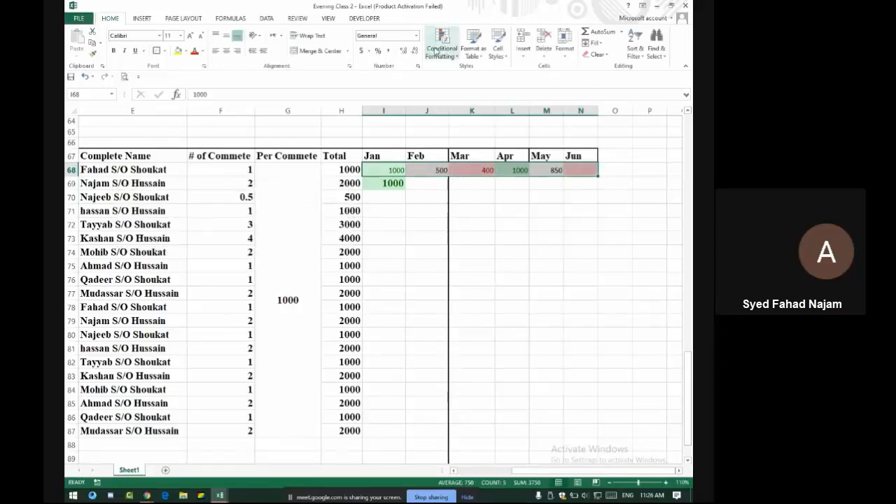
# Add a Between 500 and 999 rule with yellow fill and dark yellow text
pyautogui.click(441, 46)
pyautogui.moveTo(481, 82)
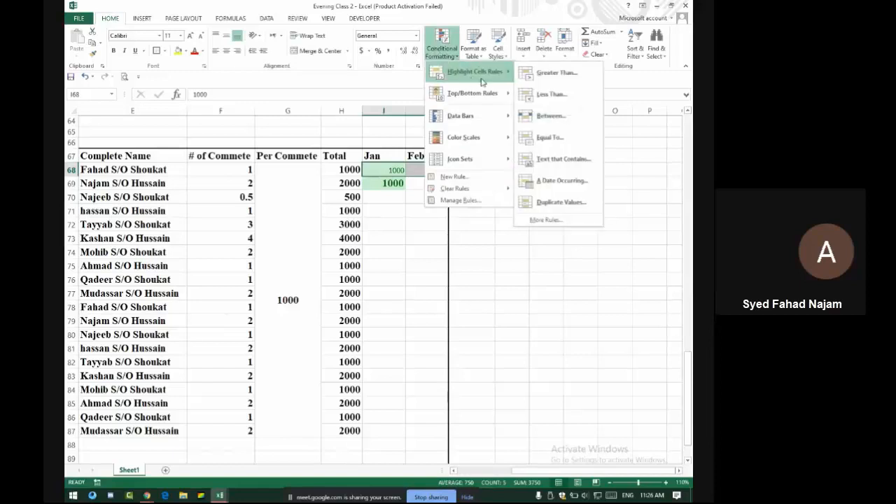
pyautogui.click(551, 115)
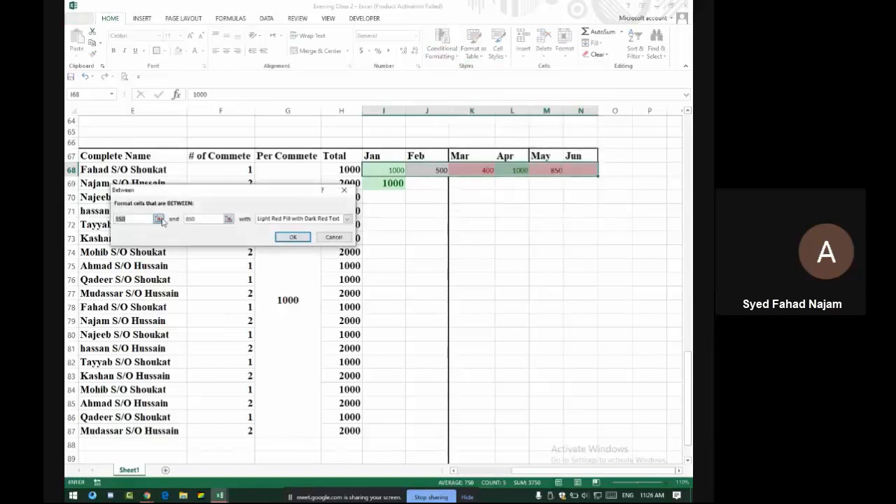
pyautogui.write('5')
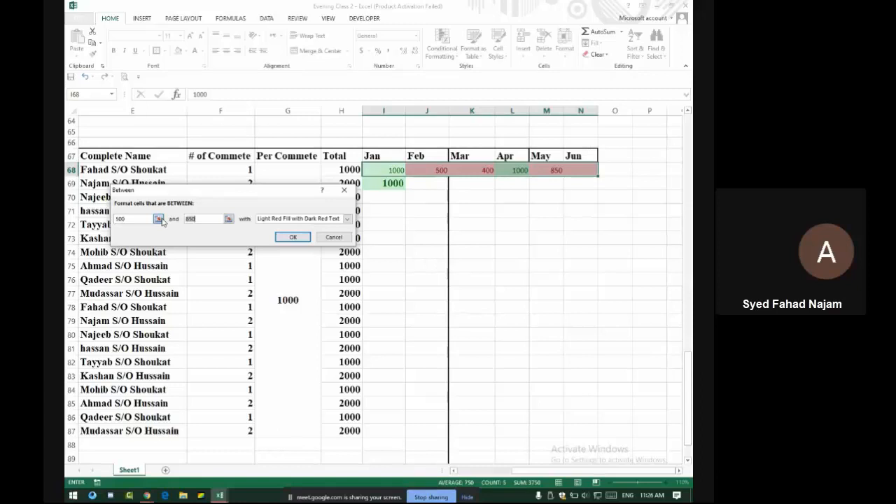
pyautogui.write('999')
pyautogui.click(321, 219)
pyautogui.click(306, 231)
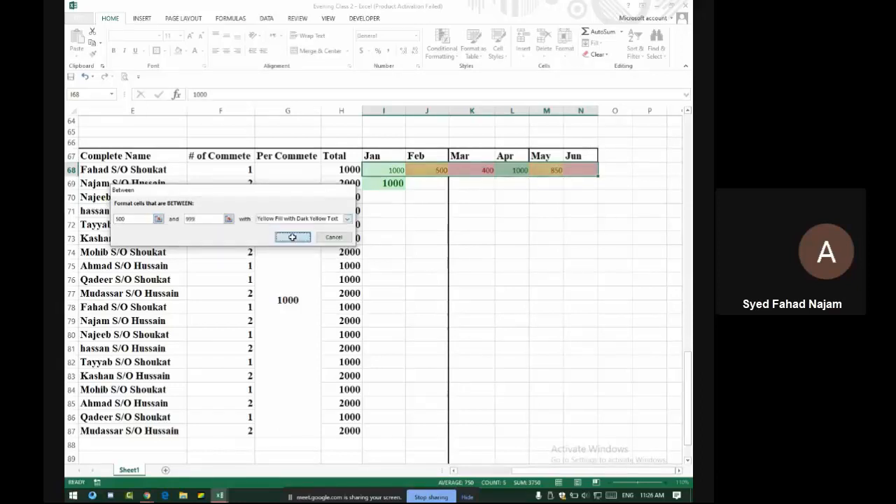
pyautogui.click(293, 236)
# Admit the person waiting to join the video call, then return to the spreadsheet
pyautogui.hotkey('alt', 'Tab')
pyautogui.click(471, 103)
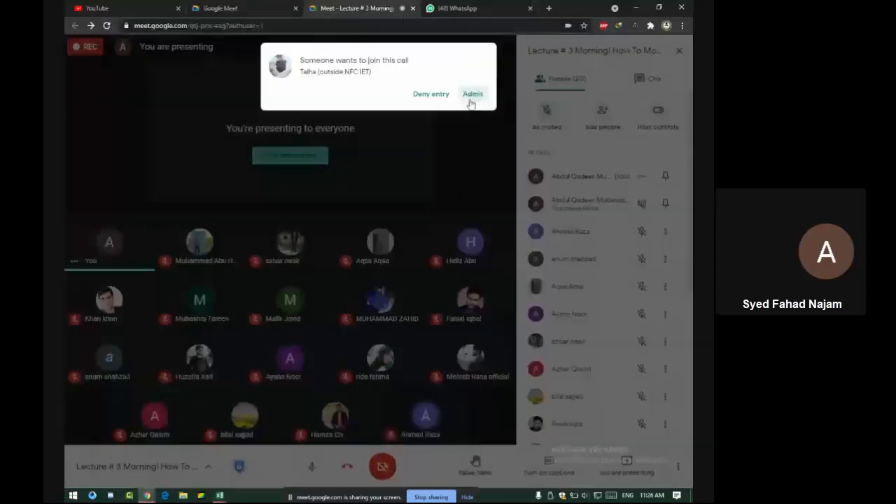
pyautogui.hotkey('alt', 'Tab')
pyautogui.click(539, 251)
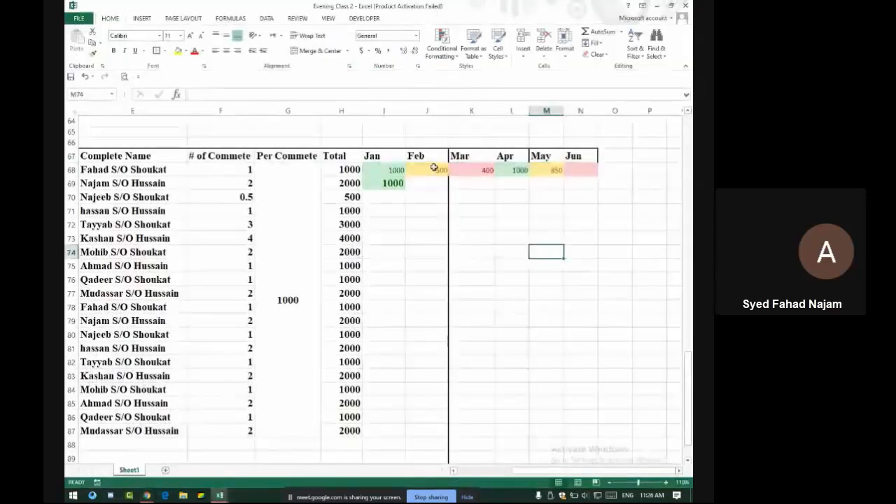
# Make row 68's Jan–Jun payments larger, bold and centred
pyautogui.moveTo(388, 170); pyautogui.dragTo(587, 171)
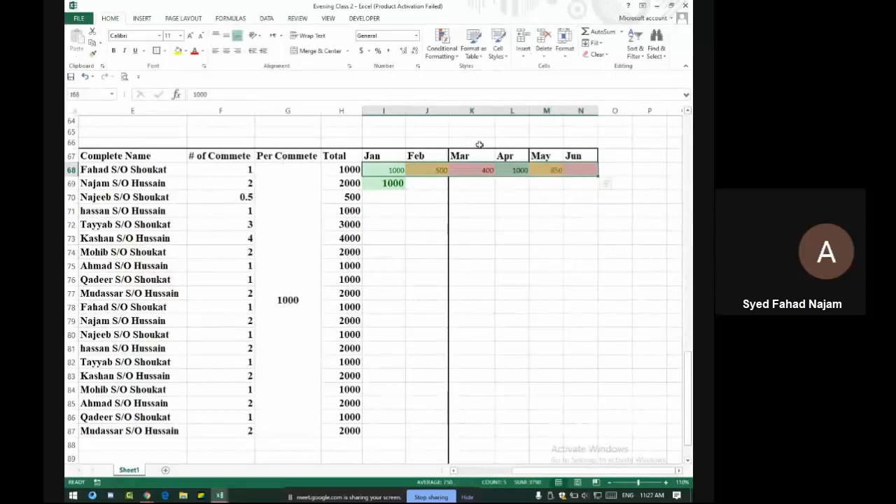
pyautogui.click(190, 36)
pyautogui.click(190, 36)
pyautogui.click(114, 50)
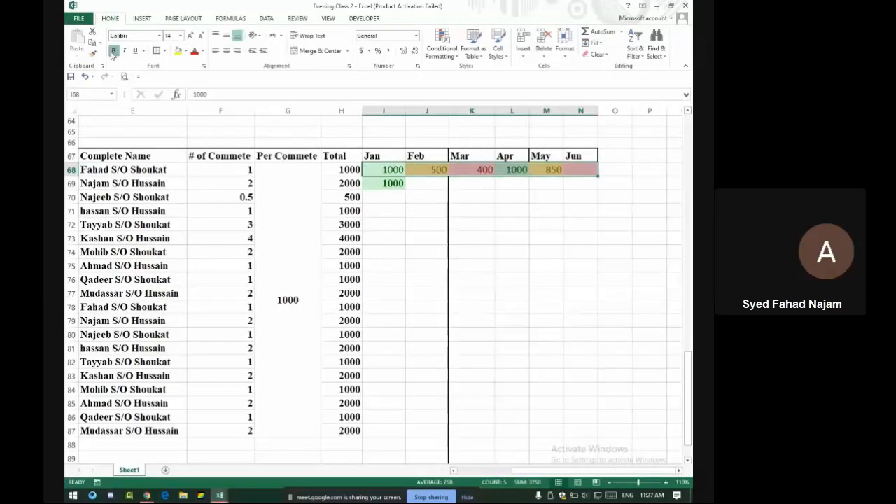
pyautogui.click(226, 50)
# Test the rules by setting Feb to 501, 999, 1000 and finally 499
pyautogui.click(427, 171)
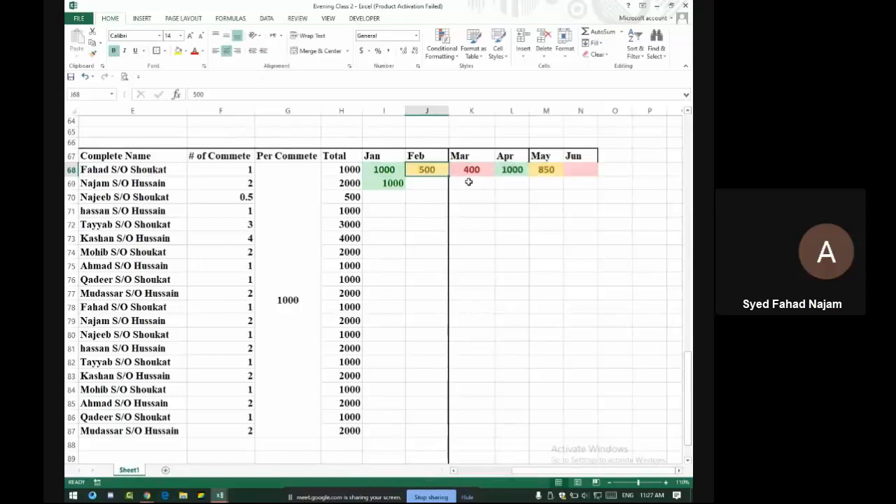
pyautogui.write('5')
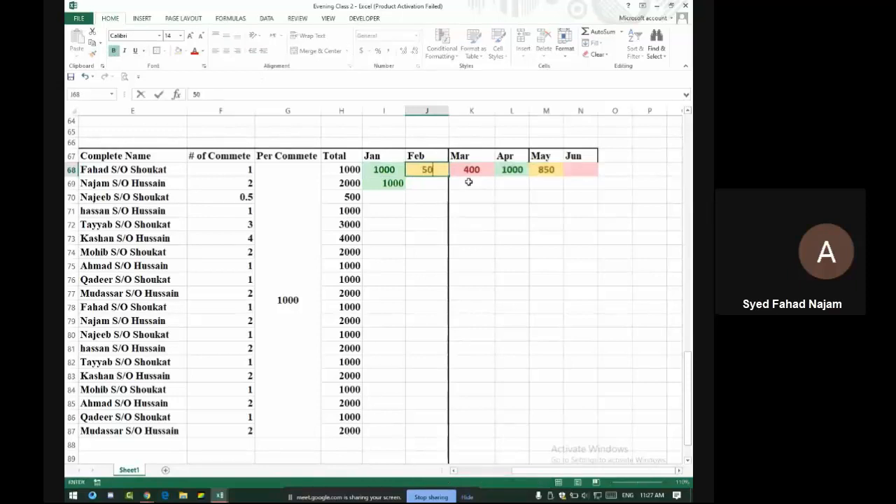
pyautogui.press('Return')
pyautogui.press('Up')
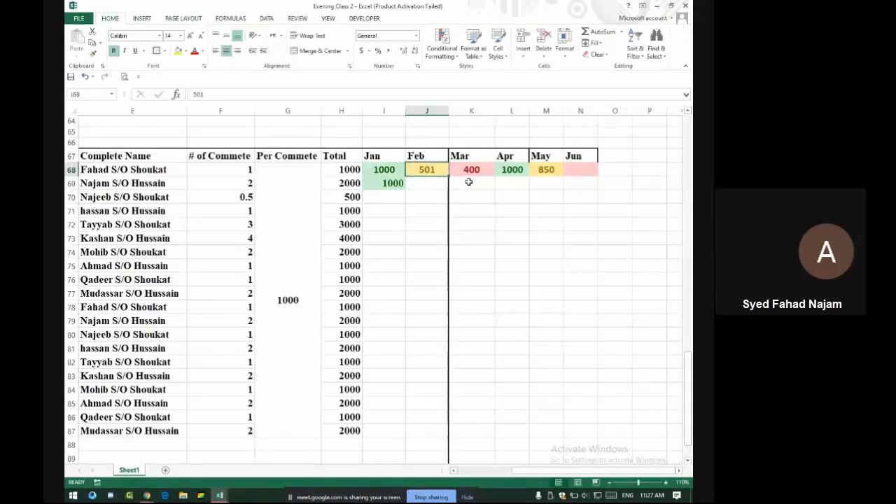
pyautogui.write('999')
pyautogui.press('Return')
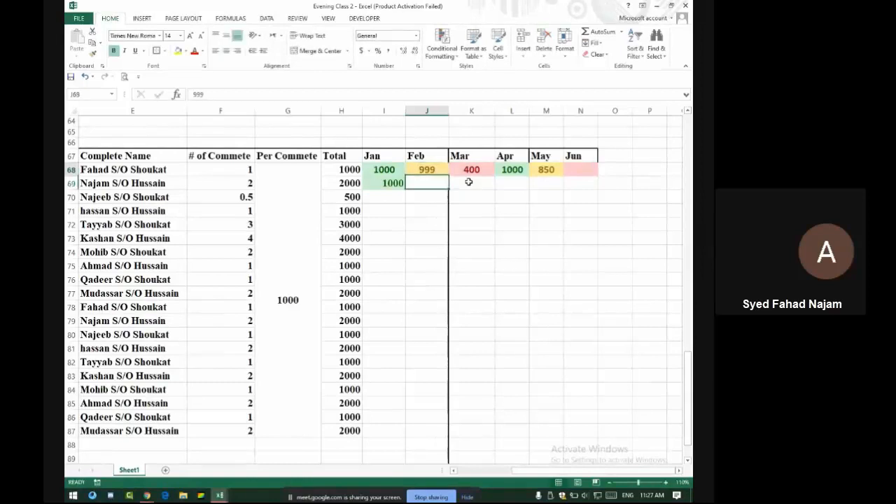
pyautogui.press('Up')
pyautogui.write('10')
pyautogui.press('Return')
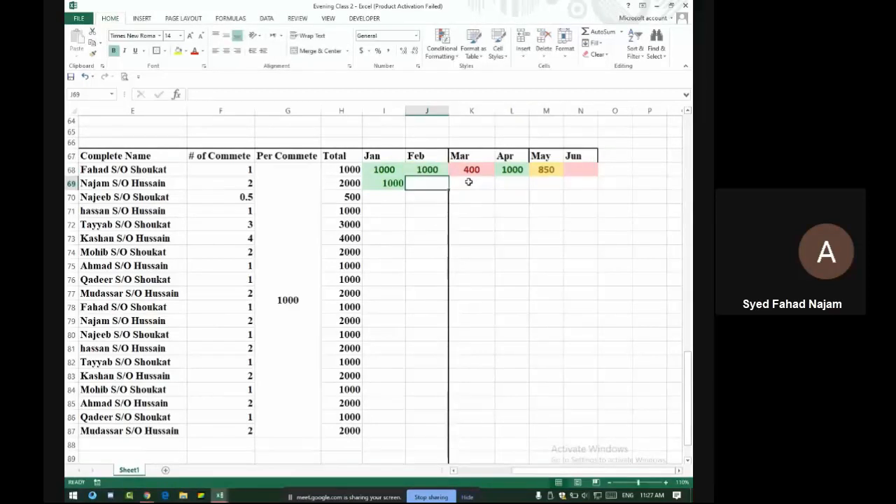
pyautogui.press('Up')
pyautogui.write('499')
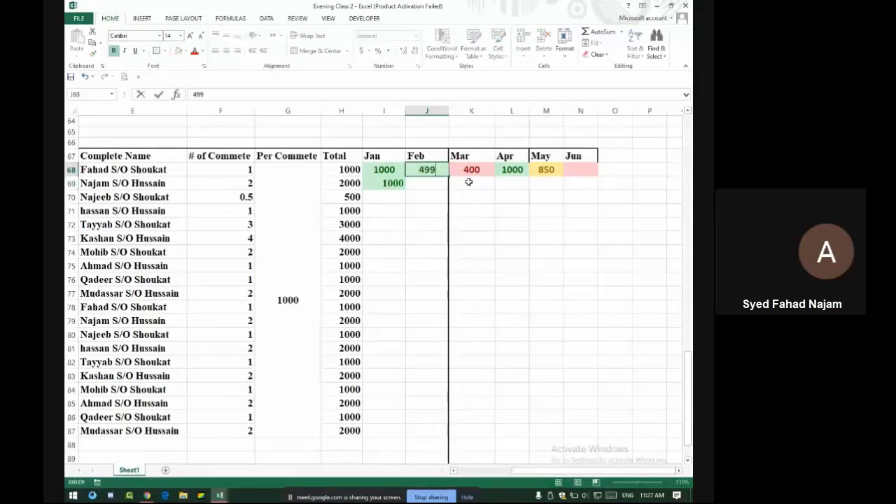
pyautogui.press('Return')
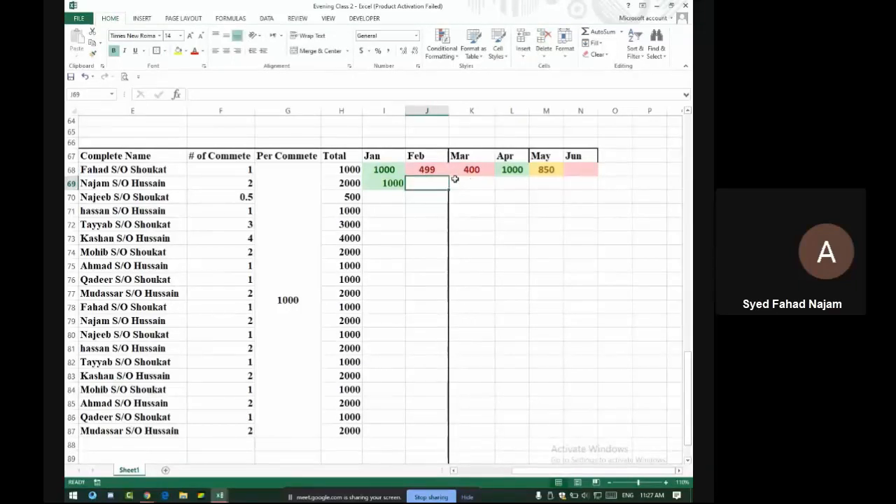
pyautogui.moveTo(384, 170); pyautogui.dragTo(581, 166)
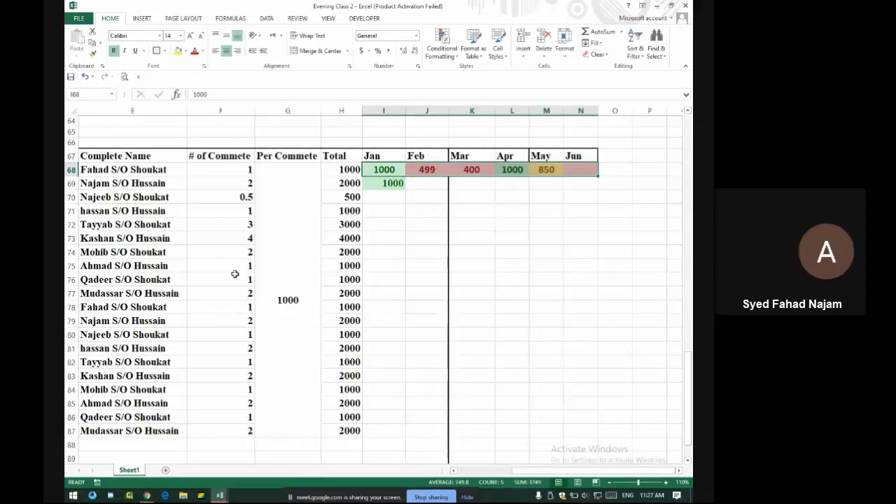
# Clear the formats from I68:N68 and reapply font size 14, bold and centre alignment
pyautogui.moveTo(383, 175); pyautogui.dragTo(582, 423)
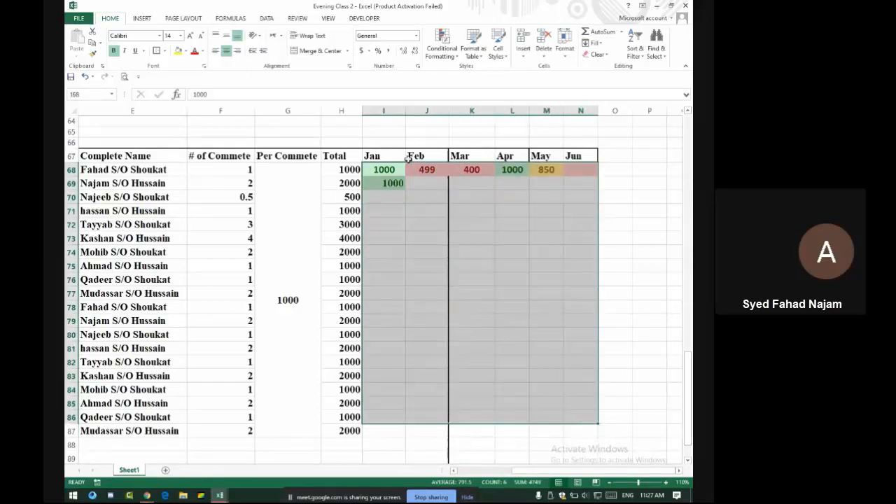
pyautogui.moveTo(385, 169); pyautogui.dragTo(581, 169)
pyautogui.click(597, 54)
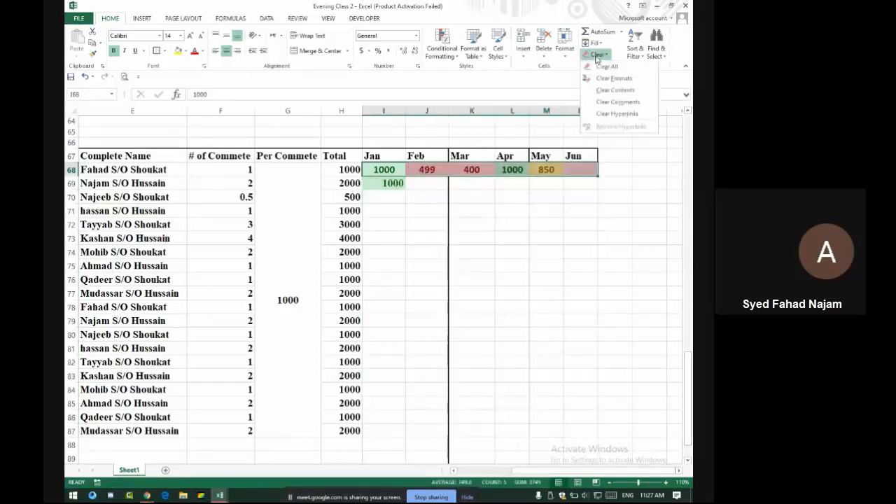
pyautogui.click(611, 80)
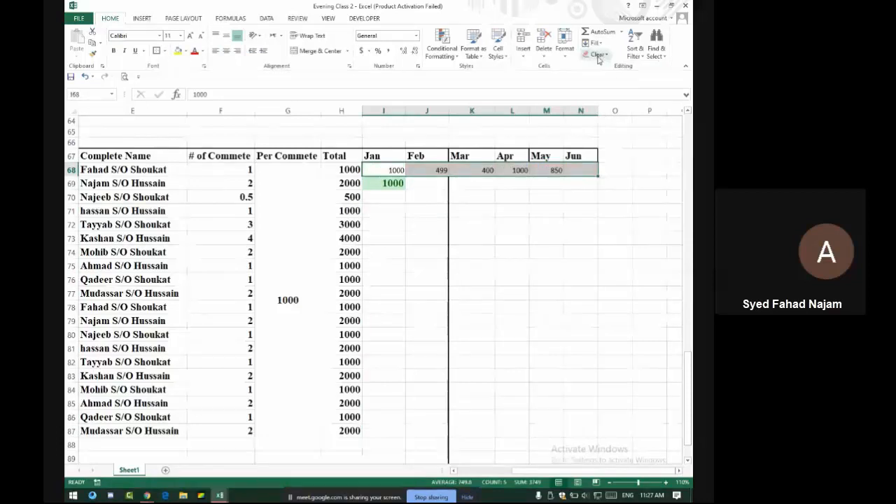
pyautogui.click(189, 36)
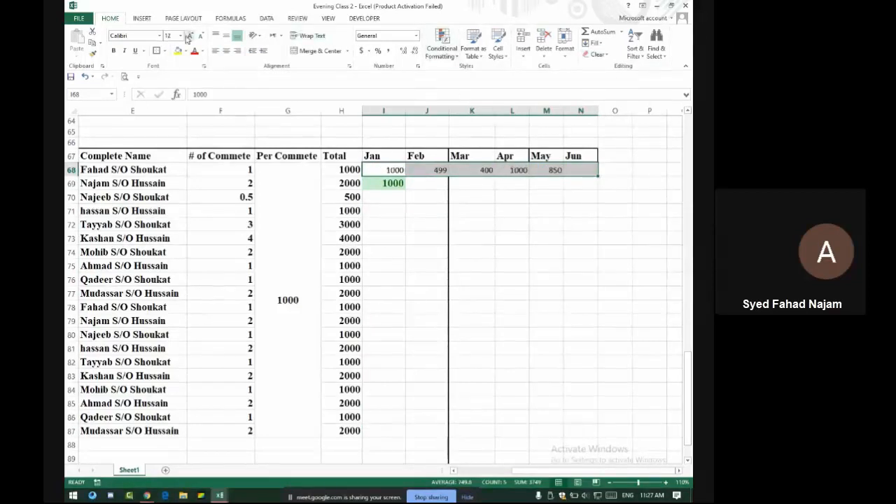
pyautogui.click(190, 36)
pyautogui.click(114, 51)
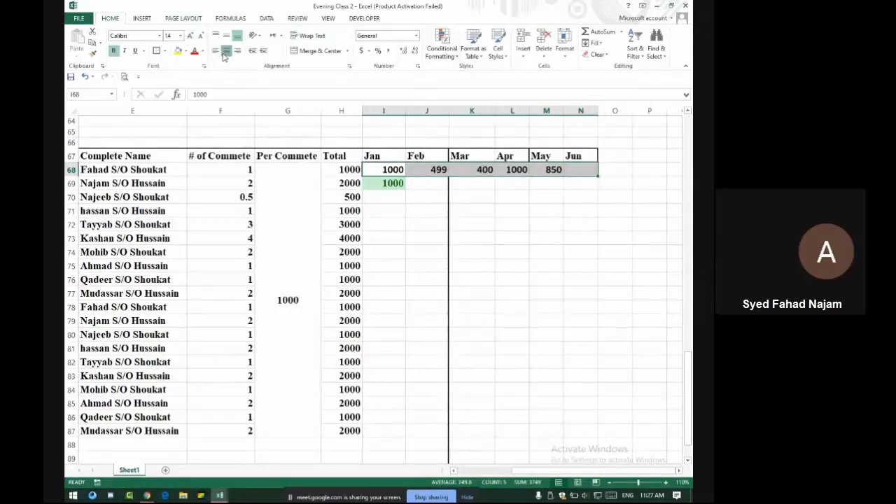
pyautogui.click(227, 50)
pyautogui.click(443, 51)
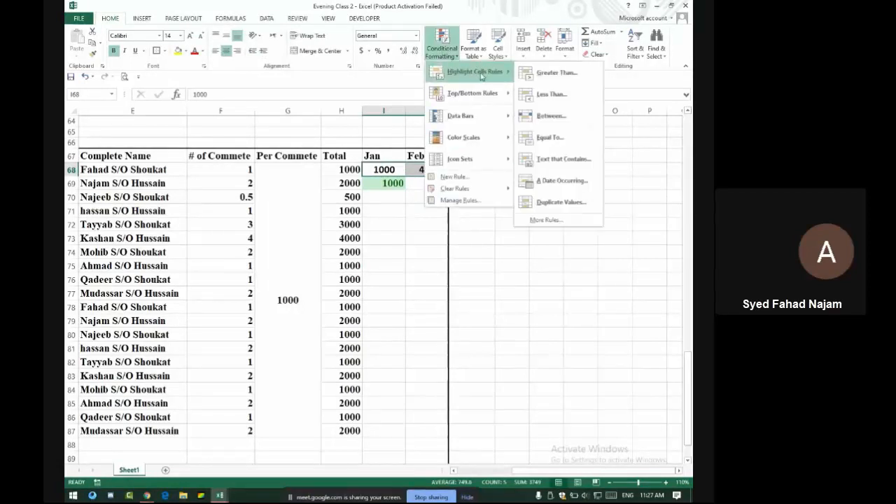
# Apply Gradient Fill Blue Data Bars to row 68's Jan–Jun payments
pyautogui.moveTo(468, 117)
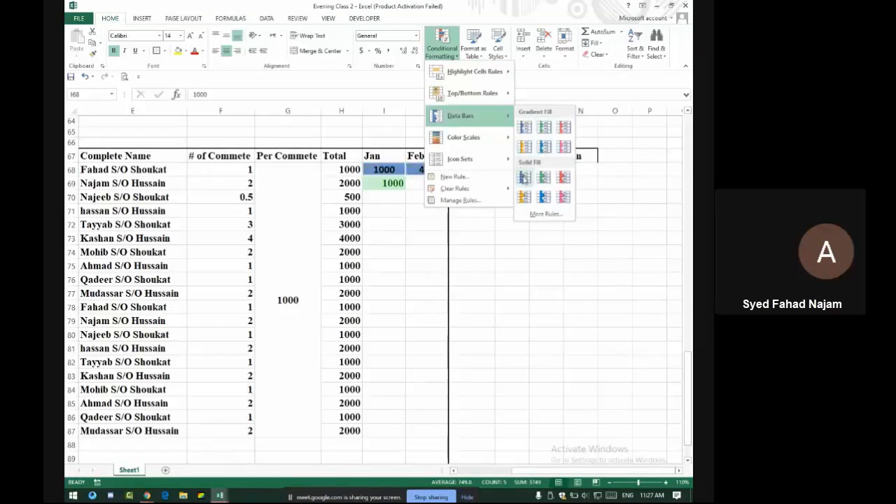
pyautogui.click(525, 131)
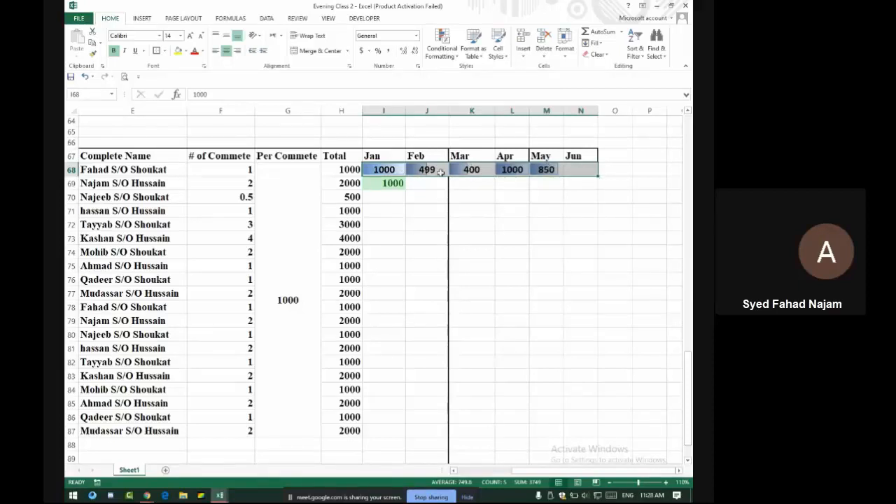
pyautogui.click(442, 45)
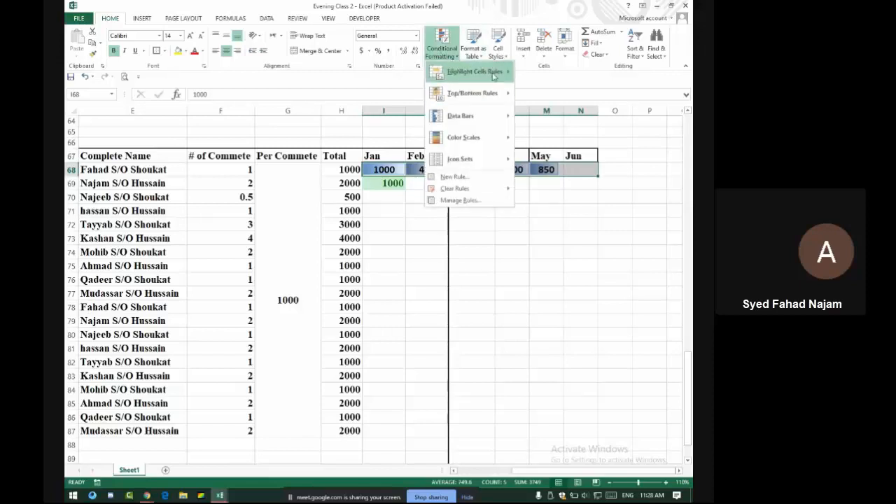
pyautogui.moveTo(476, 73)
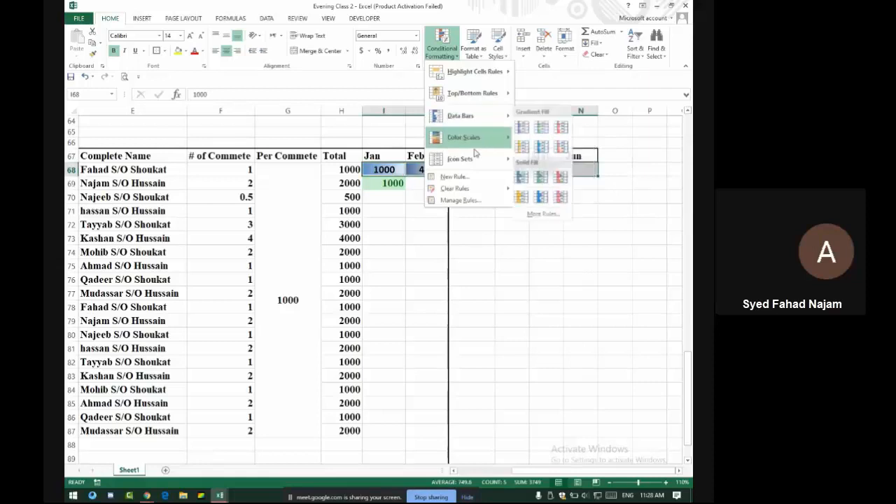
# Try traffic-light circle icons on row 68, widen column L, then undo the icons
pyautogui.moveTo(473, 159)
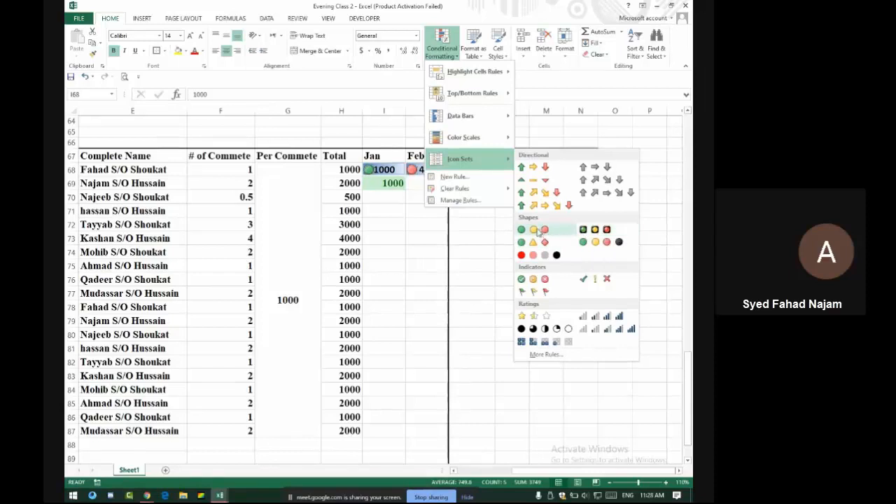
pyautogui.click(536, 231)
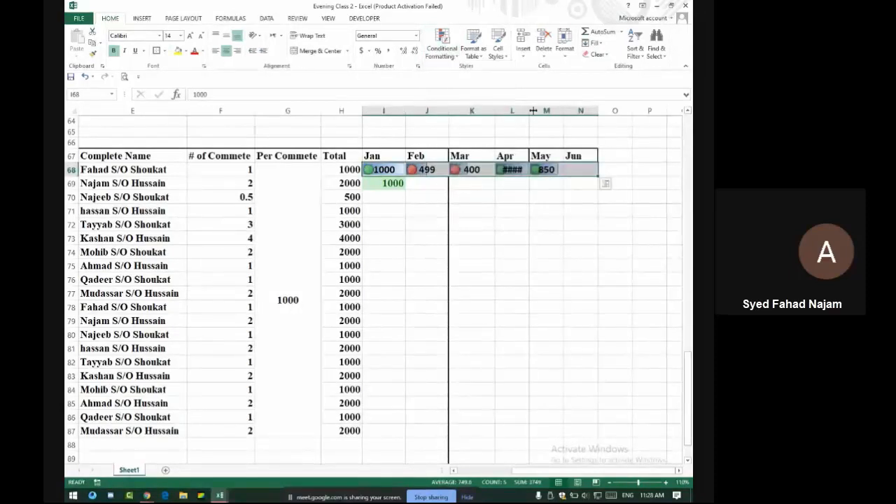
pyautogui.moveTo(528, 111); pyautogui.dragTo(532, 110)
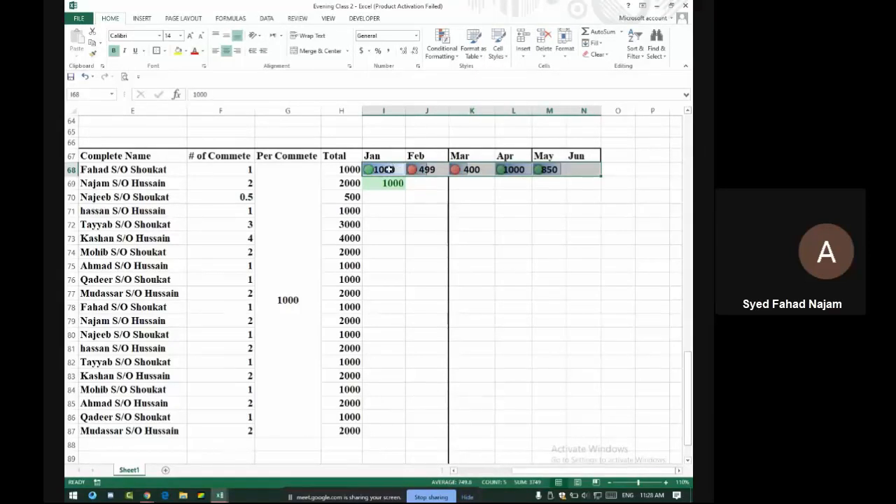
pyautogui.hotkey('ctrl', 'z')
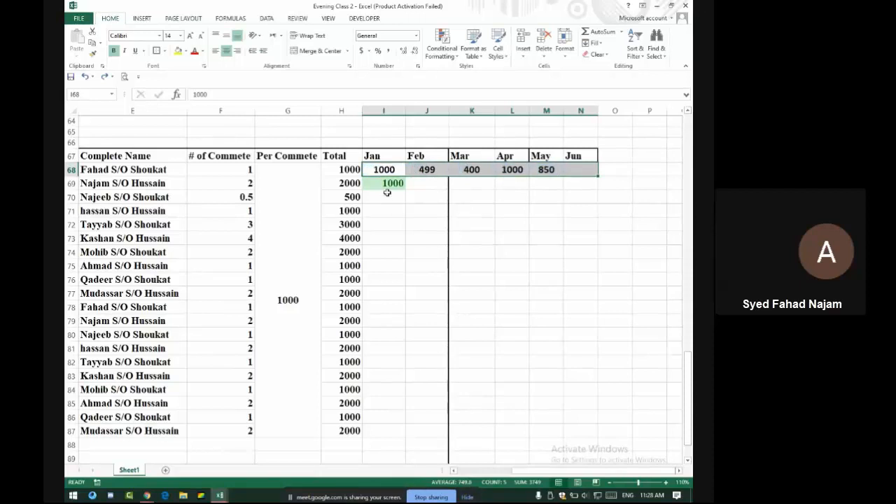
pyautogui.click(389, 183)
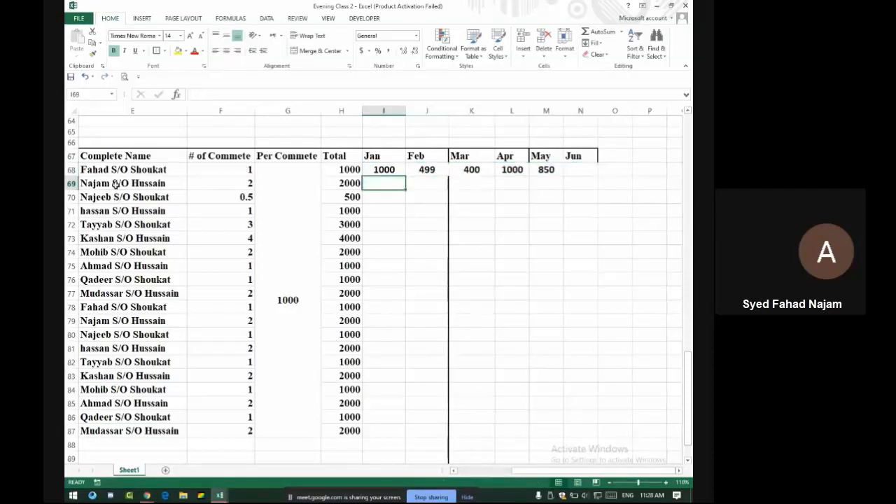
pyautogui.click(231, 183)
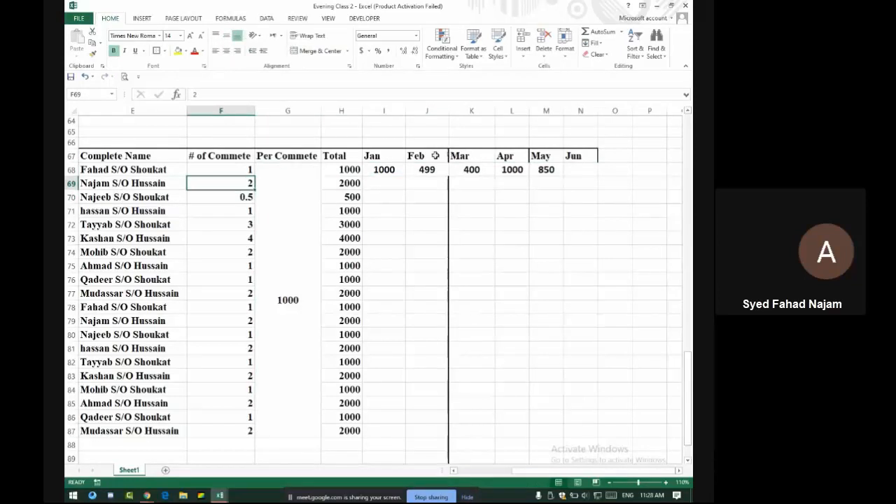
pyautogui.click(613, 169)
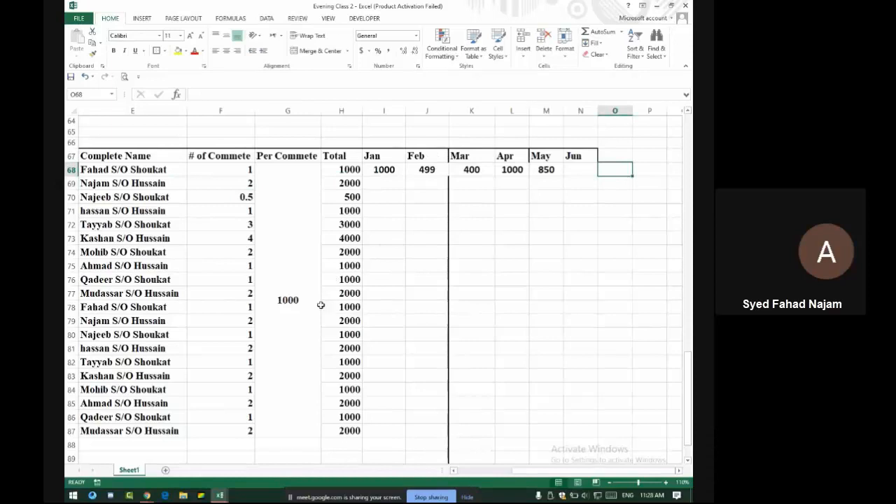
# Enter 'Quick Analysis' into the merged note cell B25
pyautogui.scroll(20, 312, 186)
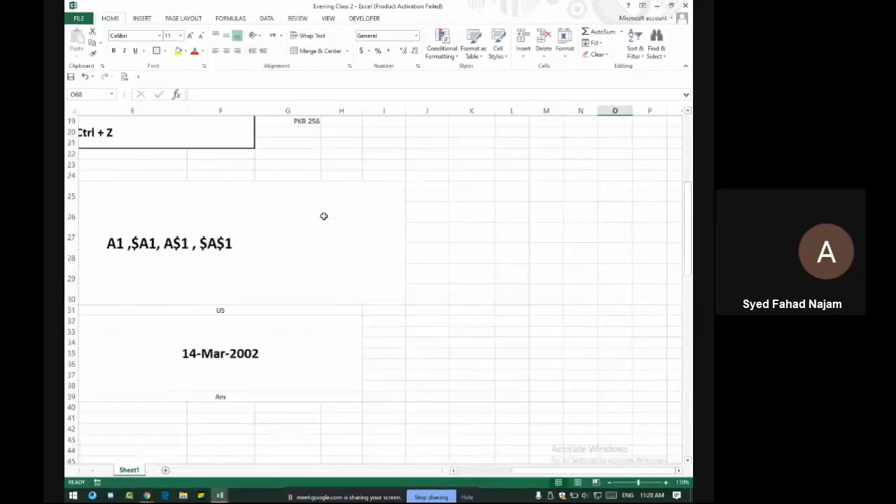
pyautogui.scroll(-4, 318, 217)
pyautogui.click(202, 291)
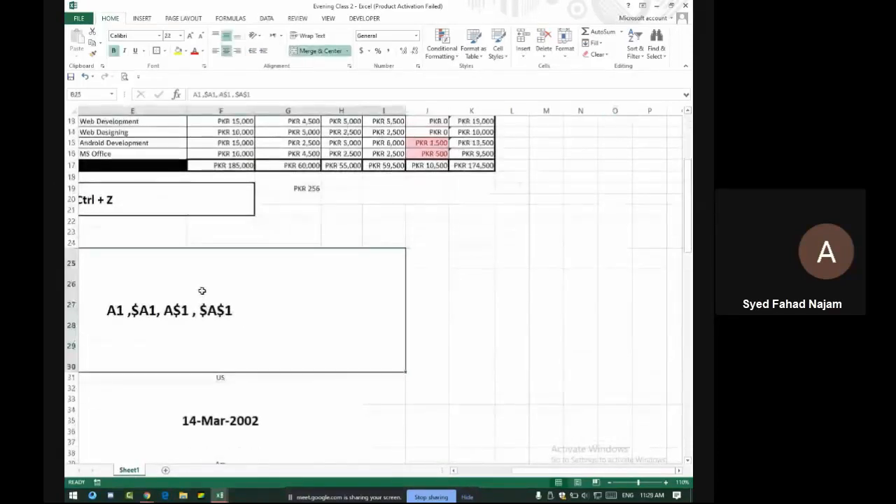
pyautogui.write('Qu')
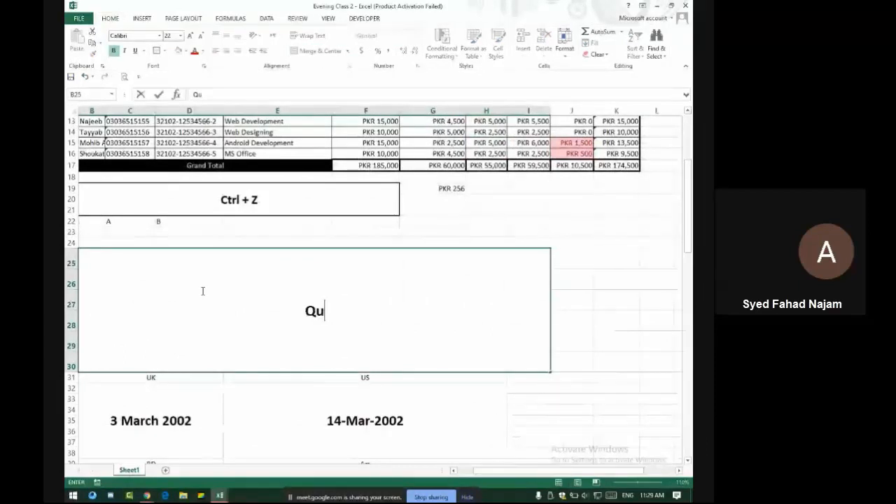
pyautogui.write('ick AQna')
pyautogui.press('BackSpace')
pyautogui.press('BackSpace')
pyautogui.press('BackSpace')
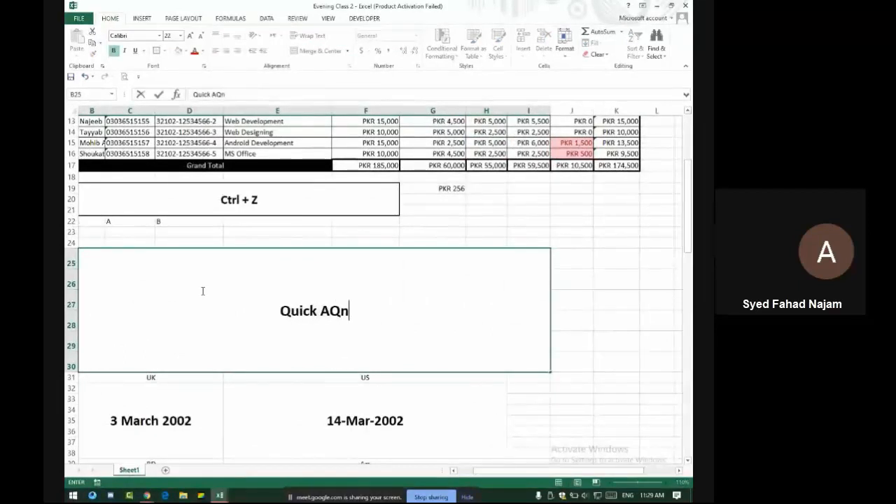
pyautogui.write('a')
pyautogui.press('BackSpace')
pyautogui.write('nal')
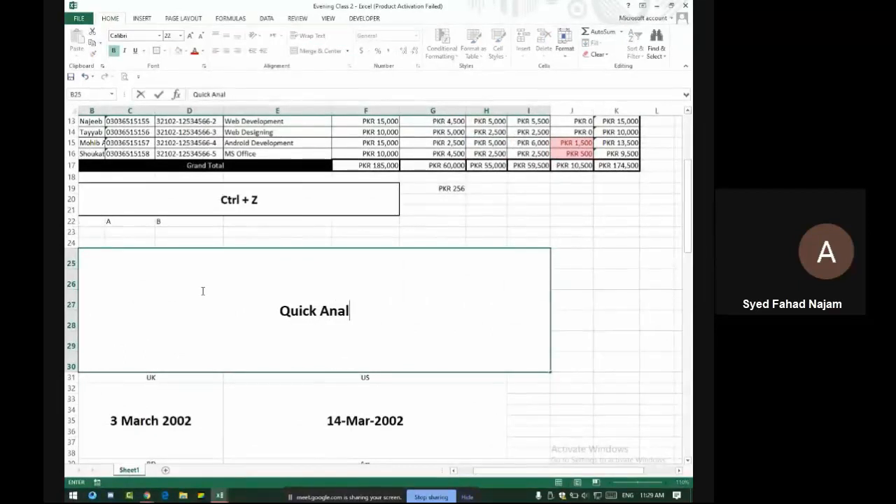
pyautogui.write('ysis')
pyautogui.press('Return')
pyautogui.click(202, 291)
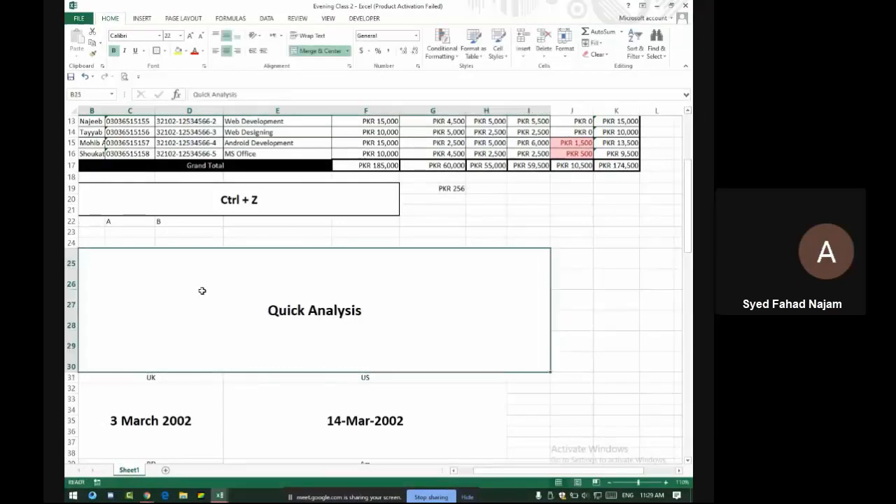
pyautogui.doubleClick(387, 309)
pyautogui.write('2007')
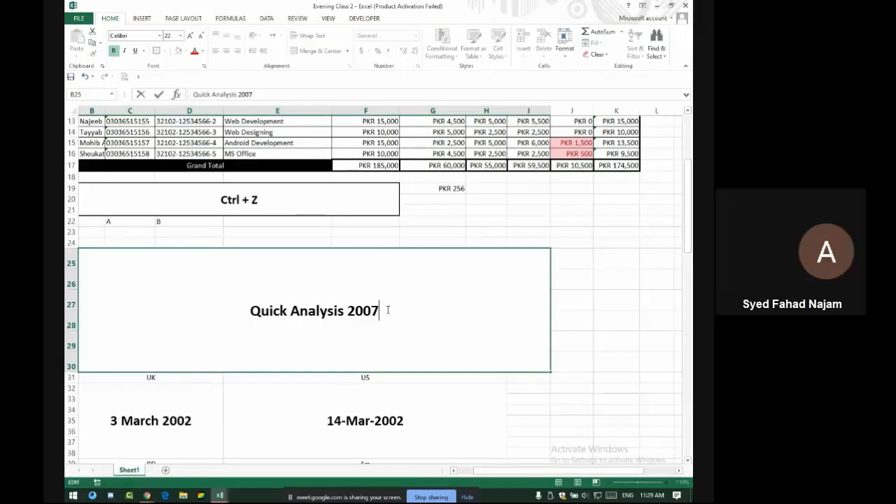
pyautogui.write(' 2010')
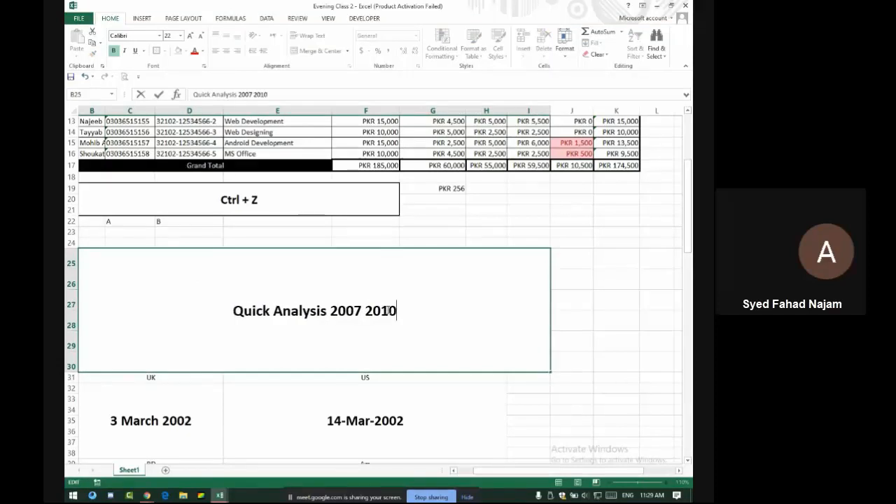
pyautogui.write(' >')
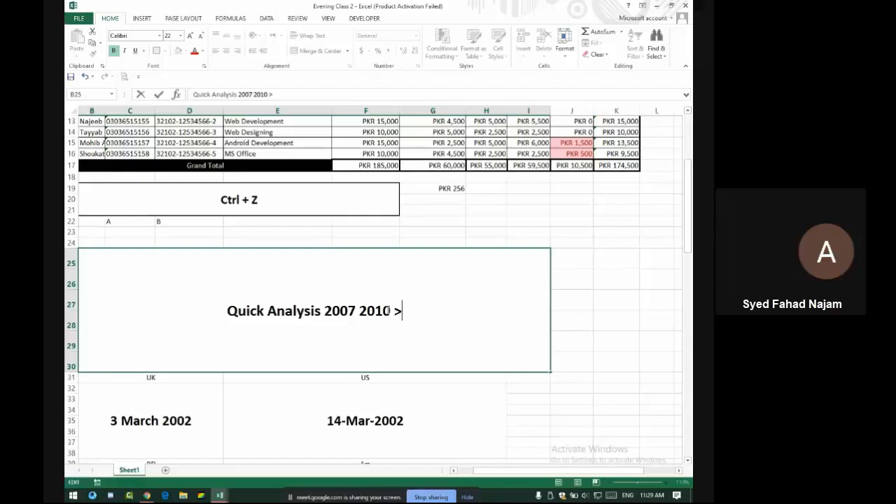
pyautogui.write('2013')
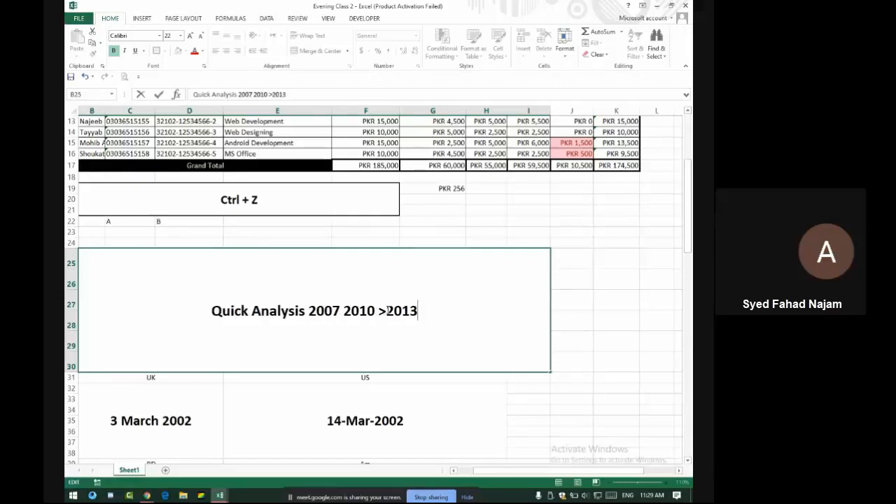
pyautogui.write(' 20')
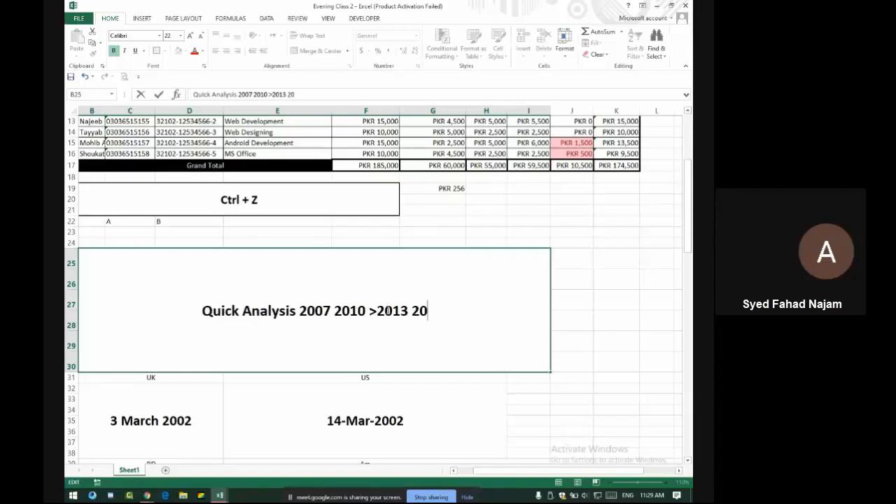
pyautogui.write('16 2019')
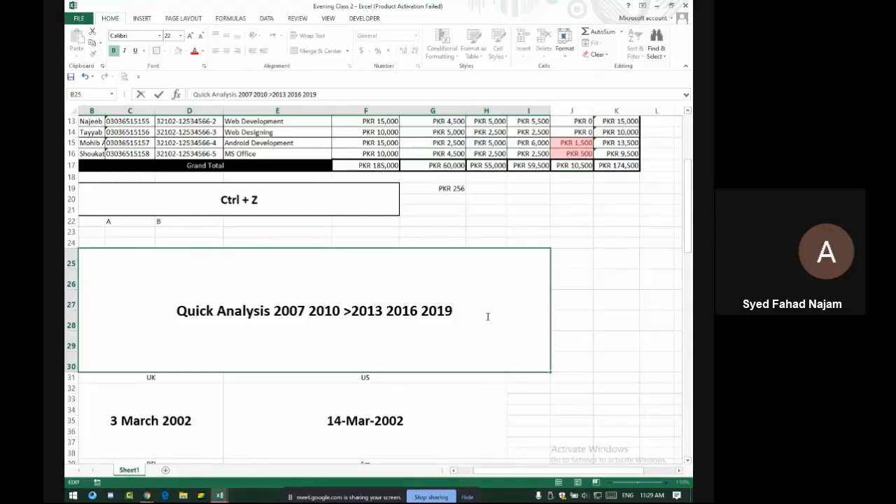
pyautogui.press('BackSpace')
pyautogui.press('BackSpace')
pyautogui.press('BackSpace')
pyautogui.press('BackSpace')
pyautogui.press('BackSpace')
pyautogui.press('BackSpace')
pyautogui.press('BackSpace')
pyautogui.press('BackSpace')
pyautogui.press('BackSpace')
pyautogui.press('BackSpace')
pyautogui.press('BackSpace')
pyautogui.press('BackSpace')
pyautogui.press('BackSpace')
pyautogui.press('BackSpace')
pyautogui.press('BackSpace')
pyautogui.press('BackSpace')
pyautogui.press('BackSpace')
pyautogui.press('BackSpace')
pyautogui.press('BackSpace')
pyautogui.press('BackSpace')
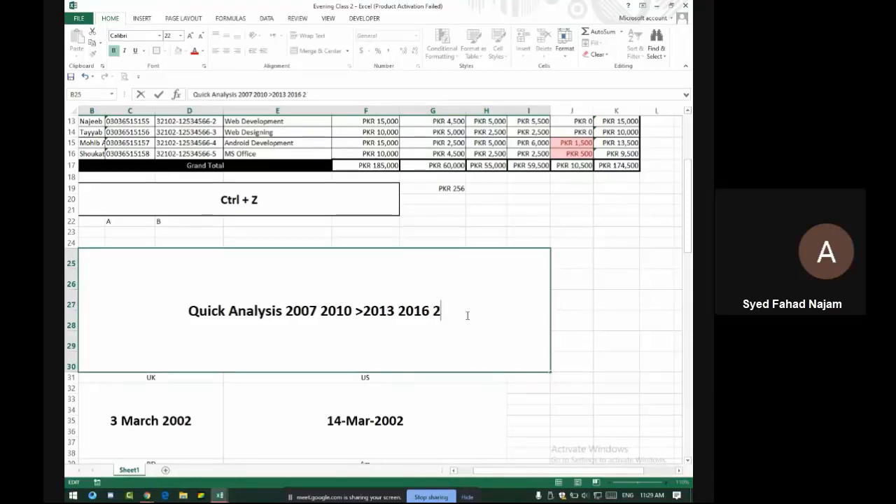
# Undo the earlier Grand Total and Remaining figures in row 17
pyautogui.click(585, 307)
pyautogui.scroll(4, 532, 341)
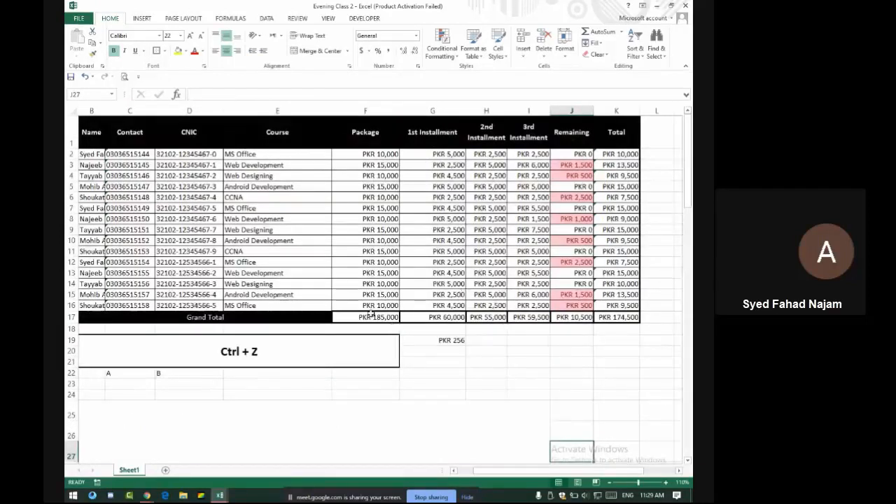
pyautogui.moveTo(372, 316); pyautogui.dragTo(613, 316)
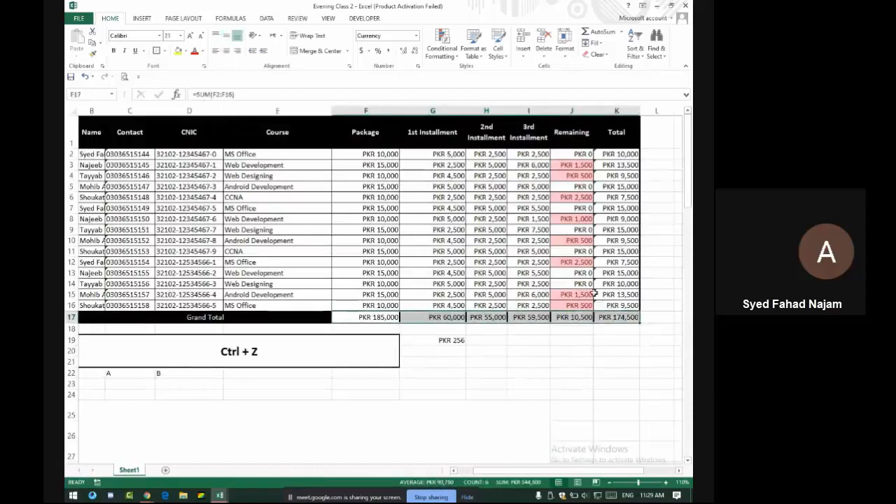
pyautogui.hotkey('ctrl', 'z')
pyautogui.hotkey('ctrl', 'z')
pyautogui.hotkey('ctrl', 'z')
pyautogui.hotkey('ctrl', 'z')
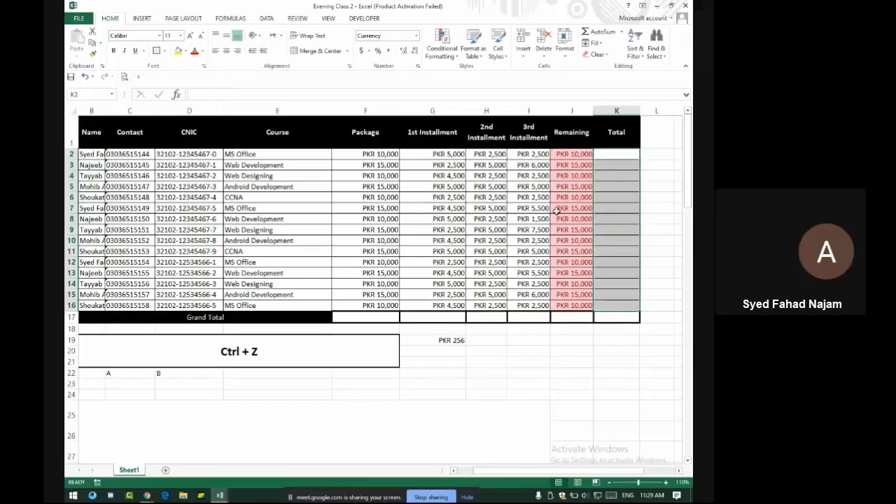
# Delete the Remaining column and select the installment amounts in rows 2–16
pyautogui.click(572, 110)
pyautogui.rightClick(574, 112)
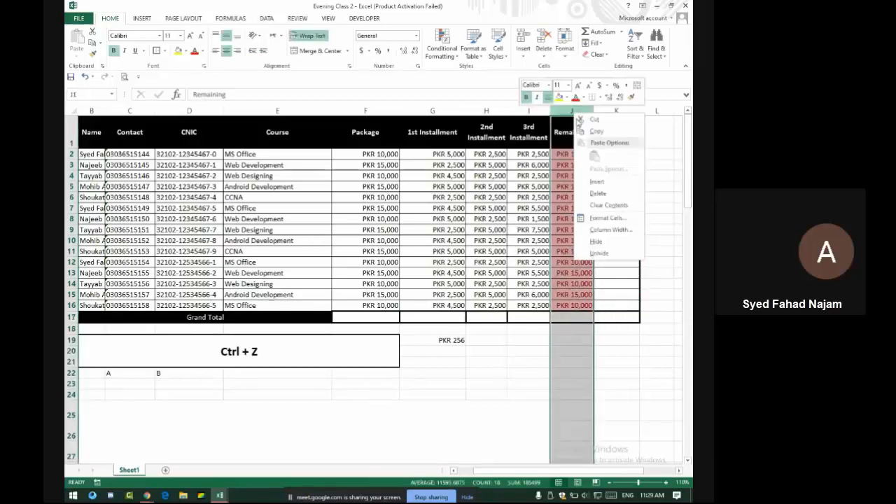
pyautogui.click(599, 194)
pyautogui.moveTo(438, 154); pyautogui.dragTo(539, 306)
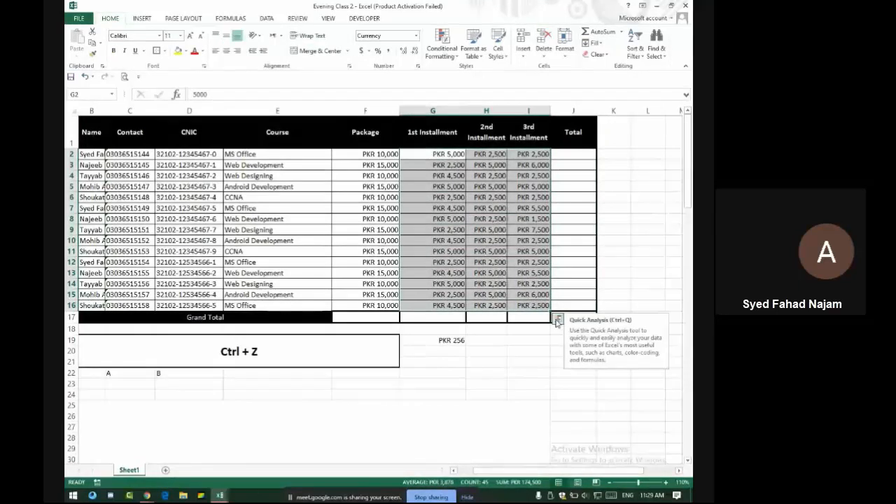
# Add Quick Analysis running totals under the installment columns and check the G17 formula
pyautogui.click(559, 319)
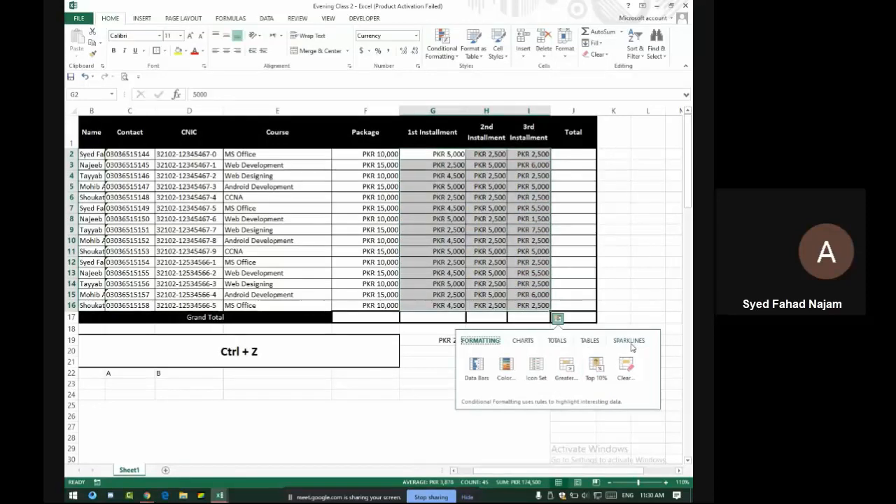
pyautogui.click(558, 341)
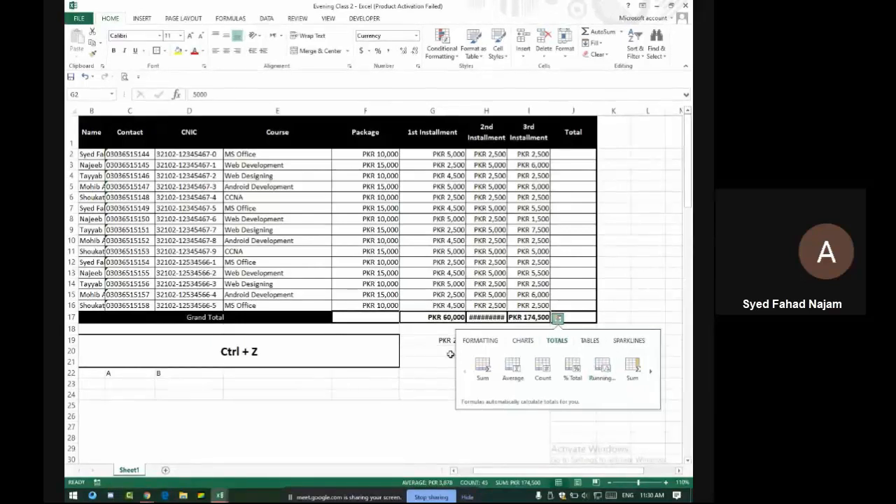
pyautogui.click(602, 368)
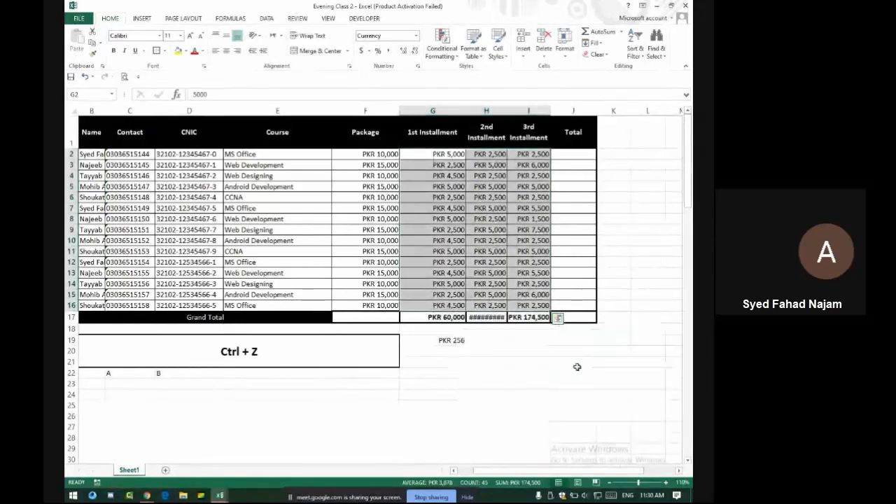
pyautogui.click(450, 317)
pyautogui.moveTo(507, 109); pyautogui.dragTo(510, 108)
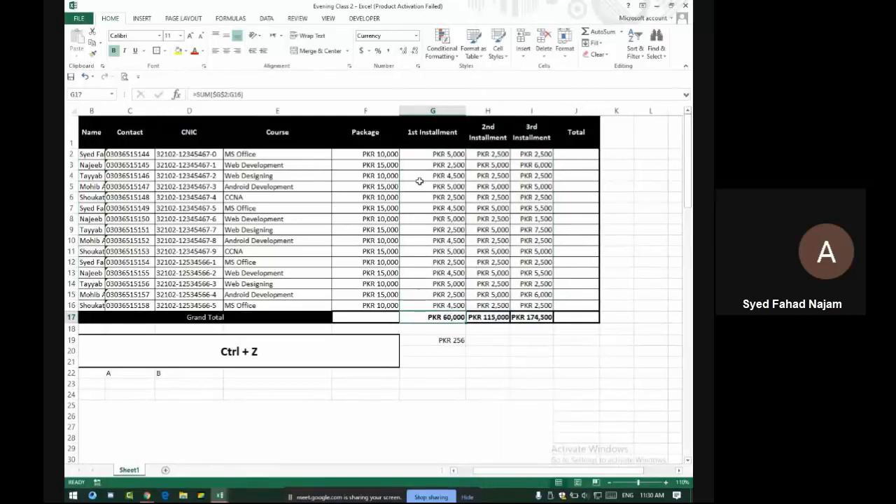
pyautogui.moveTo(439, 154); pyautogui.dragTo(439, 308)
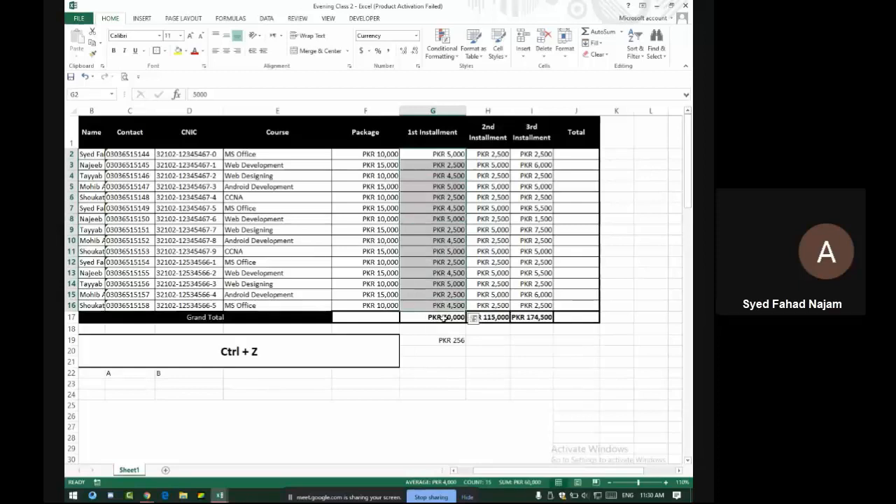
pyautogui.click(432, 315)
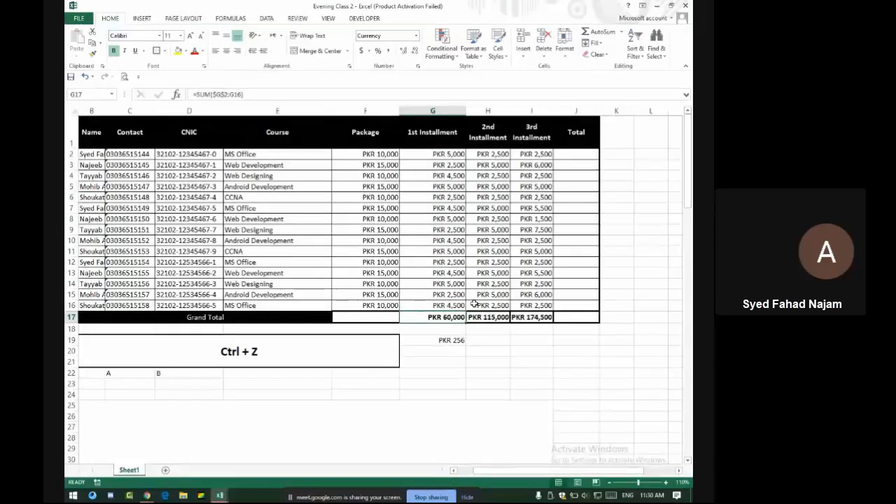
# Show the Google Meet chat messages, then return to the fee table workbook
pyautogui.hotkey('alt', 'Tab')
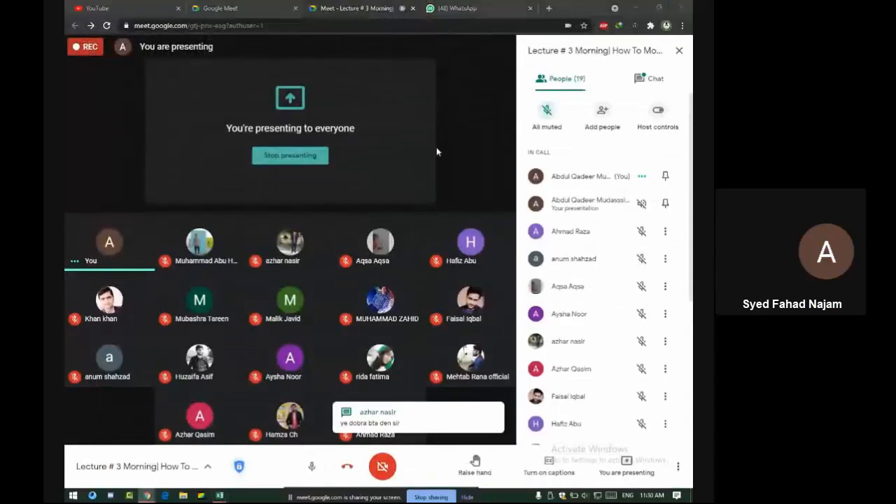
pyautogui.hotkey('alt', 'Tab')
pyautogui.hotkey('alt', 'Tab')
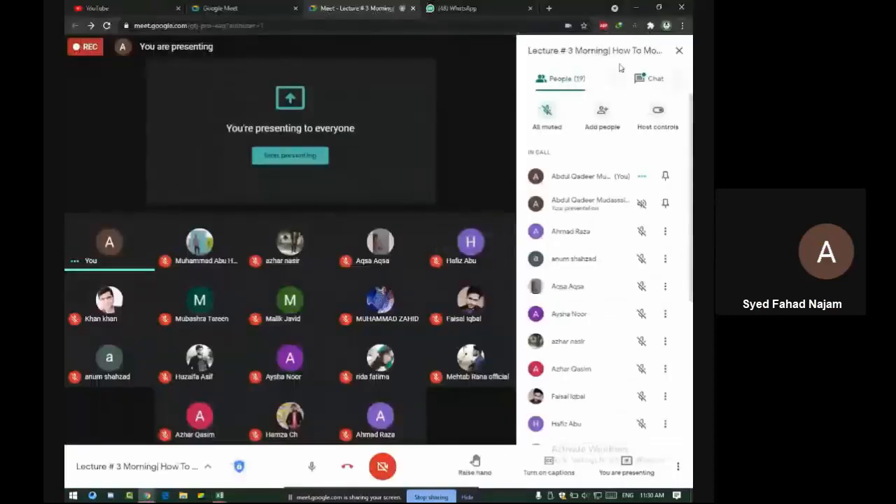
pyautogui.click(647, 80)
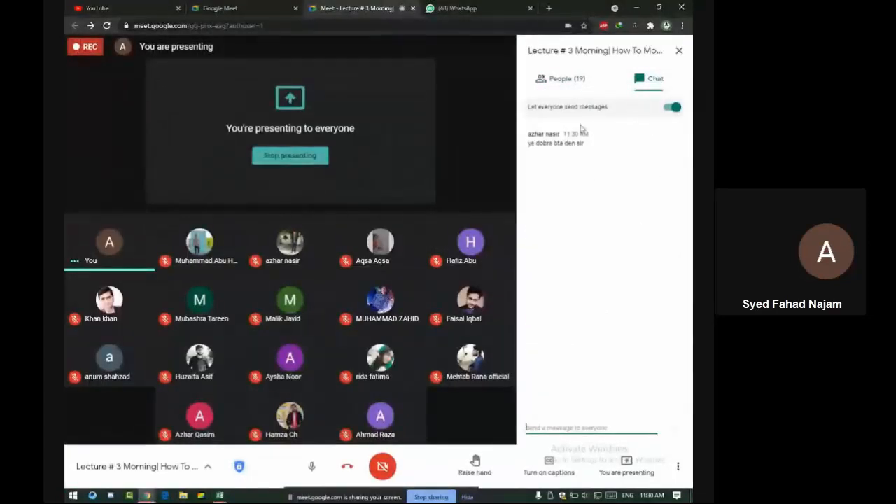
pyautogui.hotkey('alt', 'Tab')
# Clear the three Grand Total figures in G17:I17
pyautogui.moveTo(444, 325); pyautogui.dragTo(498, 327)
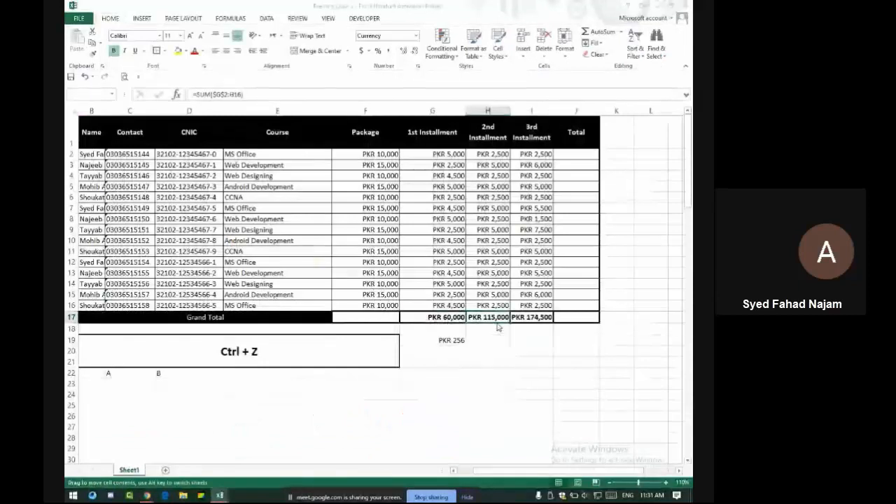
pyautogui.click(400, 274)
pyautogui.moveTo(435, 316); pyautogui.dragTo(532, 317)
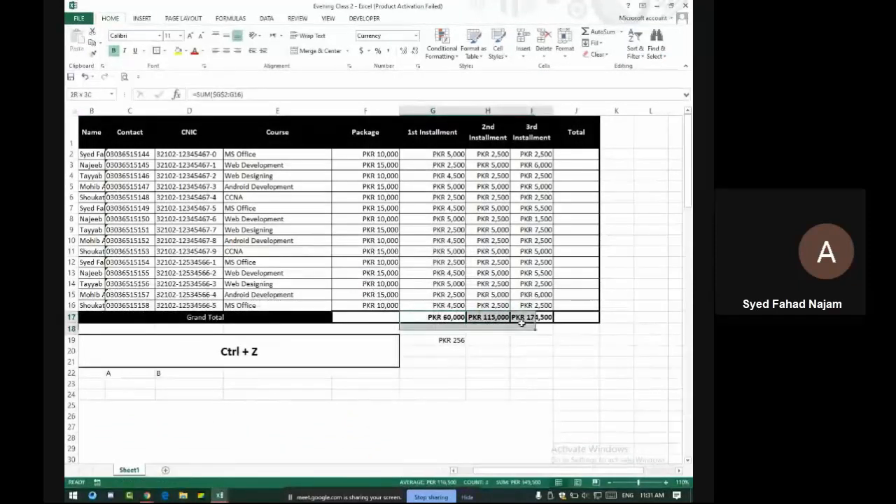
pyautogui.press('Delete')
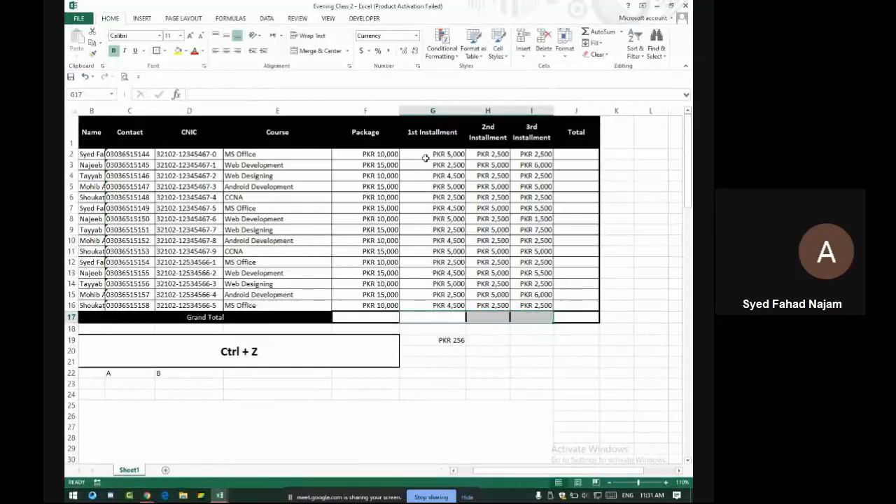
# Fill the Total column with each row's installment sum using Quick Analysis Totals
pyautogui.moveTo(426, 152)
pyautogui.mouseDown()
pyautogui.moveTo(530, 230)
pyautogui.moveTo(536, 305)
pyautogui.mouseUp()
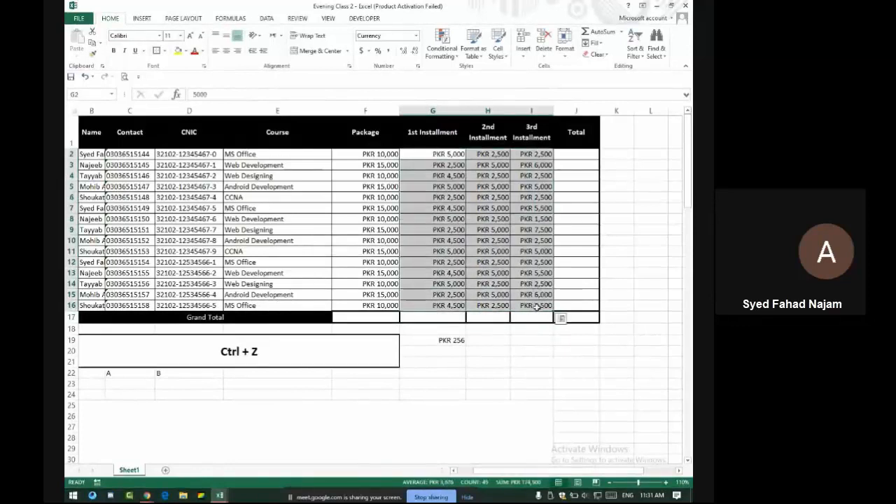
pyautogui.click(561, 319)
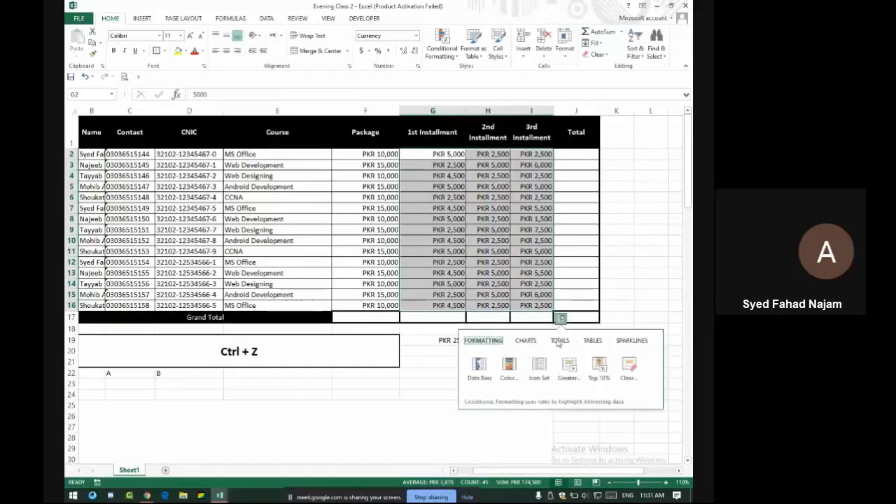
pyautogui.click(559, 341)
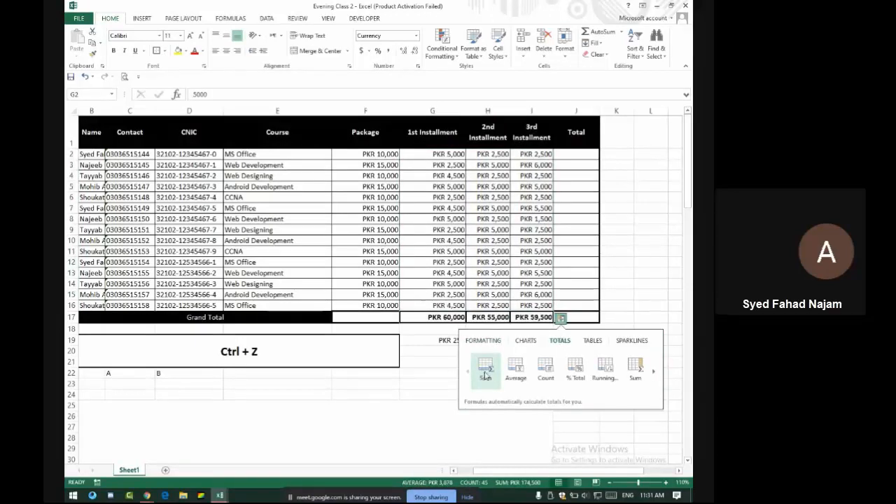
pyautogui.click(635, 376)
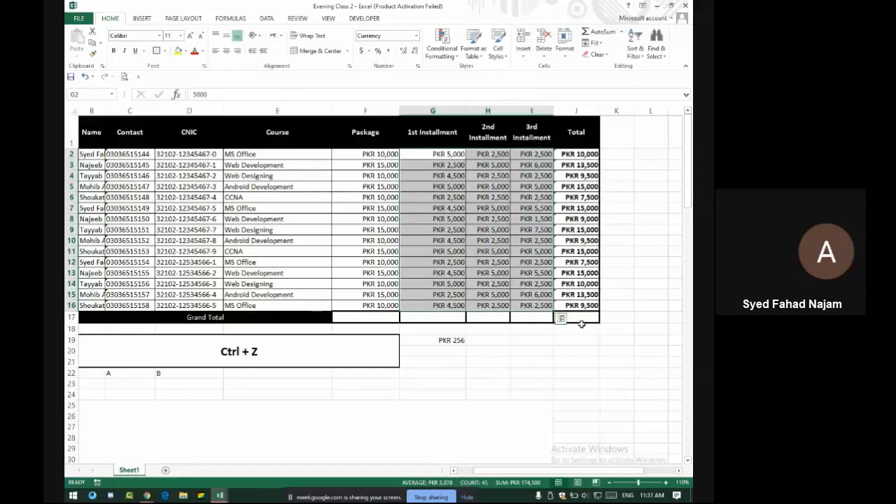
# Add column Sum totals to the Grand Total row through Quick Analysis
pyautogui.click(560, 319)
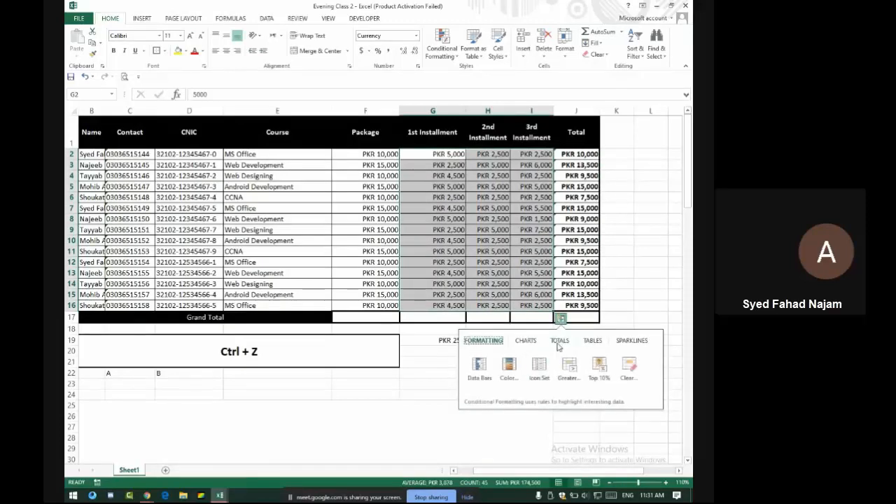
pyautogui.click(560, 341)
pyautogui.click(481, 375)
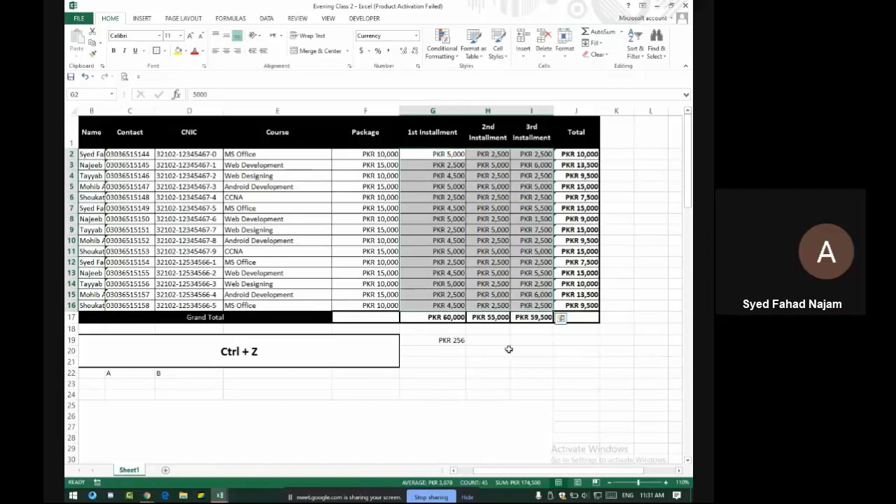
# Compare the formulas behind the G17 and H17 Grand Total cells
pyautogui.click(560, 320)
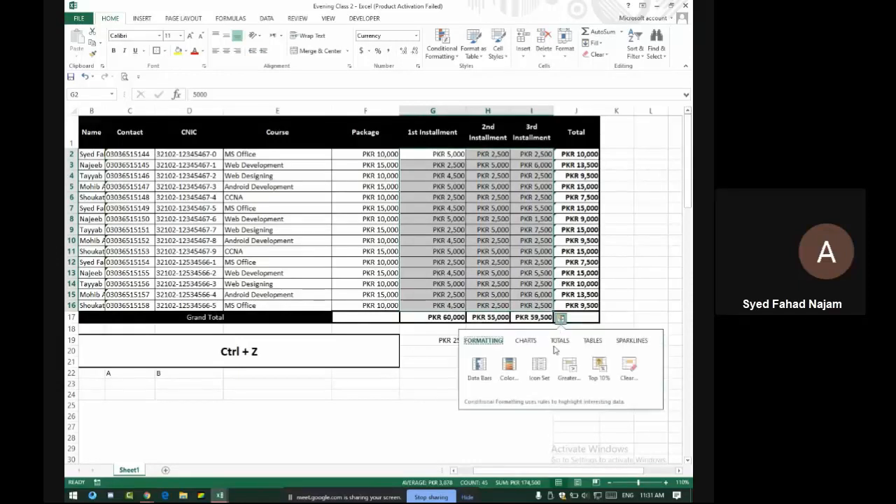
pyautogui.click(563, 340)
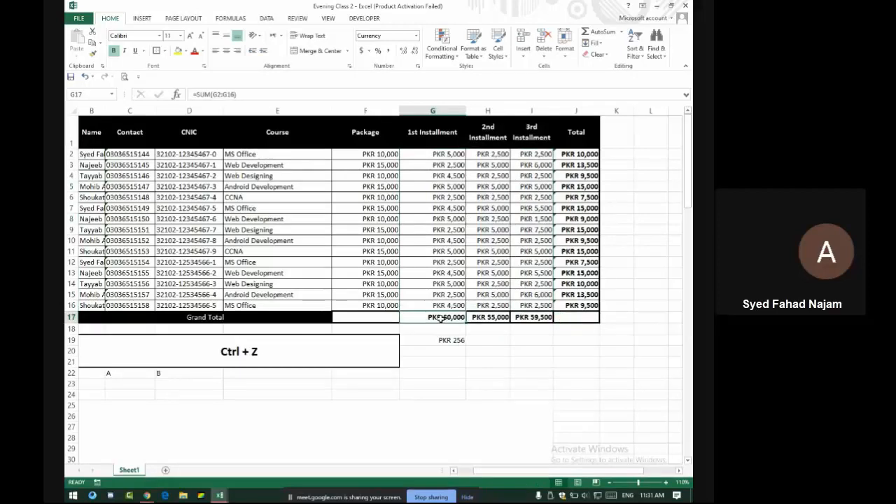
pyautogui.click(435, 131)
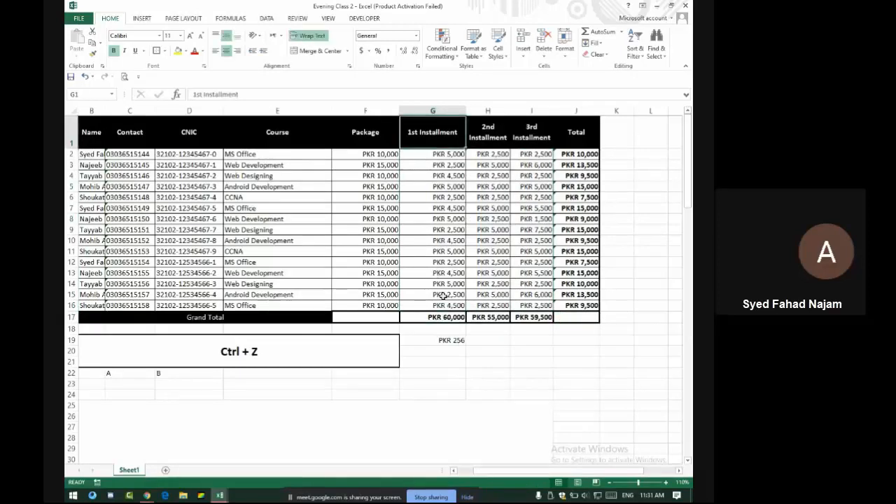
pyautogui.click(445, 319)
pyautogui.click(502, 132)
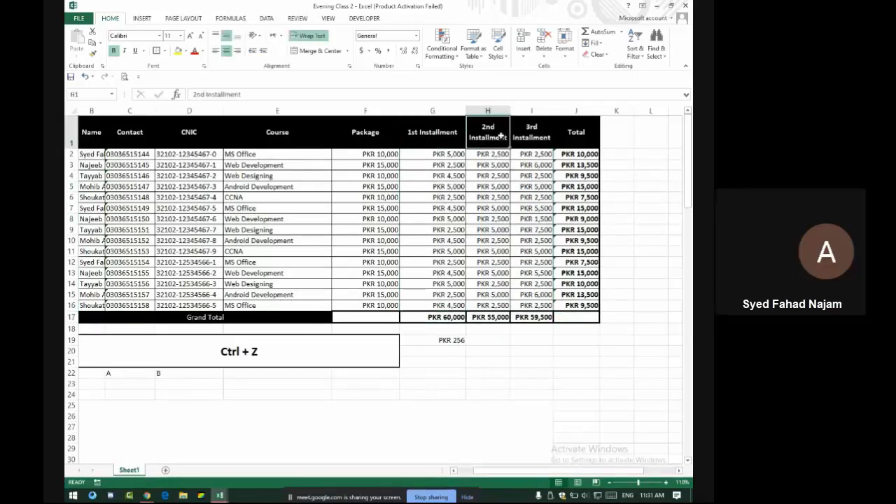
pyautogui.click(492, 318)
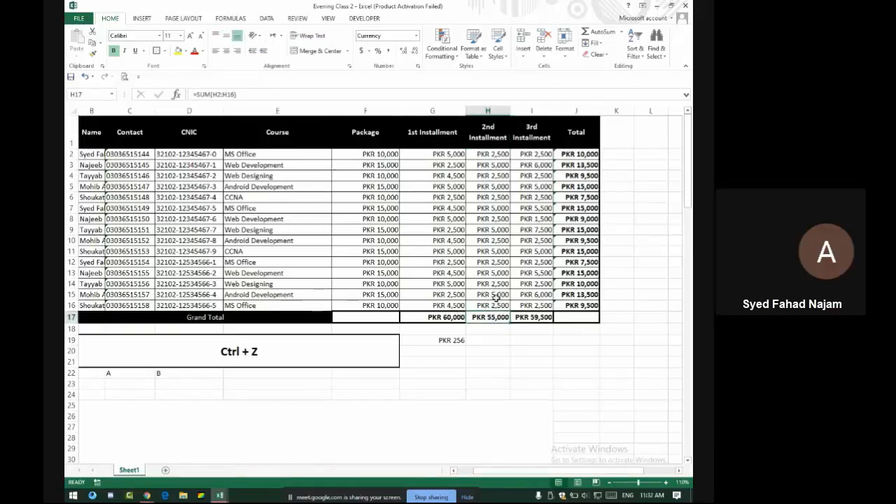
pyautogui.click(438, 318)
pyautogui.click(495, 318)
pyautogui.moveTo(438, 318); pyautogui.dragTo(533, 318)
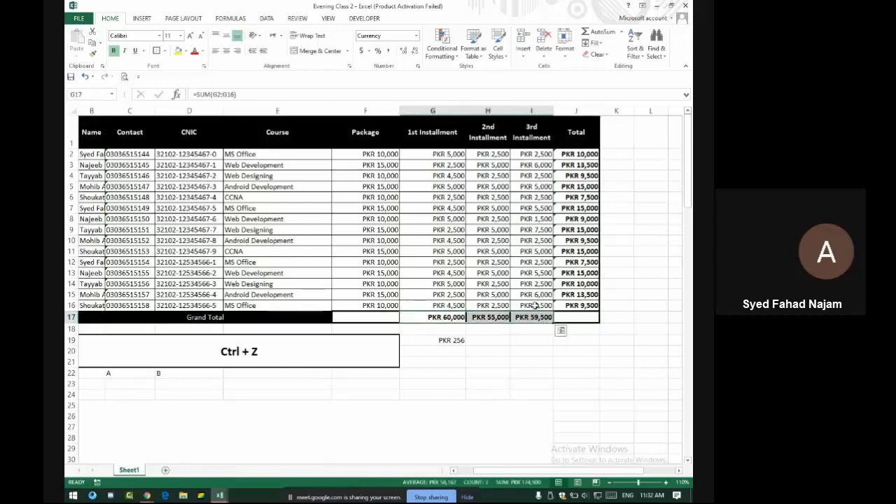
# Replace the Grand Total row with Running Totals: PKR 60,000, 115,000 and 174,500
pyautogui.click(454, 154)
pyautogui.moveTo(453, 154); pyautogui.dragTo(549, 307)
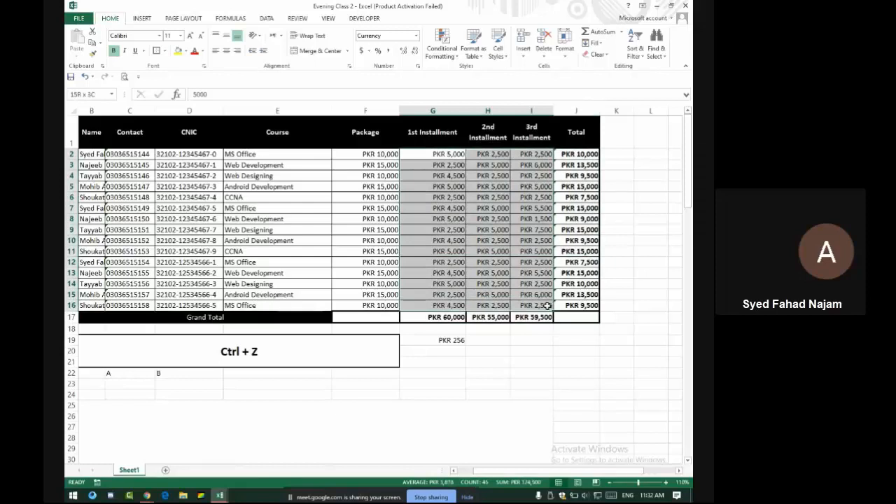
pyautogui.click(562, 319)
pyautogui.click(560, 341)
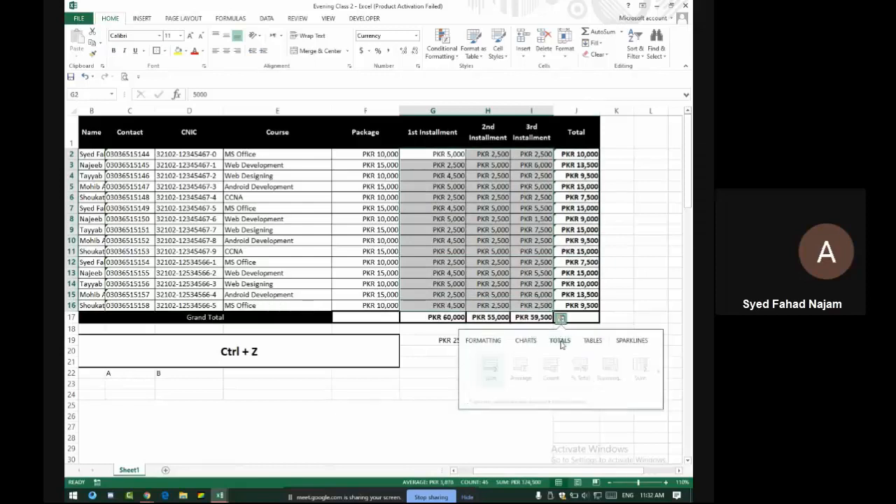
pyautogui.click(605, 365)
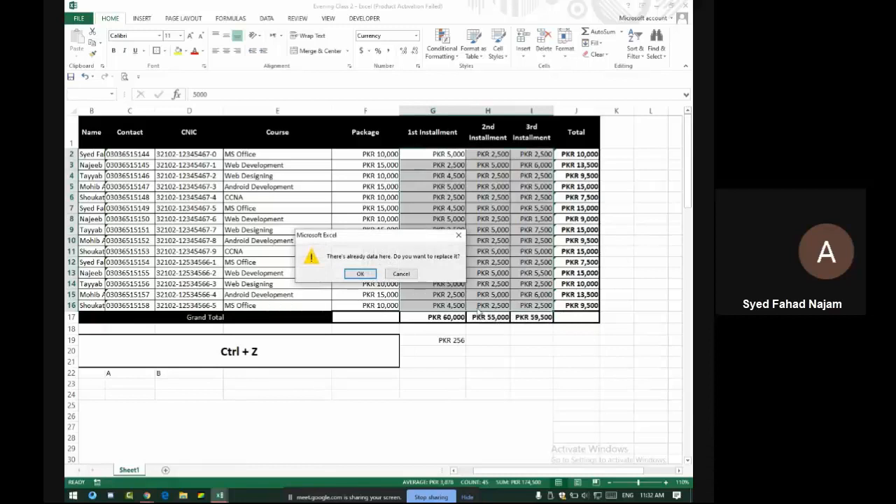
pyautogui.click(360, 274)
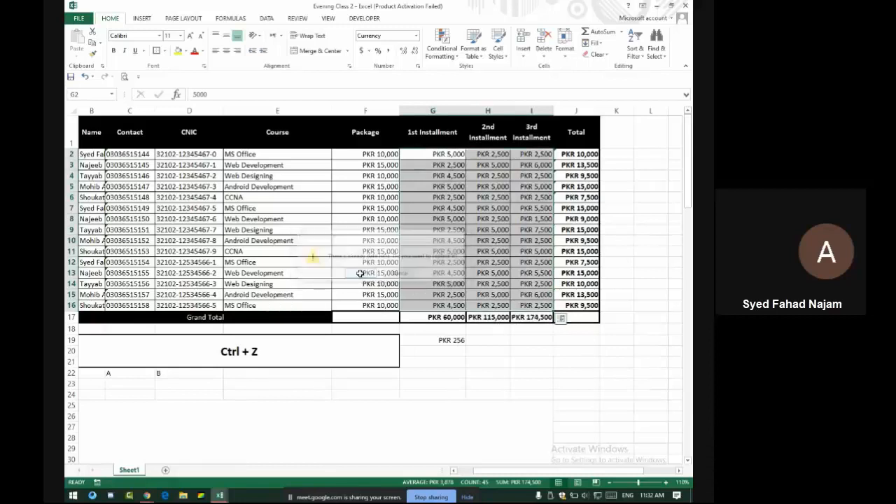
pyautogui.click(443, 316)
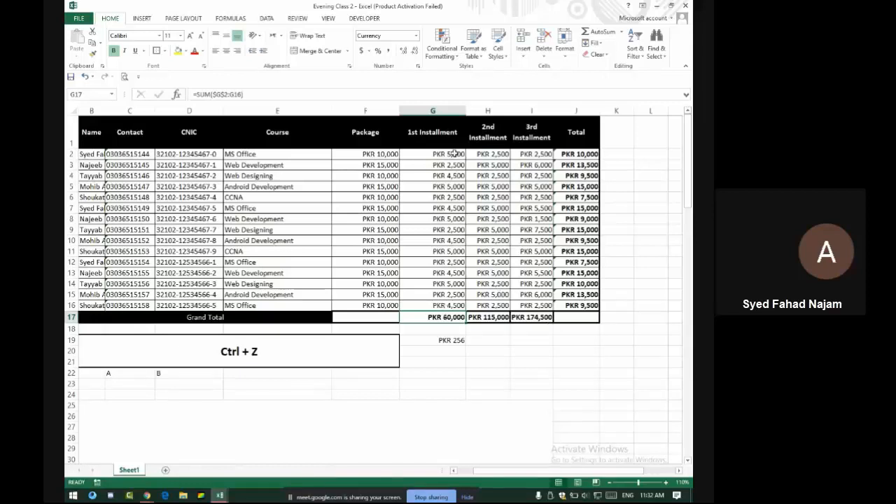
# Check the SUM formulas in G17, H17 and I17, then delete all G2:I16 installment amounts
pyautogui.moveTo(454, 154); pyautogui.dragTo(452, 308)
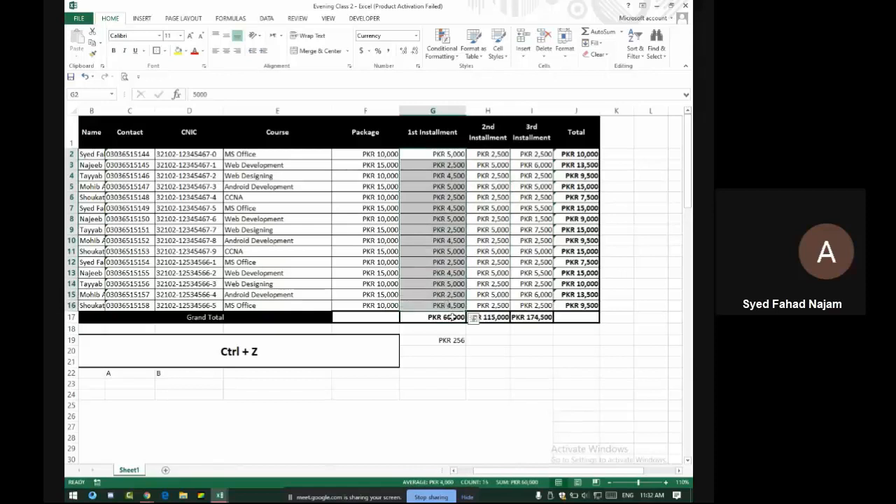
pyautogui.click(451, 317)
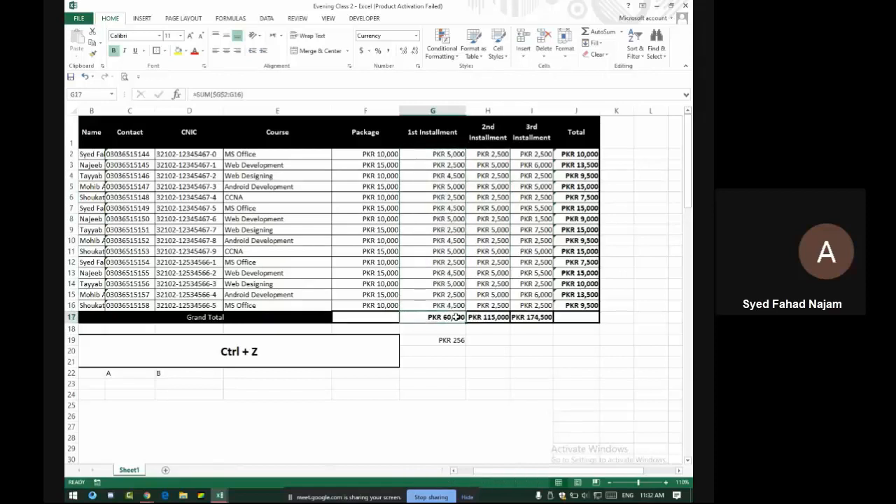
pyautogui.click(488, 317)
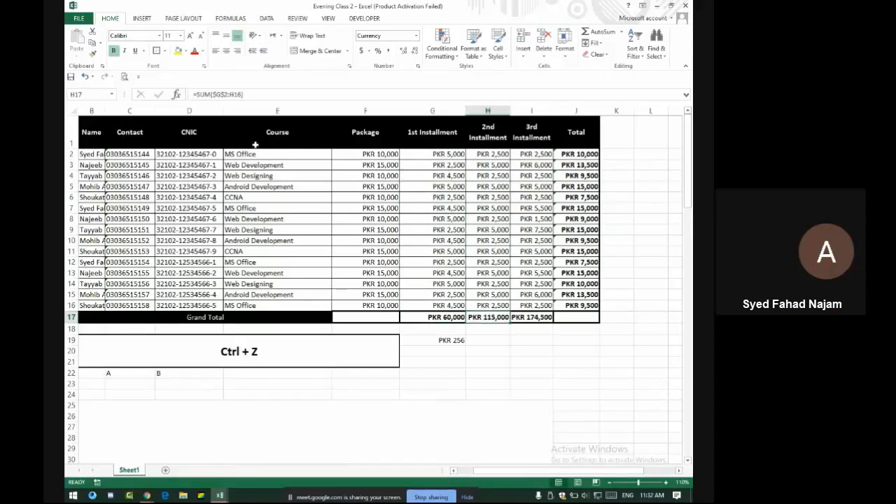
pyautogui.click(225, 94)
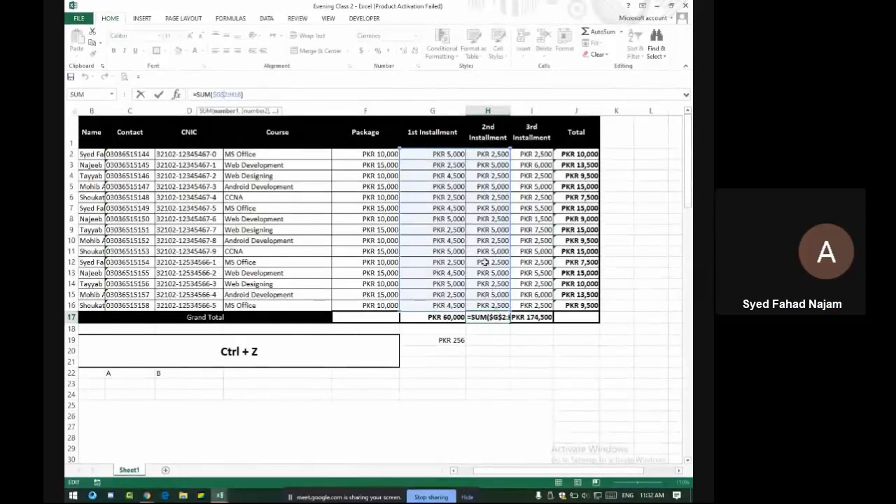
pyautogui.press('Tab')
pyautogui.doubleClick(534, 319)
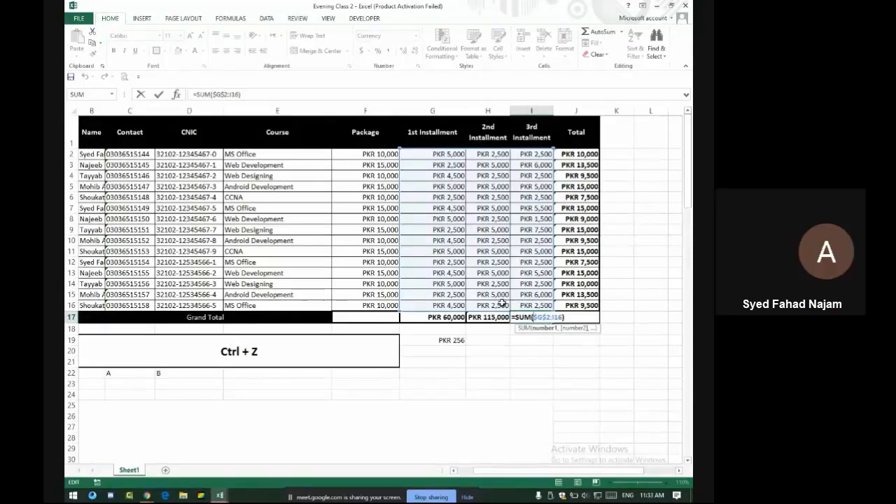
pyautogui.press('Return')
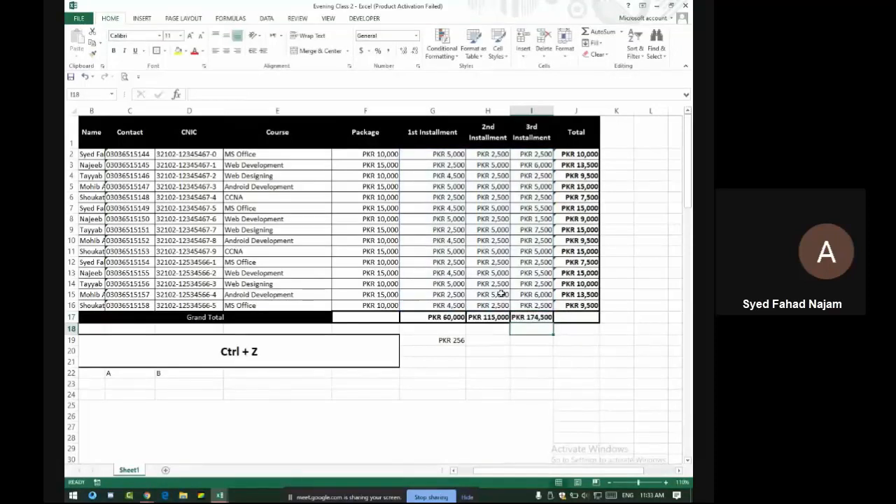
pyautogui.moveTo(417, 154); pyautogui.dragTo(539, 299)
pyautogui.press('Delete')
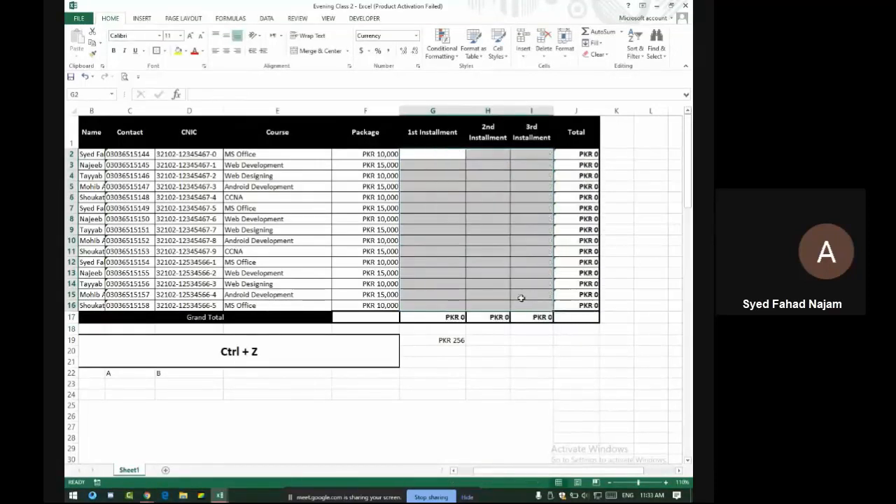
# Restore the installment amounts and try making them a table, dismissing the overlap error
pyautogui.hotkey('ctrl', 'z')
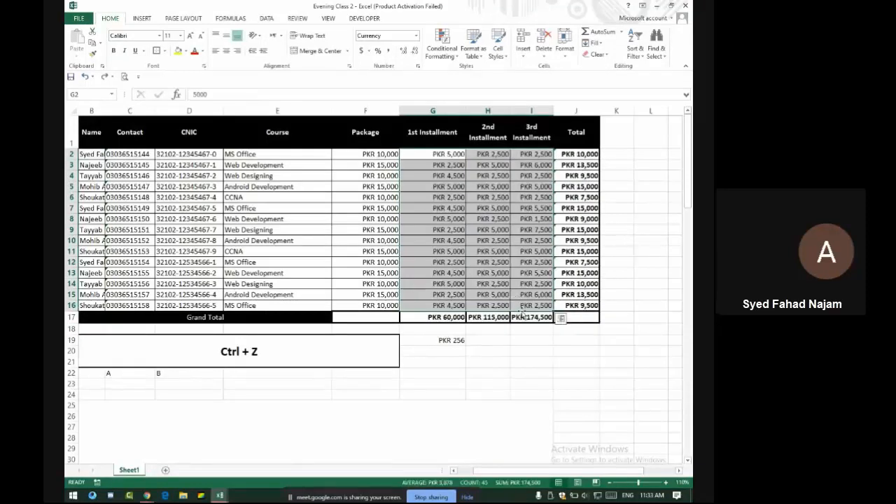
pyautogui.click(561, 317)
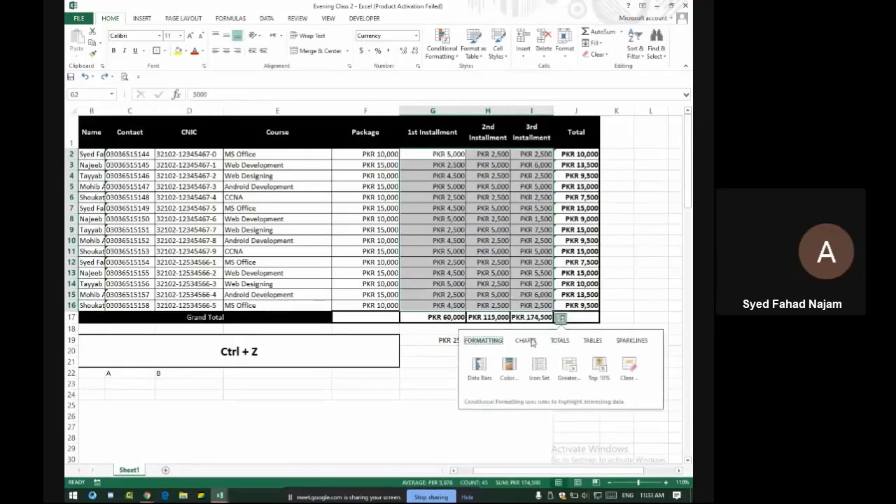
pyautogui.click(530, 341)
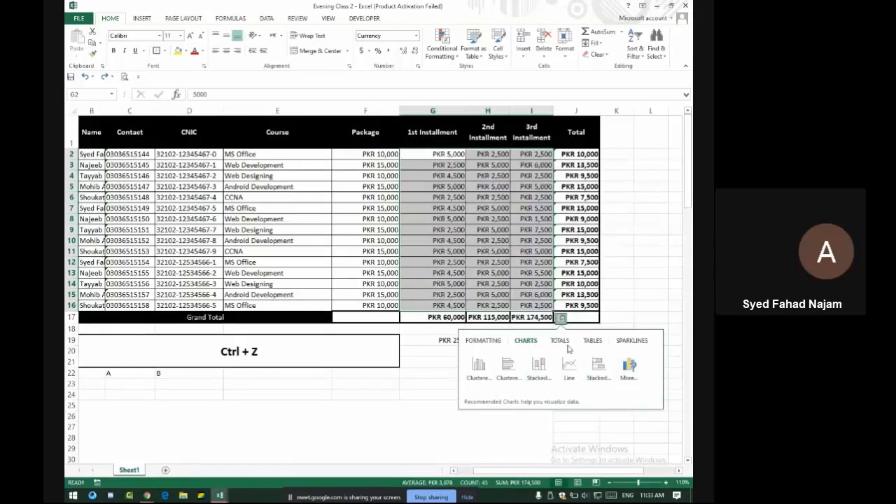
pyautogui.click(593, 342)
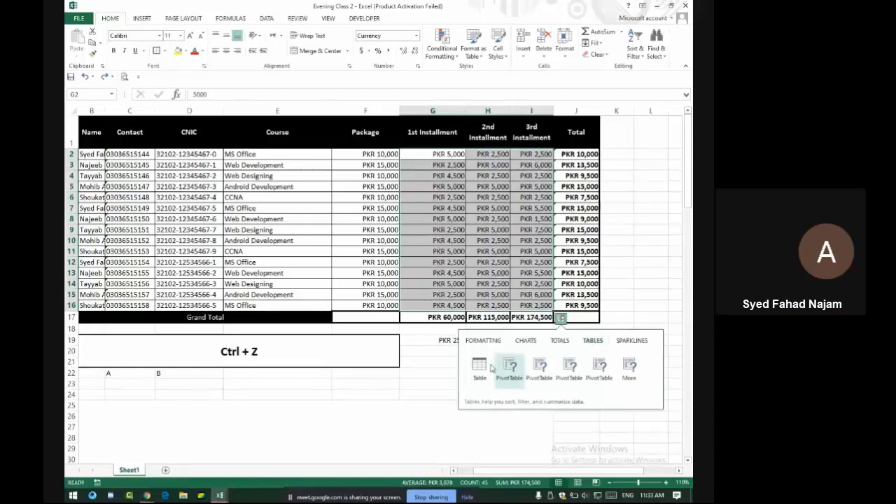
pyautogui.click(480, 366)
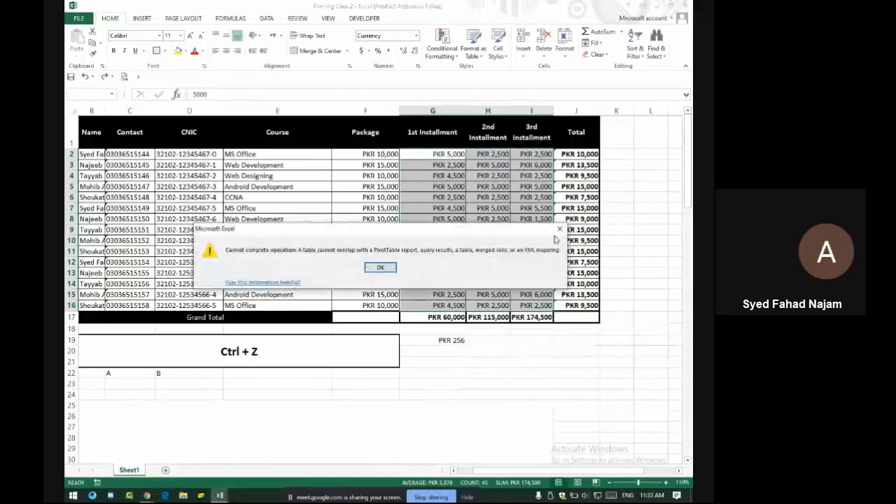
pyautogui.click(559, 229)
# Clear the Grand Total amounts in G17:I17 and the Total column J2:J16
pyautogui.click(568, 318)
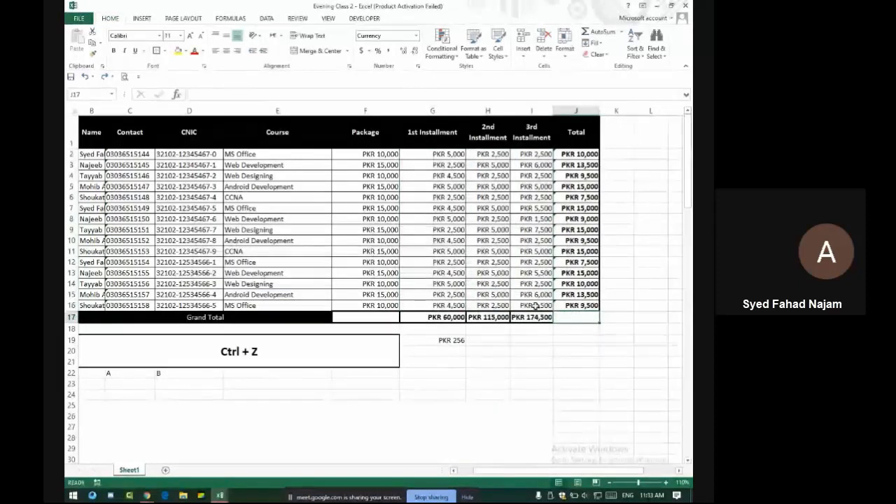
pyautogui.moveTo(435, 142); pyautogui.dragTo(544, 305)
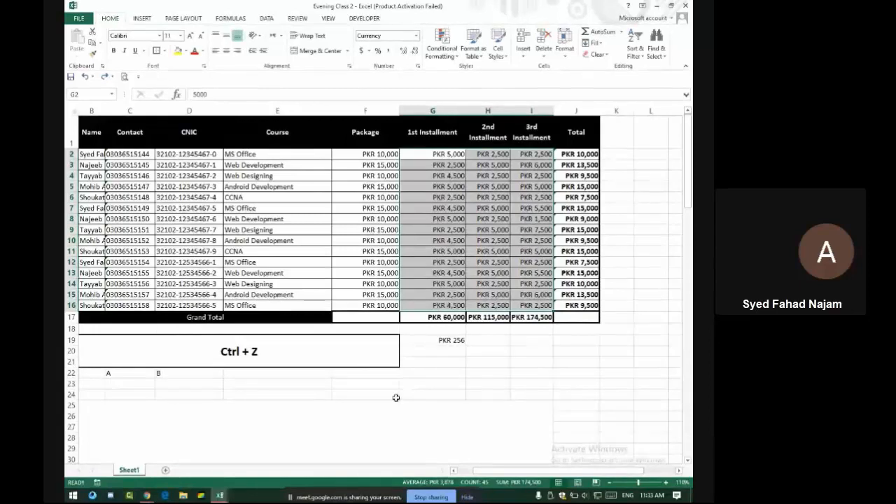
pyautogui.moveTo(448, 316); pyautogui.dragTo(521, 315)
pyautogui.press('Delete')
pyautogui.moveTo(576, 154); pyautogui.dragTo(583, 306)
pyautogui.press('Delete')
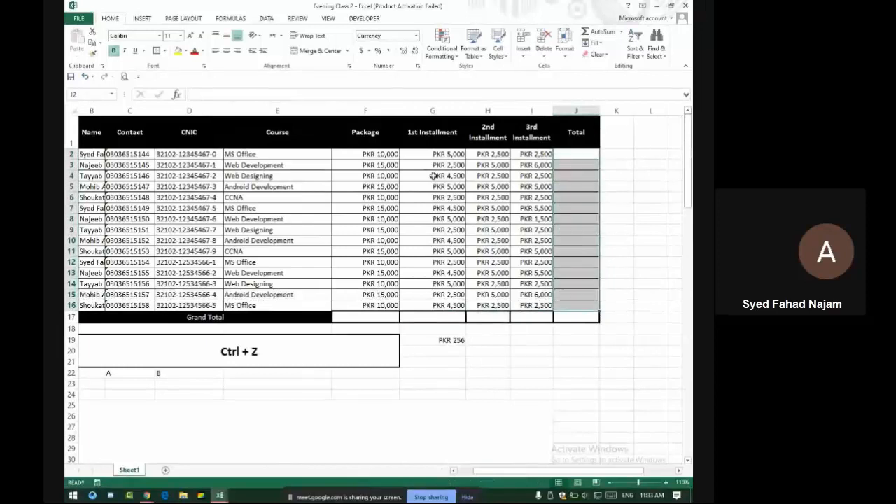
# Scroll down from the fee table to the committee payments table at row 67
pyautogui.moveTo(435, 160); pyautogui.dragTo(455, 306)
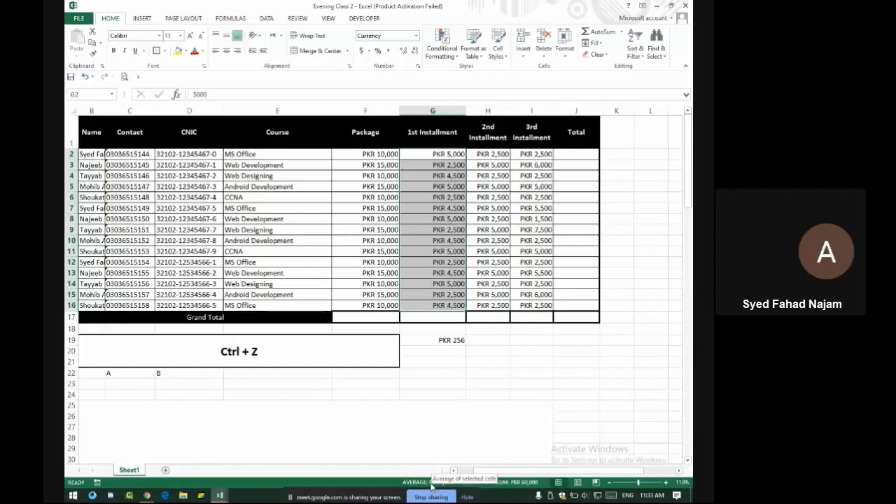
pyautogui.scroll(-11, 445, 381)
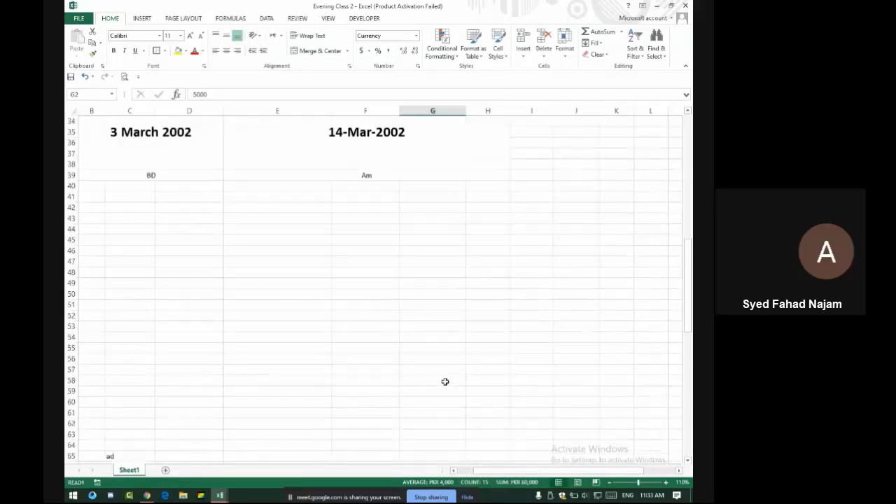
pyautogui.scroll(-7, 446, 381)
pyautogui.scroll(-7, 445, 382)
pyautogui.scroll(6, 446, 382)
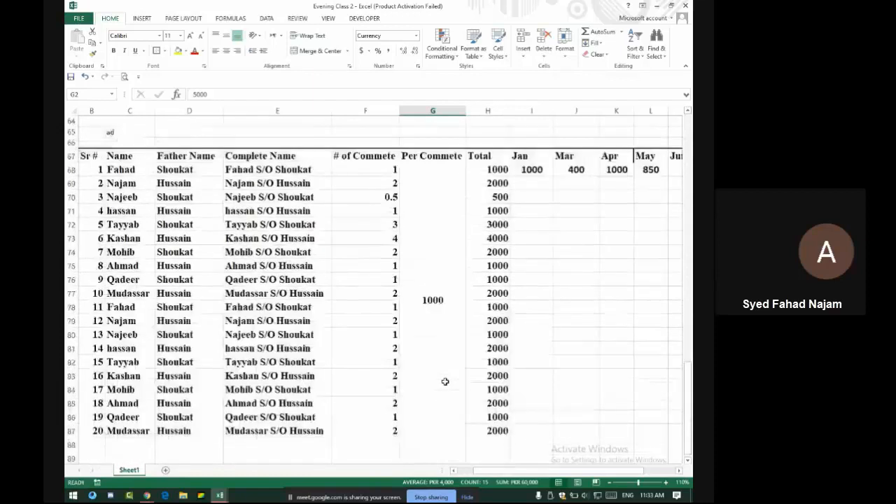
pyautogui.press('Right')
pyautogui.scroll(-16, 368, 329)
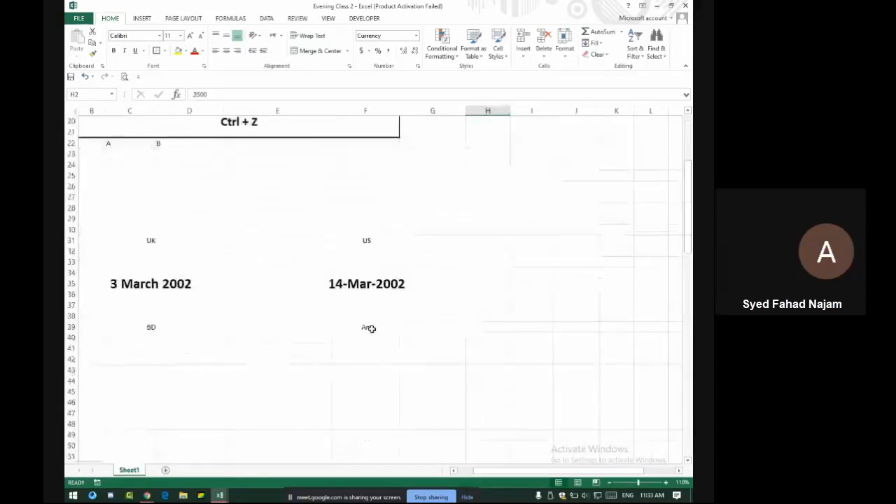
pyautogui.scroll(-5, 376, 330)
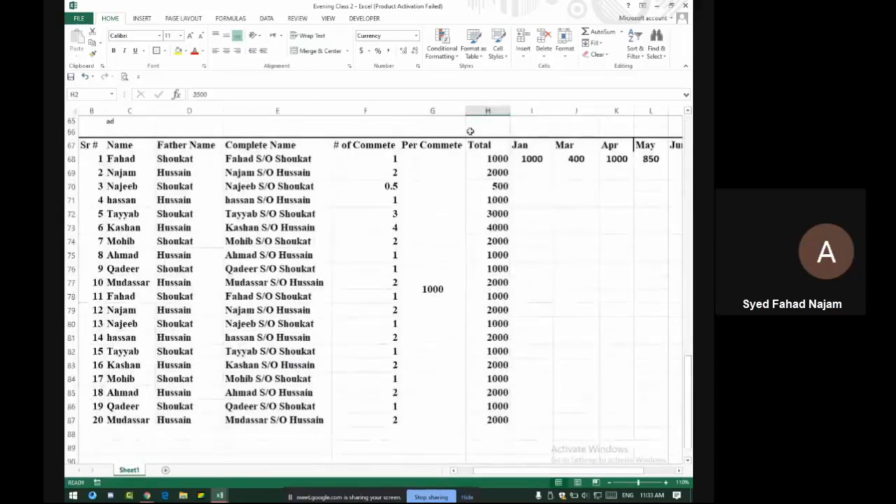
# Select cells I68 and I69, then switch to the Google Meet window
pyautogui.click(519, 163)
pyautogui.click(518, 171)
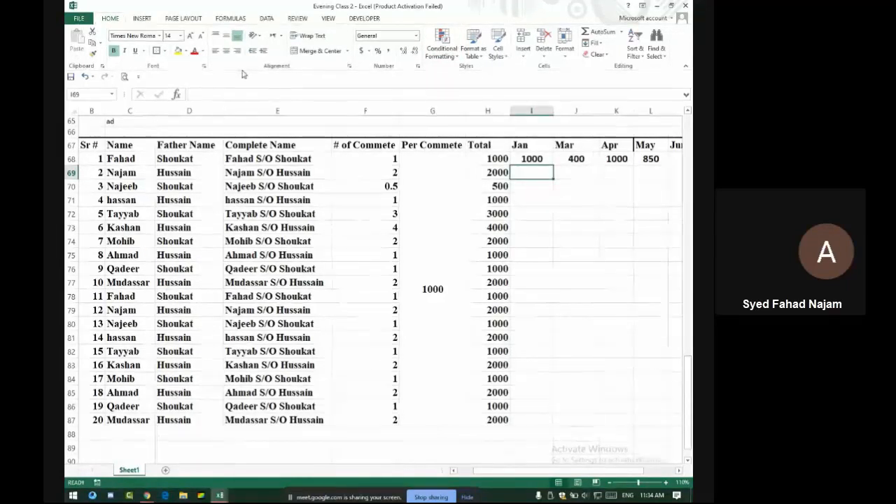
pyautogui.hotkey('alt', 'Tab')
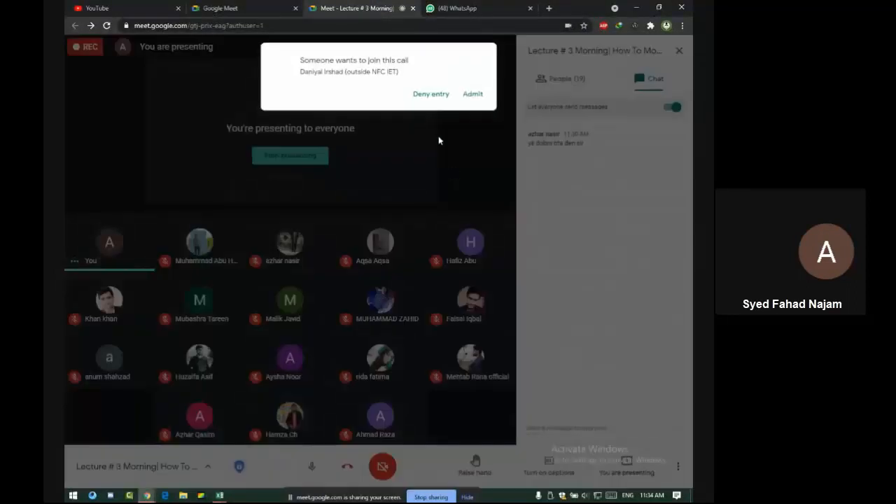
# Admit the waiting participant into the Meet call and return to the Excel workbook
pyautogui.click(469, 93)
pyautogui.moveTo(429, 254)
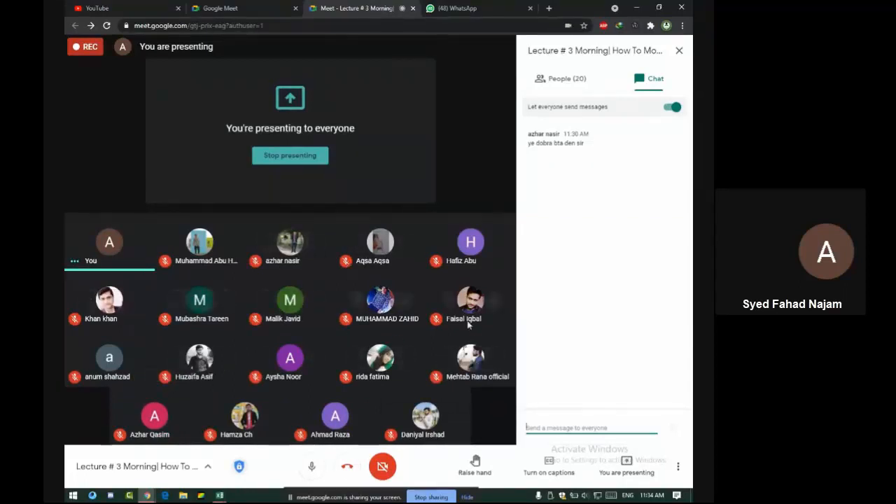
pyautogui.click(558, 281)
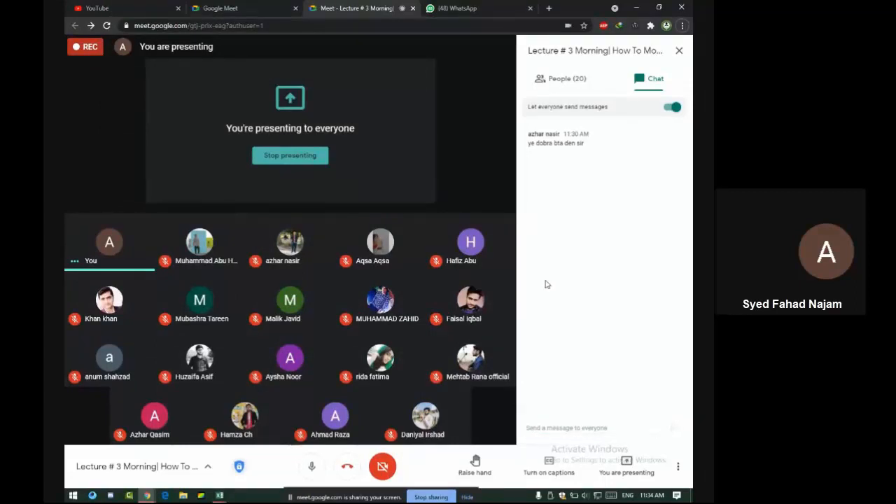
pyautogui.hotkey('alt', 'Tab')
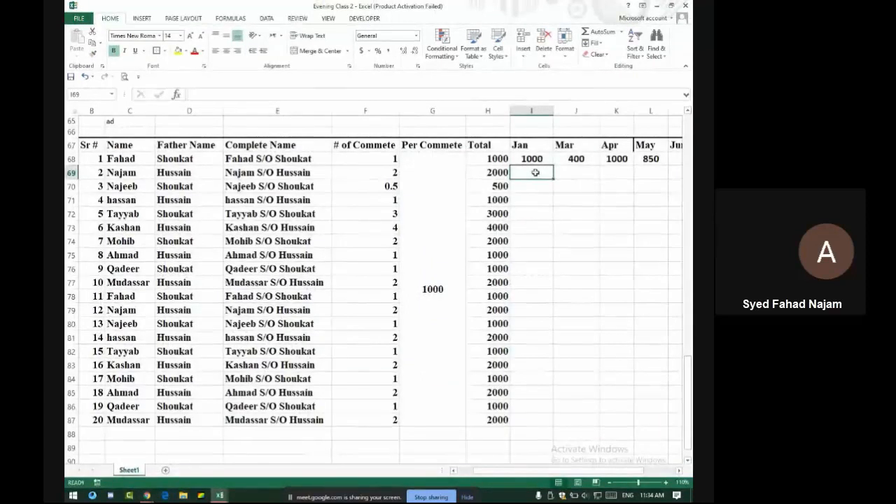
# Select row 69's Jan–Jun cells and browse Conditional Formatting without applying anything
pyautogui.moveTo(535, 172); pyautogui.dragTo(606, 176)
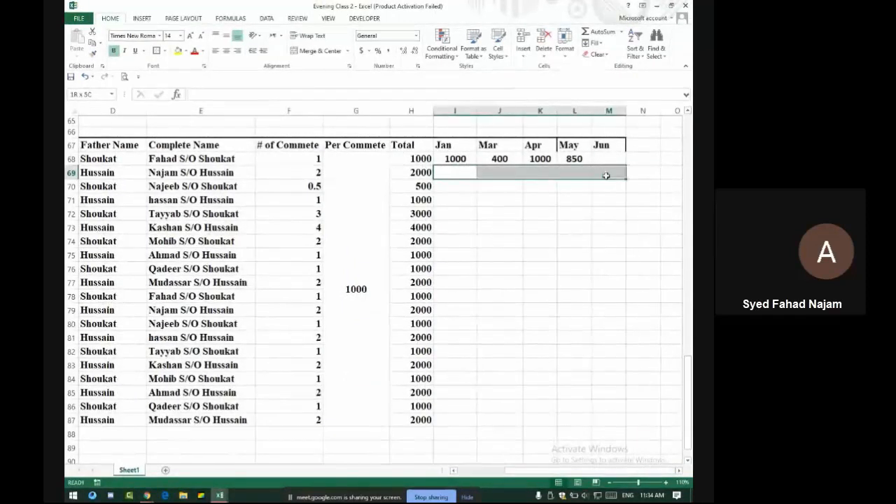
pyautogui.click(442, 46)
pyautogui.moveTo(469, 72)
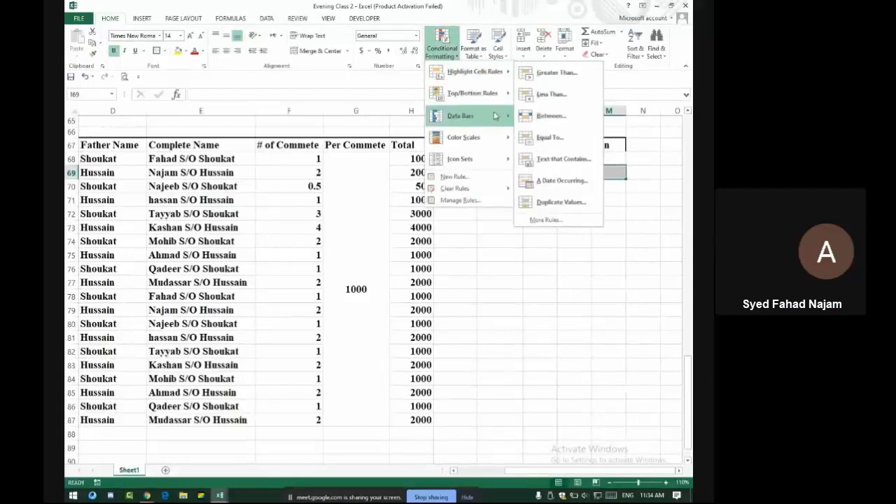
pyautogui.moveTo(437, 118)
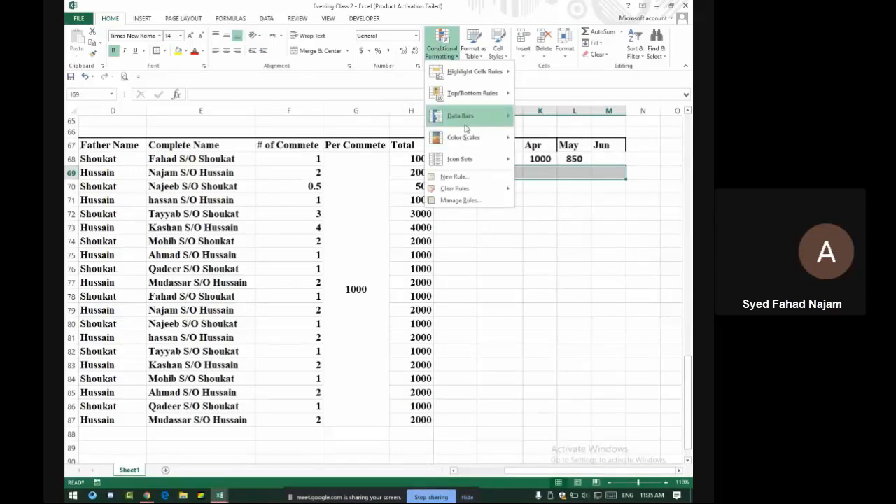
pyautogui.click(615, 167)
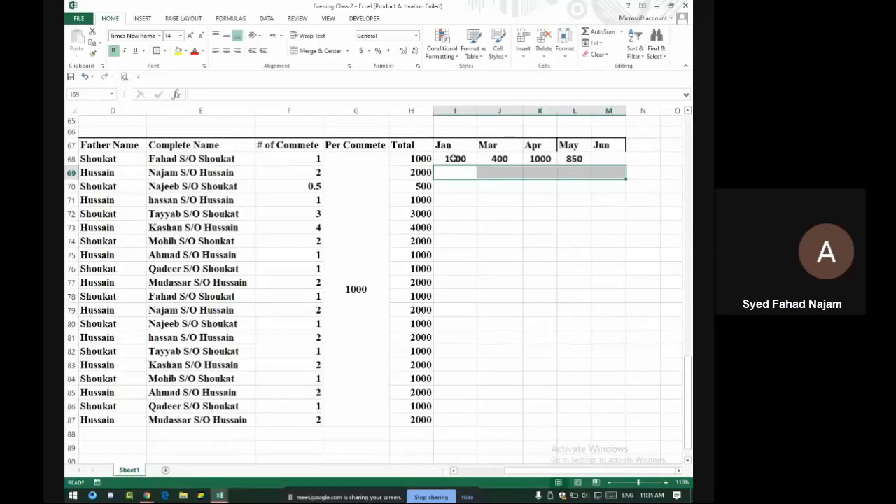
# Select the Jan–Jun payments in I68:M68 and show the Highlight Cells Rules choices
pyautogui.moveTo(453, 158); pyautogui.dragTo(618, 158)
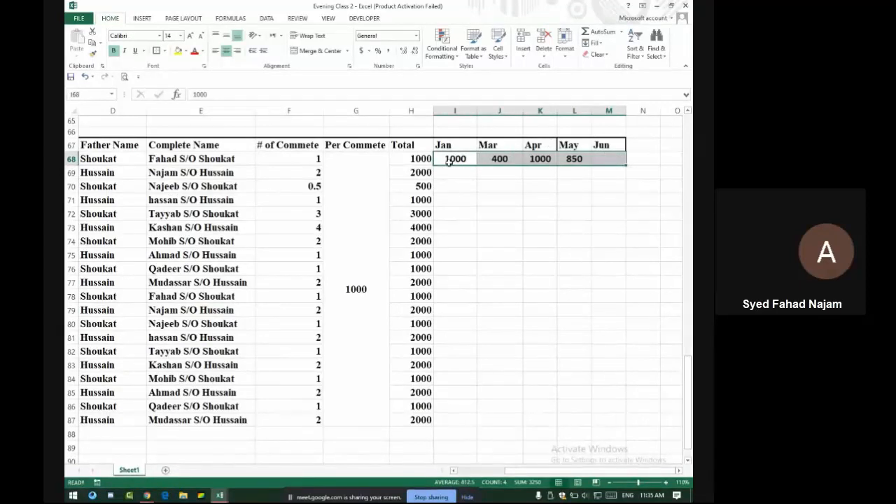
pyautogui.moveTo(448, 160); pyautogui.dragTo(609, 158)
pyautogui.click(443, 54)
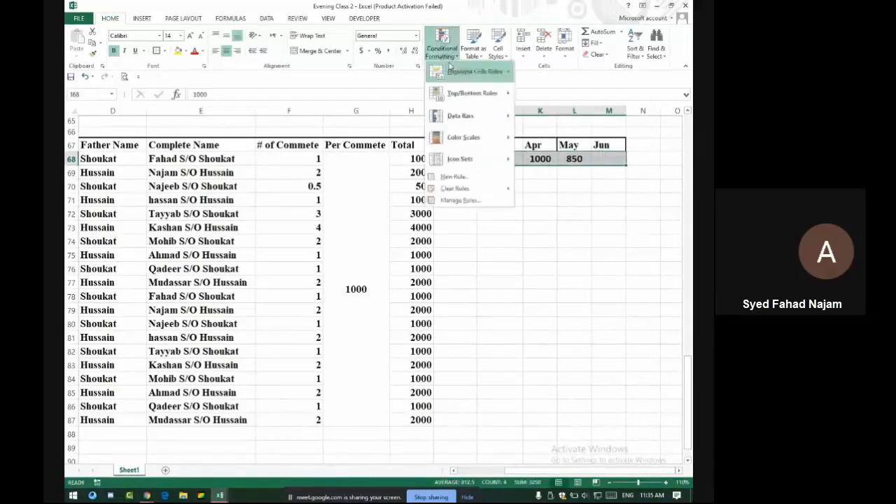
pyautogui.moveTo(483, 71)
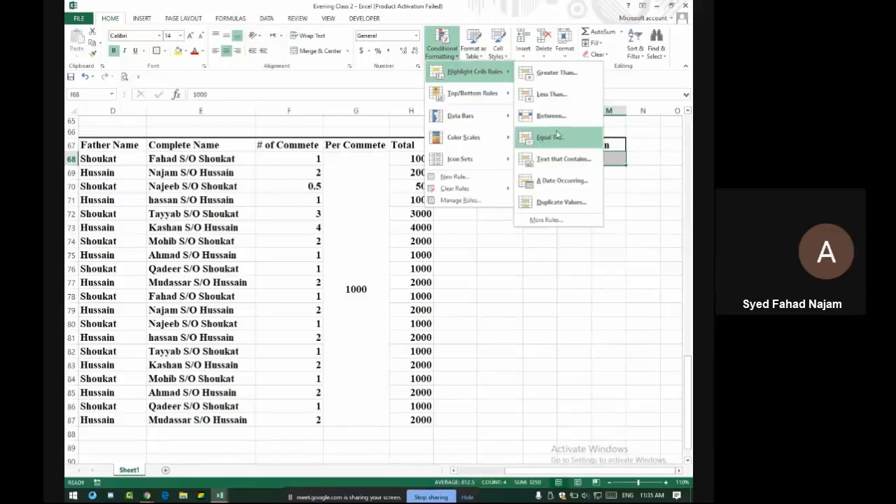
# Dismiss the unused formatting menu and select the # of Commete values in F68:F87
pyautogui.click(347, 166)
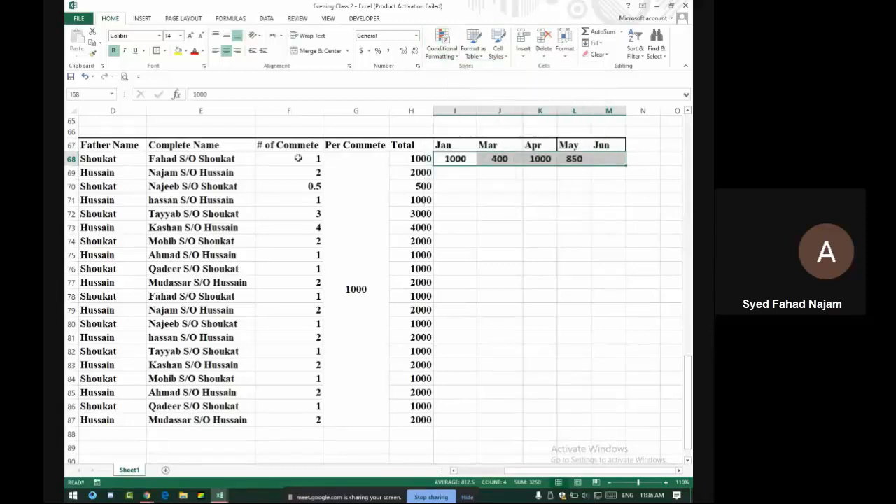
pyautogui.moveTo(298, 158); pyautogui.dragTo(280, 421)
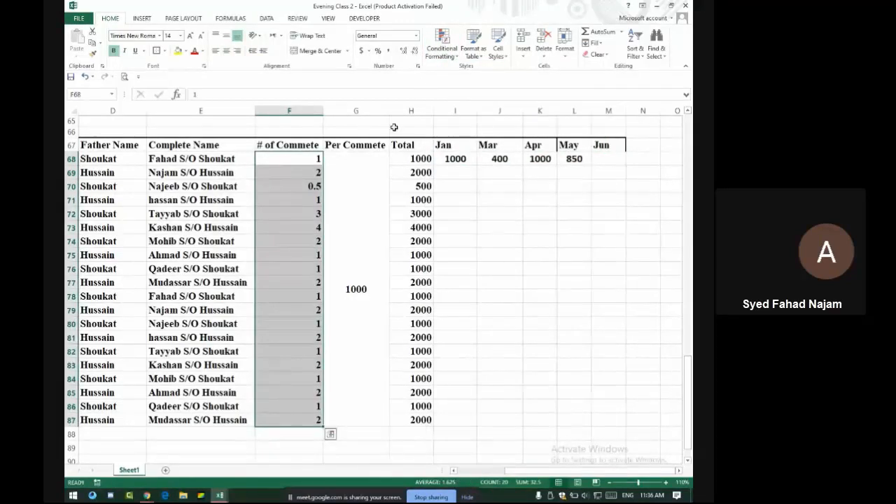
# Add an Equal To 0.5 rule using Light Red Fill with Dark Red Text
pyautogui.click(442, 48)
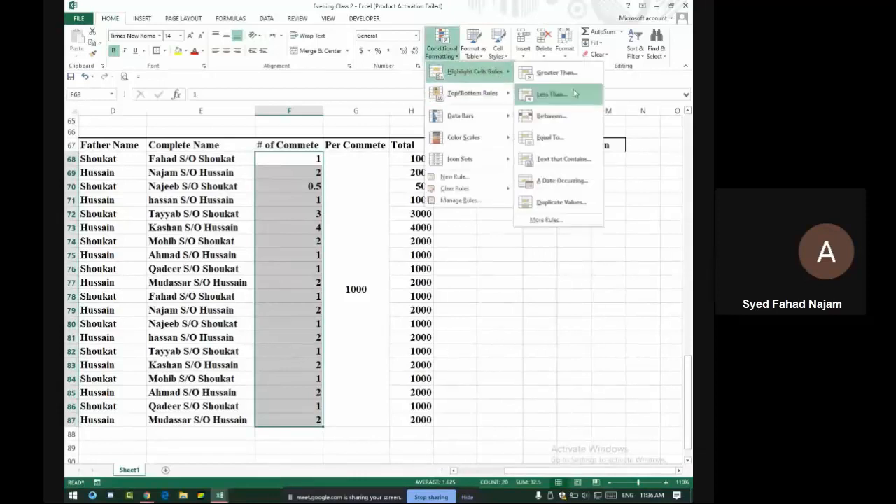
pyautogui.click(560, 137)
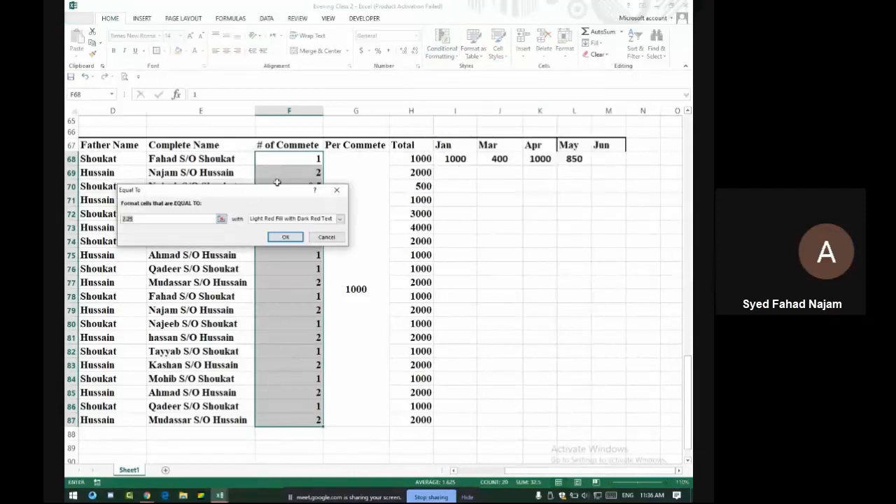
pyautogui.write('0.5')
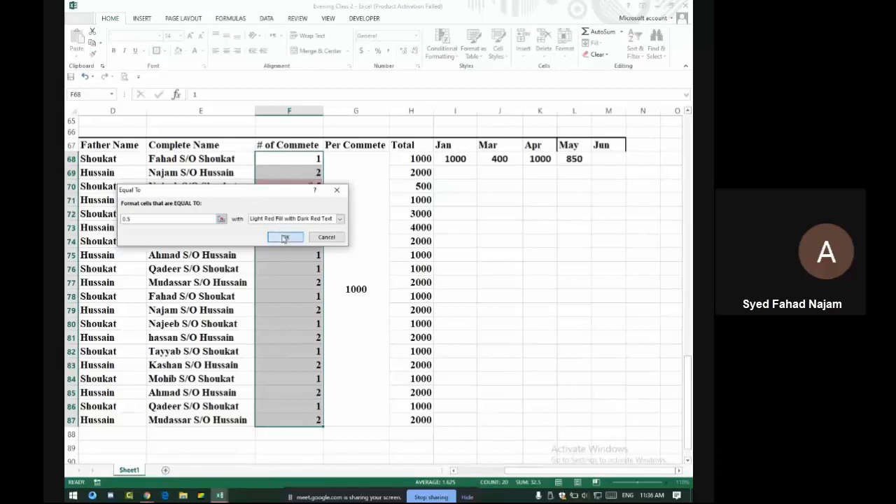
pyautogui.click(285, 236)
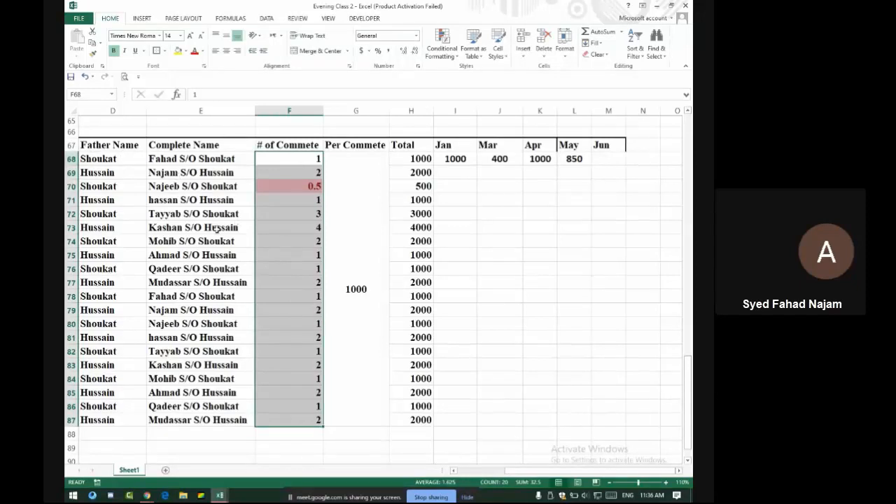
pyautogui.press('Left')
pyautogui.press('Left')
pyautogui.press('Left')
pyautogui.press('Left')
pyautogui.press('Left')
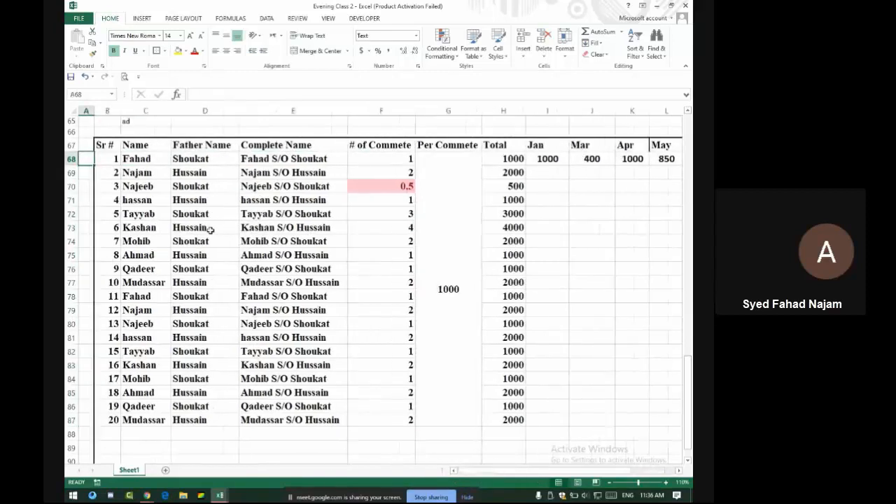
pyautogui.press('Right')
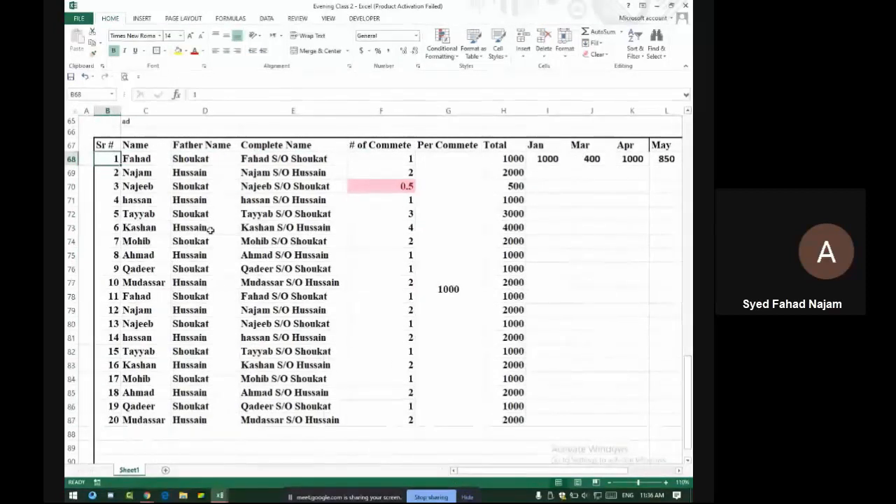
# Fill the Father Name and Complete Name entries D68:E87 down to about row 417
pyautogui.click(213, 161)
pyautogui.moveTo(216, 164); pyautogui.dragTo(297, 418)
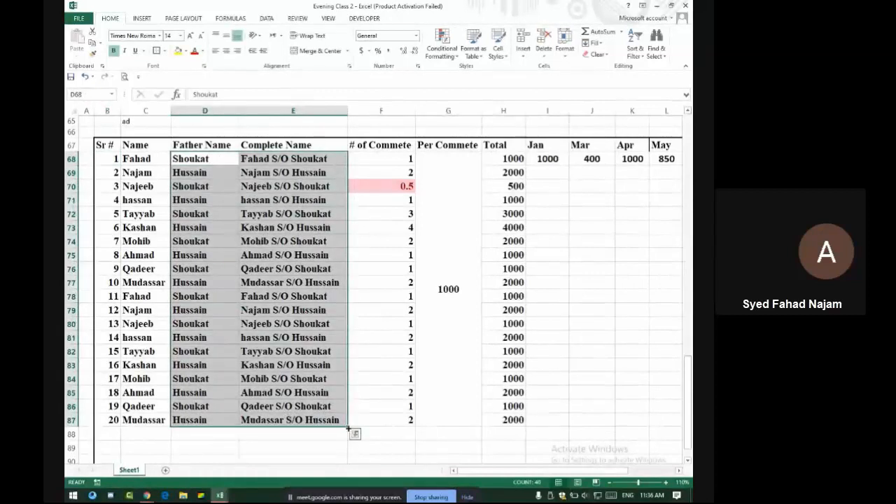
pyautogui.moveTo(347, 428); pyautogui.dragTo(350, 455)
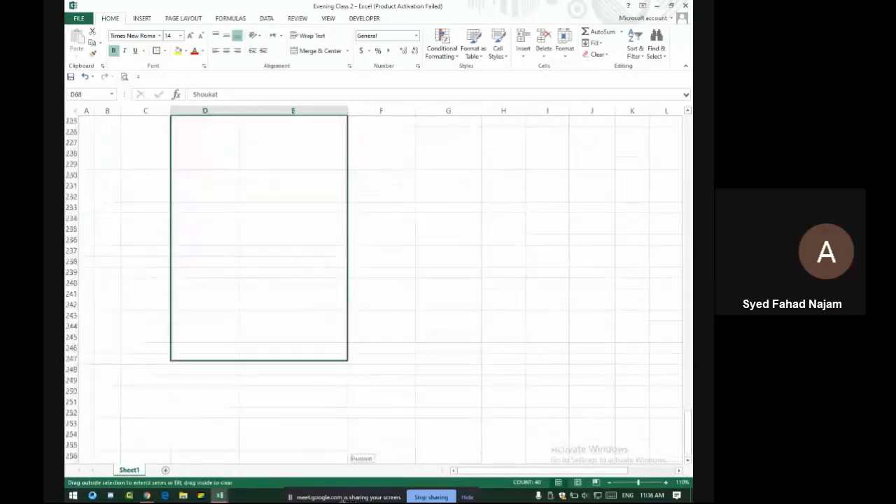
pyautogui.moveTo(344, 499); pyautogui.dragTo(344, 498)
pyautogui.scroll(17, 317, 284)
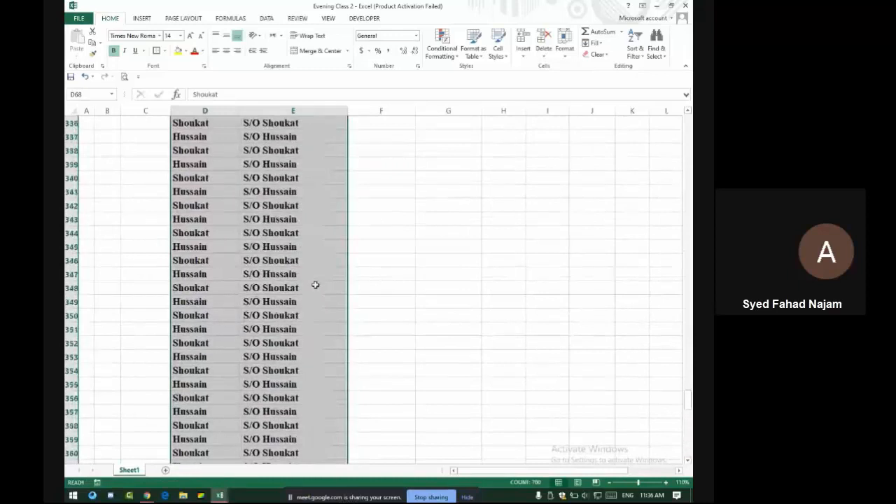
pyautogui.scroll(20, 315, 284)
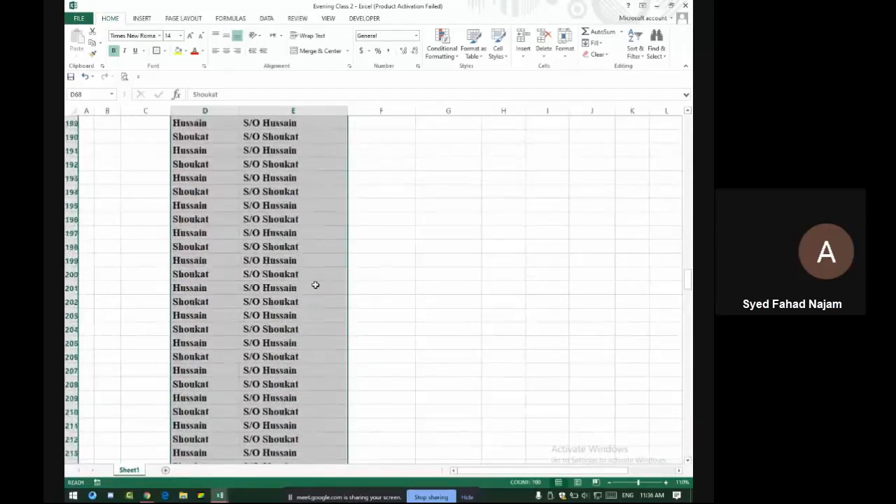
pyautogui.scroll(20, 315, 284)
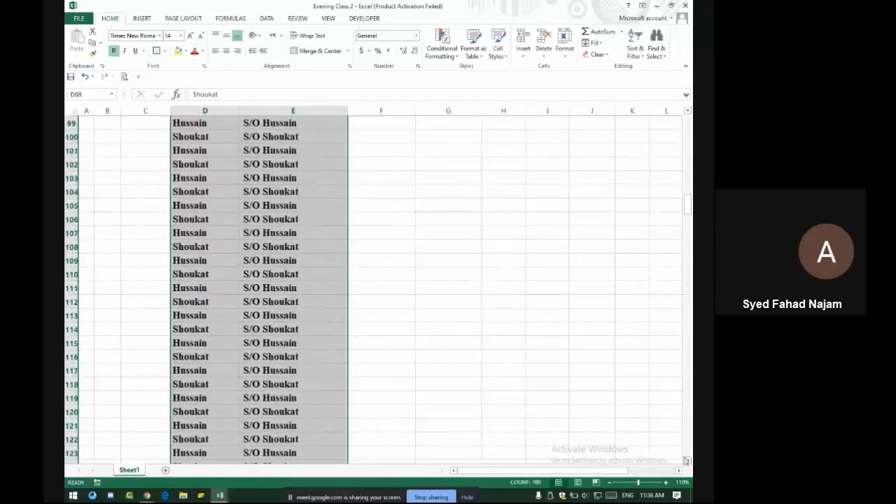
pyautogui.moveTo(689, 210); pyautogui.dragTo(689, 167)
pyautogui.scroll(-2, 393, 343)
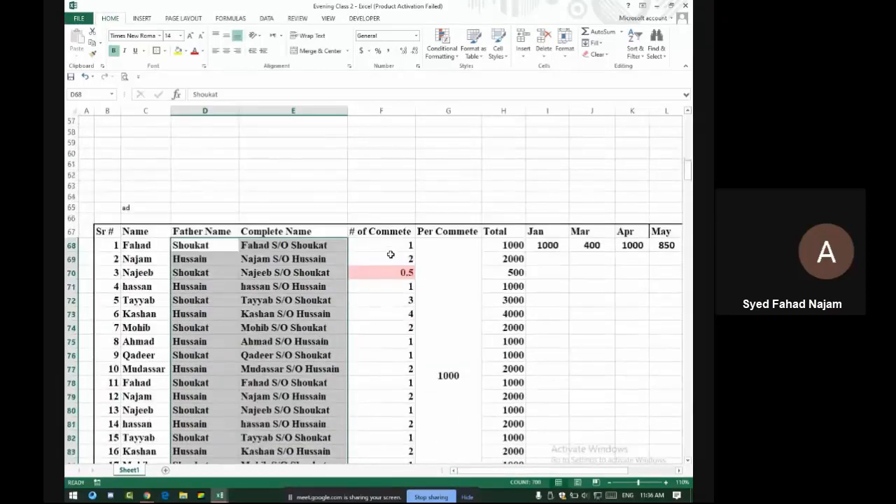
pyautogui.scroll(-3, 390, 255)
pyautogui.scroll(2, 390, 259)
# Extend the # of Commete values F68:F87 down to row 417 as copied cells
pyautogui.click(396, 212)
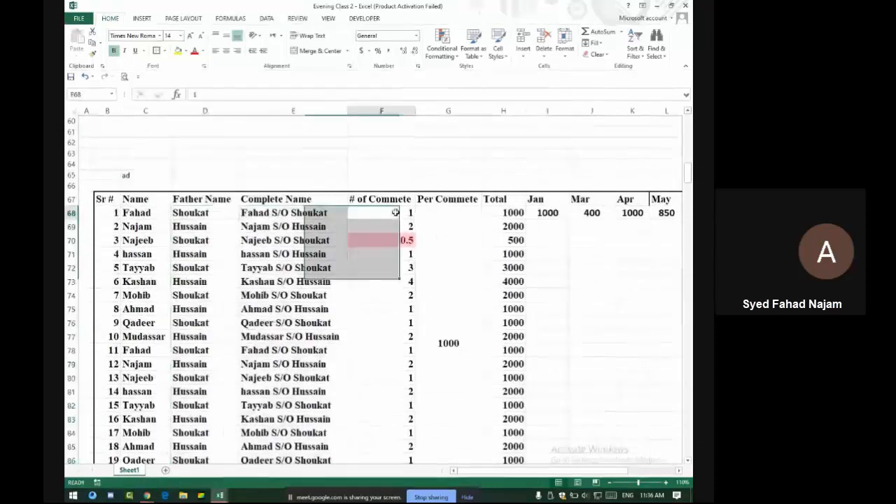
pyautogui.moveTo(396, 212); pyautogui.dragTo(376, 390)
pyautogui.click(424, 396)
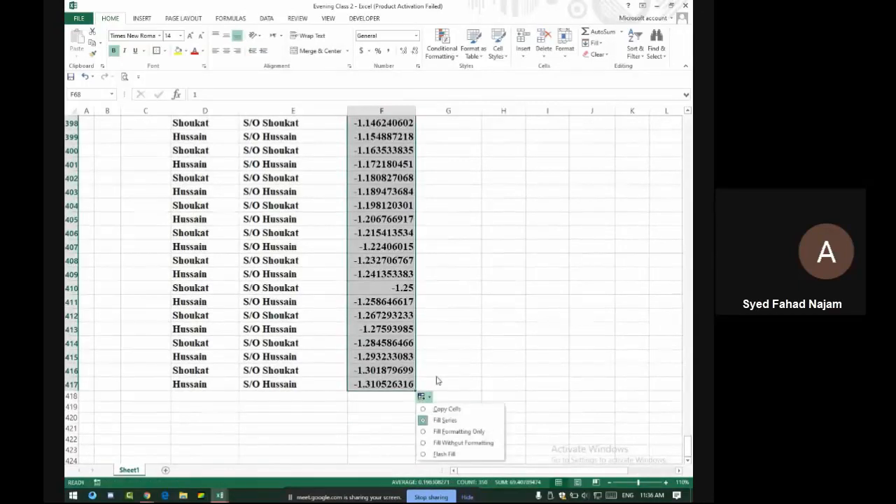
pyautogui.click(439, 410)
pyautogui.scroll(9, 412, 166)
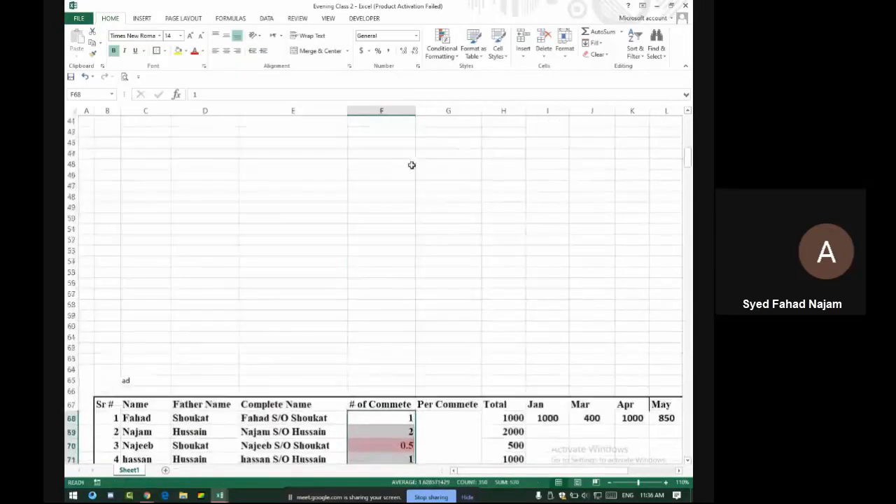
pyautogui.scroll(-5, 400, 156)
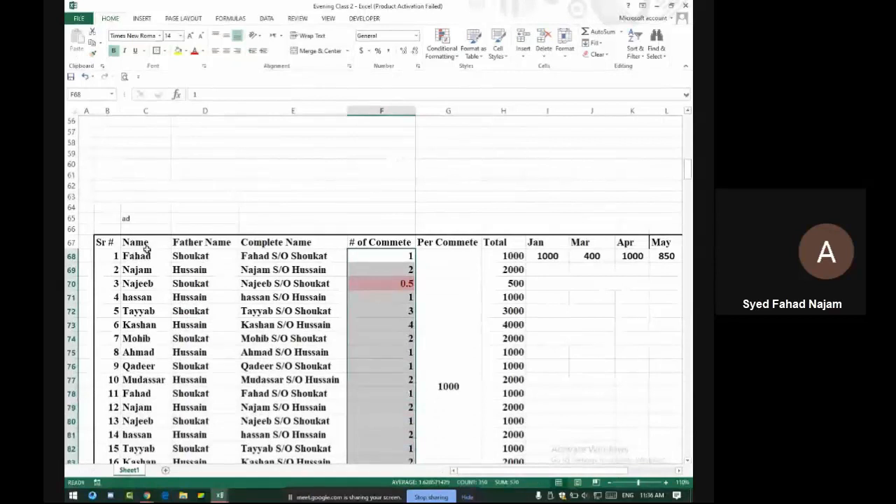
# Turn on Filter for header row 67, giving dropdowns from Sr # through the month columns
pyautogui.moveTo(203, 242); pyautogui.dragTo(308, 243)
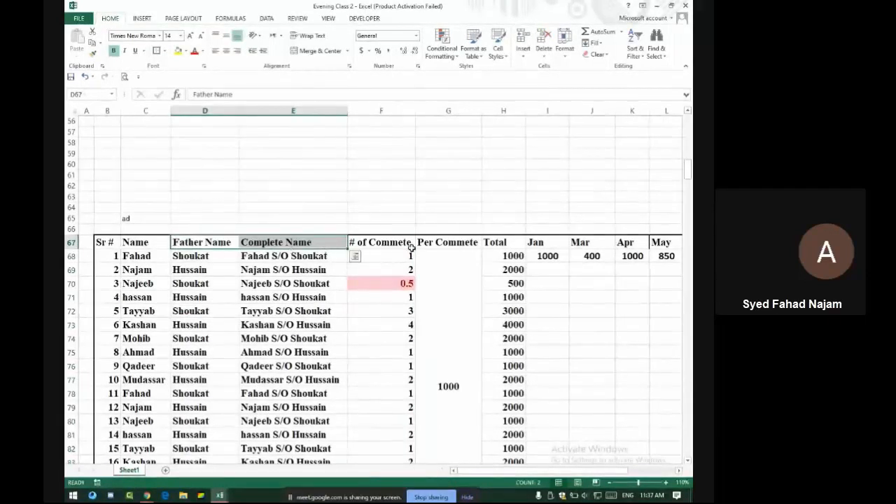
pyautogui.scroll(-8, 365, 245)
pyautogui.scroll(11, 371, 244)
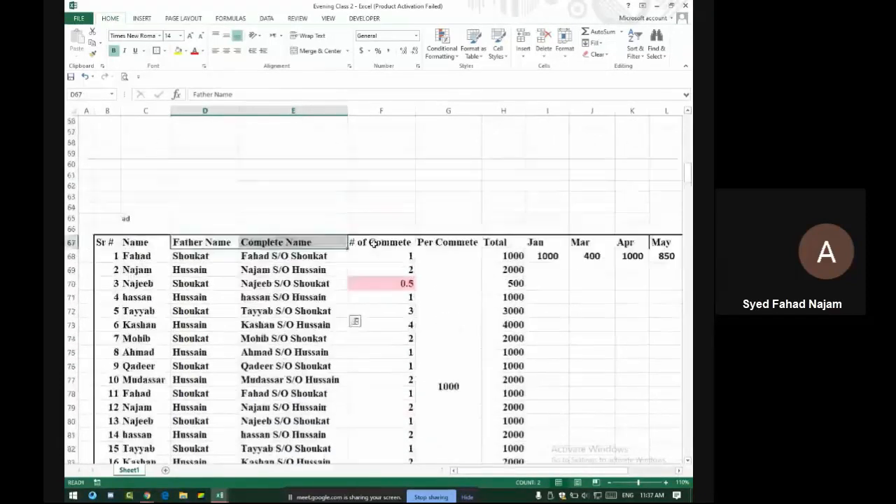
pyautogui.click(387, 339)
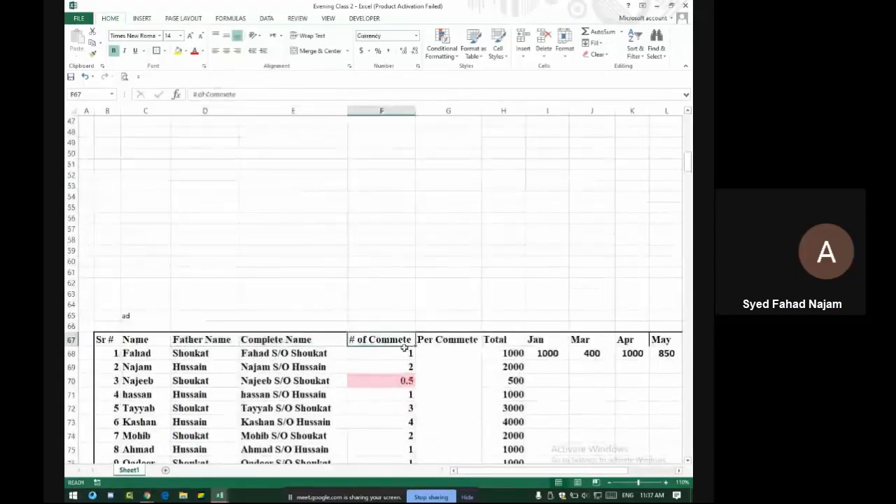
pyautogui.scroll(-20, 385, 332)
pyautogui.scroll(16, 384, 330)
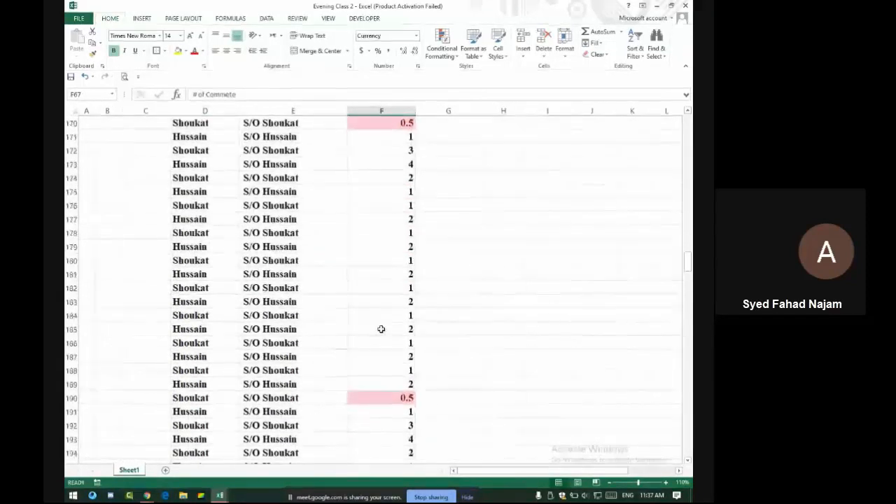
pyautogui.scroll(11, 381, 329)
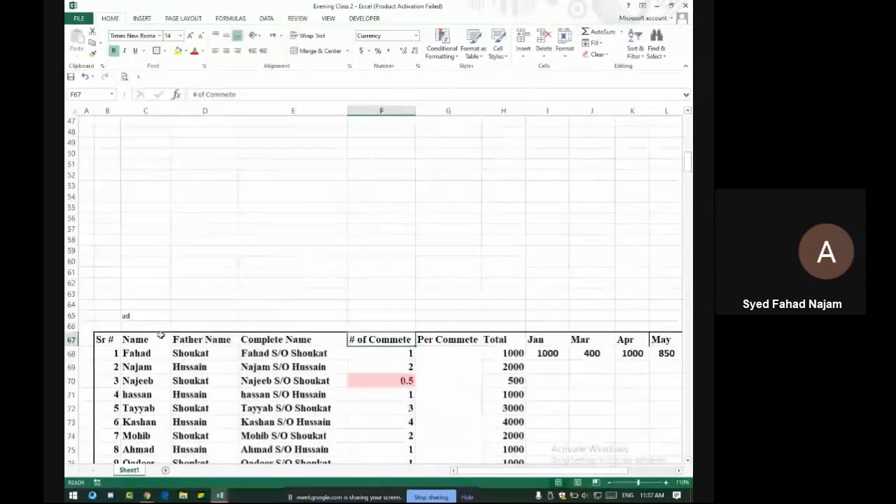
pyautogui.moveTo(112, 341); pyautogui.dragTo(399, 343)
pyautogui.click(388, 341)
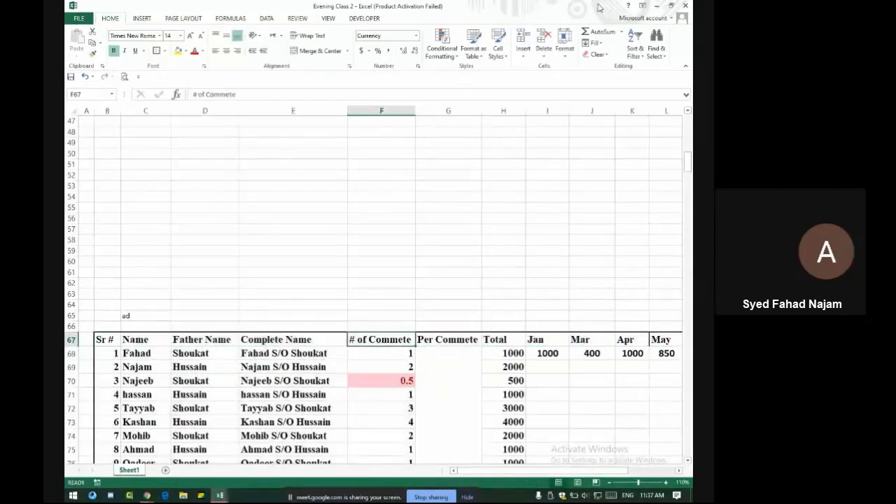
pyautogui.click(635, 42)
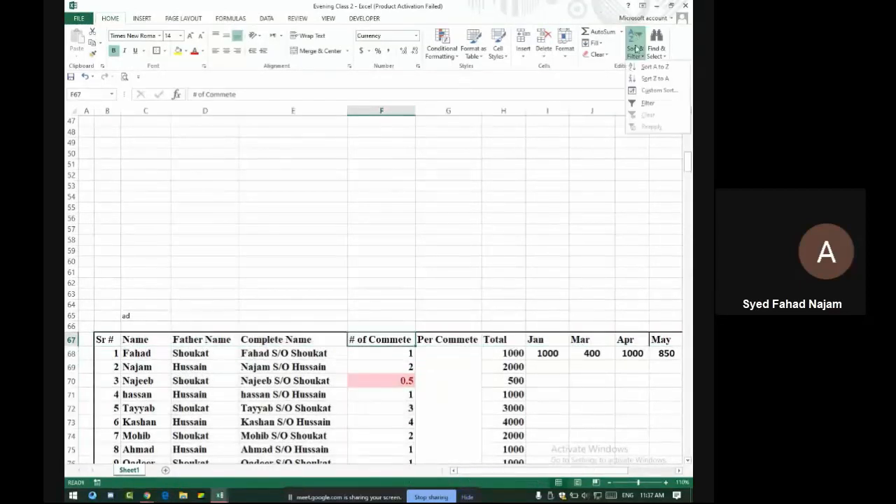
pyautogui.click(651, 101)
pyautogui.hscroll(1, 653, 102)
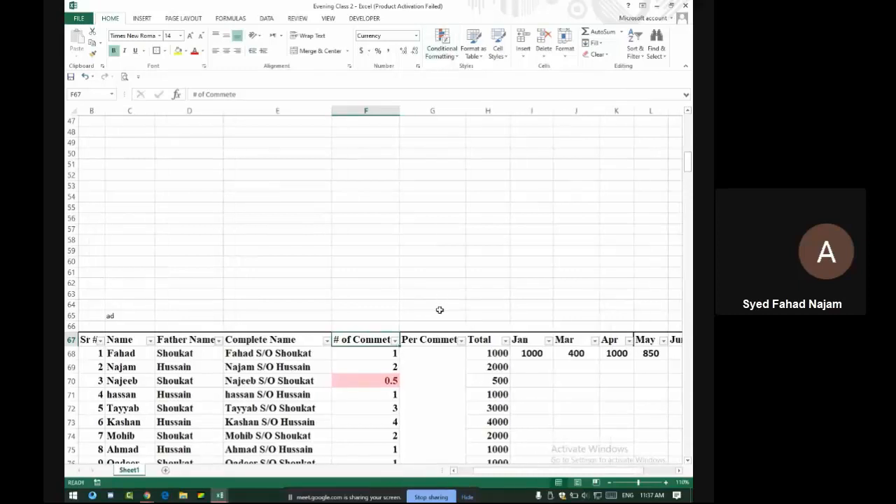
pyautogui.scroll(-5, 440, 310)
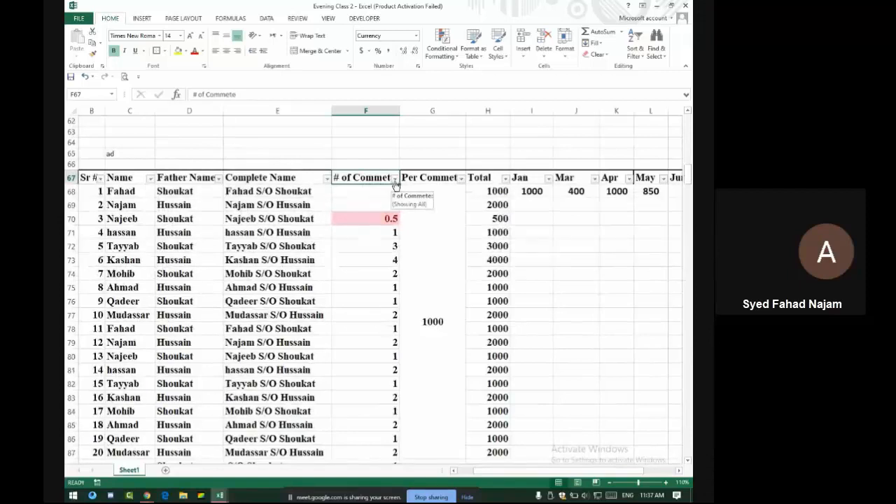
# Filter the # of Commete column to show only the 0.5 rows
pyautogui.click(396, 178)
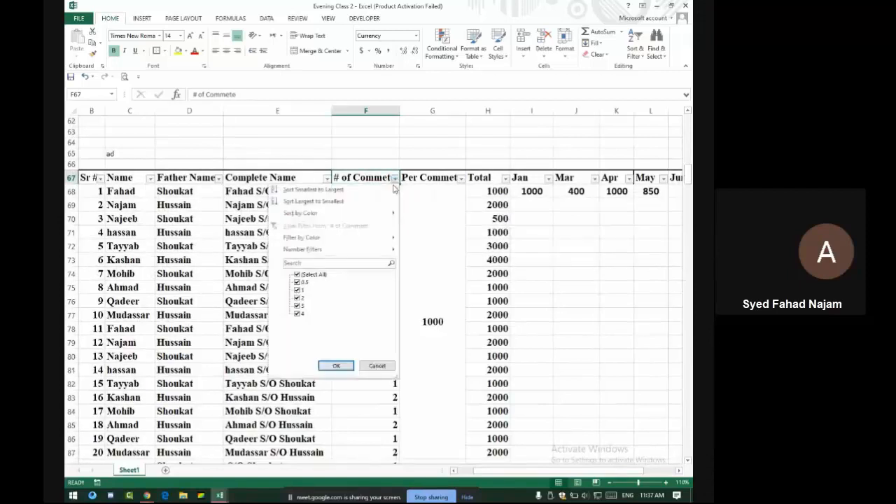
pyautogui.click(297, 276)
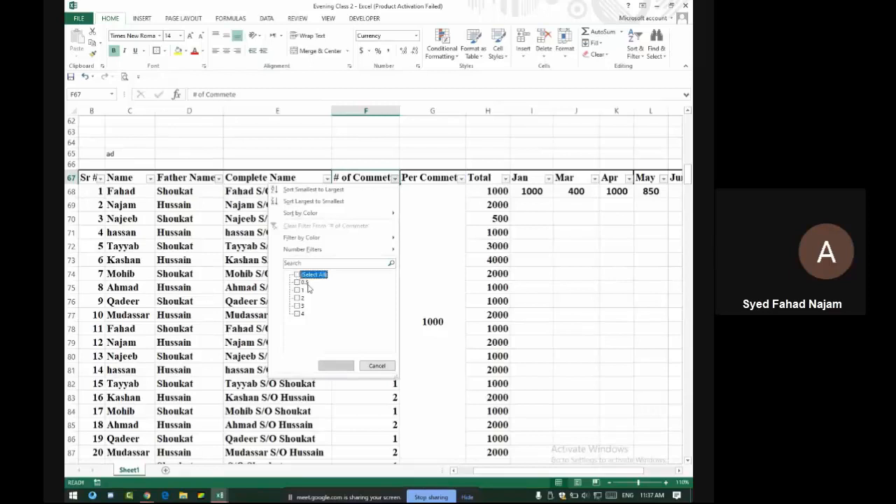
pyautogui.click(298, 283)
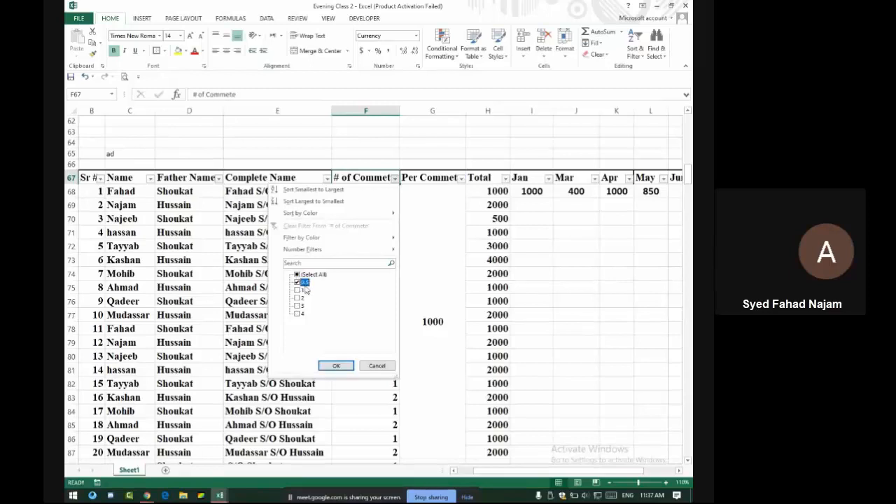
pyautogui.click(340, 370)
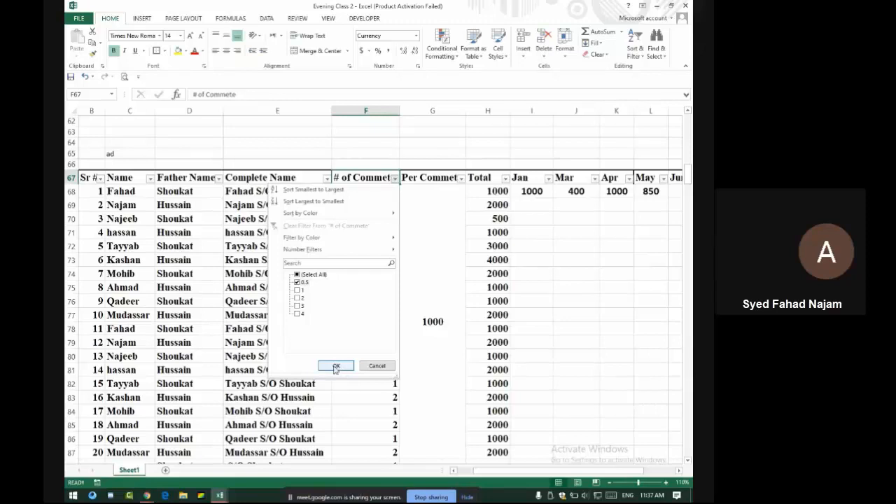
pyautogui.click(334, 367)
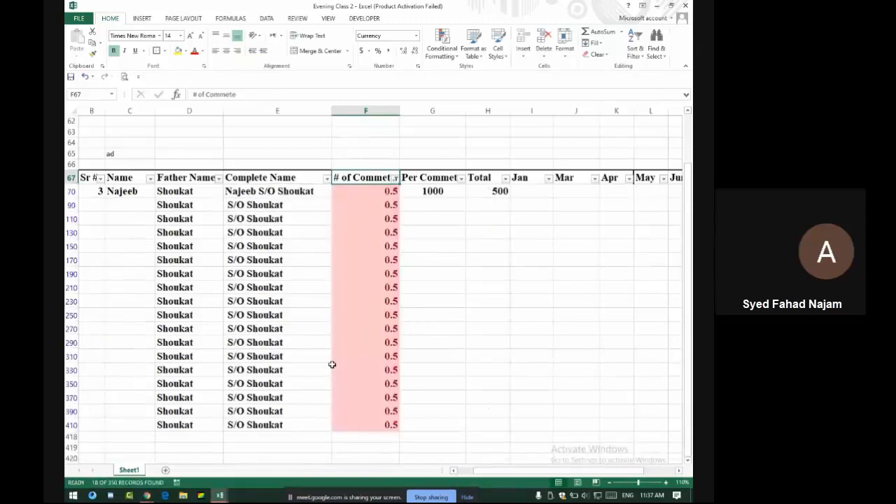
pyautogui.scroll(-3, 355, 309)
pyautogui.scroll(1, 355, 309)
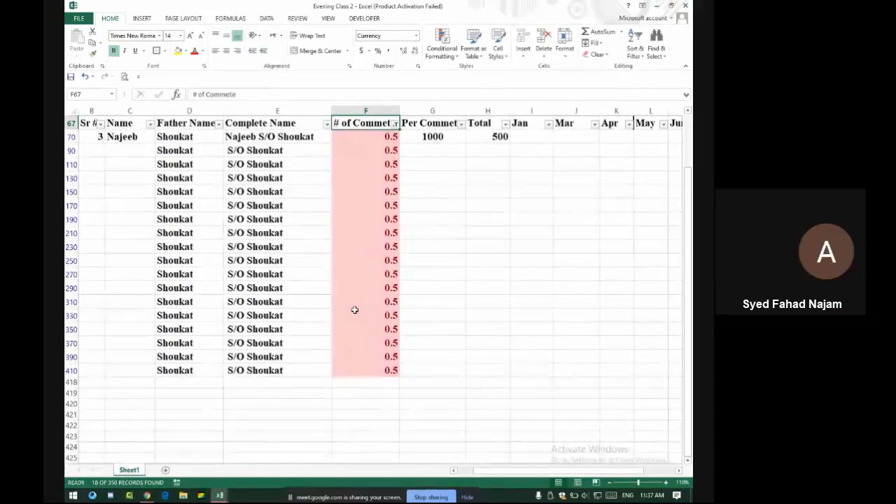
pyautogui.scroll(5, 355, 309)
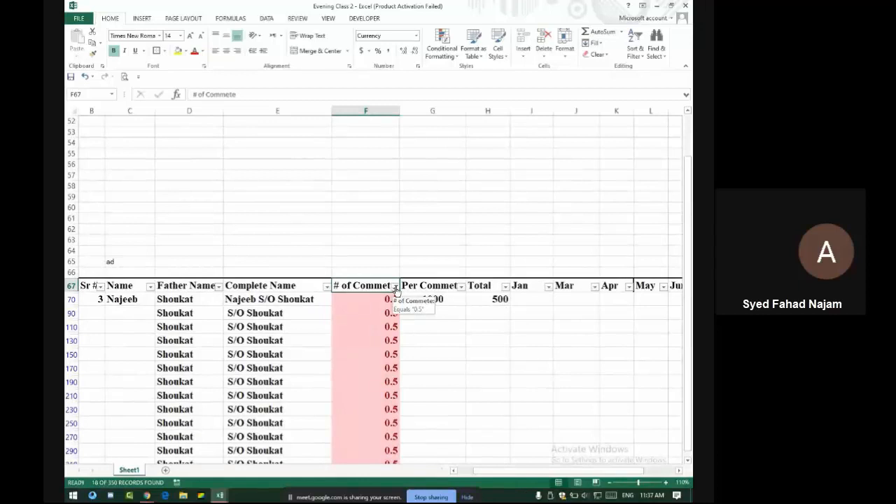
# Clear the # of Commete filter and switch to the Google Meet call
pyautogui.click(396, 287)
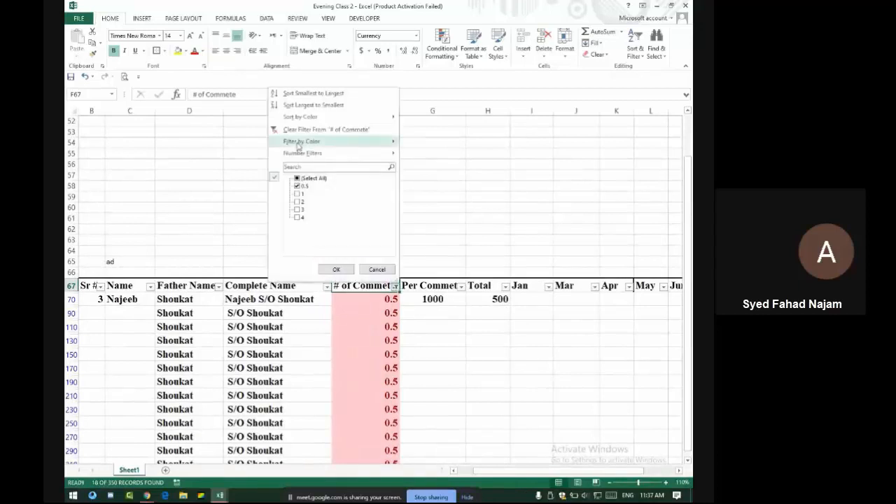
pyautogui.click(314, 132)
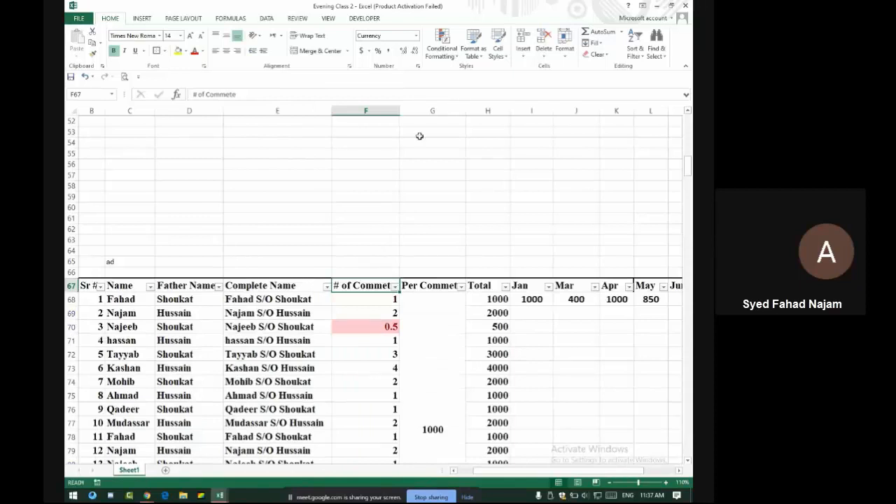
pyautogui.hotkey('alt', 'Tab')
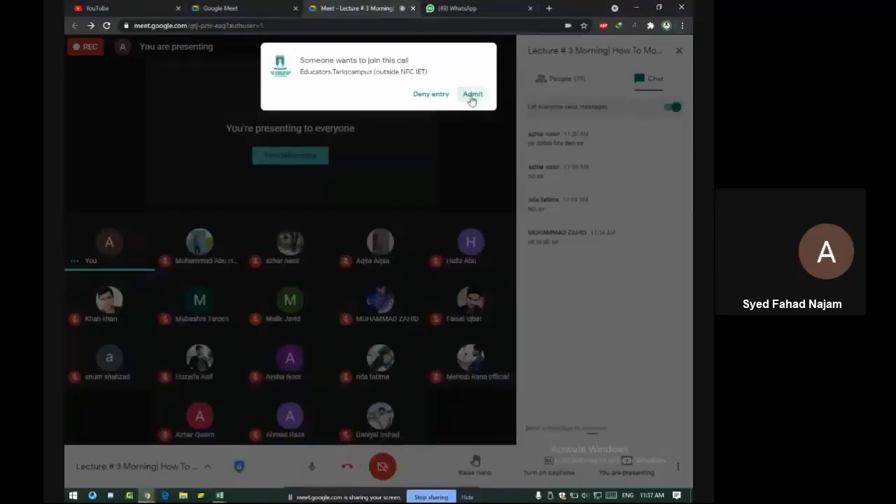
# Admit the person requesting to join the Meet call, then return to the Excel table
pyautogui.click(472, 94)
pyautogui.hotkey('alt', 'Tab')
pyautogui.hotkey('alt', 'Tab')
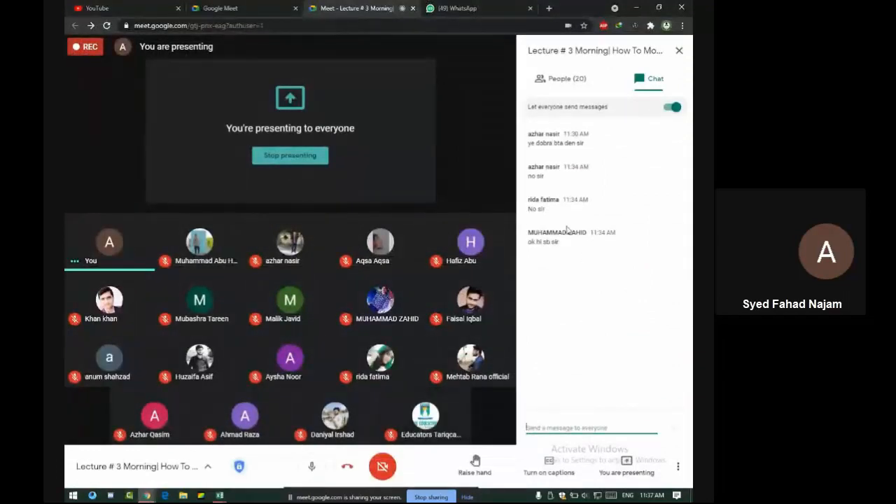
pyautogui.hotkey('alt', 'Tab')
pyautogui.scroll(-3, 418, 320)
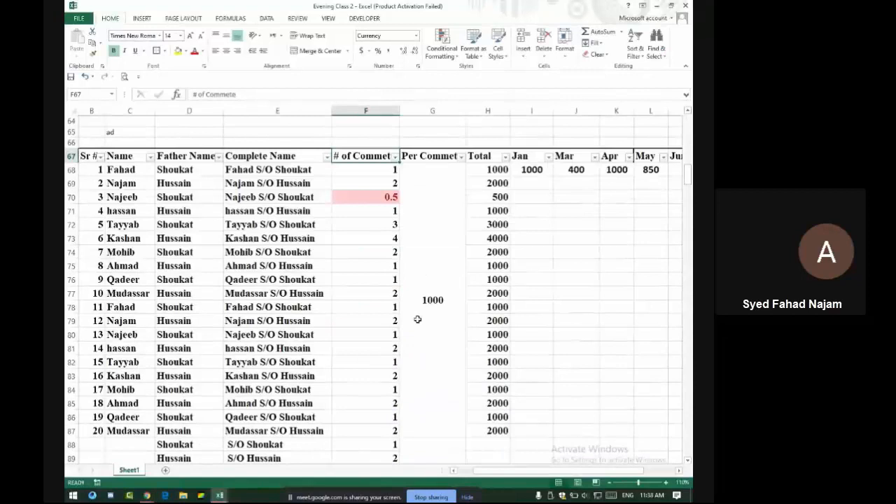
# Try sorting # of Commete smallest to largest and dismiss the merged-cells error
pyautogui.click(395, 157)
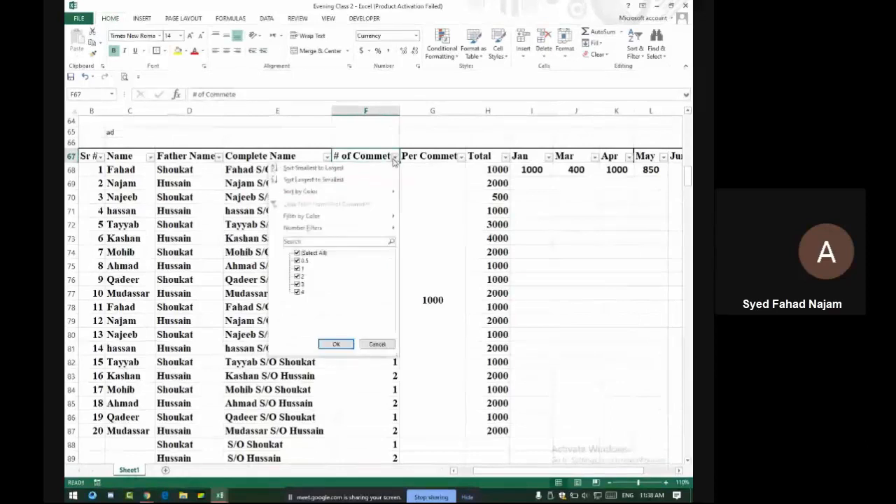
pyautogui.click(308, 169)
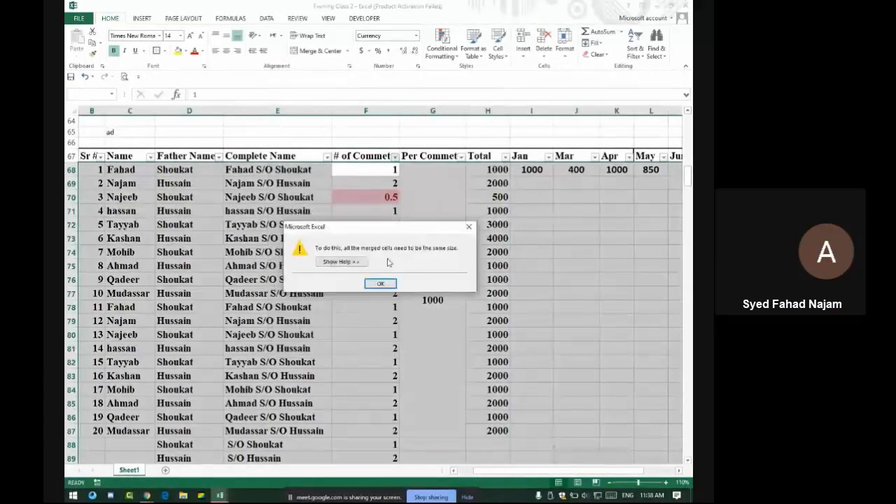
pyautogui.click(380, 284)
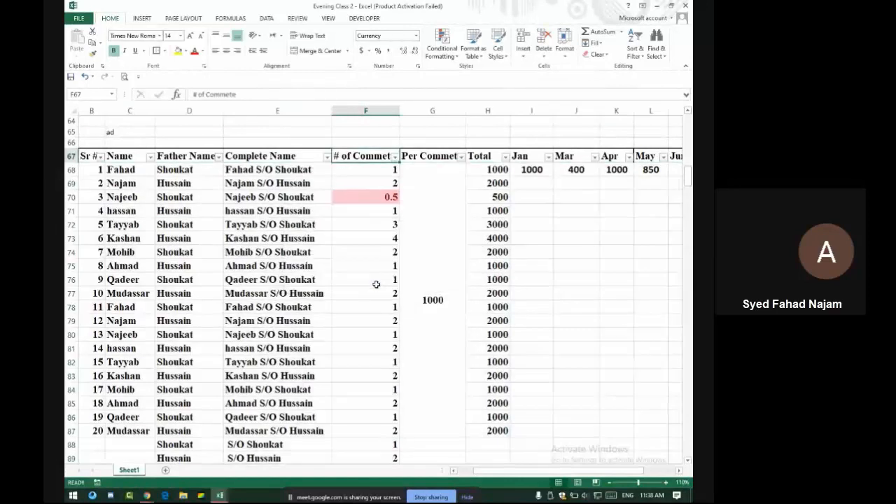
pyautogui.scroll(-20, 377, 277)
pyautogui.scroll(11, 378, 270)
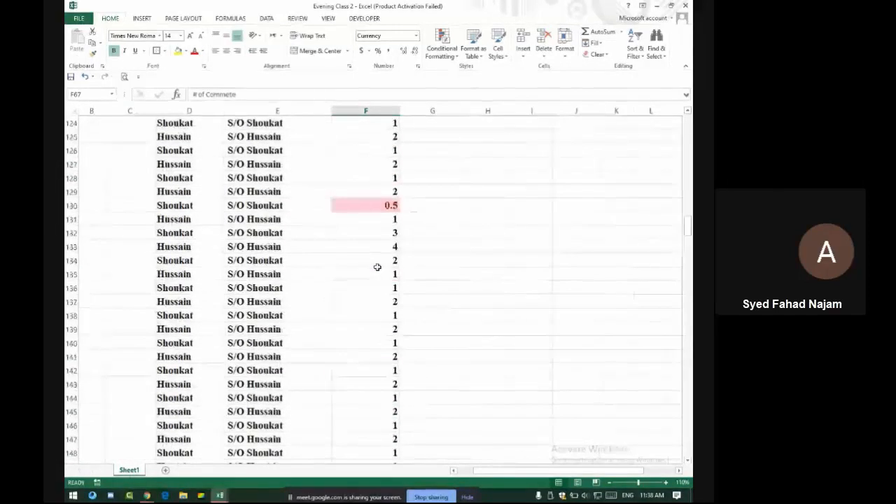
# Switch to Google Meet and toggle the microphone off and back on
pyautogui.hotkey('alt', 'Tab')
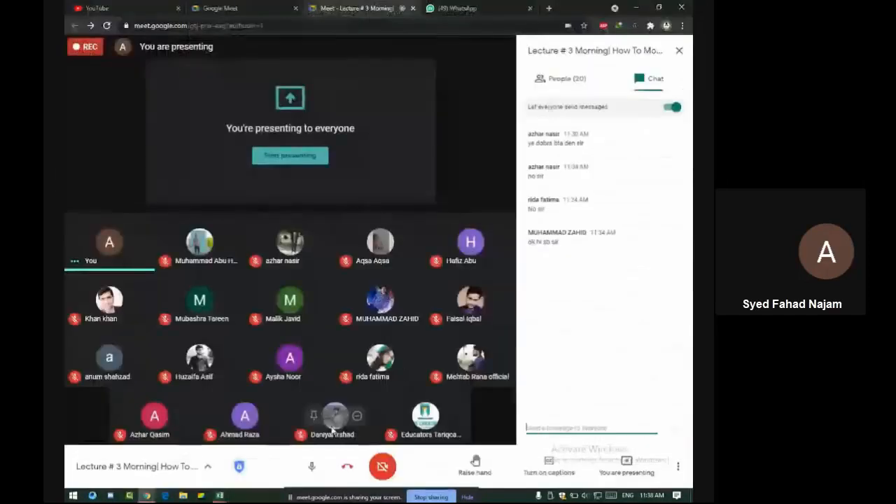
pyautogui.click(311, 466)
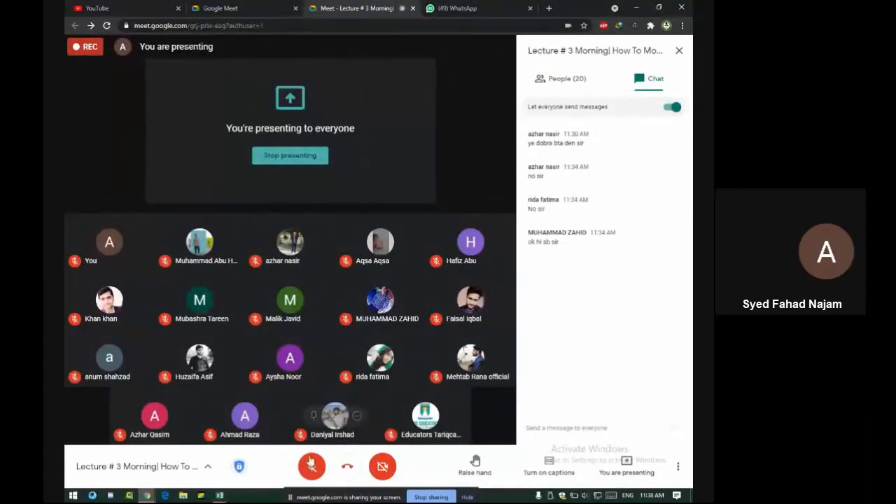
pyautogui.click(312, 466)
# Back in Excel, select the merged 1000 cell in column G and retry the sort, dismissing the error again
pyautogui.hotkey('alt', 'Tab')
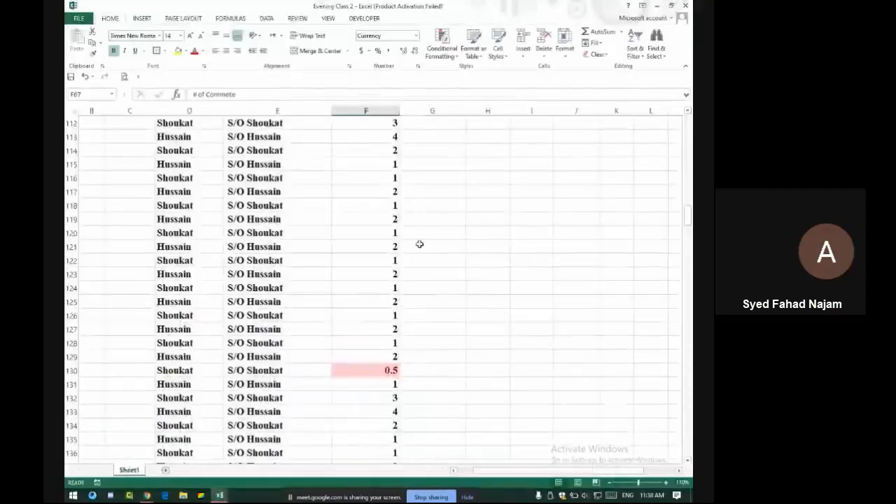
pyautogui.scroll(19, 434, 284)
pyautogui.scroll(-3, 431, 274)
pyautogui.hotkey('alt', 'Tab')
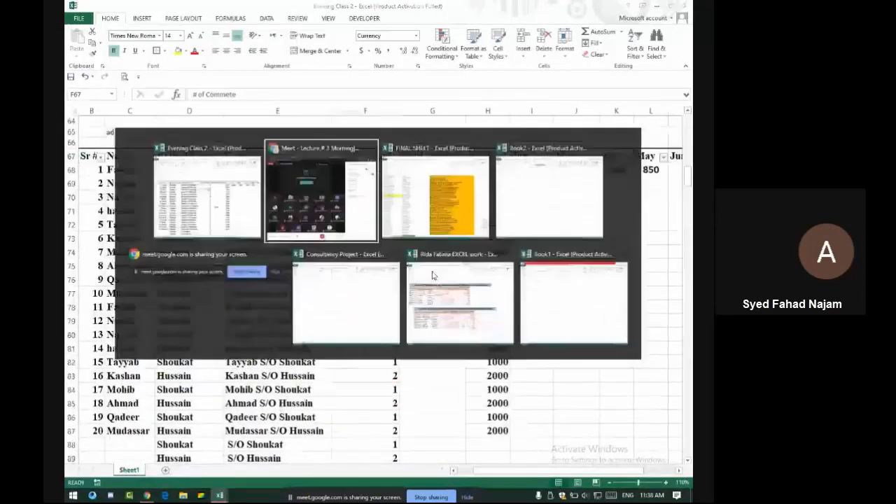
pyautogui.hotkey('alt', 'Tab')
pyautogui.scroll(-10, 439, 266)
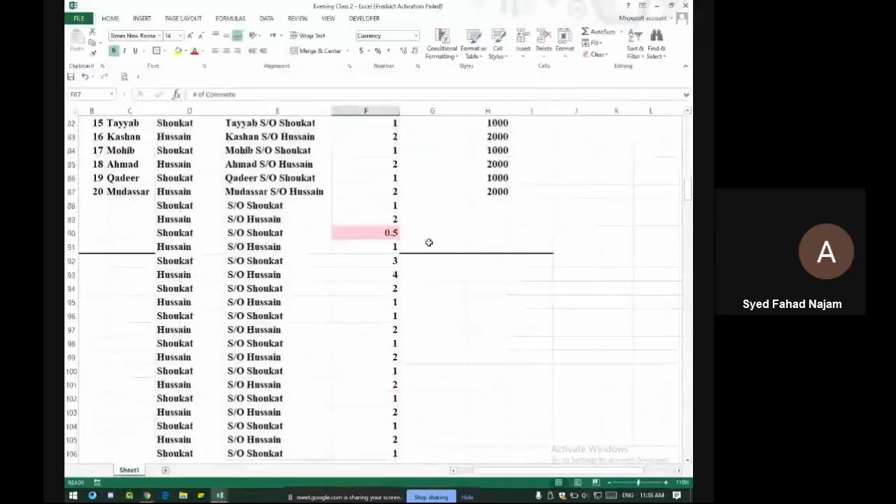
pyautogui.scroll(8, 427, 242)
pyautogui.click(427, 243)
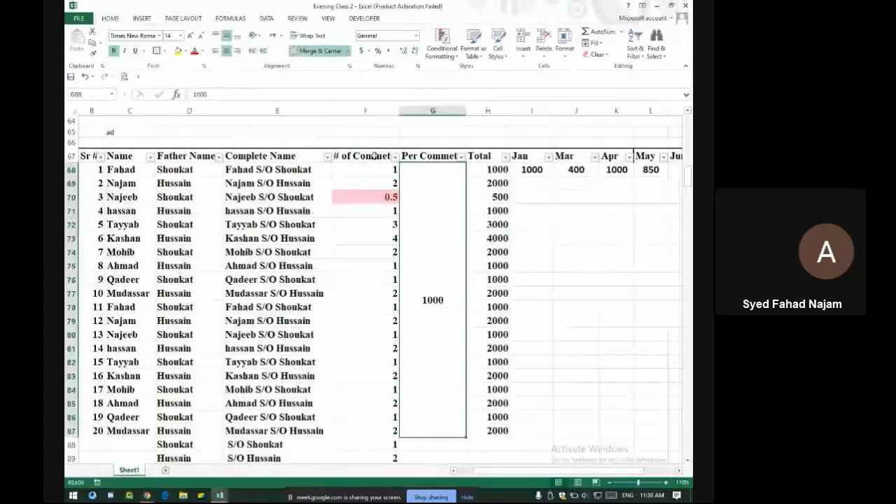
pyautogui.click(395, 156)
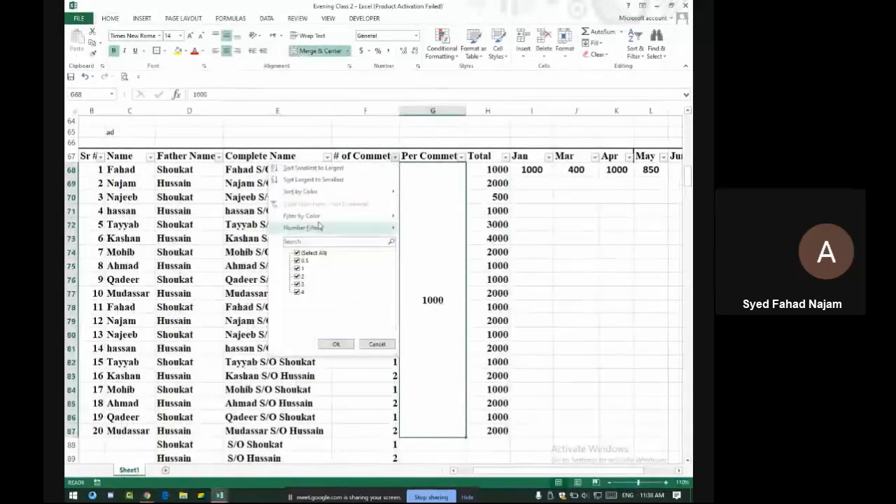
pyautogui.click(306, 168)
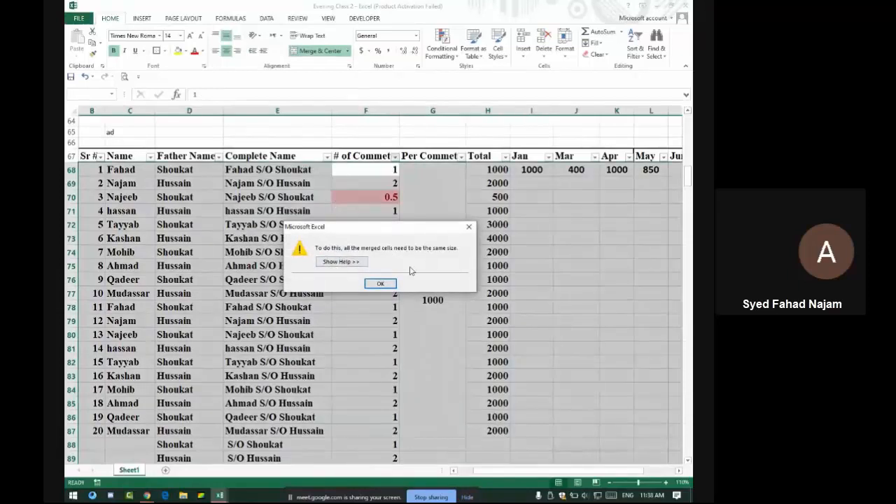
pyautogui.click(387, 284)
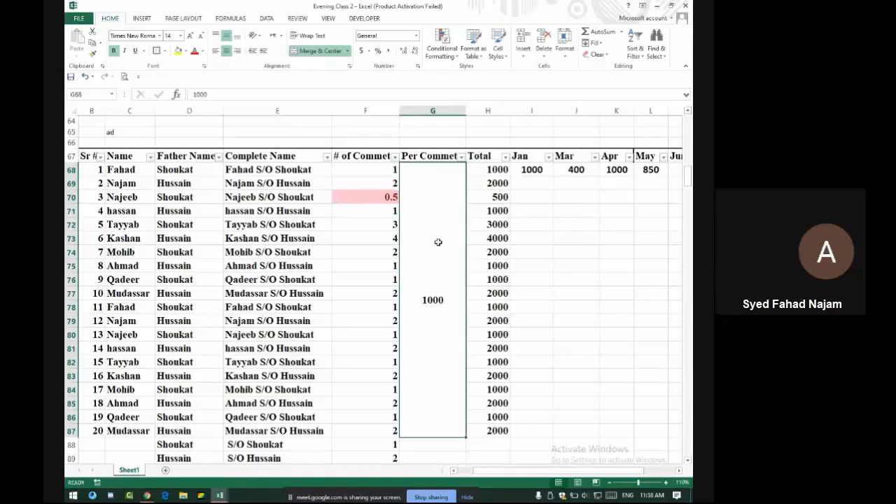
# Unmerge G68:G87 with Merge & Center so 1000 stays only in G68
pyautogui.scroll(-10, 438, 242)
pyautogui.scroll(13, 438, 242)
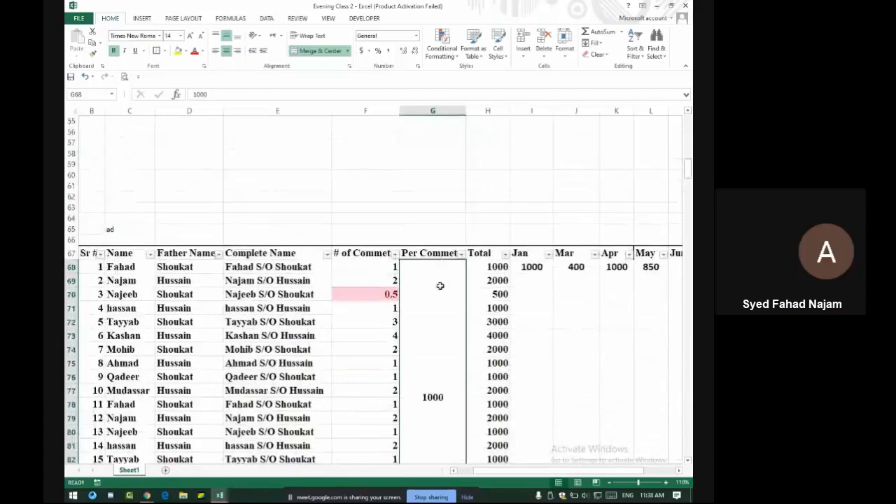
pyautogui.click(320, 50)
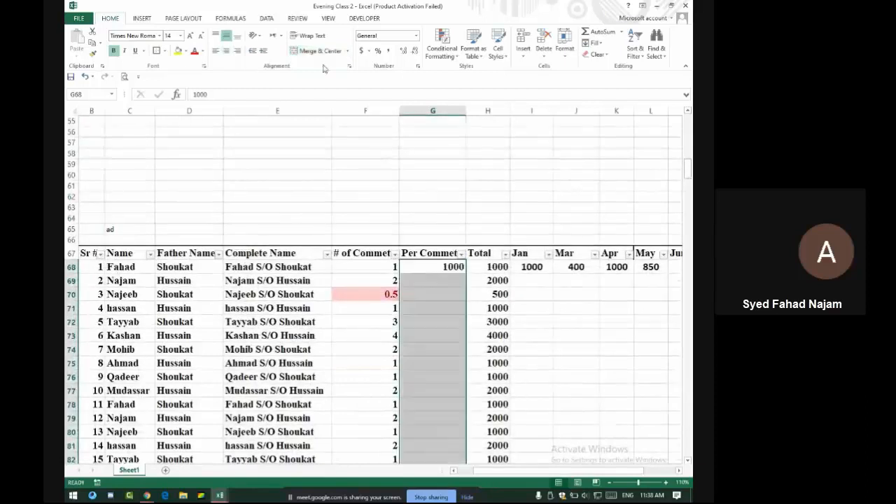
# Move the 1000 value from G68 up to G64 and check the H68 Total formula
pyautogui.click(436, 267)
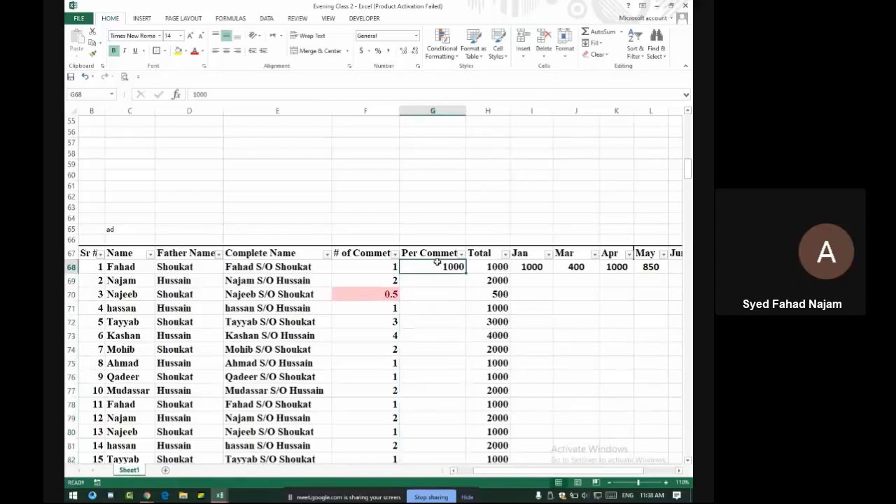
pyautogui.moveTo(436, 261); pyautogui.dragTo(430, 219)
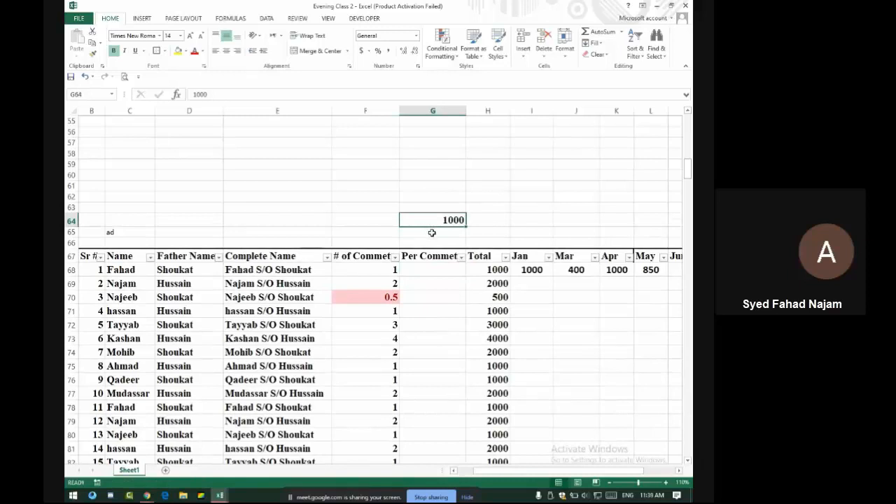
pyautogui.click(501, 270)
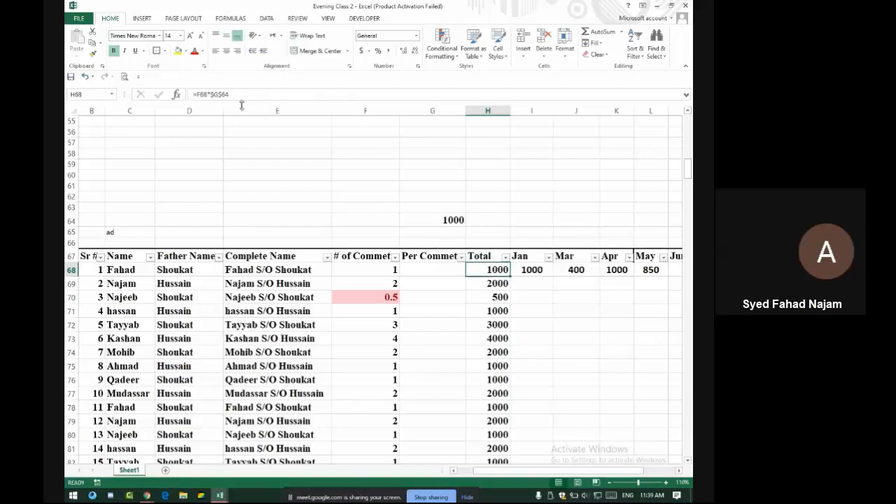
pyautogui.click(453, 221)
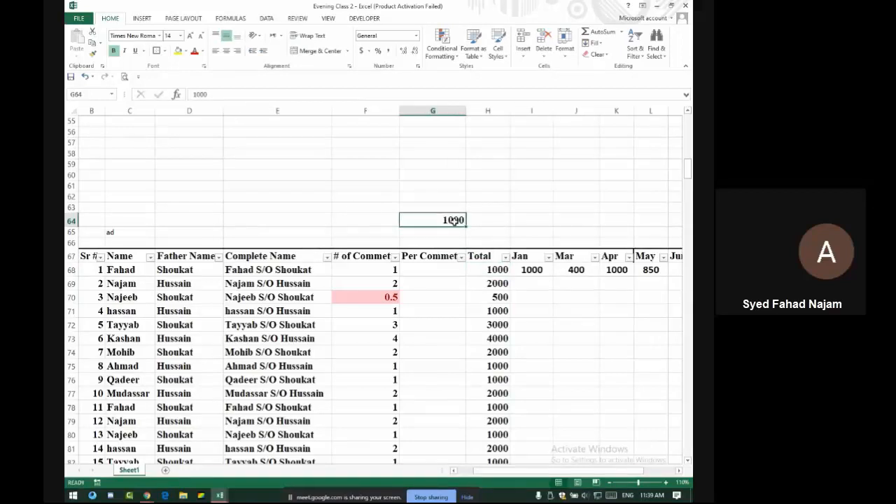
pyautogui.click(498, 270)
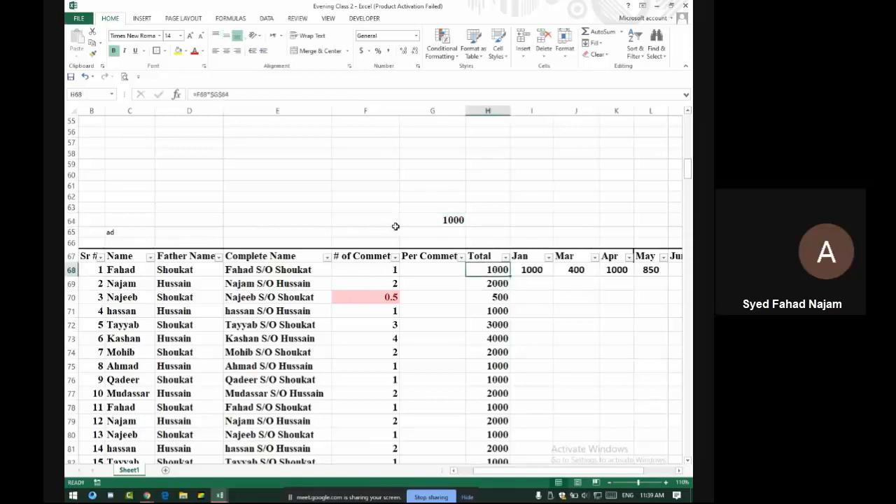
# Change the H68 Total formula to =F68*1000
pyautogui.click(261, 95)
pyautogui.press('BackSpace')
pyautogui.press('BackSpace')
pyautogui.press('BackSpace')
pyautogui.press('BackSpace')
pyautogui.press('BackSpace')
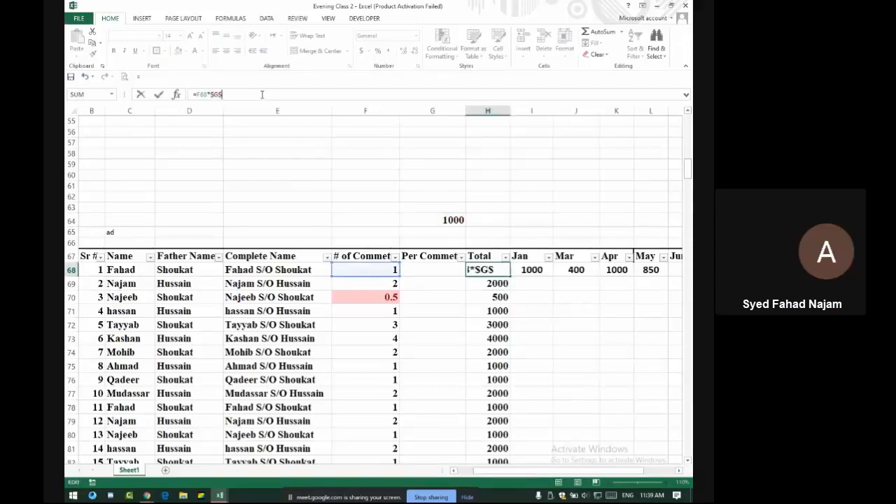
pyautogui.write('1000')
pyautogui.press('Return')
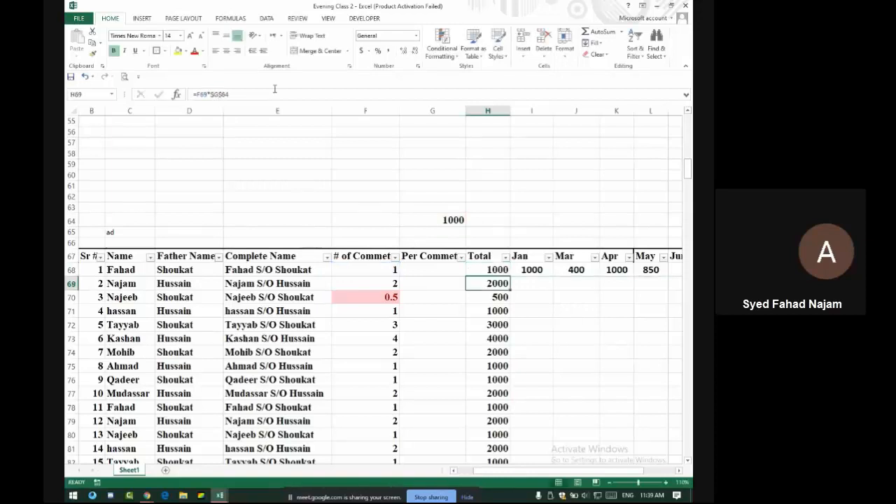
# Delete the stray 1000 from G64 and fill the H68 formula down the Total column
pyautogui.click(444, 219)
pyautogui.press('Delete')
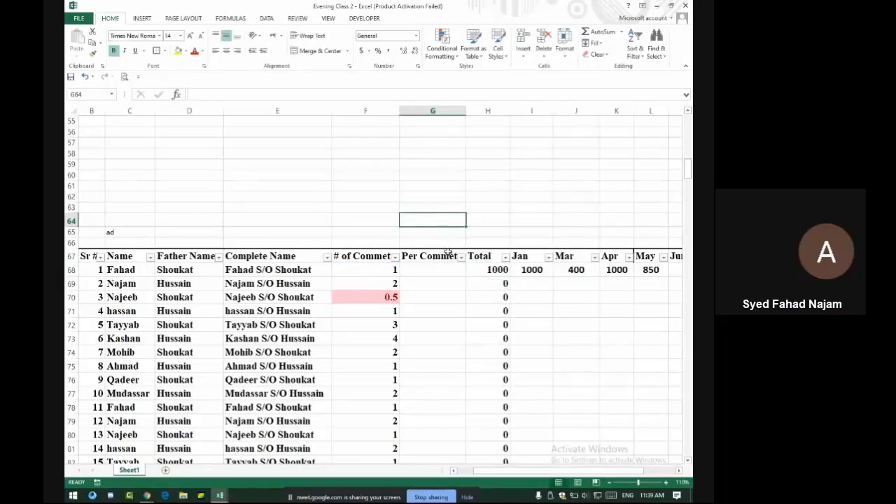
pyautogui.click(499, 270)
pyautogui.doubleClick(511, 277)
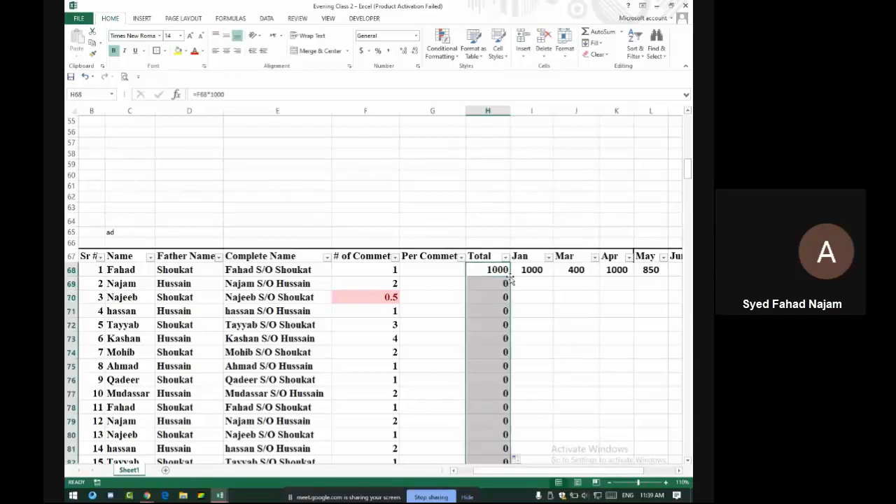
# Sort the table by # of Commet from smallest to largest and scroll through the results
pyautogui.click(396, 257)
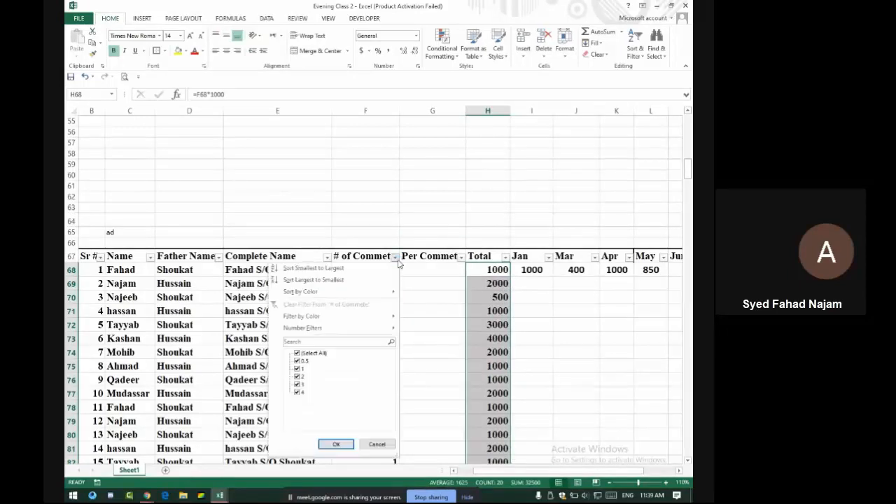
pyautogui.click(321, 269)
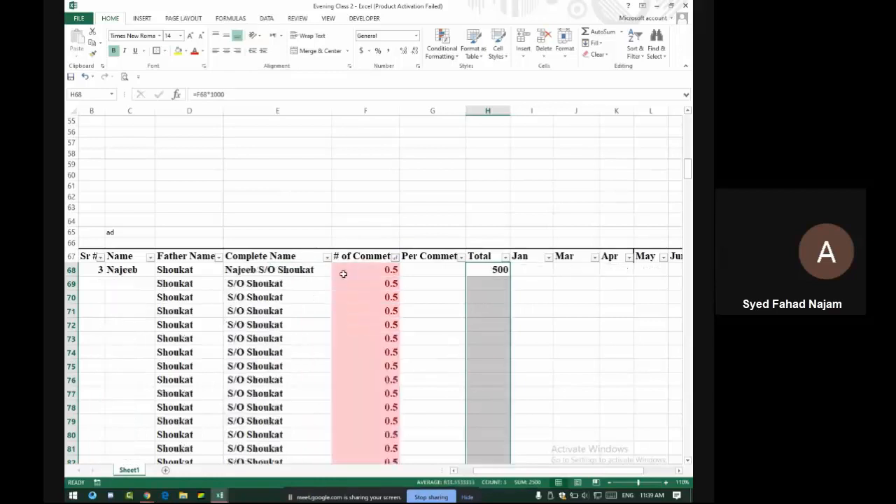
pyautogui.scroll(-7, 360, 279)
pyautogui.scroll(-19, 361, 275)
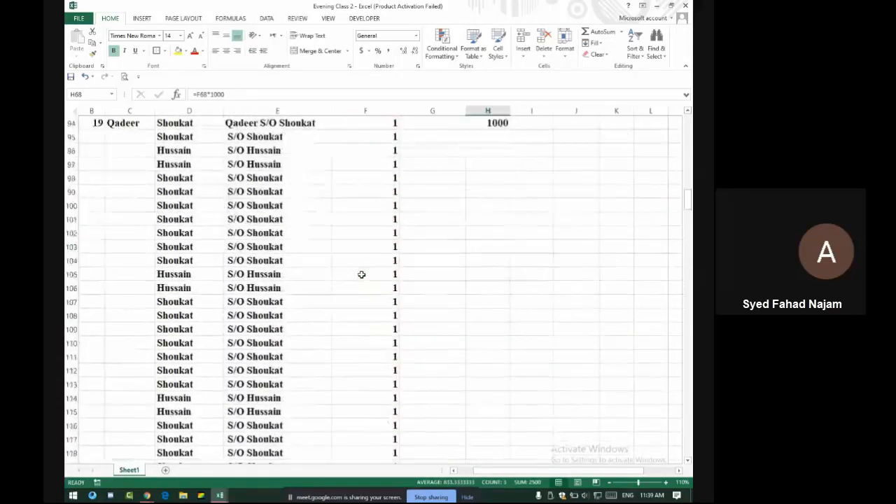
pyautogui.scroll(-20, 361, 275)
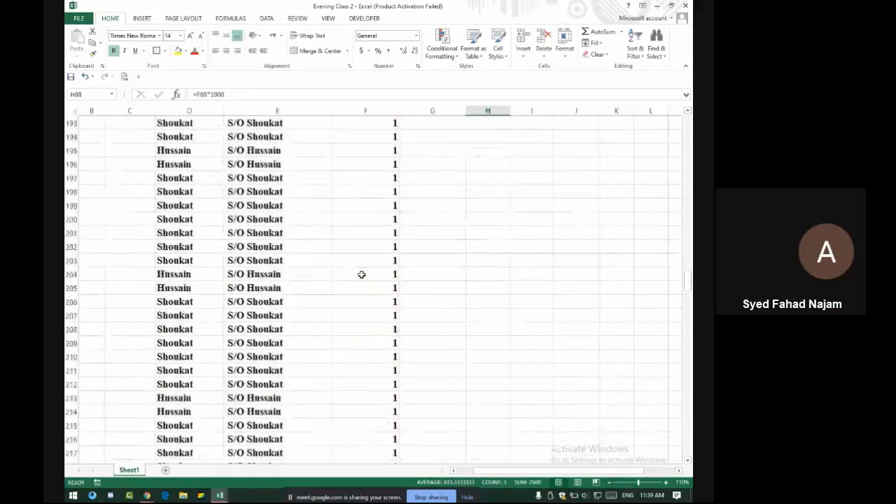
pyautogui.scroll(-15, 361, 274)
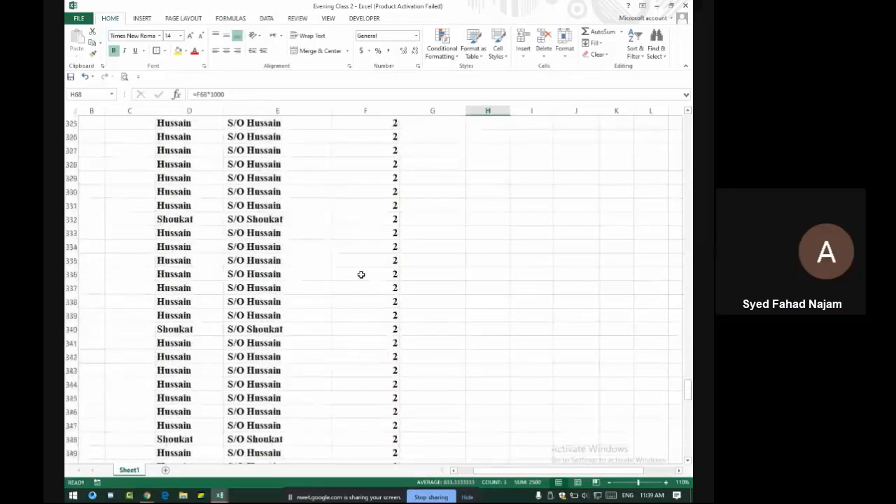
pyautogui.scroll(20, 361, 267)
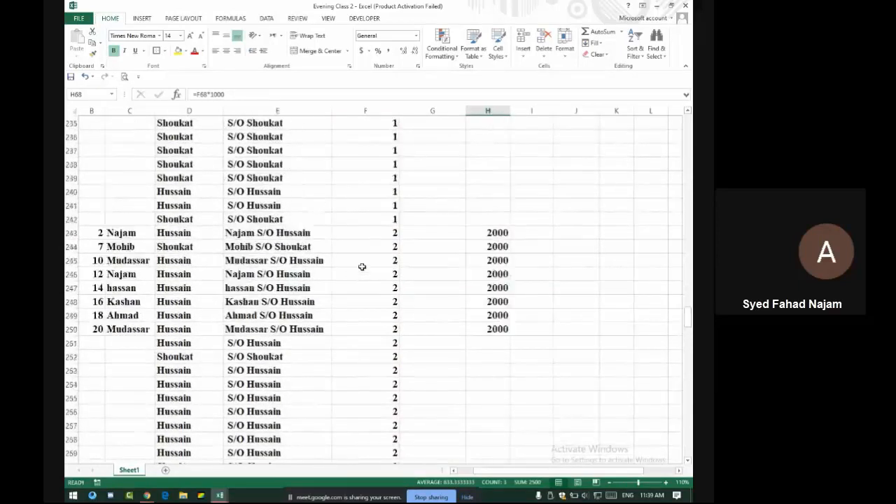
pyautogui.scroll(20, 362, 266)
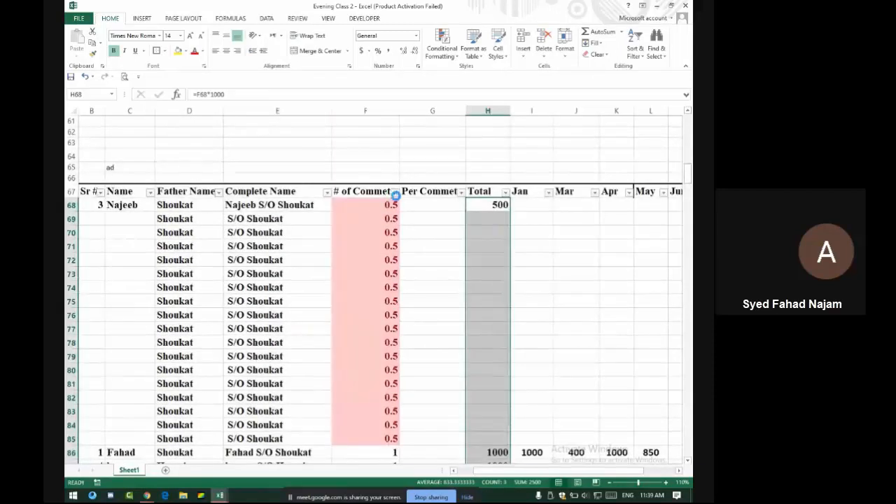
# Reopen and close the # of Commet dropdown, then switch to the Google Meet call
pyautogui.click(394, 191)
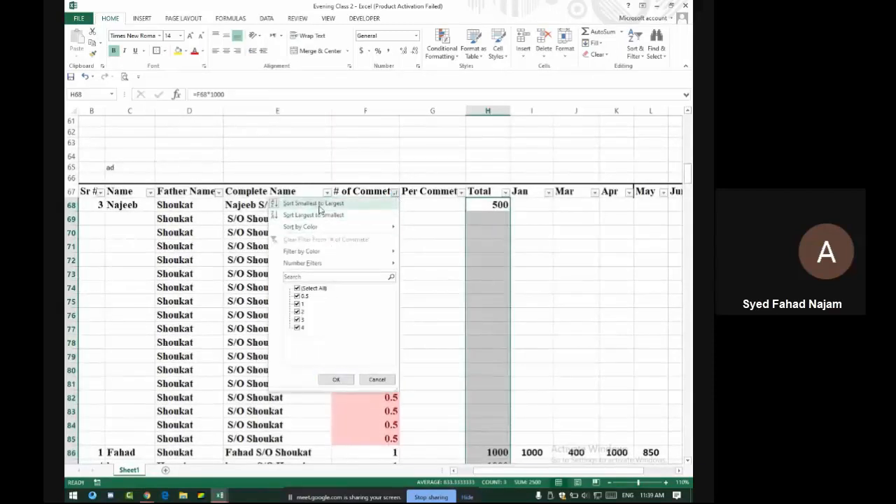
pyautogui.click(320, 208)
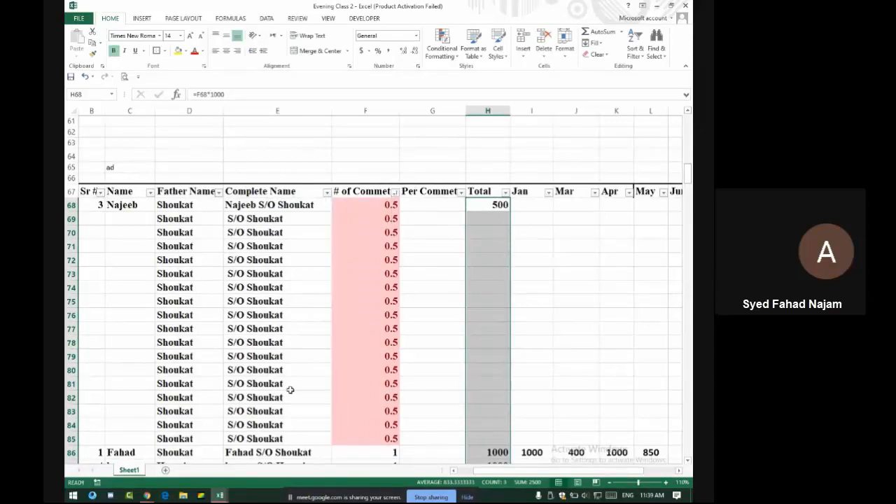
pyautogui.hotkey('alt', 'Tab')
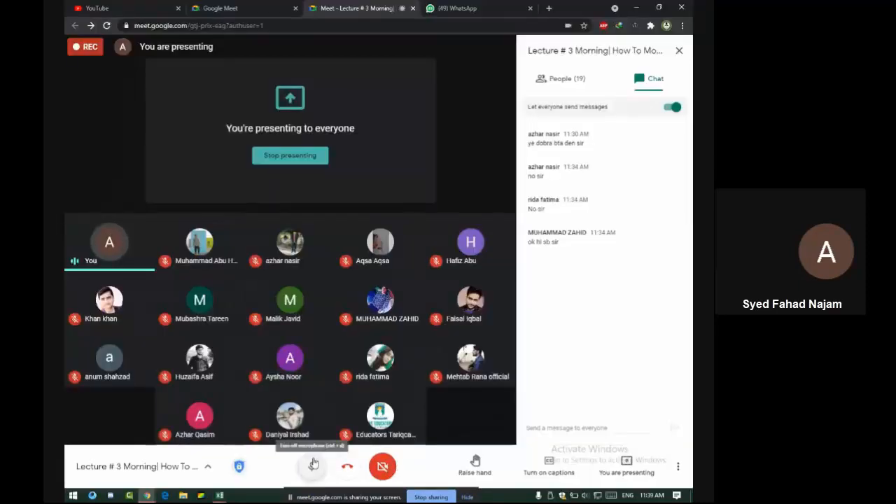
# Mute the Meet microphone, briefly unmute to speak to the class, mute again, and return to Excel
pyautogui.click(314, 464)
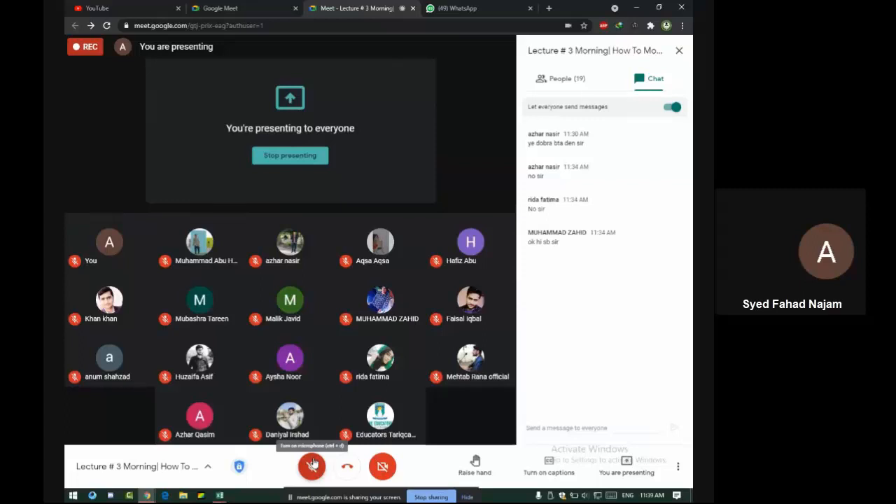
pyautogui.click(313, 465)
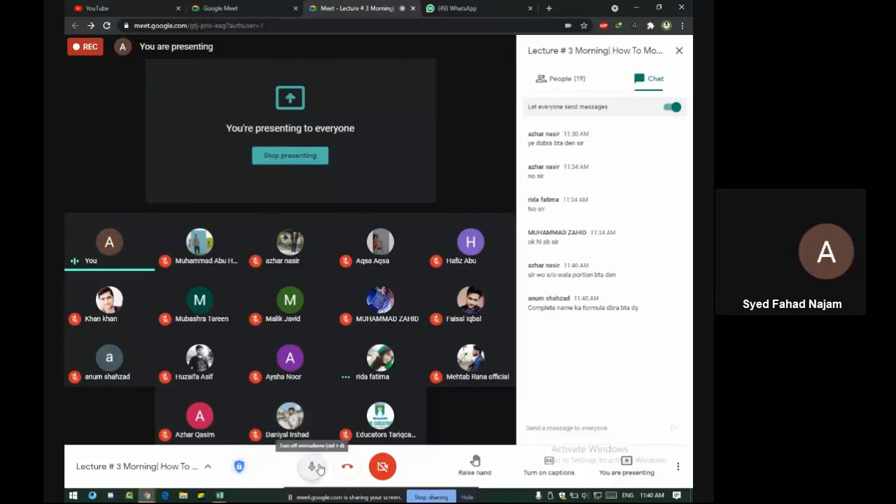
pyautogui.click(318, 468)
pyautogui.hotkey('alt', 'Tab')
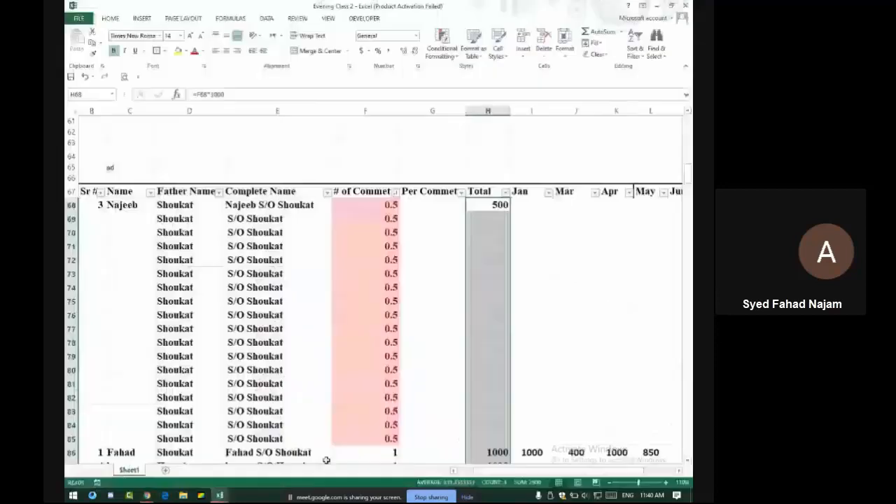
# Merge C42:D47, E42:F47 and G42:M47 into three separate centred blocks
pyautogui.scroll(14, 378, 294)
pyautogui.scroll(-6, 378, 292)
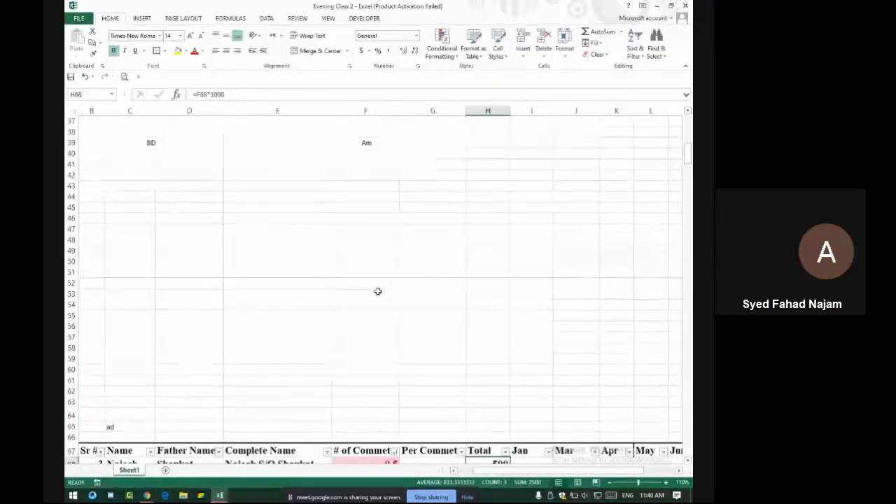
pyautogui.moveTo(140, 175); pyautogui.dragTo(221, 232)
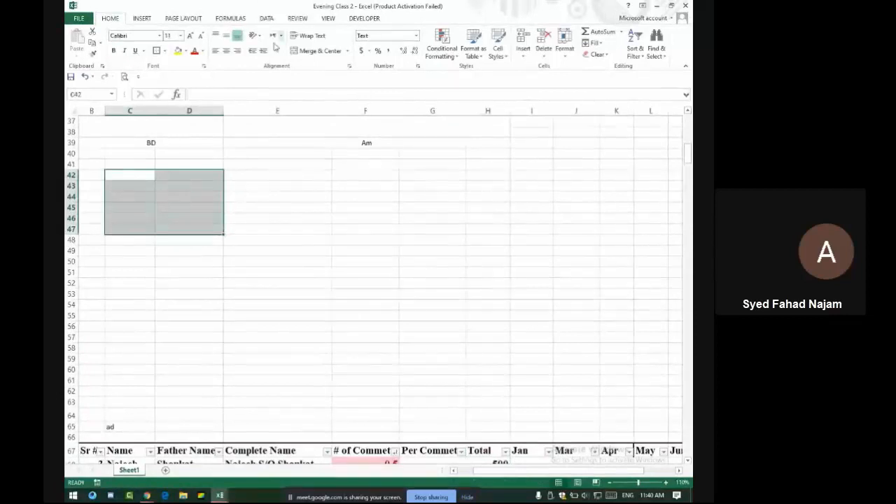
pyautogui.click(313, 51)
pyautogui.moveTo(270, 176); pyautogui.dragTo(373, 226)
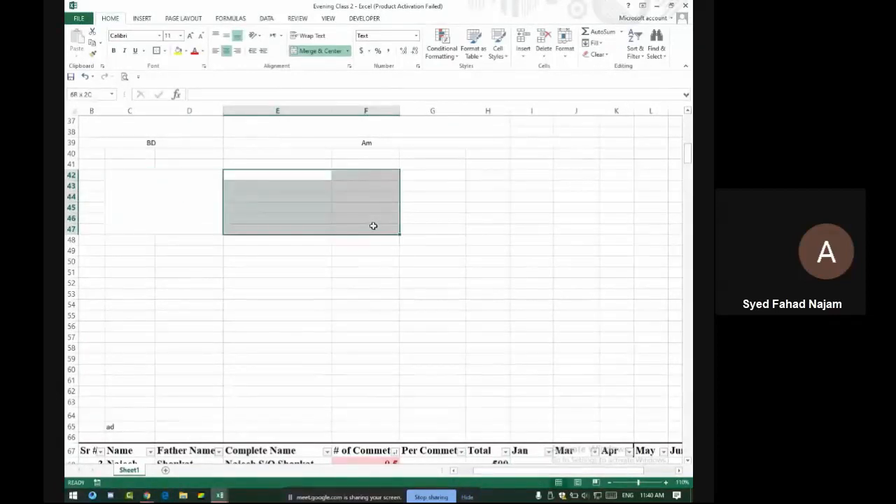
pyautogui.click(315, 50)
pyautogui.moveTo(419, 175); pyautogui.dragTo(666, 223)
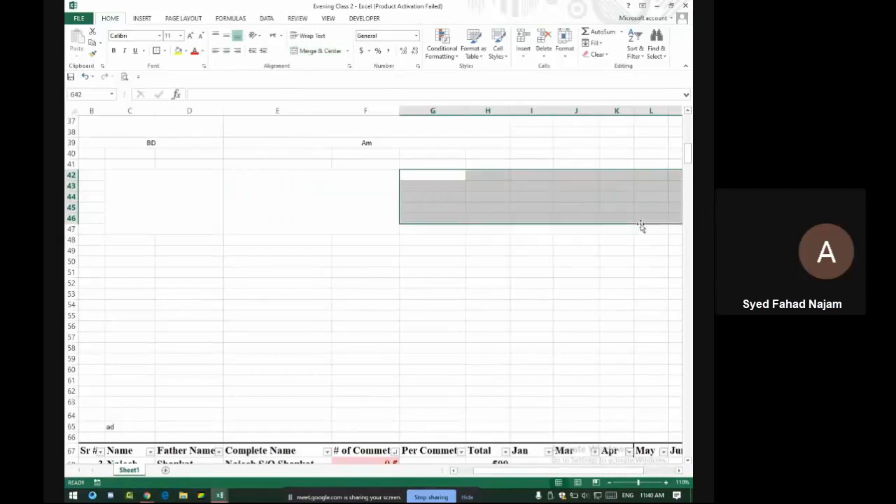
pyautogui.hotkey('shift', 'Down')
pyautogui.hotkey('shift', 'Right')
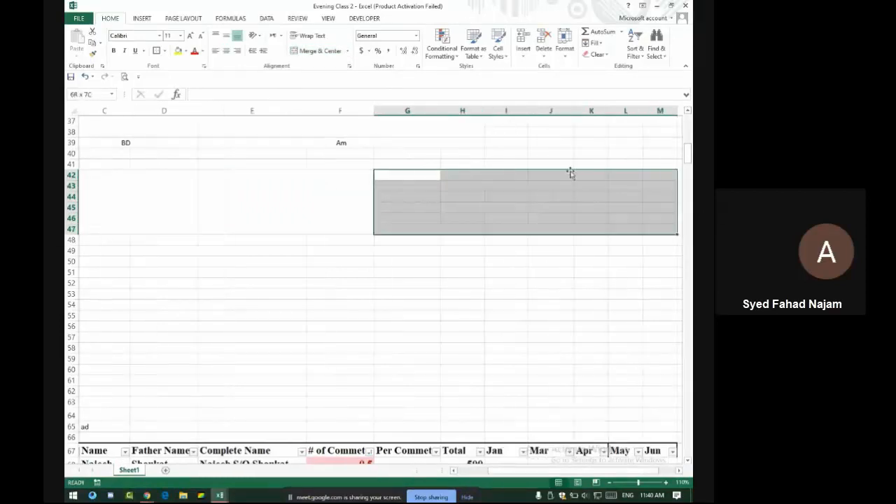
pyautogui.click(324, 55)
# Make the three merged blocks bold with 18-point text
pyautogui.moveTo(119, 200); pyautogui.dragTo(462, 203)
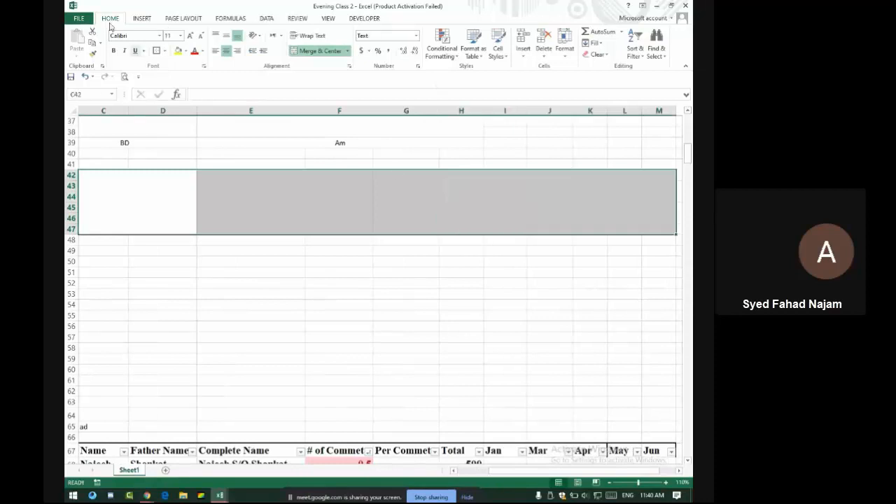
pyautogui.click(190, 35)
pyautogui.click(190, 35)
pyautogui.click(189, 35)
pyautogui.click(190, 35)
pyautogui.click(114, 51)
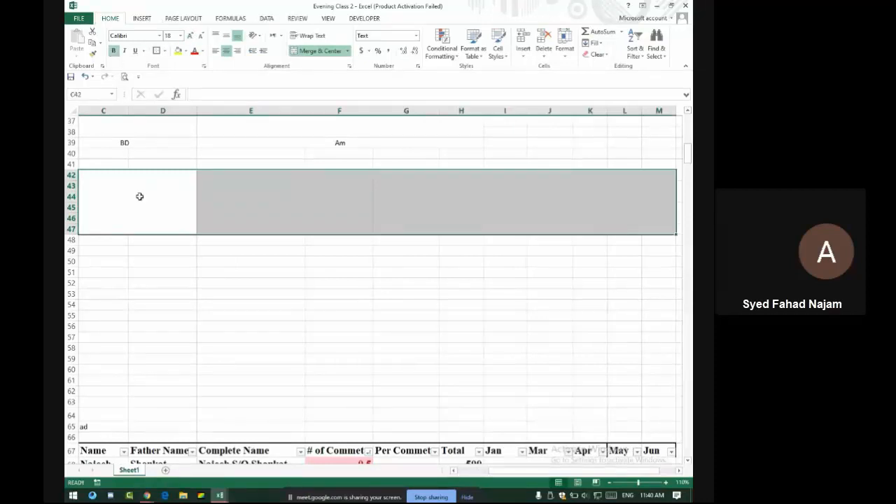
# Enter the student's name in C42 and the father's name in E42
pyautogui.click(144, 211)
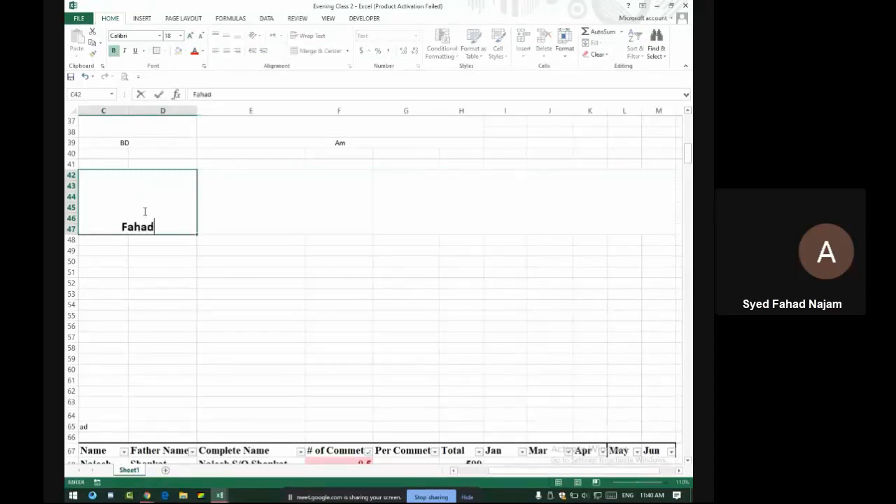
pyautogui.press('Tab')
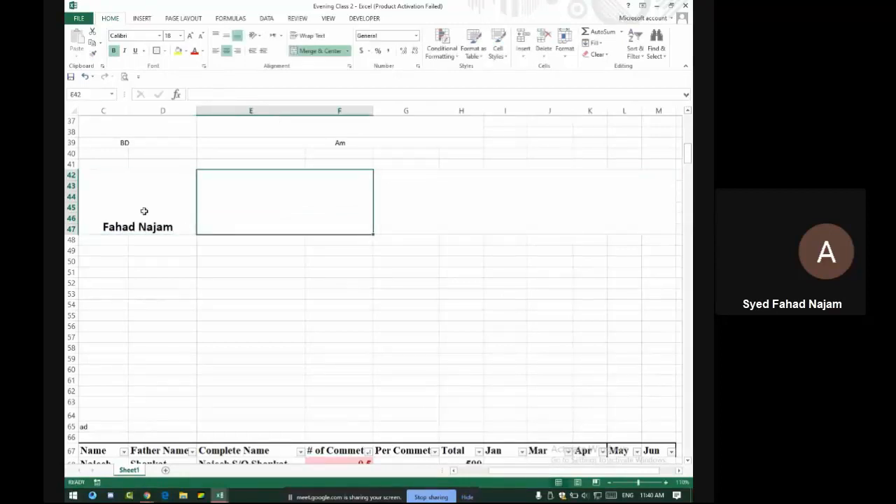
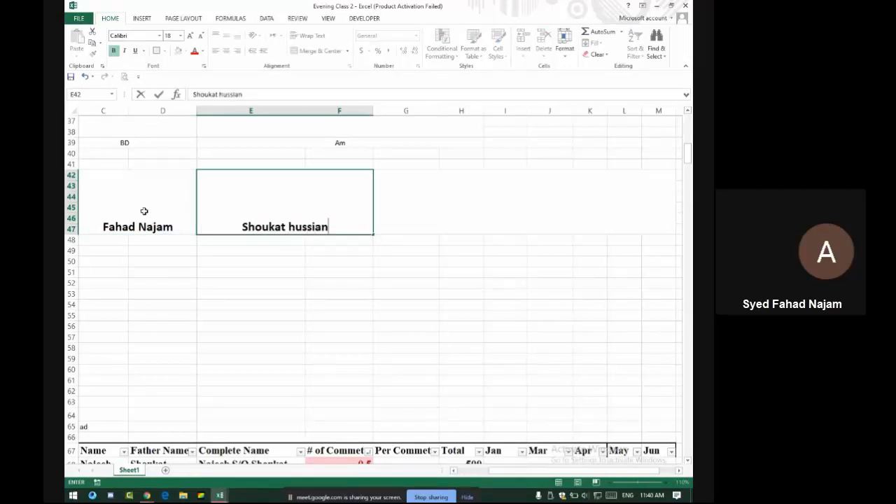
pyautogui.press('Tab')
# Centre both names vertically and correct the spelling of the father's name
pyautogui.moveTo(140, 208); pyautogui.dragTo(248, 208)
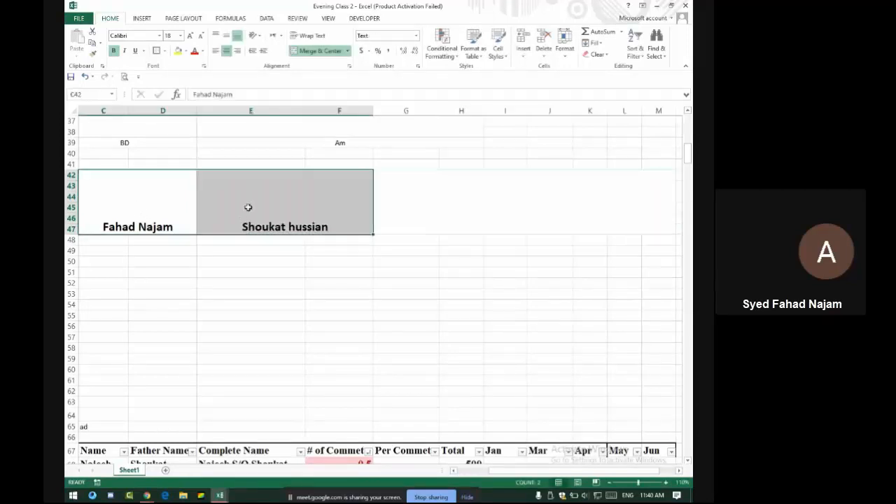
pyautogui.click(226, 35)
pyautogui.click(315, 204)
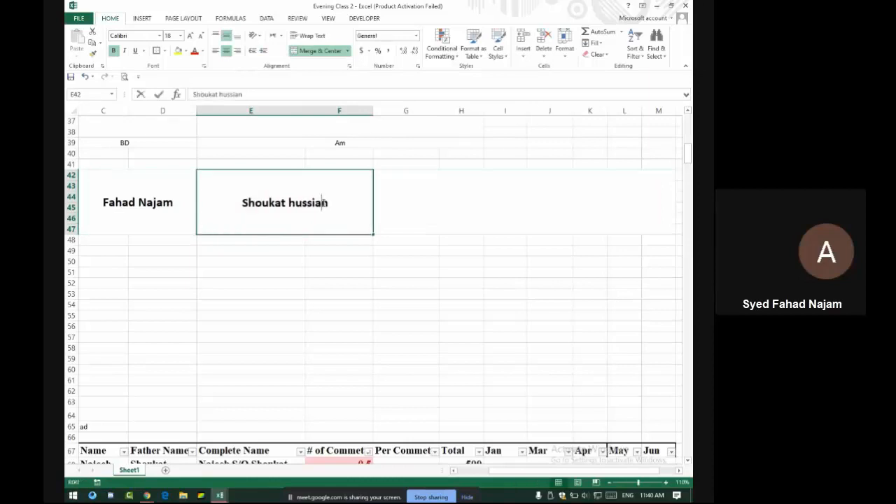
pyautogui.press('BackSpace')
pyautogui.press('BackSpace')
pyautogui.write('a')
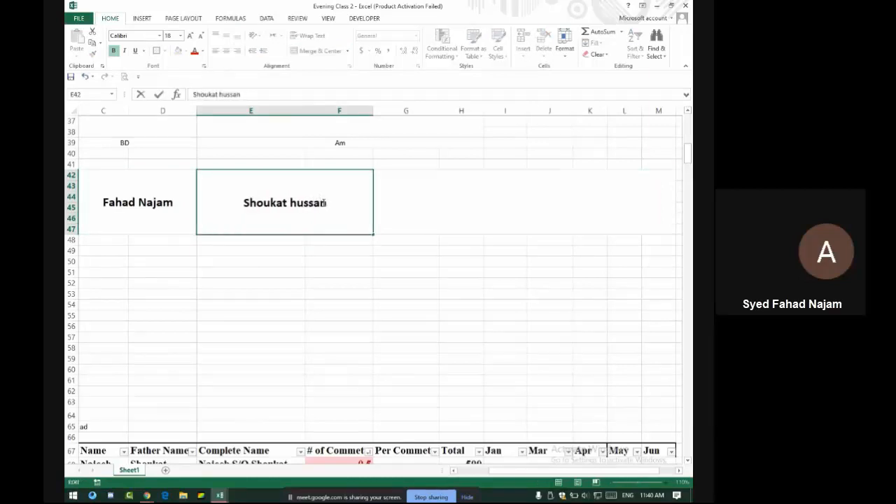
pyautogui.write('i')
pyautogui.press('Return')
pyautogui.click(432, 180)
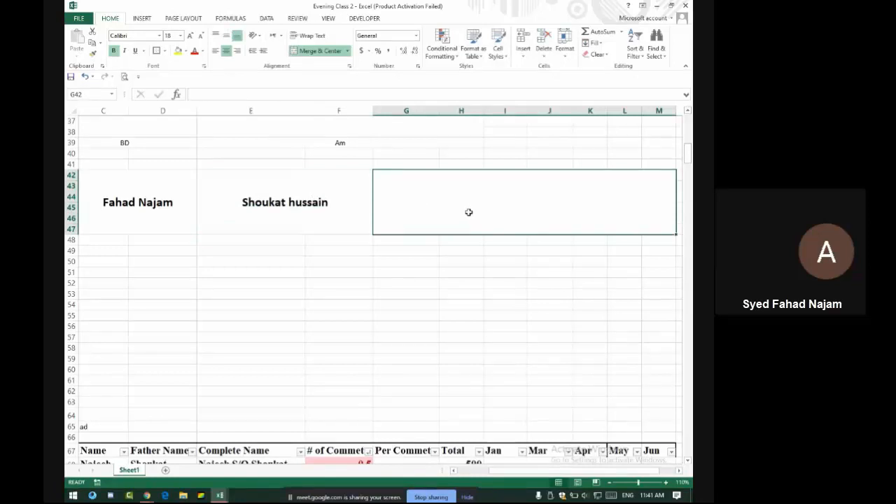
# Enter =CONCATENATE(C42,E42) in G42 to join the two names
pyautogui.write('=')
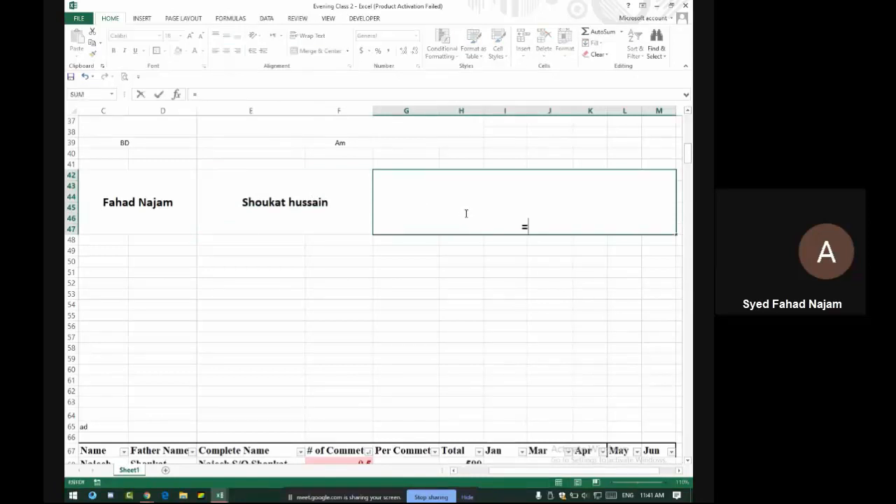
pyautogui.write('concatea')
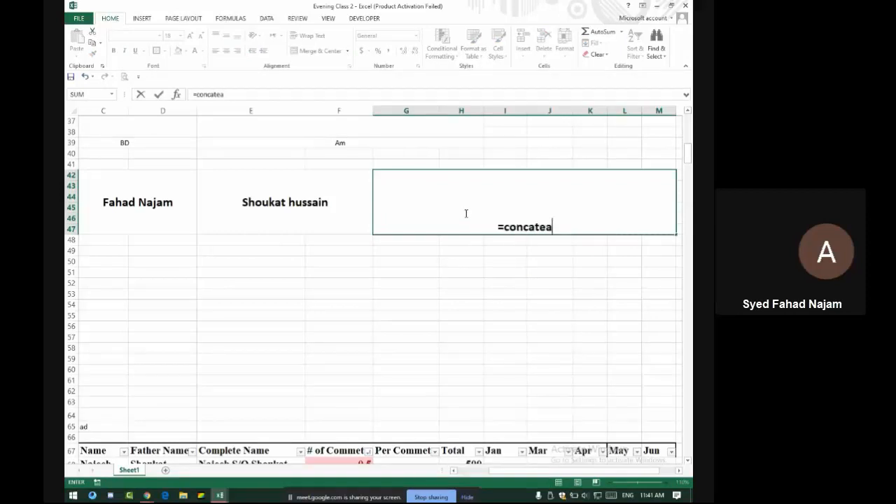
pyautogui.press('BackSpace')
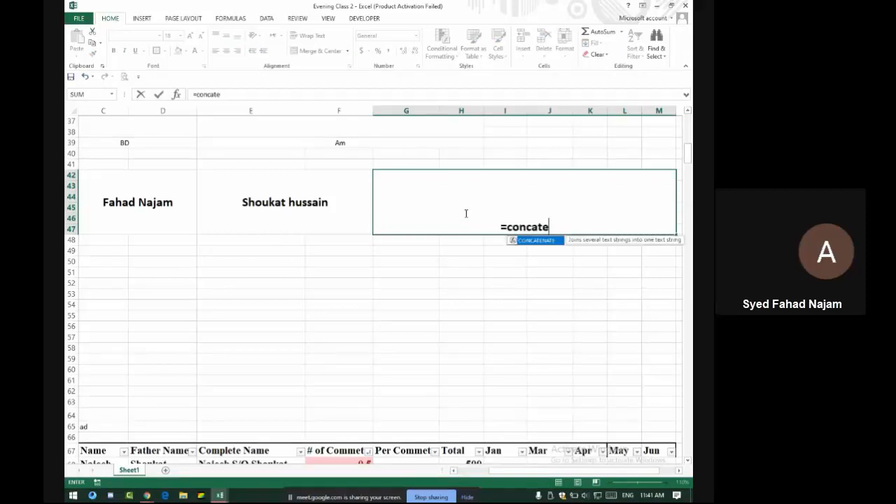
pyautogui.write('nate(')
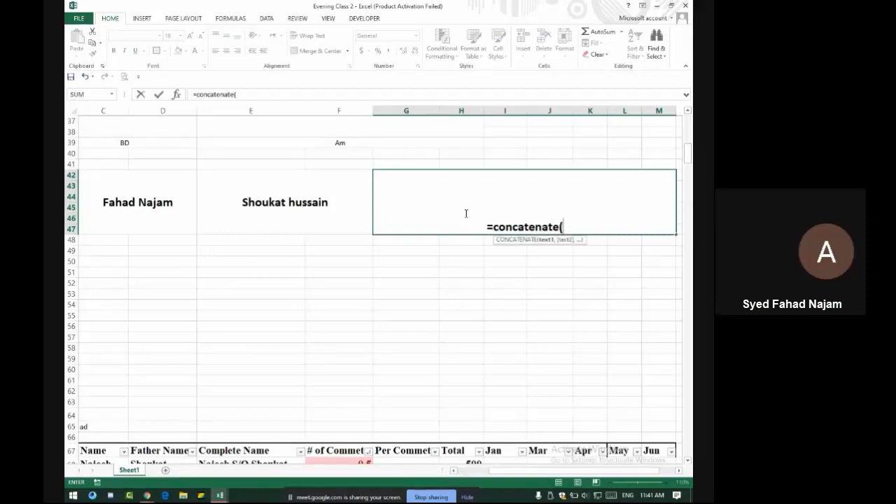
pyautogui.click(168, 184)
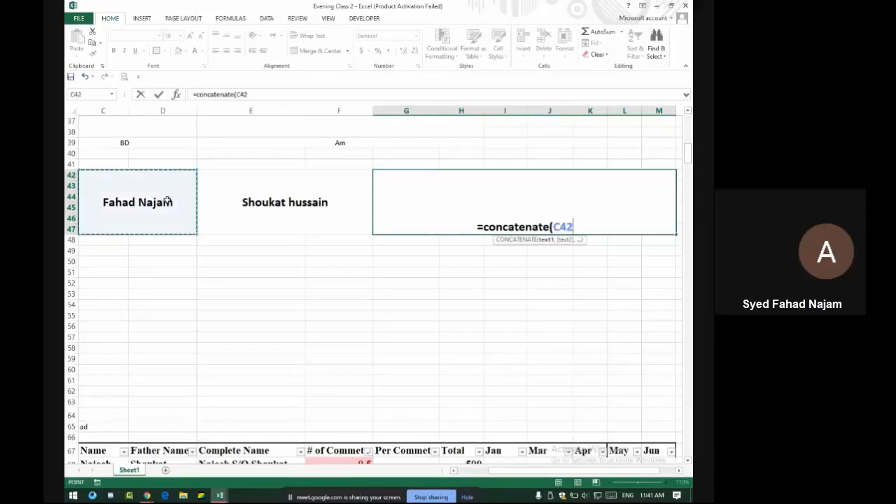
pyautogui.write(',')
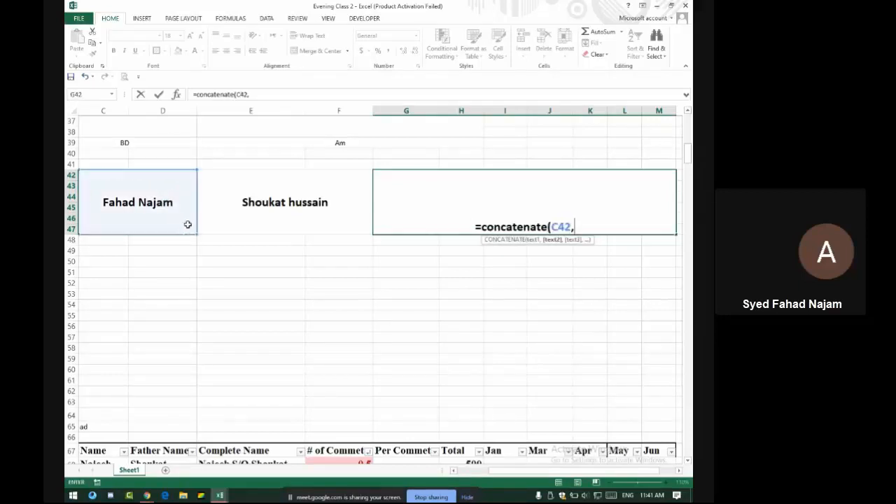
pyautogui.click(305, 199)
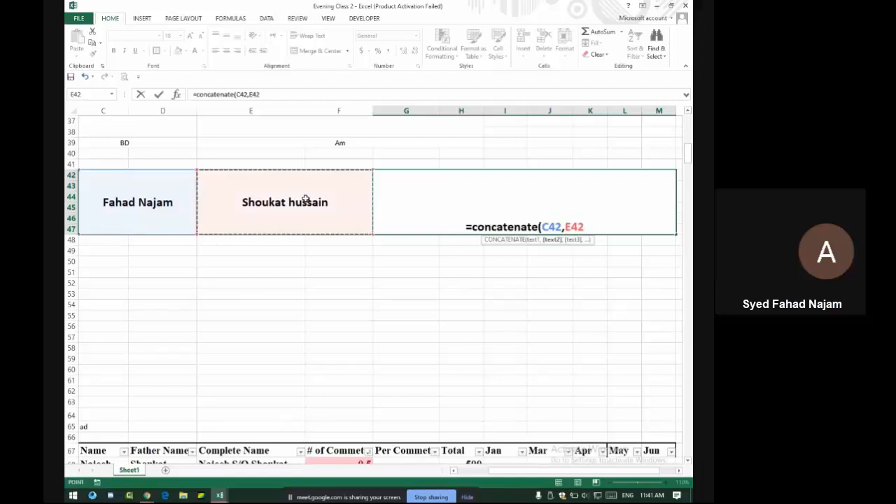
pyautogui.press('Return')
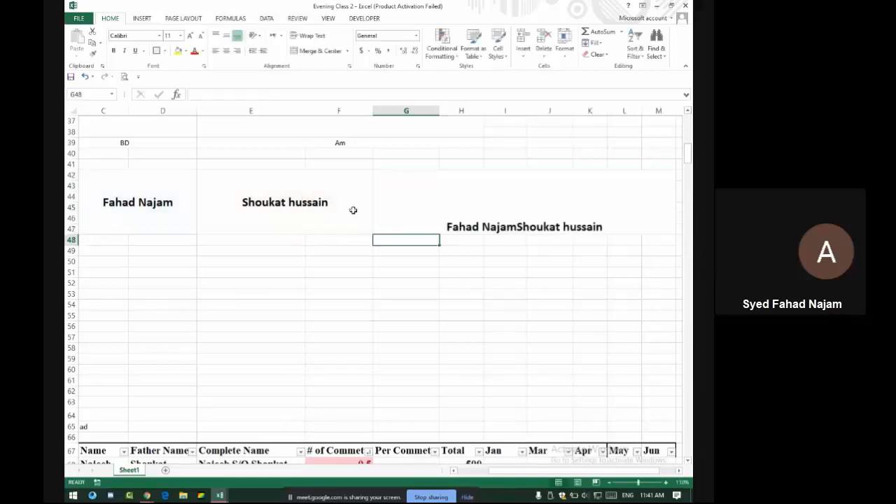
# Rewrite G42 as =CONCATENATE(C42," S/O ",E42) so S/O separates the names
pyautogui.click(519, 218)
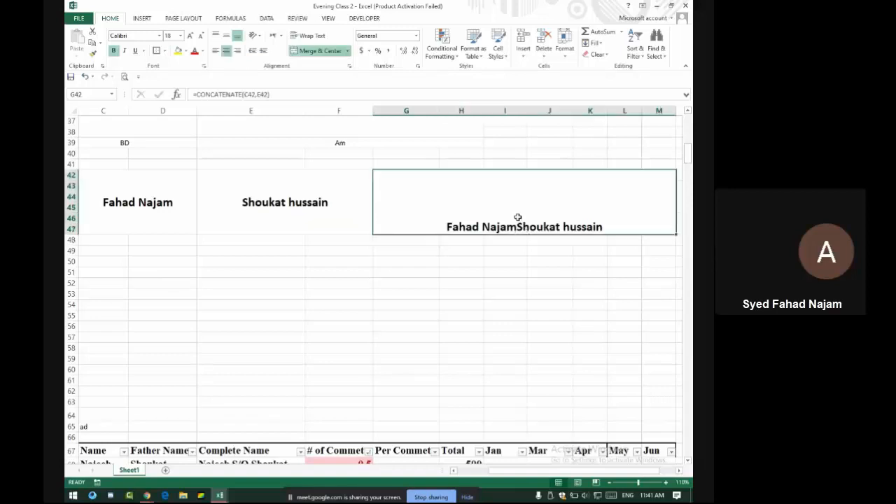
pyautogui.doubleClick(404, 199)
pyautogui.write('=c')
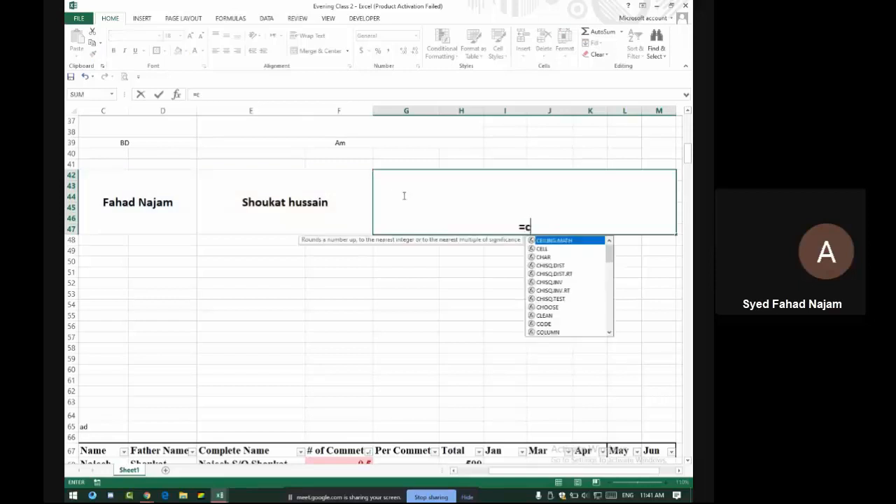
pyautogui.write('oncatenarte')
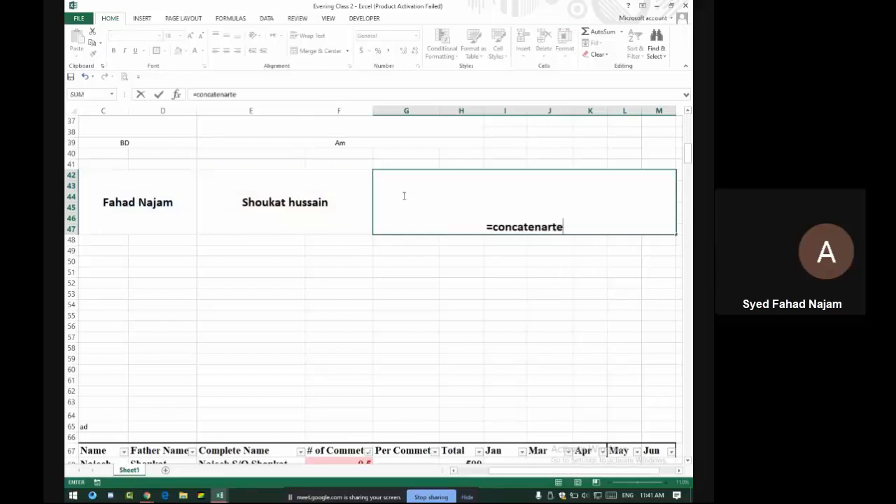
pyautogui.press('BackSpace')
pyautogui.press('BackSpace')
pyautogui.write('e')
pyautogui.press('BackSpace')
pyautogui.press('BackSpace')
pyautogui.write('te')
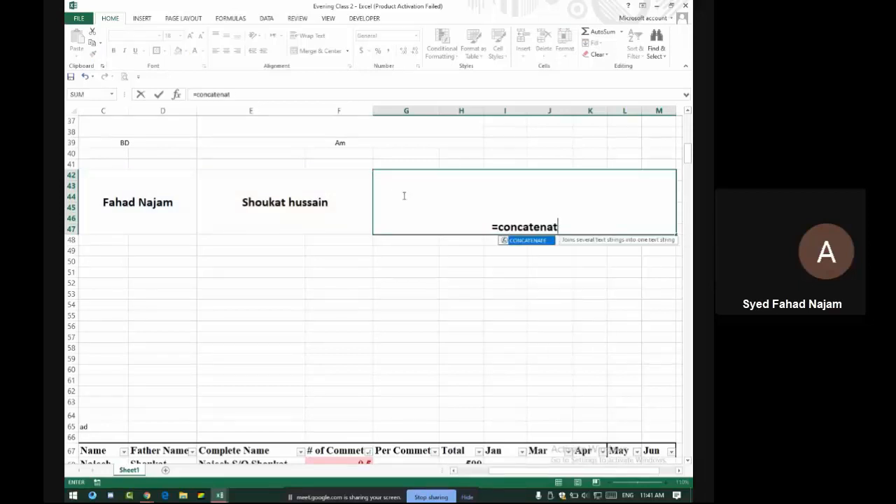
pyautogui.write('(')
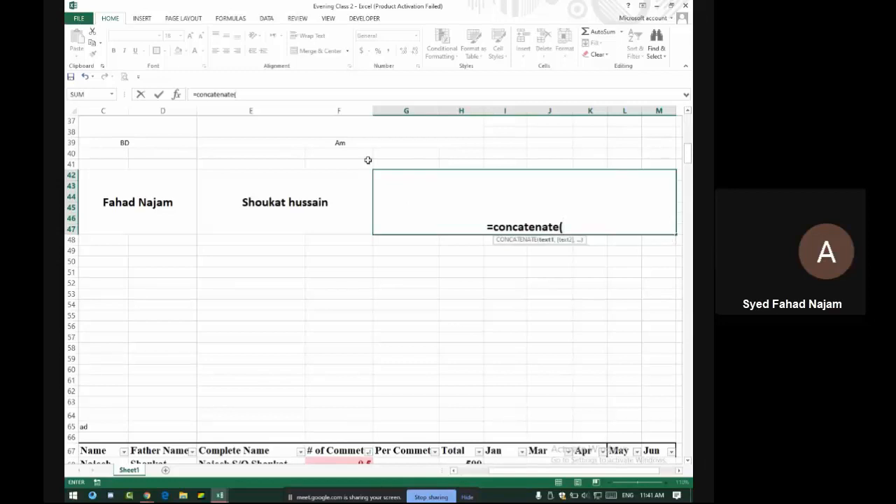
pyautogui.click(166, 190)
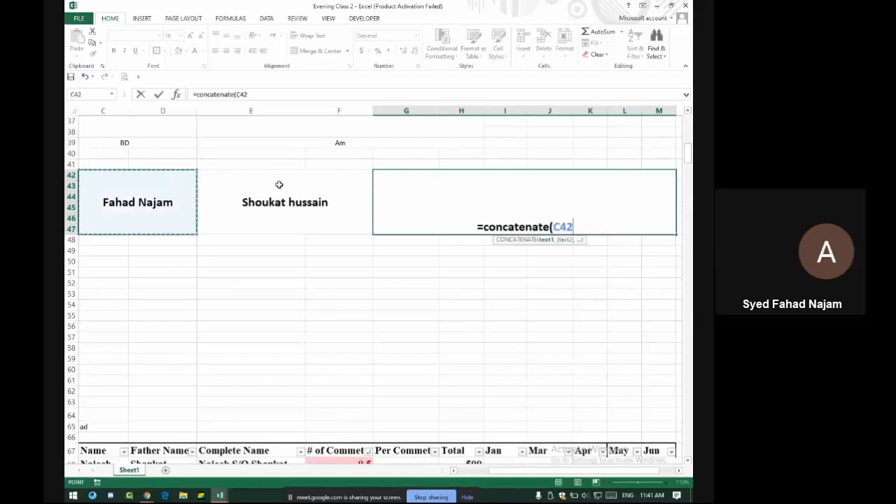
pyautogui.write(',')
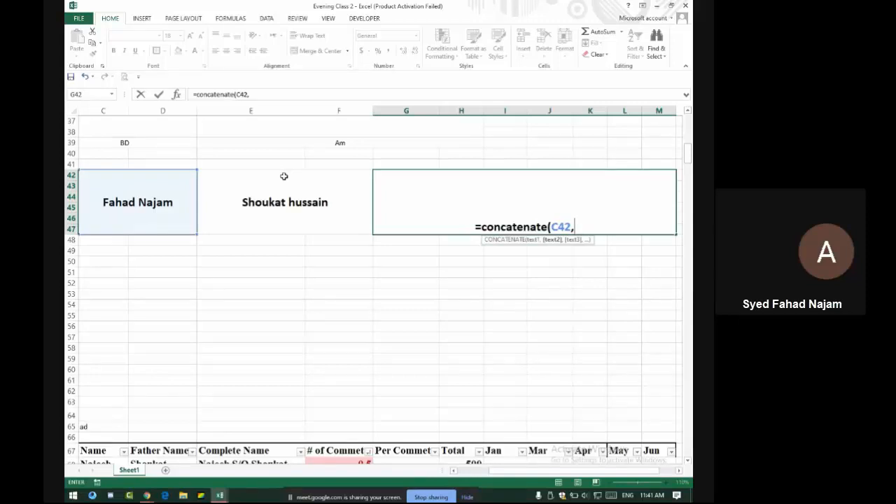
pyautogui.write('s')
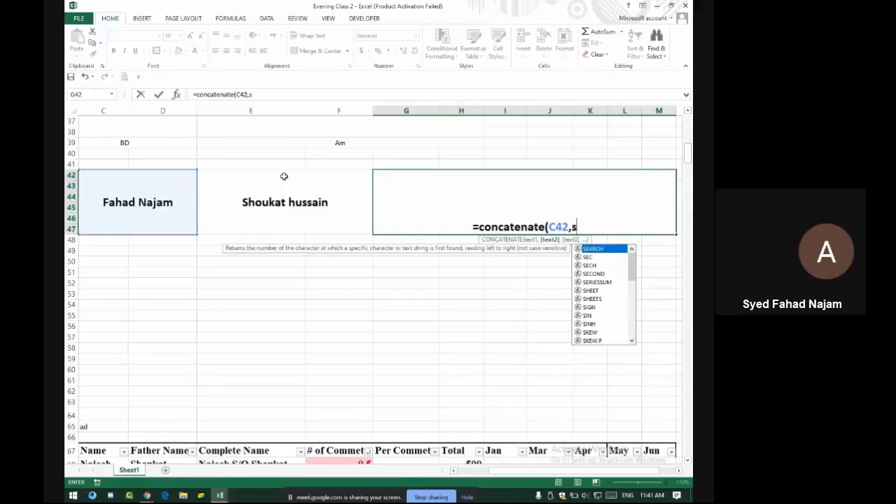
pyautogui.press('BackSpace')
pyautogui.write('"')
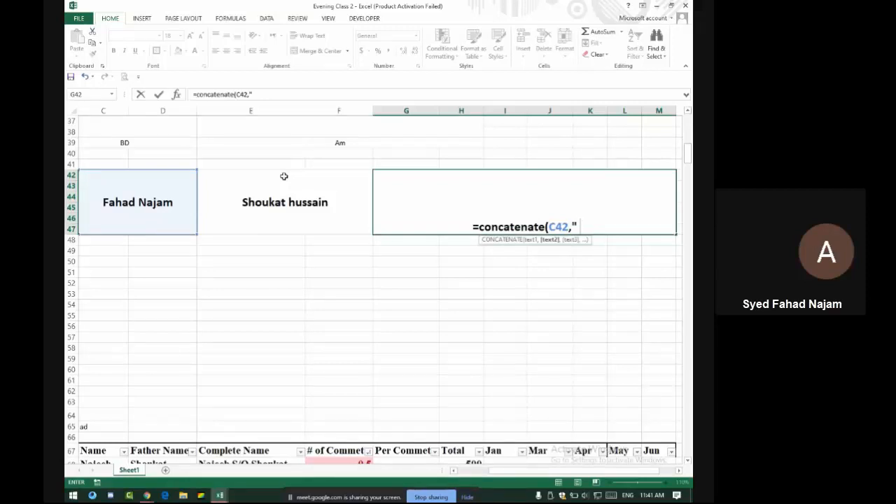
pyautogui.write('S')
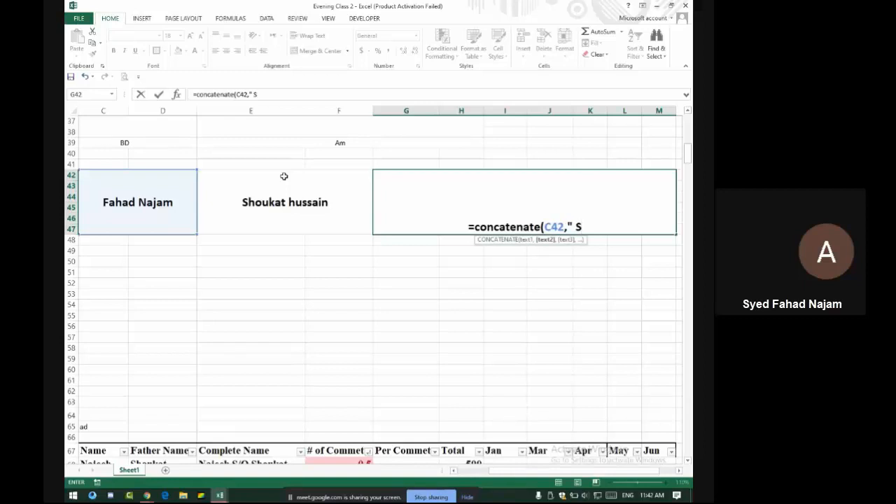
pyautogui.write('/O')
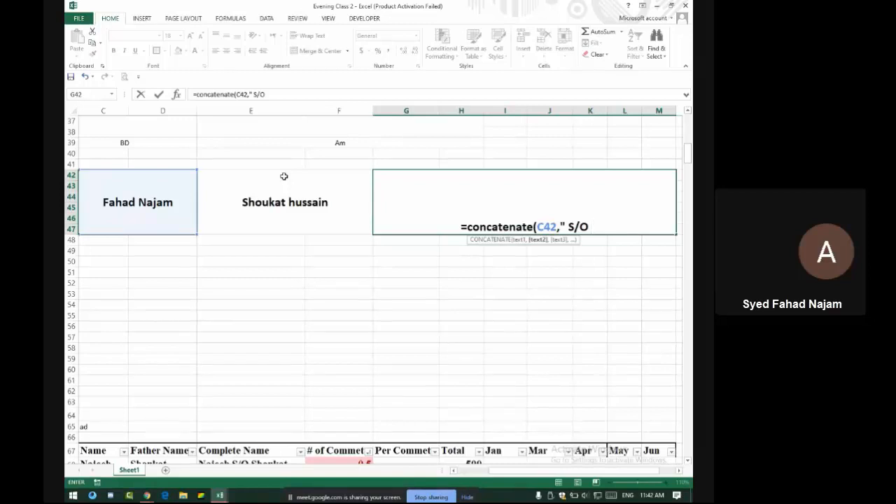
pyautogui.write('"')
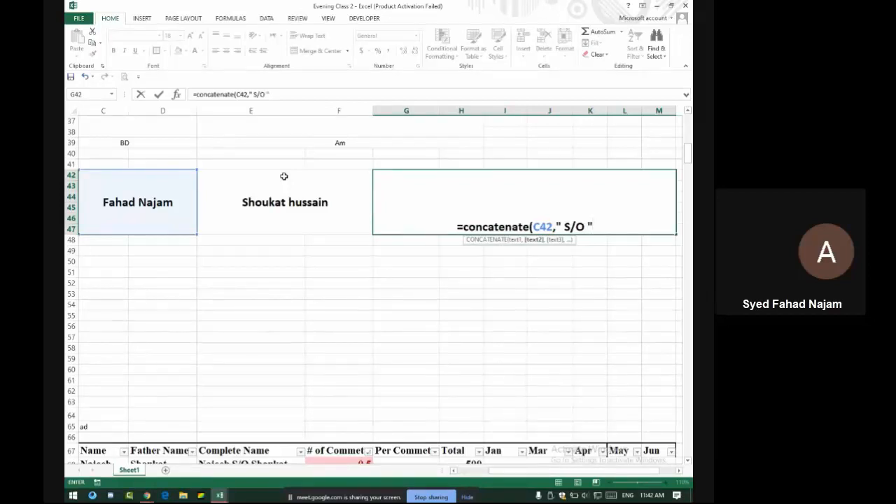
pyautogui.write(',')
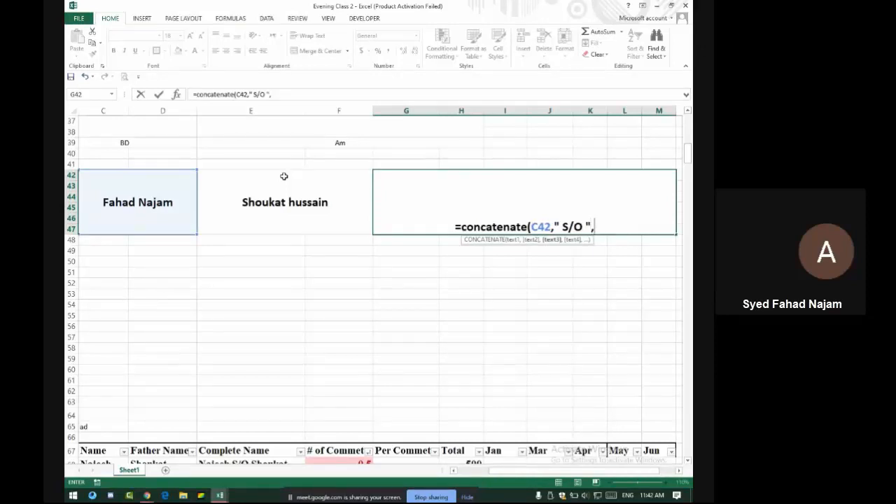
pyautogui.click(288, 193)
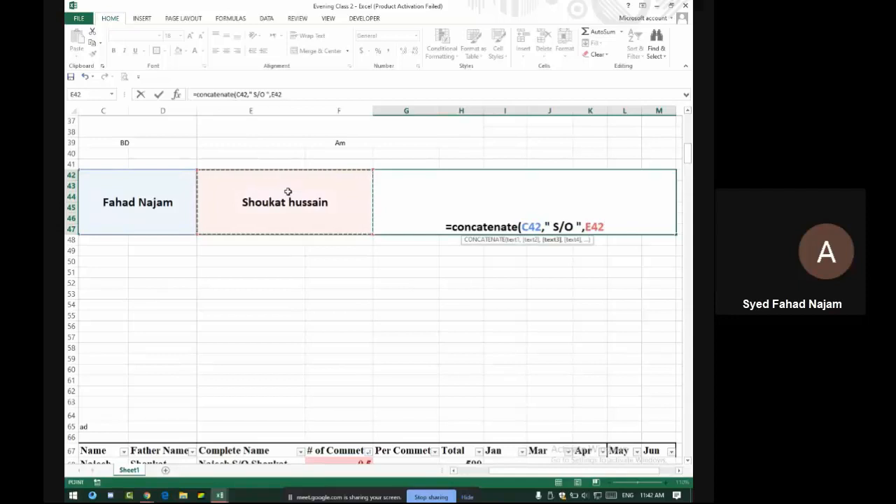
pyautogui.press('Return')
# Unmute the microphone in the Meet call and come back to Excel
pyautogui.hotkey('alt', 'Tab')
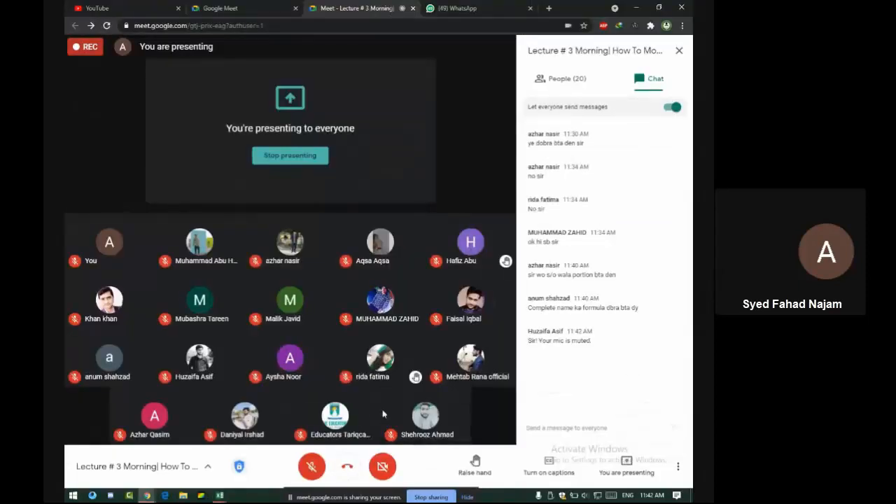
pyautogui.click(312, 466)
pyautogui.hotkey('alt', 'Tab')
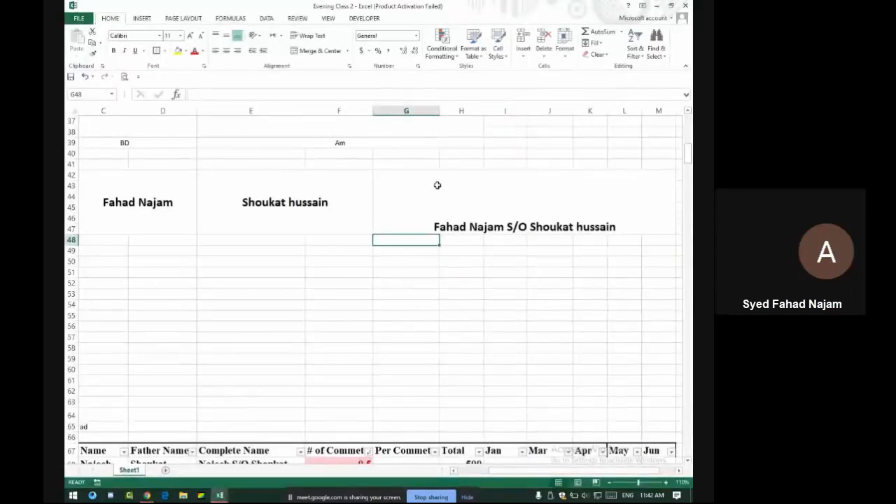
# Re-enter G42 as =CONCATENATE(C42," S/O ",E42) with spaces around S/O
pyautogui.click(425, 210)
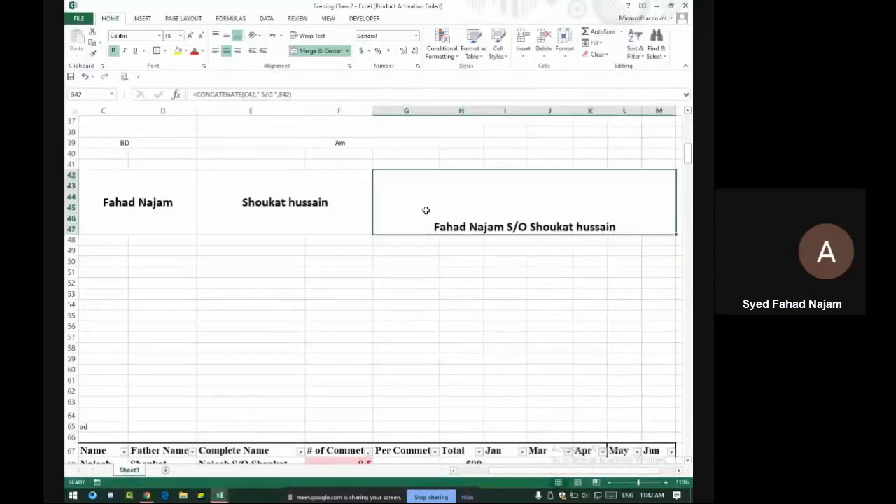
pyautogui.press('BackSpace')
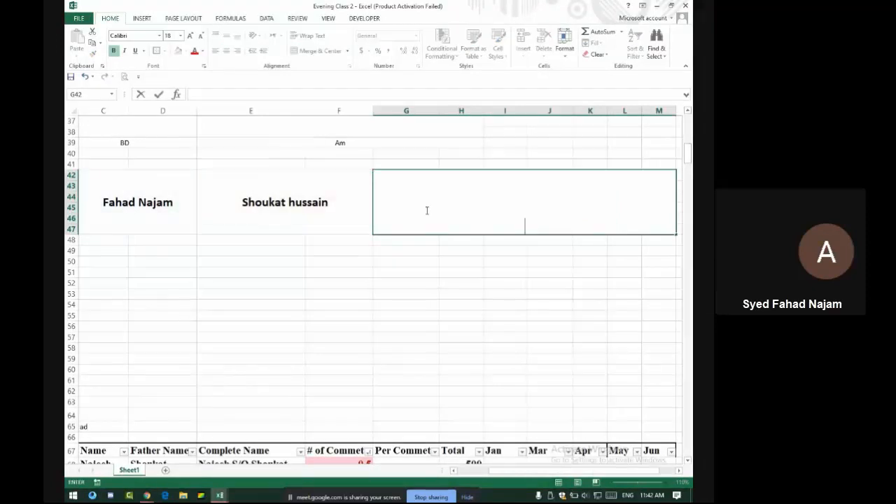
pyautogui.write('=concatemna')
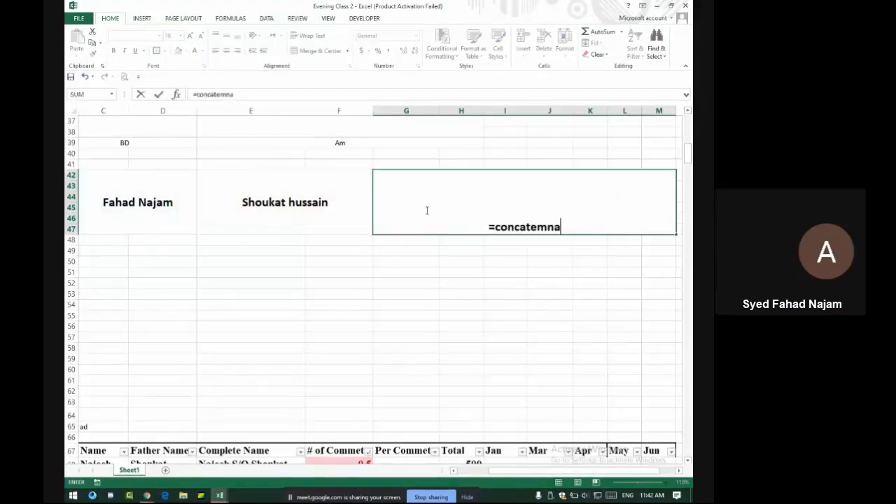
pyautogui.press('BackSpace')
pyautogui.press('BackSpace')
pyautogui.press('BackSpace')
pyautogui.write('nate')
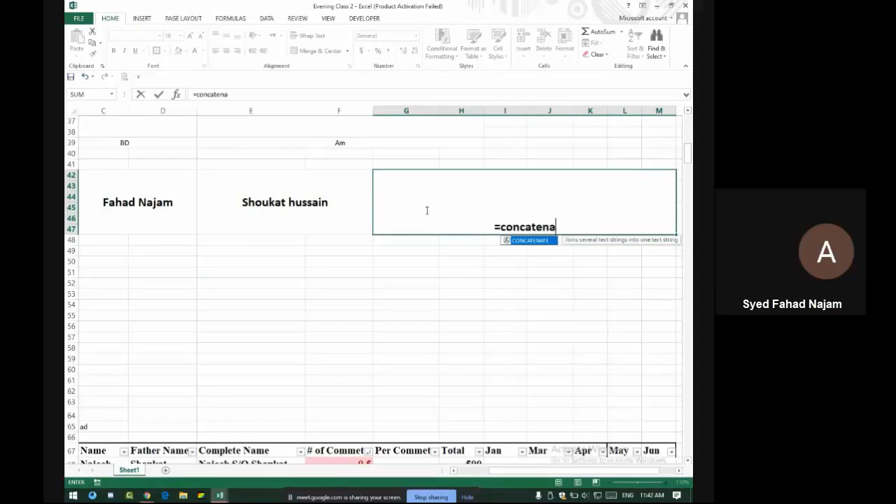
pyautogui.write('(')
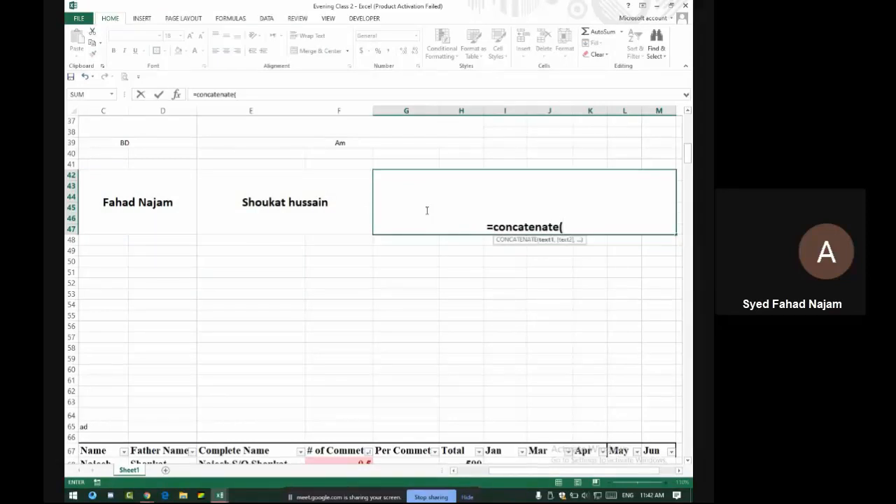
pyautogui.click(172, 198)
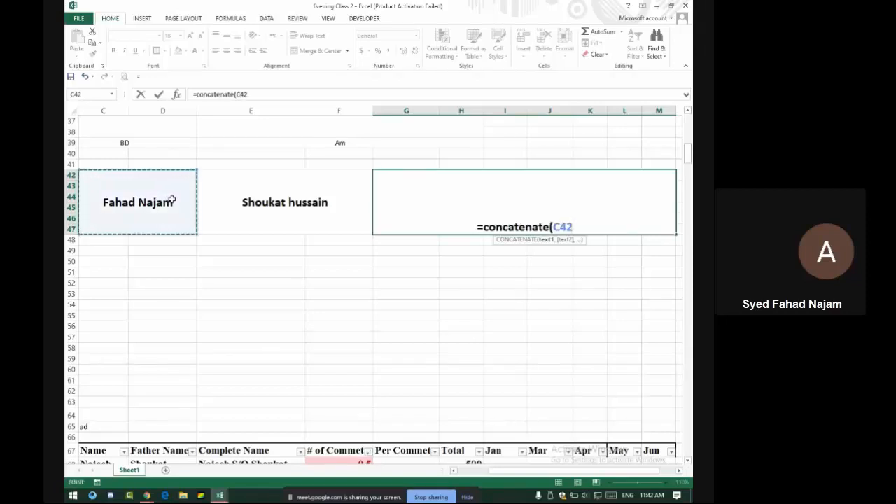
pyautogui.write(',')
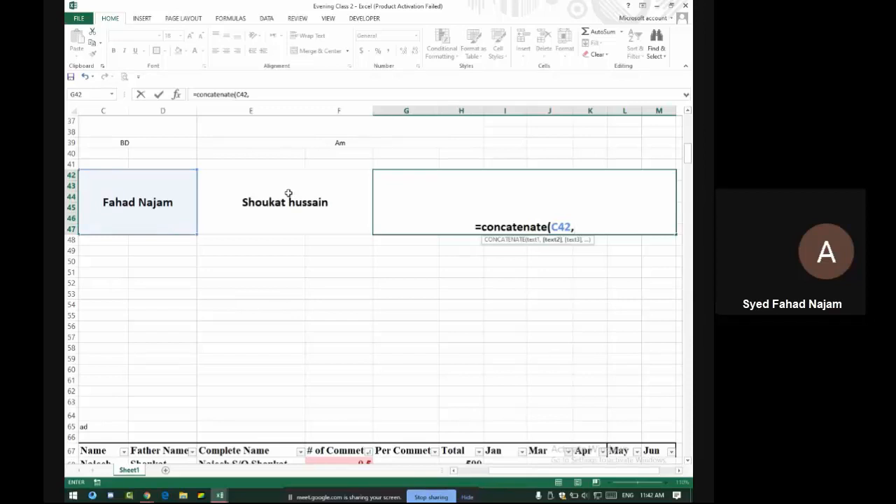
pyautogui.write('"')
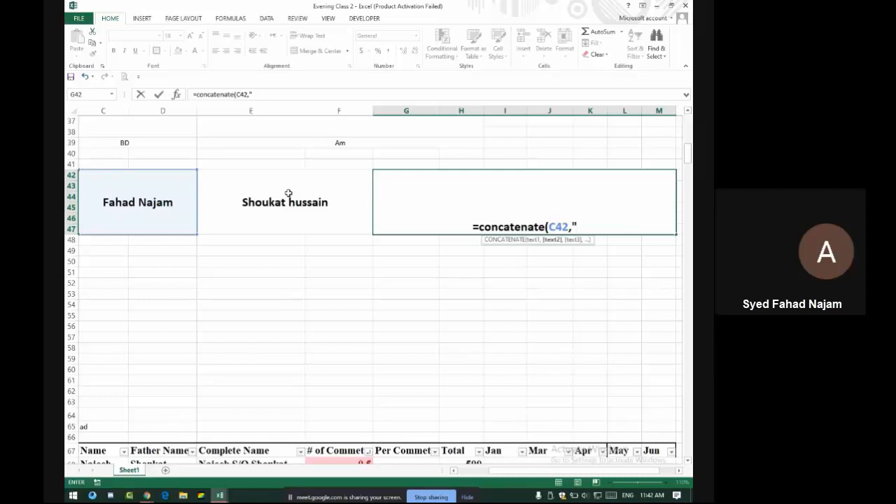
pyautogui.press('BackSpace')
pyautogui.write('S')
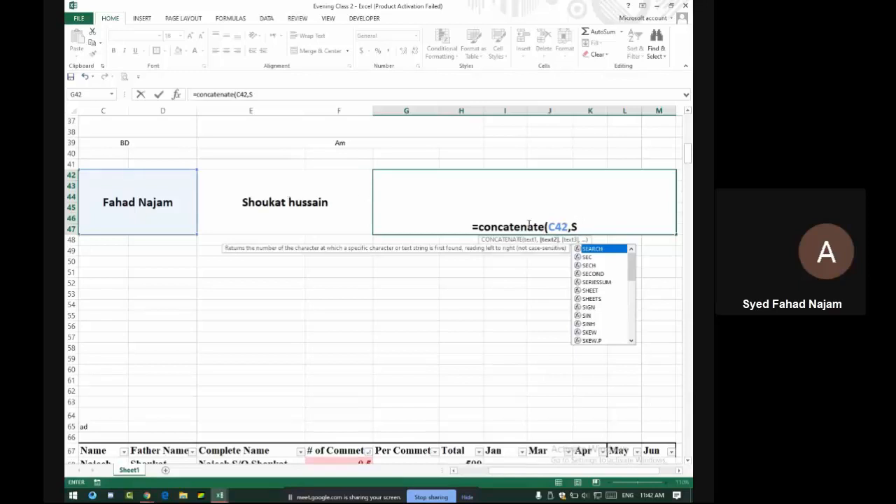
pyautogui.scroll(-3, 605, 313)
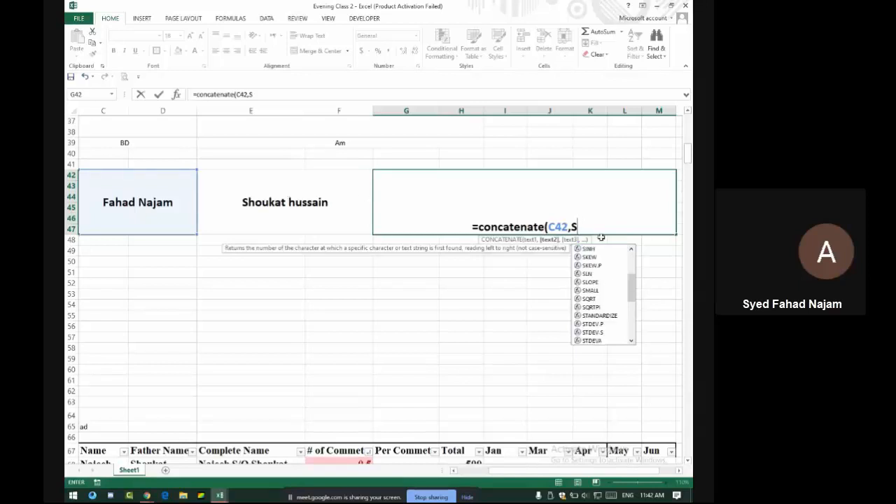
pyautogui.press('BackSpace')
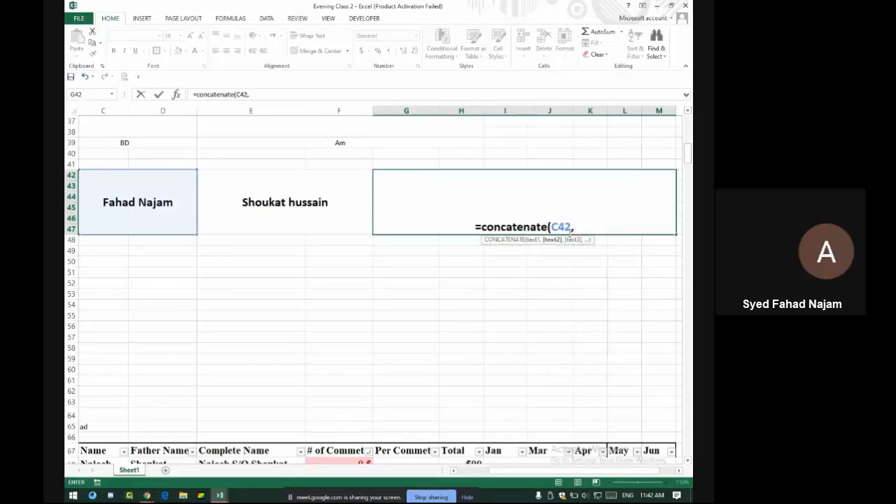
pyautogui.write('"')
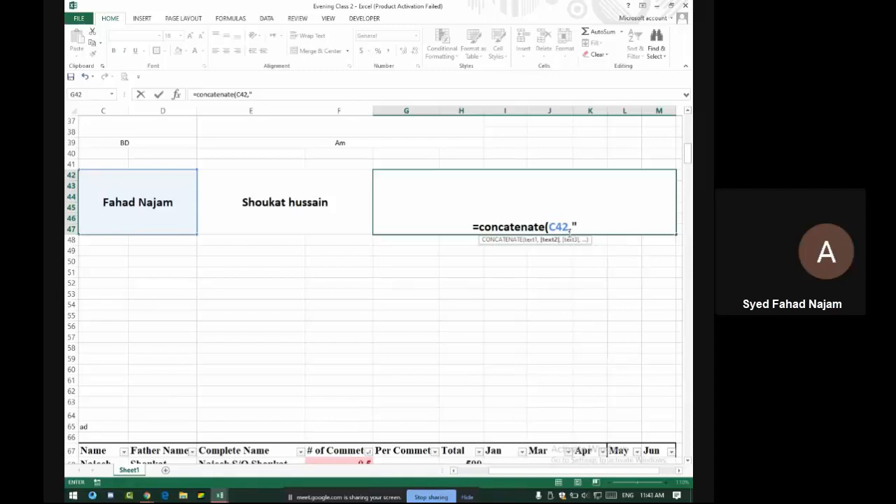
pyautogui.write(' S')
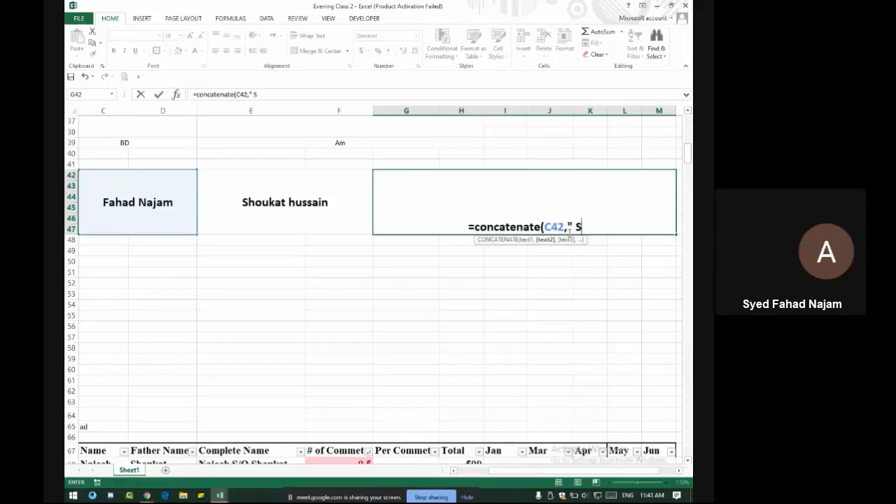
pyautogui.write('/')
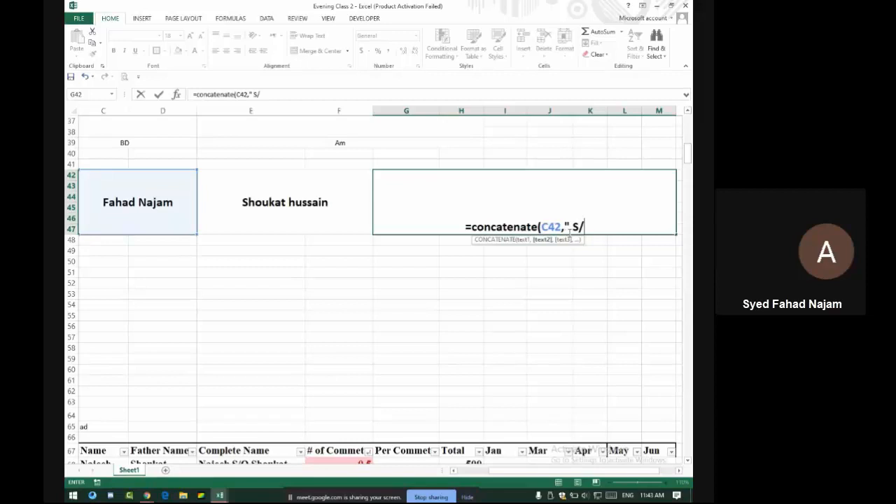
pyautogui.write('O')
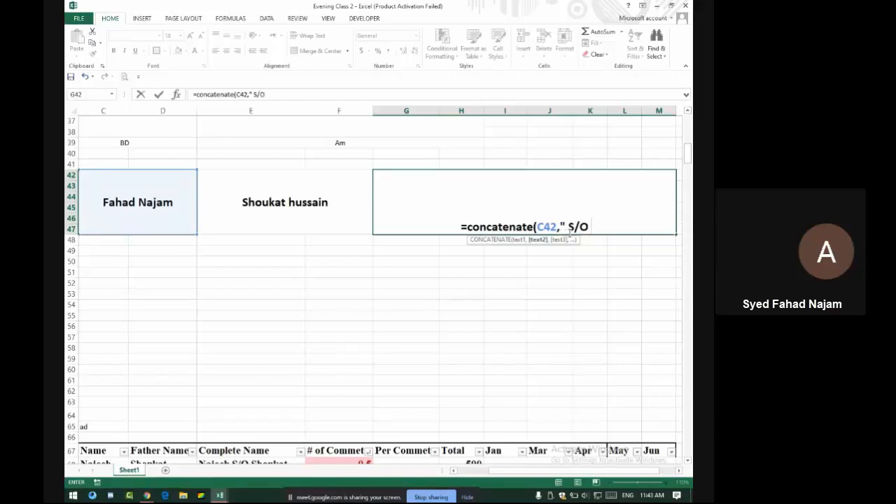
pyautogui.write(' "')
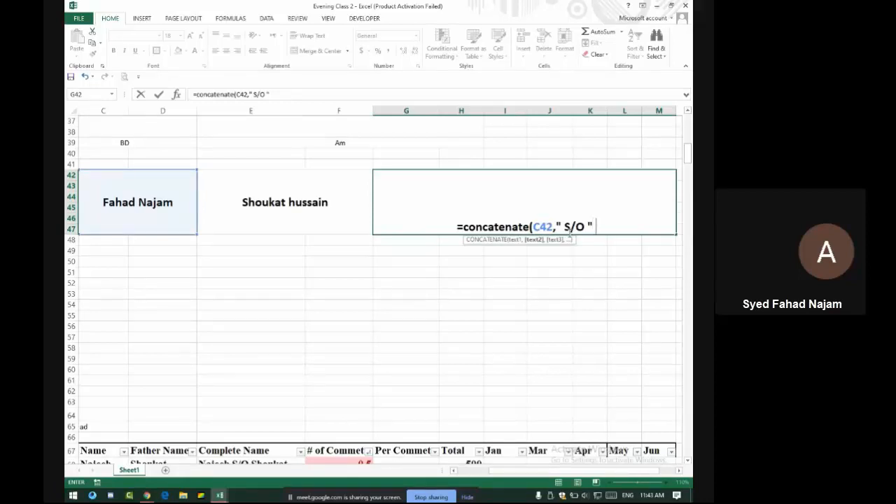
pyautogui.write(',')
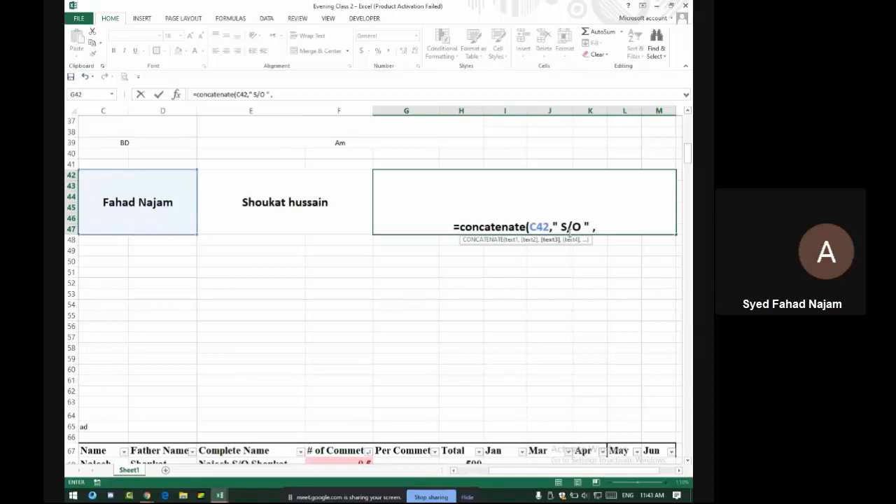
pyautogui.click(340, 214)
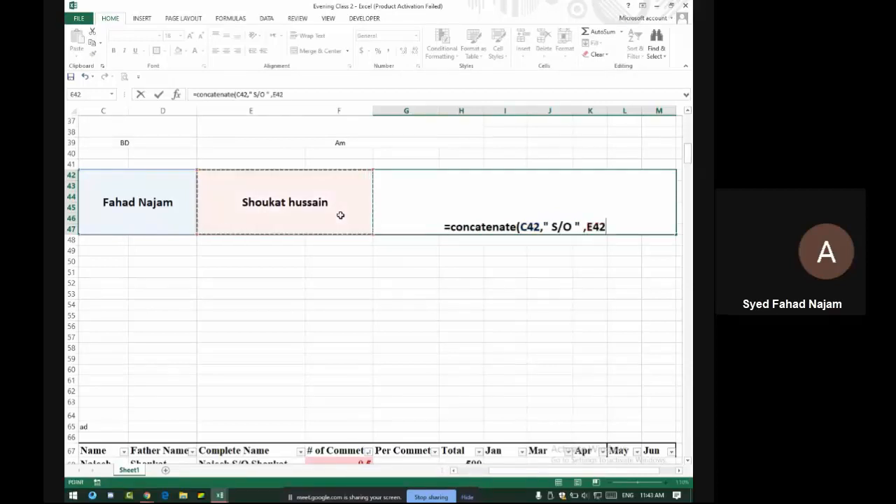
pyautogui.press('Return')
# Review G42's formula in edit mode, leaving it unchanged, then move to C42
pyautogui.press('Up')
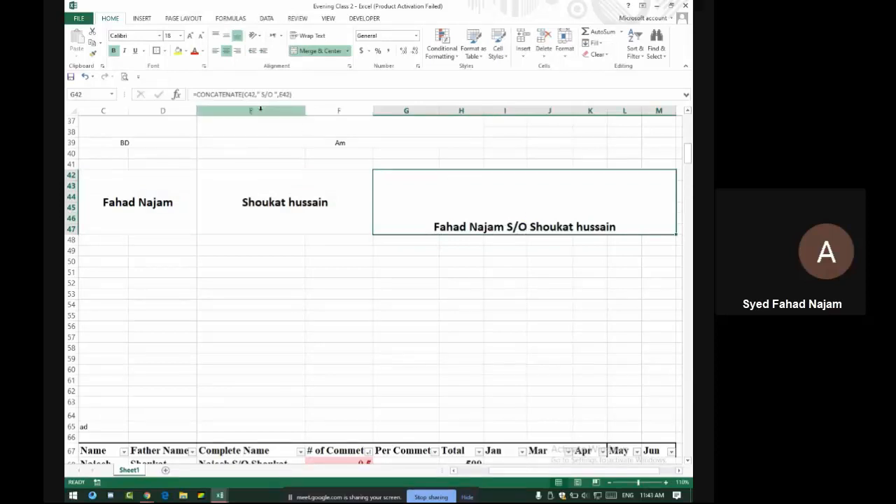
pyautogui.doubleClick(507, 191)
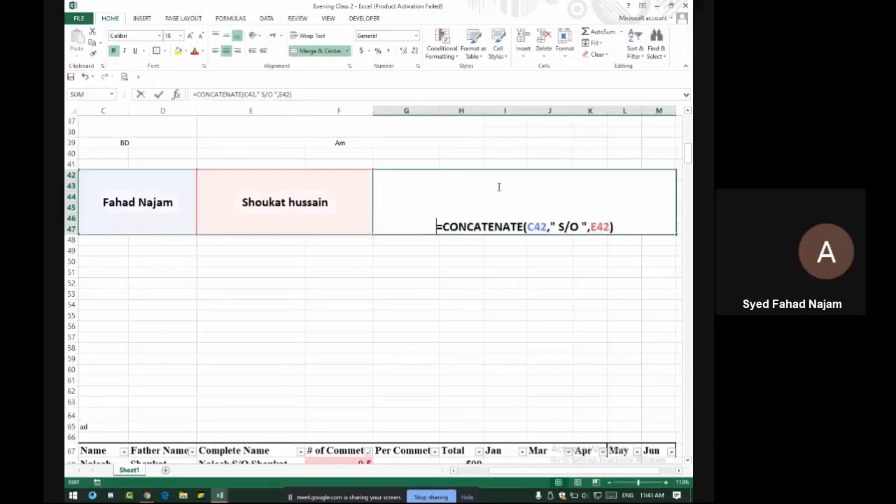
pyautogui.click(589, 226)
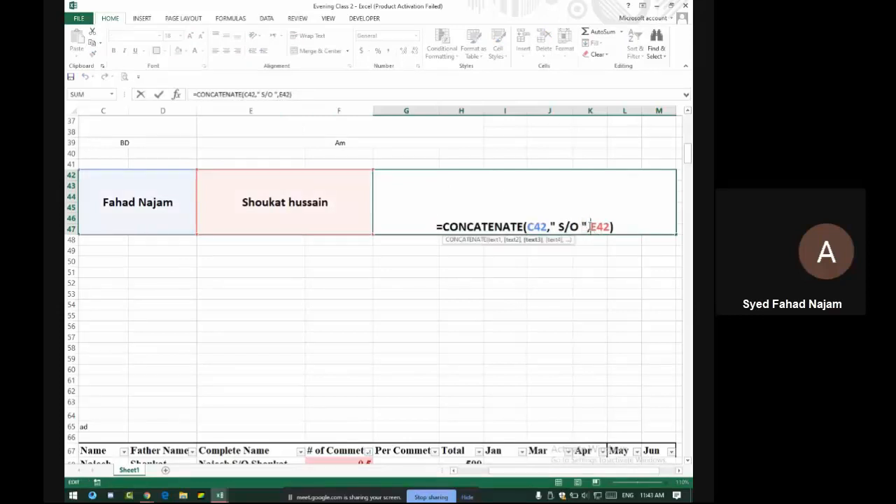
pyautogui.press('Left')
pyautogui.press('Return')
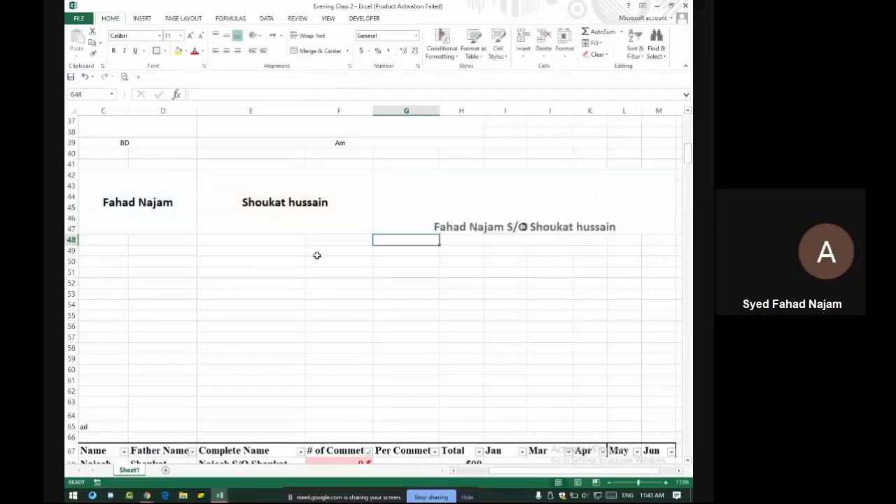
pyautogui.click(439, 231)
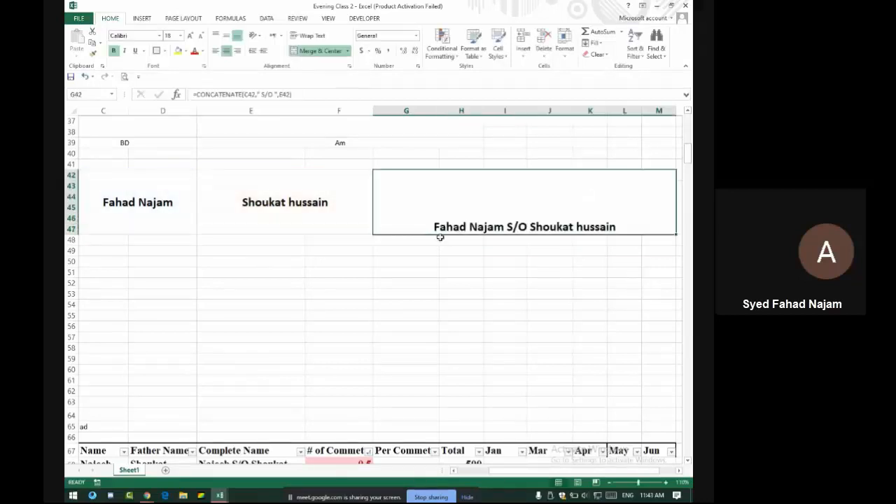
pyautogui.click(263, 94)
pyautogui.doubleClick(401, 214)
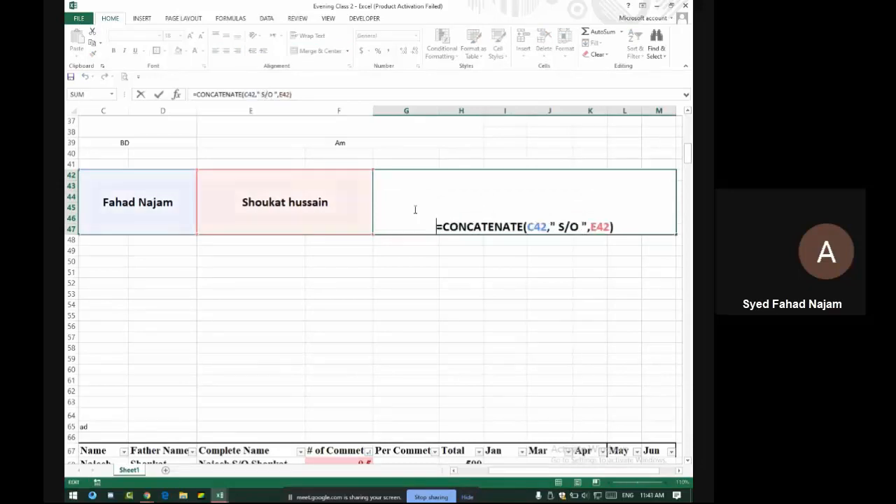
pyautogui.press('Return')
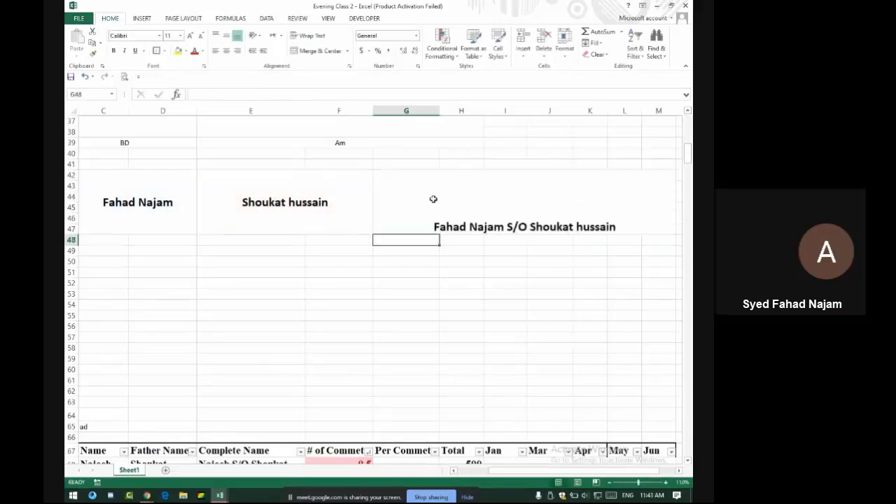
pyautogui.press('Up')
pyautogui.press('Up')
pyautogui.press('Left')
pyautogui.press('Left')
pyautogui.press('Down')
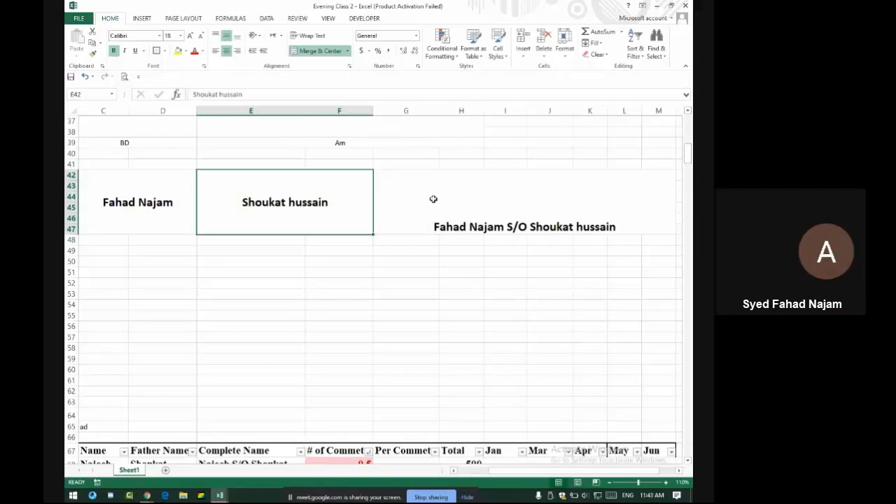
pyautogui.press('Left')
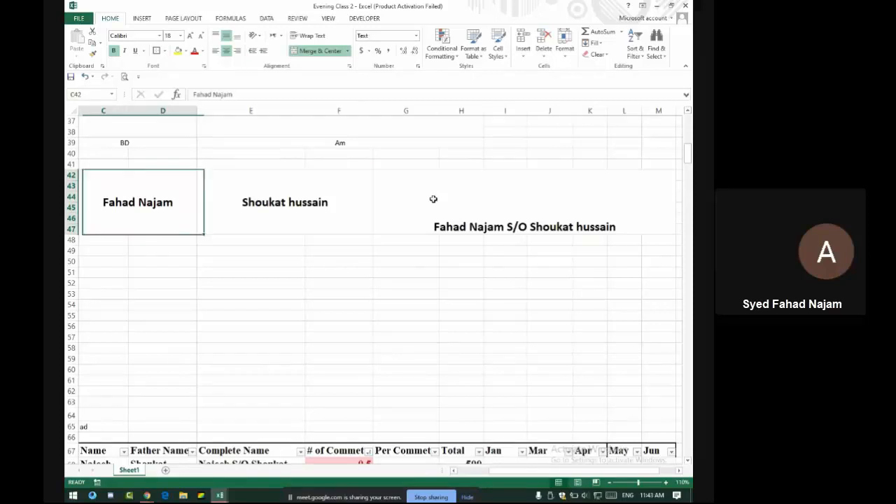
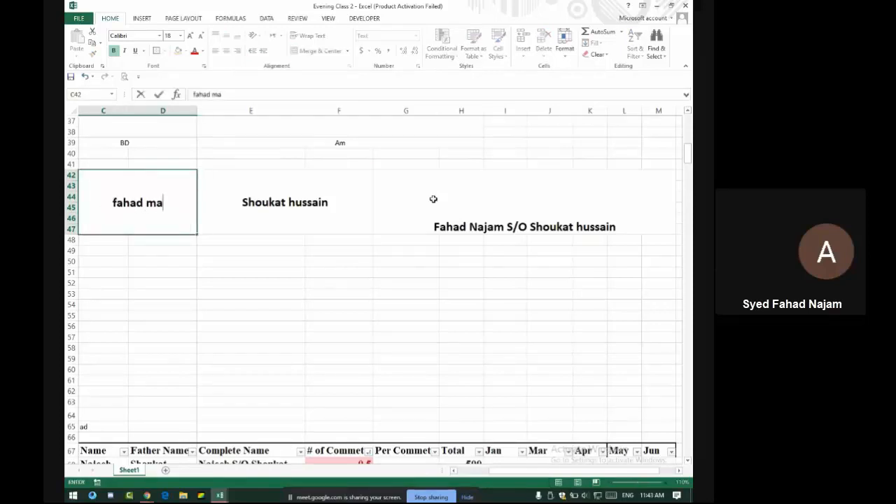
# Retype the student's name in C42 and the father's name in E42 in lowercase
pyautogui.press('Right')
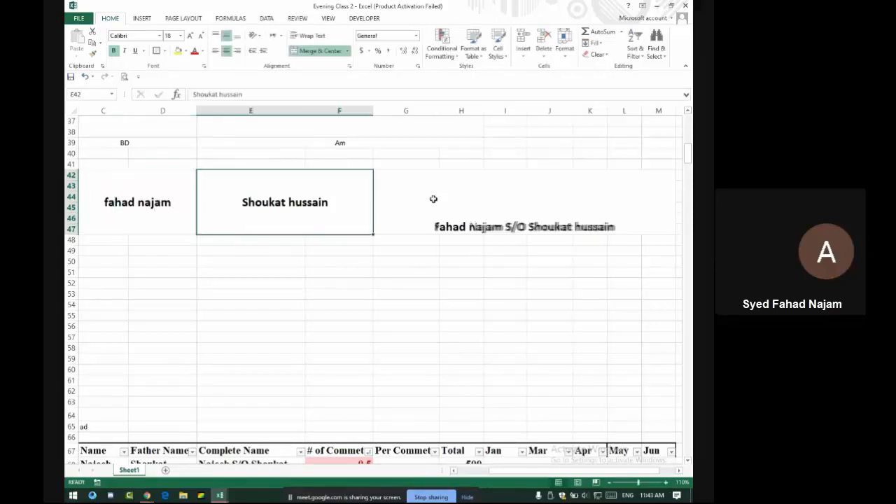
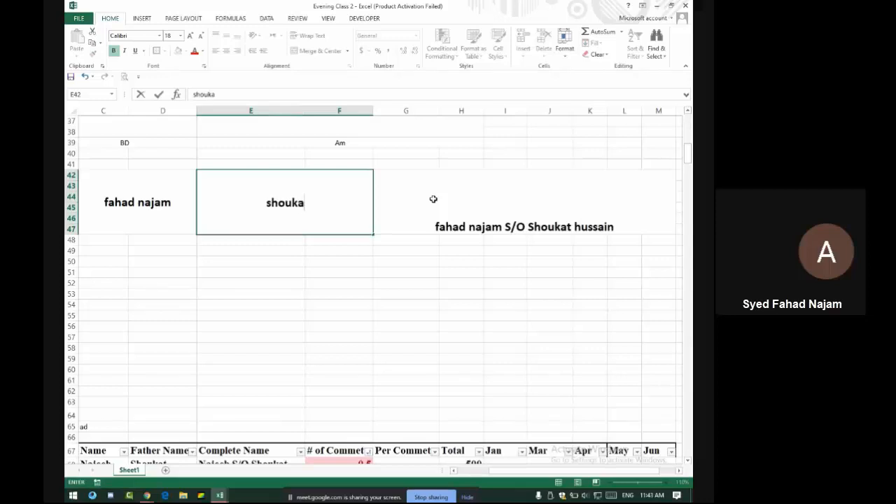
pyautogui.press('Return')
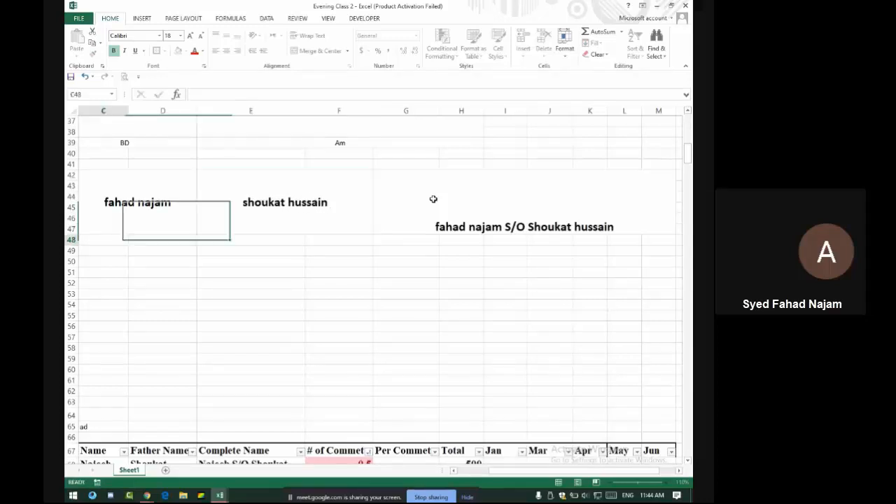
# Vertically centre the joined names in G42
pyautogui.click(518, 221)
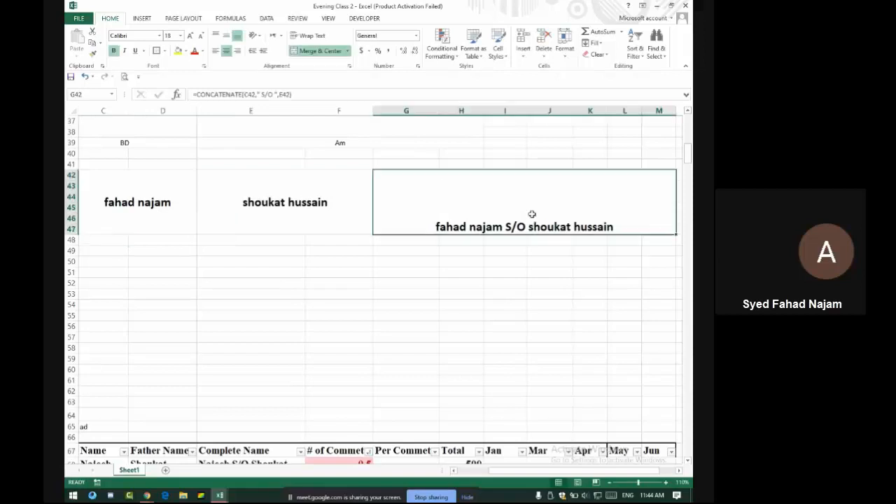
pyautogui.click(227, 35)
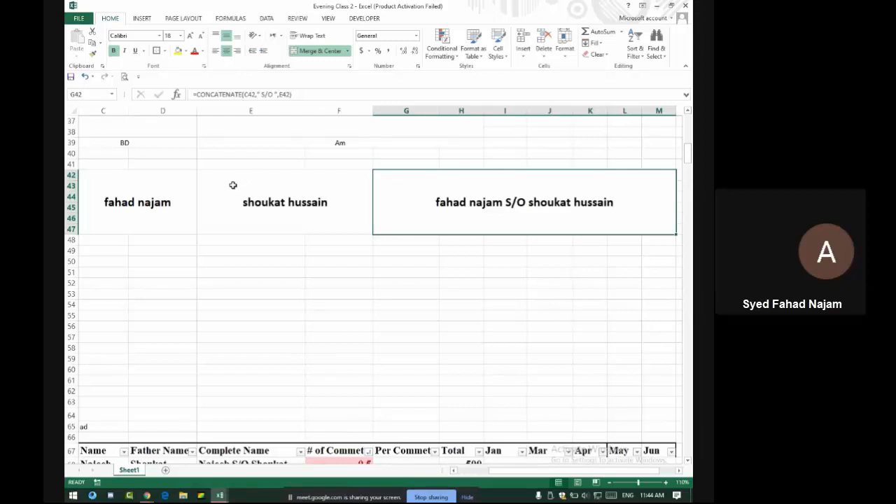
pyautogui.click(266, 199)
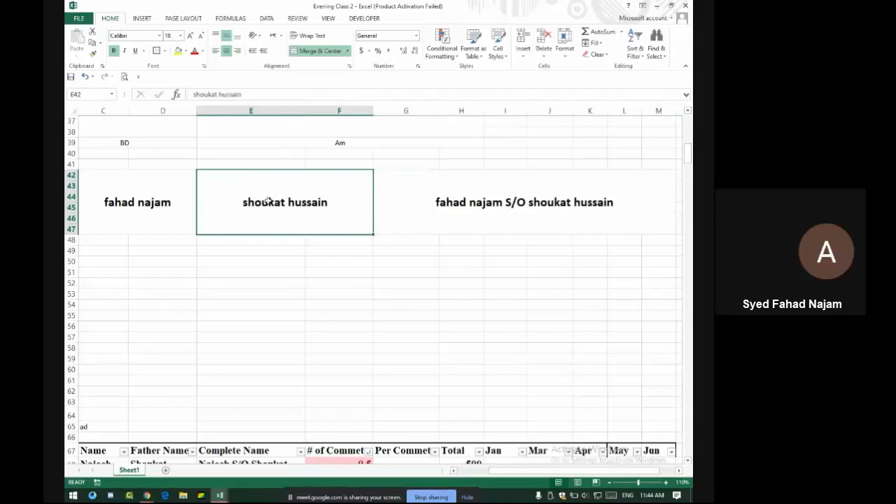
# Merge E40:F41 and enter =UPPER(E42) to show the father's name in capitals
pyautogui.moveTo(270, 162); pyautogui.dragTo(329, 153)
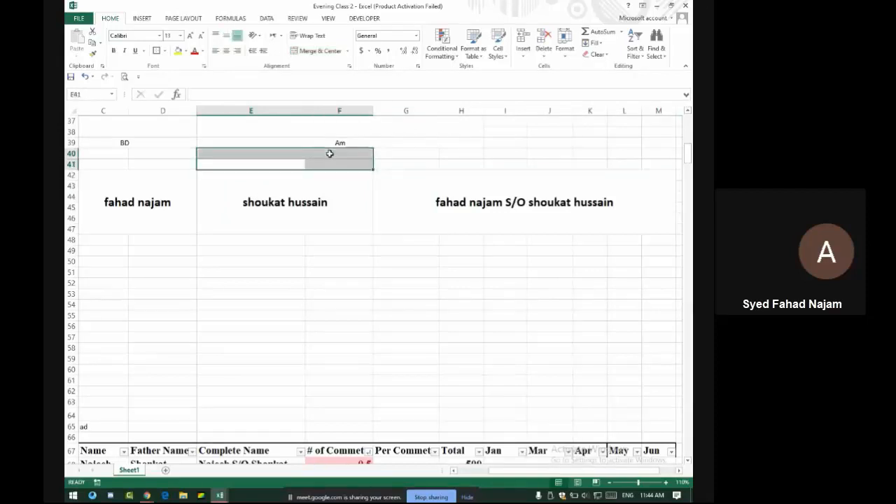
pyautogui.click(315, 50)
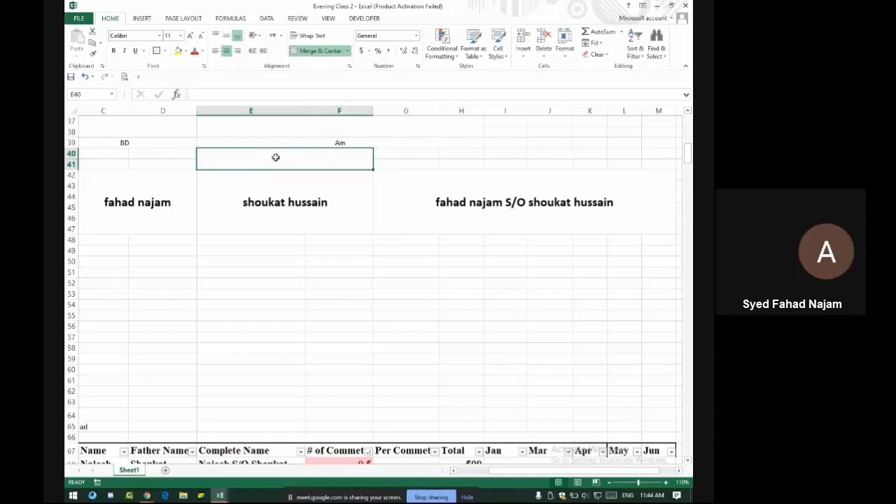
pyautogui.write('=')
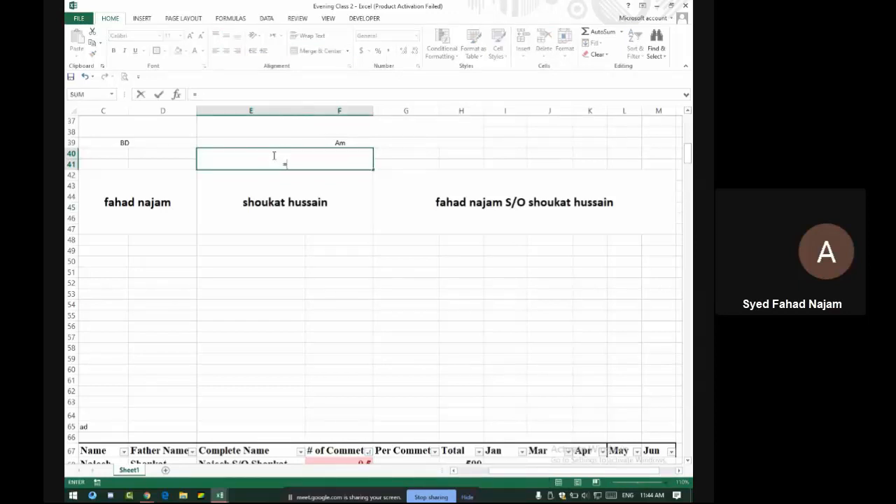
pyautogui.write('Upp')
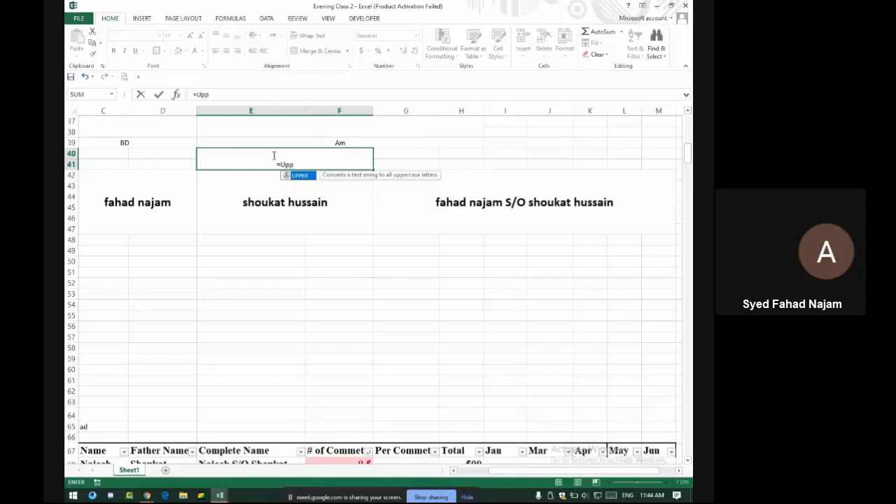
pyautogui.write('er(')
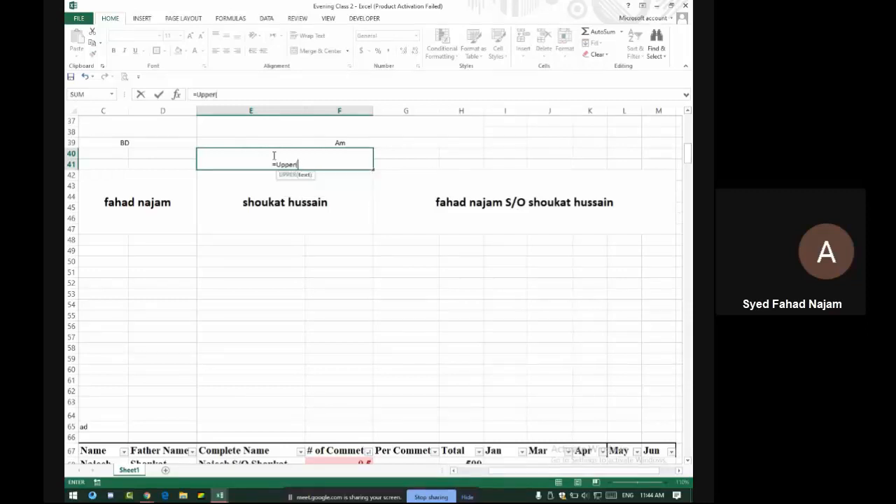
pyautogui.click(268, 202)
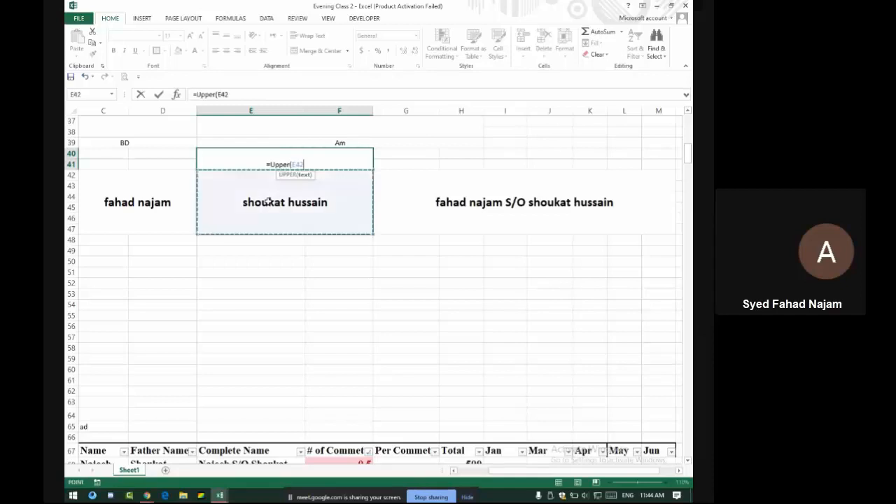
pyautogui.press('Return')
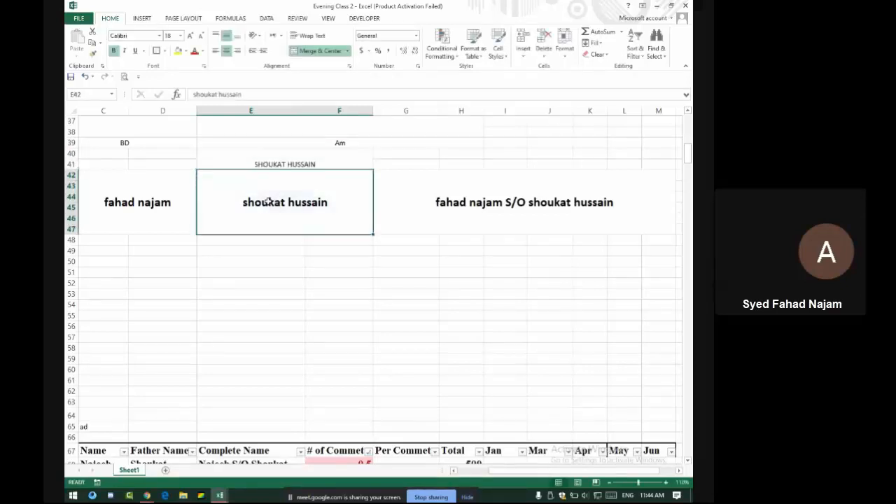
pyautogui.click(303, 166)
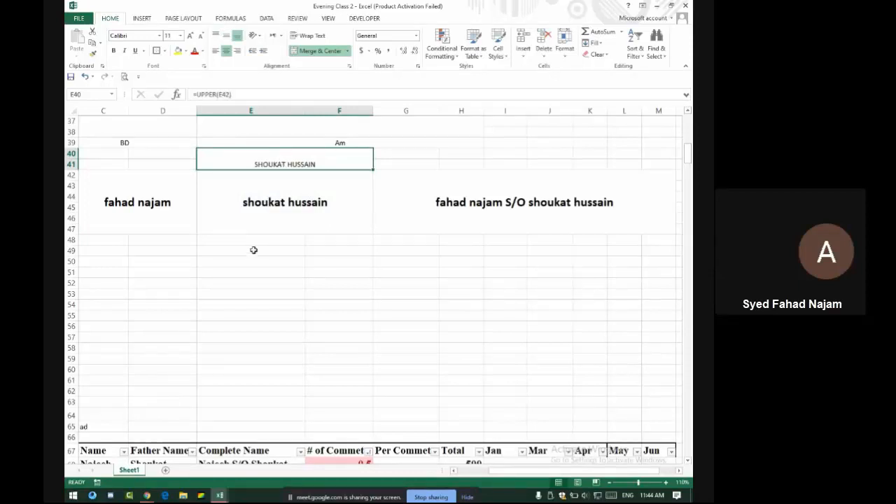
# Scroll around the sheet and undo the last change
pyautogui.scroll(-13, 280, 326)
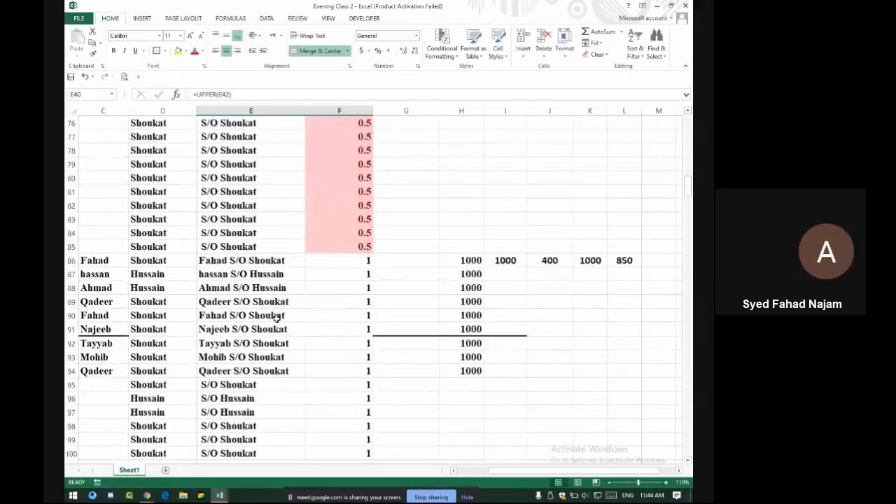
pyautogui.scroll(5, 276, 317)
pyautogui.moveTo(161, 302); pyautogui.dragTo(176, 167)
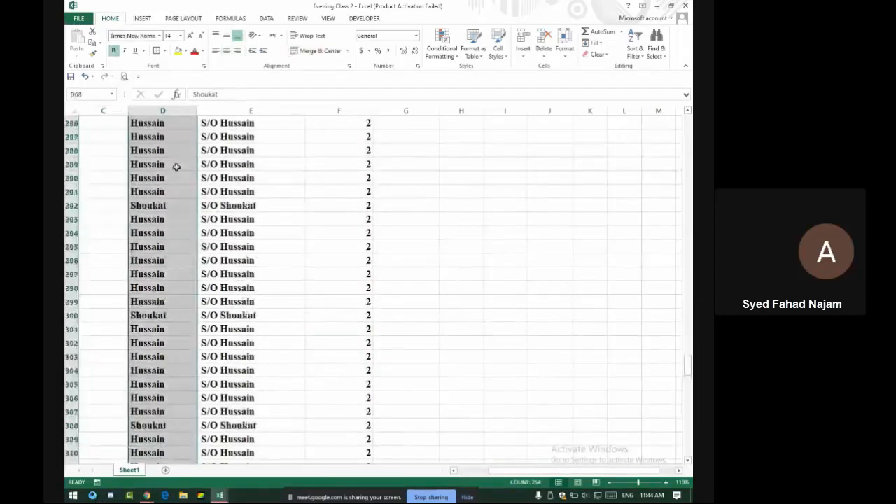
pyautogui.scroll(20, 176, 167)
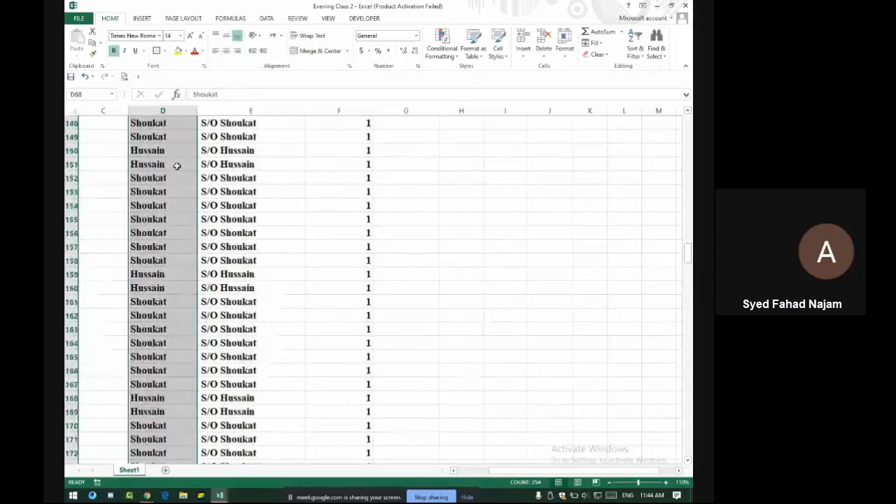
pyautogui.scroll(20, 177, 167)
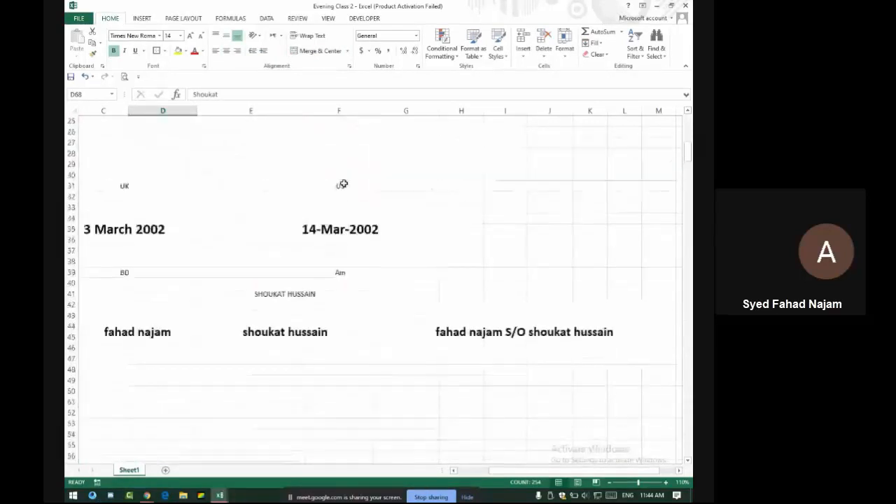
pyautogui.hotkey('ctrl', 'z')
pyautogui.scroll(-2, 318, 304)
# Wrap G42's CONCATENATE formula in UPPER to show the joined names in capitals
pyautogui.click(455, 253)
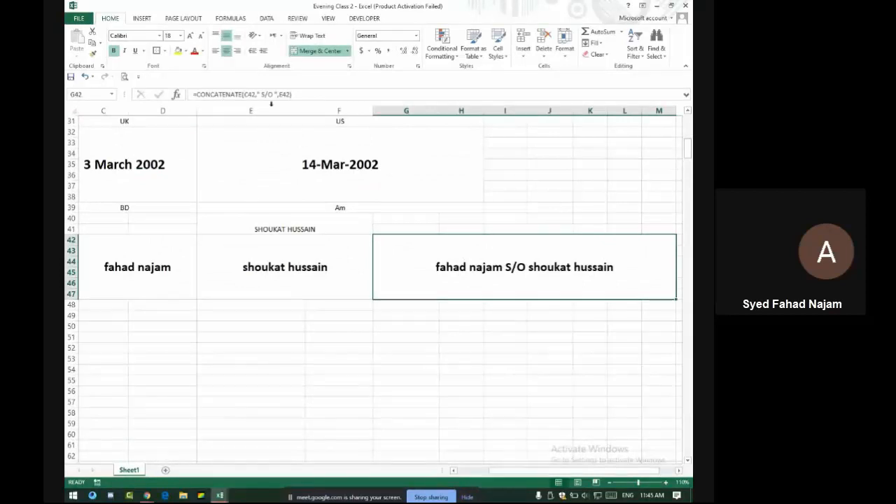
pyautogui.click(197, 95)
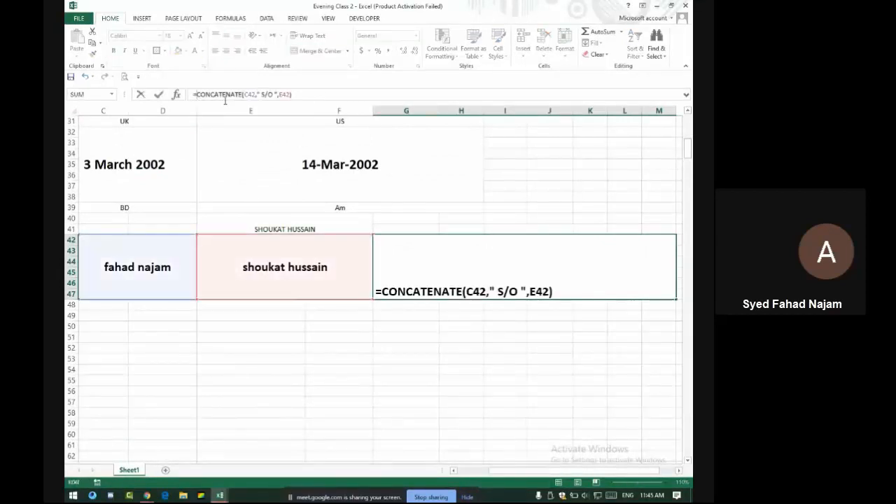
pyautogui.write('Upper')
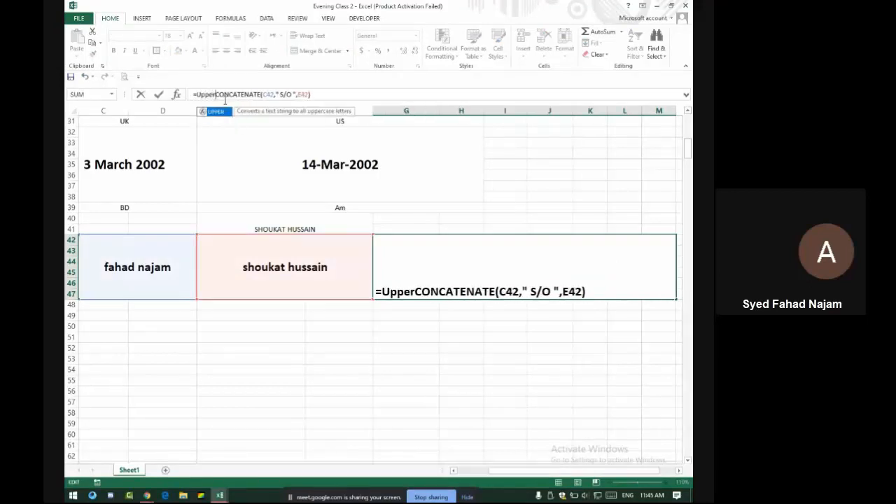
pyautogui.write('(')
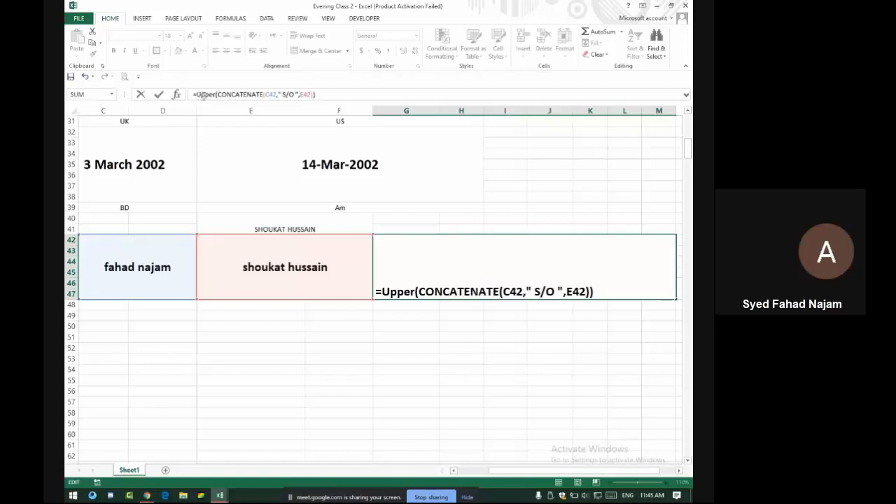
pyautogui.moveTo(232, 94); pyautogui.dragTo(324, 98)
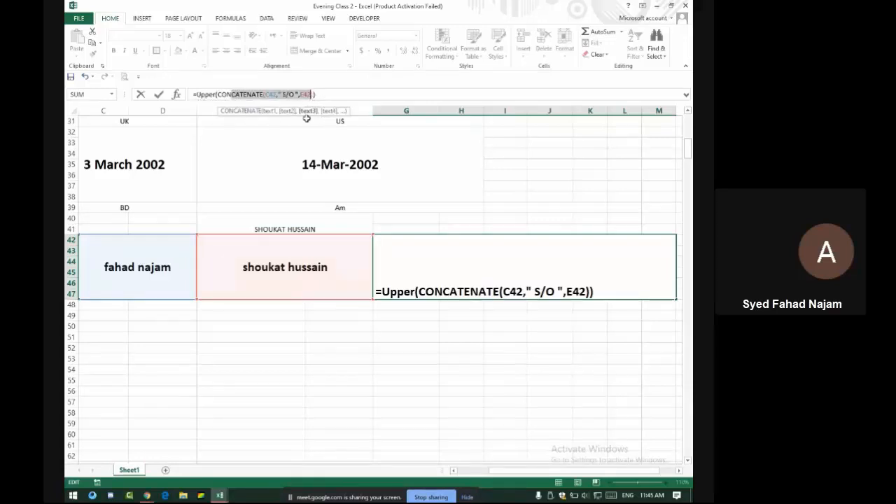
pyautogui.press('Return')
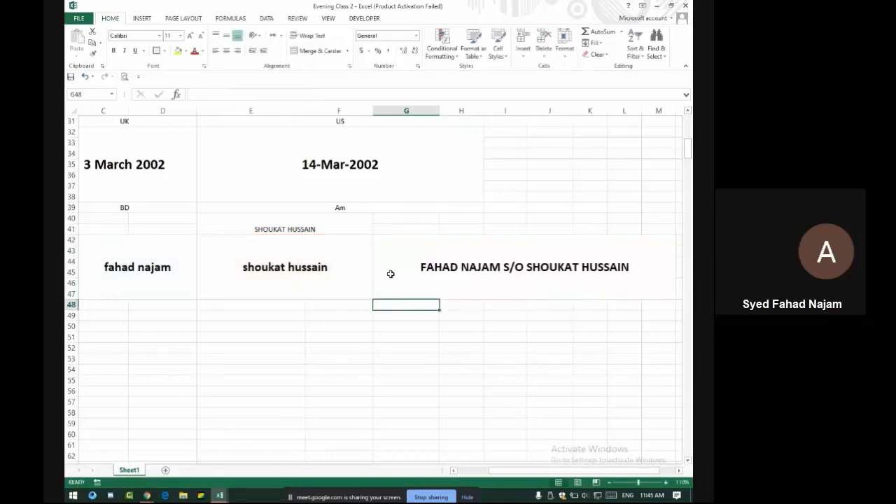
# Replace UPPER with PROPER so each word of the joined name is capitalised
pyautogui.click(449, 260)
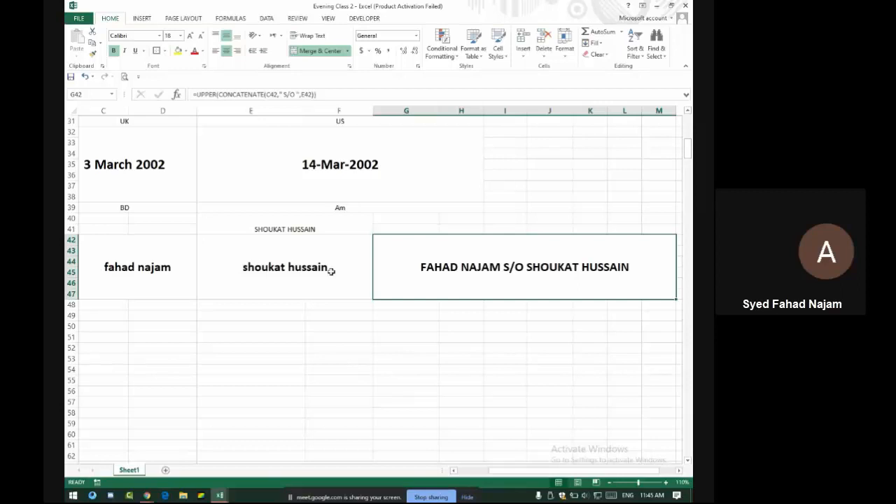
pyautogui.click(217, 94)
pyautogui.press('BackSpace')
pyautogui.press('BackSpace')
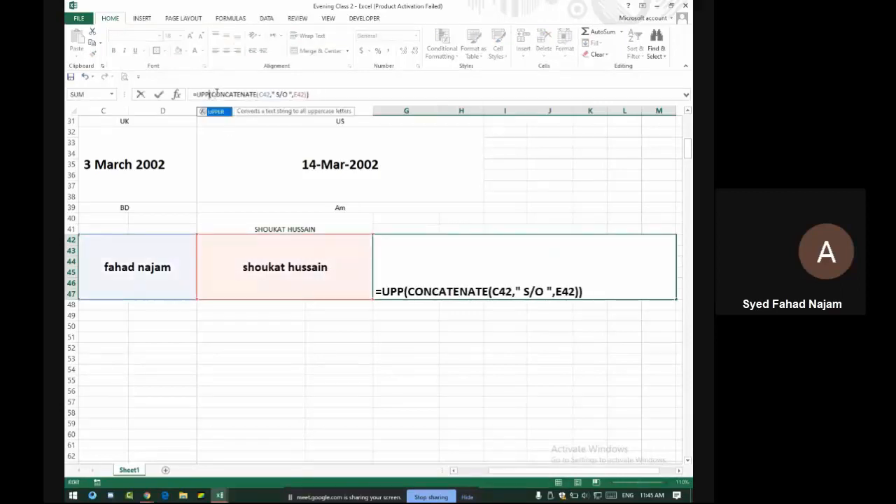
pyautogui.press('BackSpace')
pyautogui.press('BackSpace')
pyautogui.press('BackSpace')
pyautogui.write('Proper')
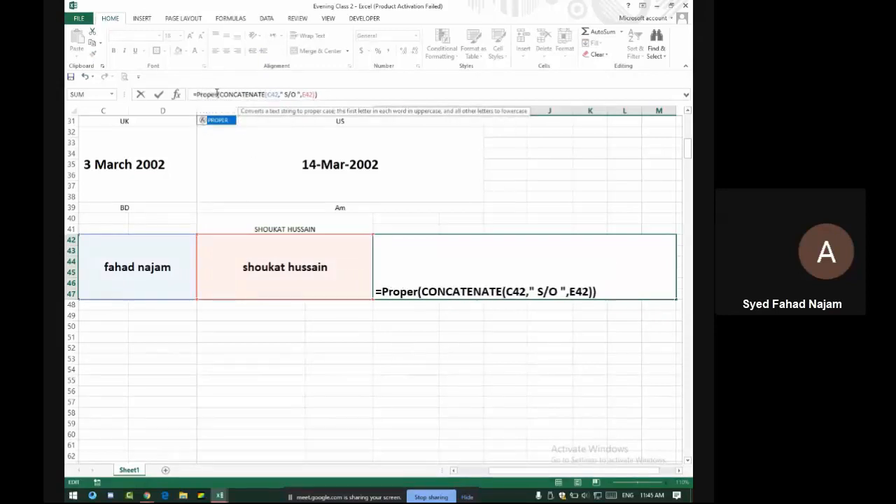
pyautogui.press('Return')
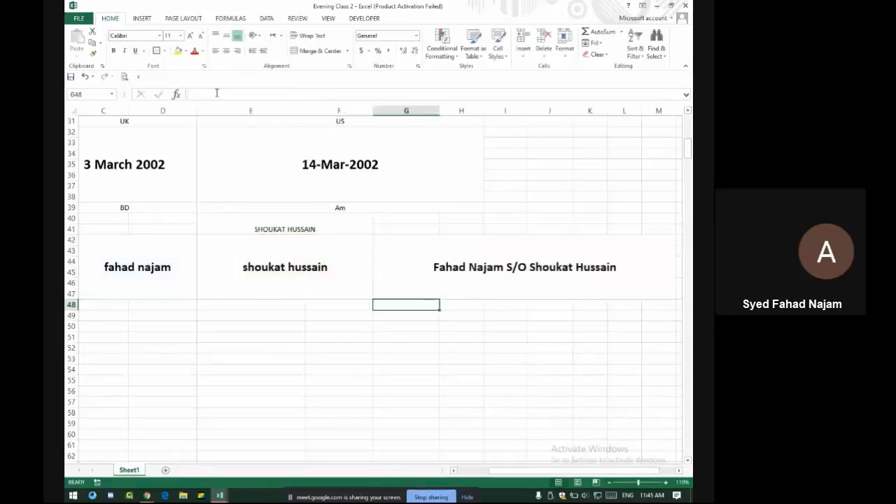
pyautogui.click(448, 267)
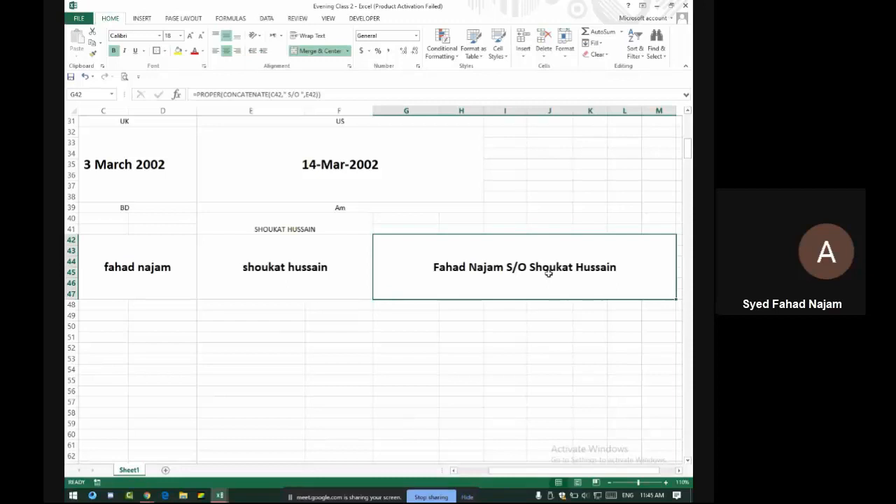
# Insert an empty helper column before the Complete Name column
pyautogui.scroll(-12, 546, 236)
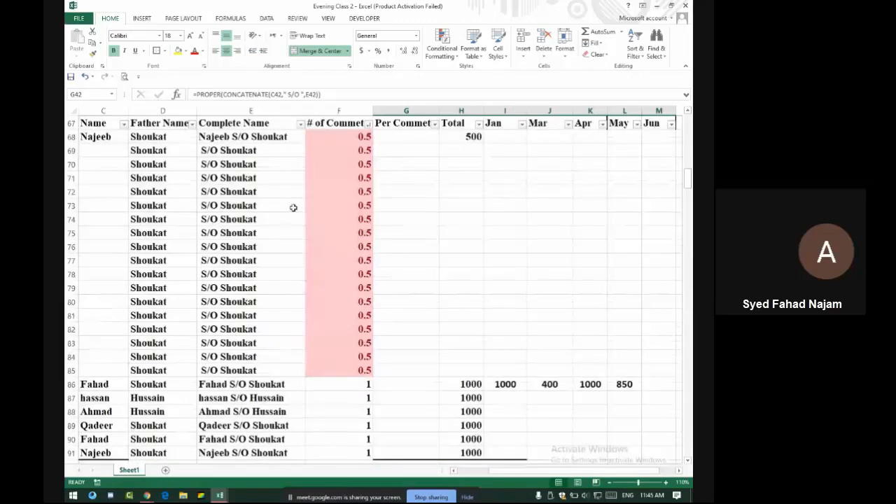
pyautogui.click(204, 110)
pyautogui.rightClick(204, 111)
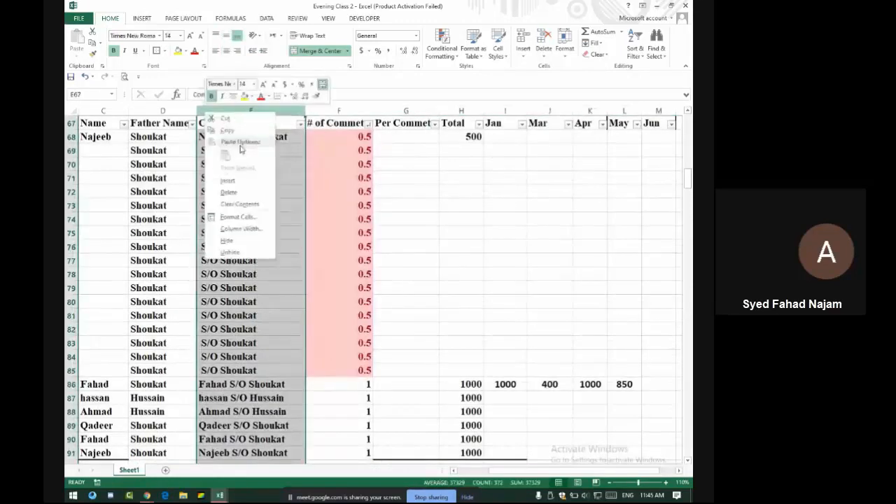
pyautogui.click(228, 180)
pyautogui.scroll(1, 212, 140)
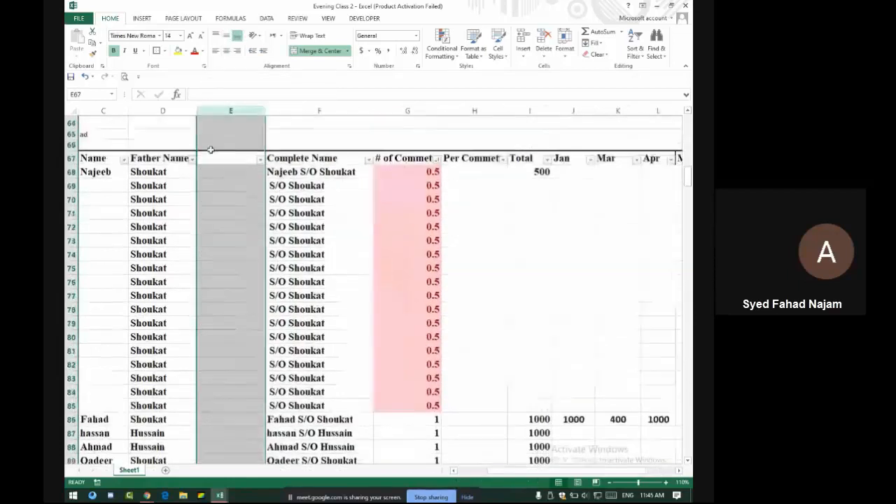
# Enter =UPPER(D68) in E68 and fill it down the whole table
pyautogui.click(219, 159)
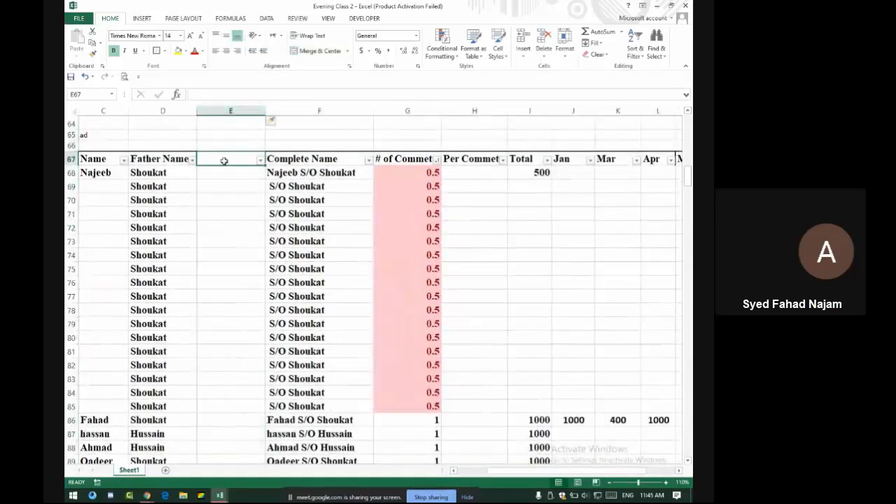
pyautogui.write('=upper')
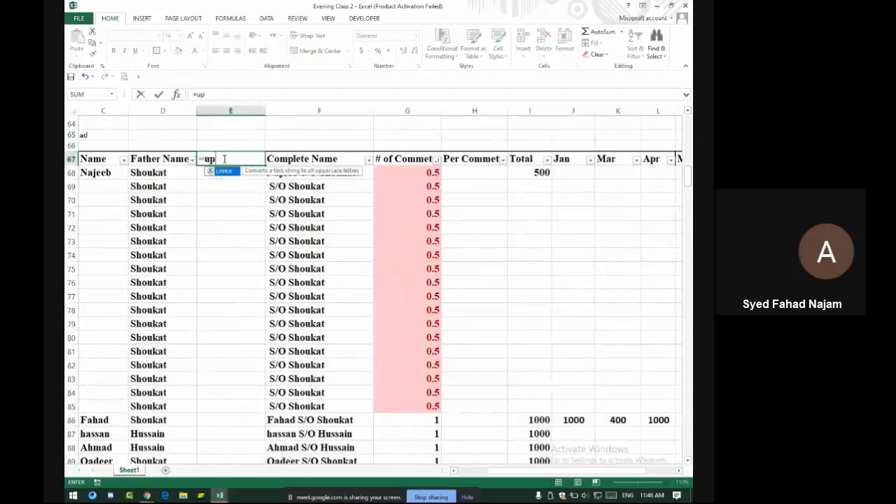
pyautogui.press('BackSpace')
pyautogui.press('BackSpace')
pyautogui.press('BackSpace')
pyautogui.press('BackSpace')
pyautogui.press('BackSpace')
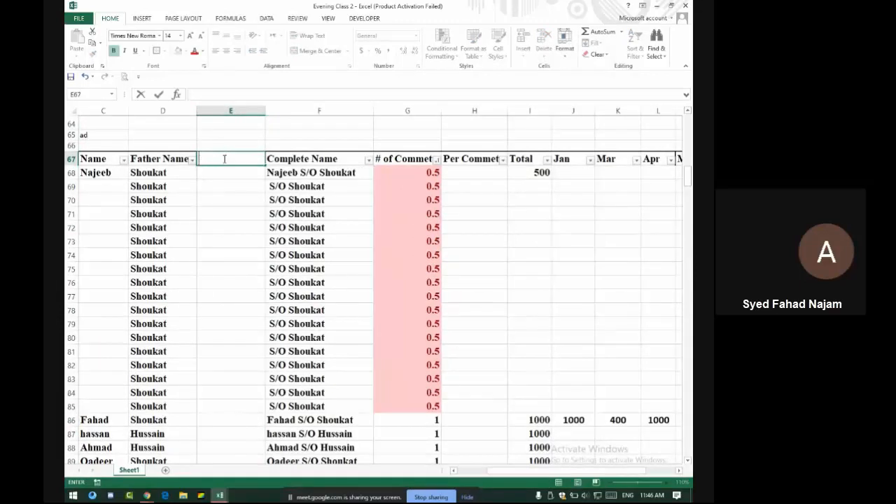
pyautogui.press('Return')
pyautogui.write('=')
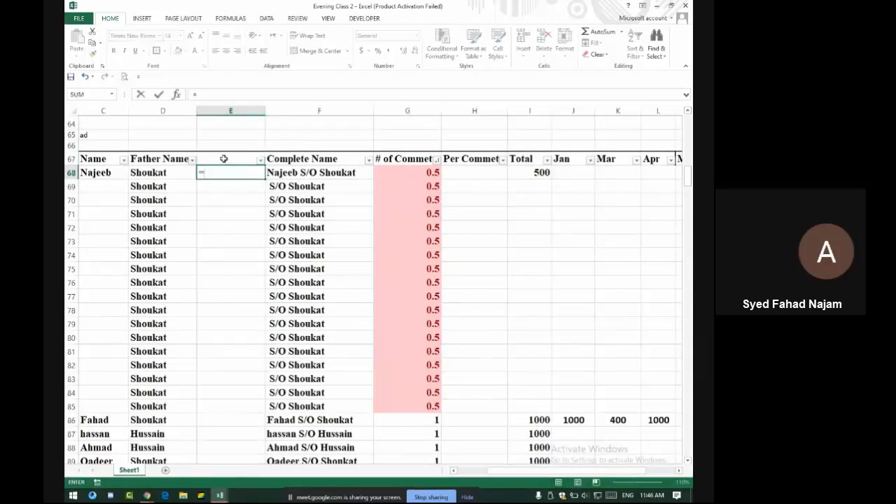
pyautogui.write('upper')
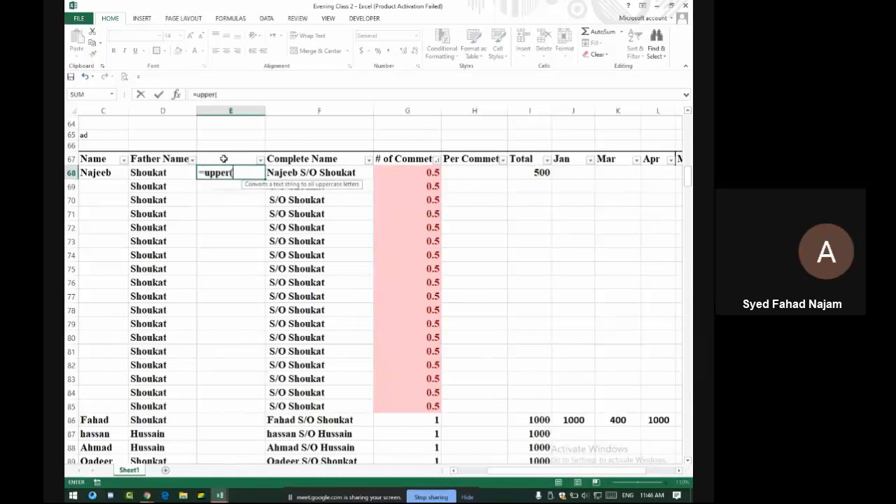
pyautogui.write('(')
pyautogui.click(171, 169)
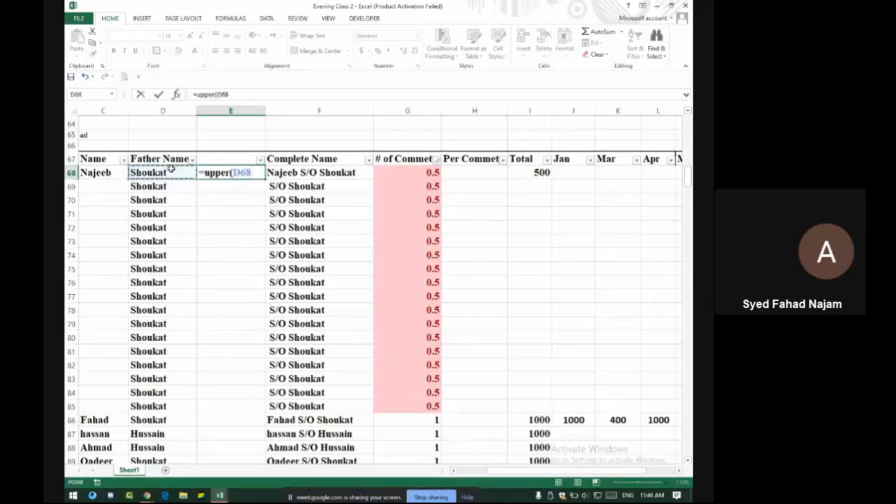
pyautogui.press('Return')
pyautogui.click(240, 175)
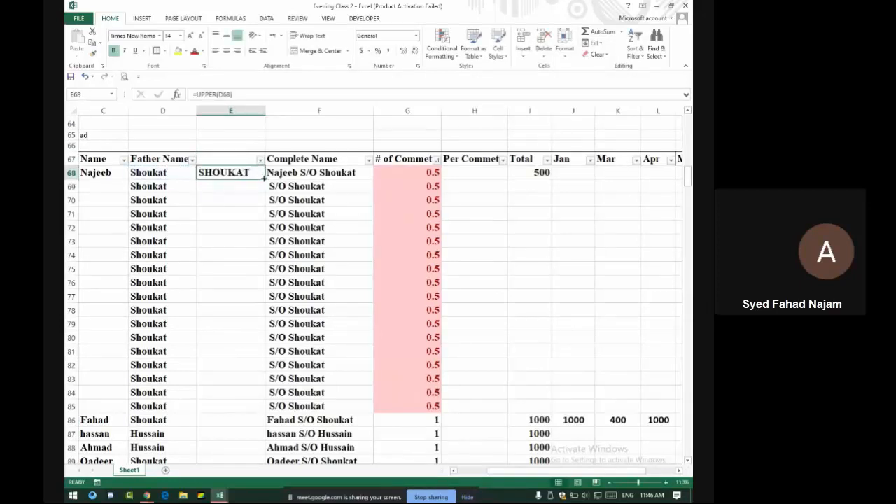
pyautogui.doubleClick(264, 179)
pyautogui.scroll(-6, 245, 198)
pyautogui.scroll(6, 245, 198)
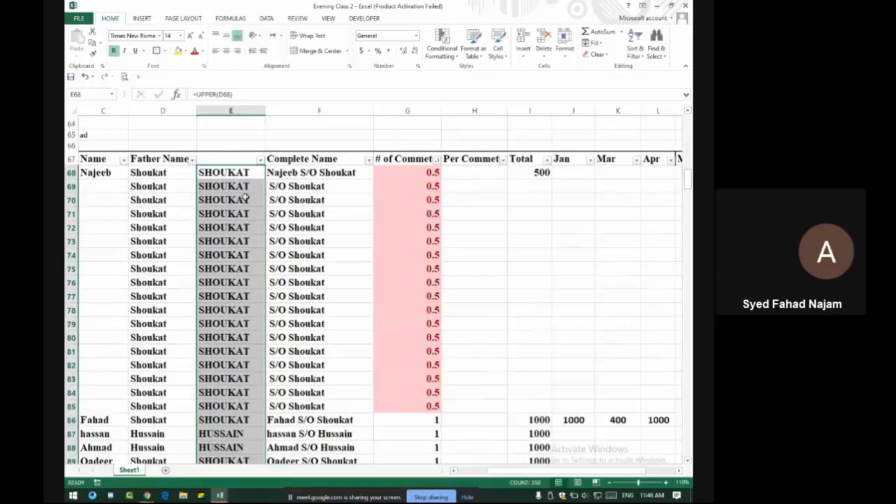
# Copy the uppercase names and paste them as values over the Father Name cells from D68
pyautogui.hotkey('ctrl', 'c')
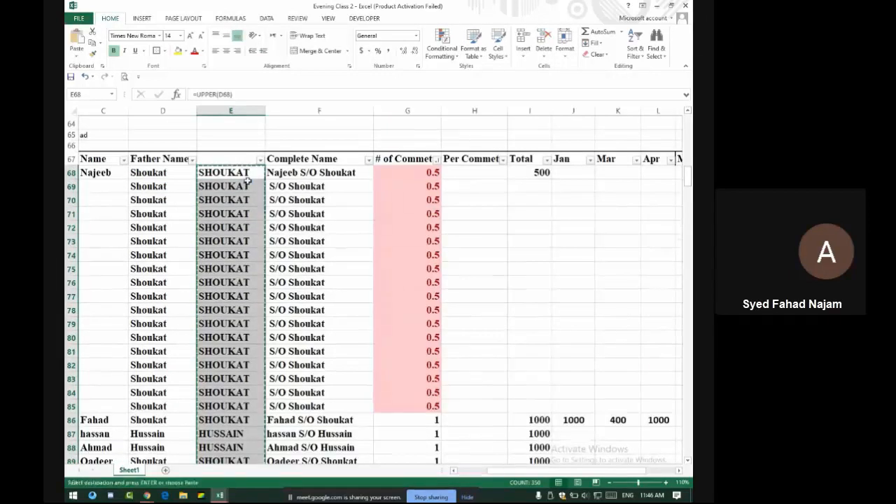
pyautogui.moveTo(171, 175); pyautogui.dragTo(168, 201)
pyautogui.click(171, 176)
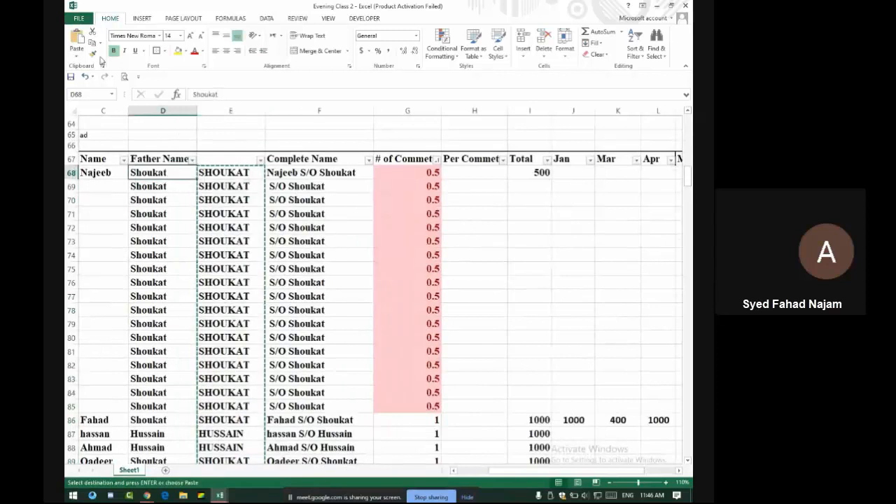
pyautogui.click(77, 53)
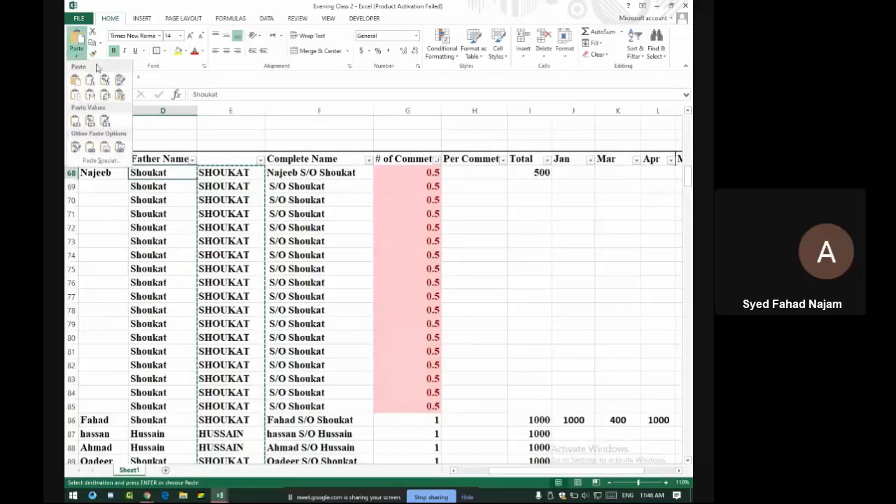
pyautogui.click(103, 122)
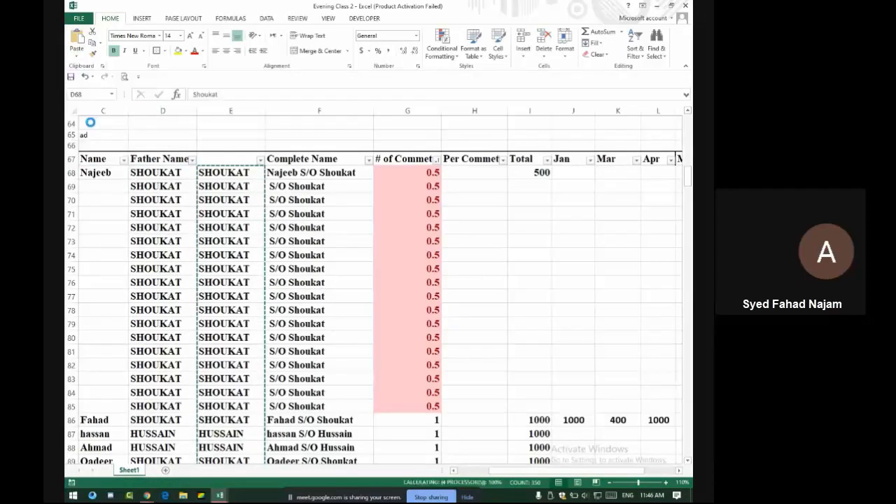
# Delete helper column E and check the uppercase Father Name values
pyautogui.click(231, 110)
pyautogui.rightClick(230, 111)
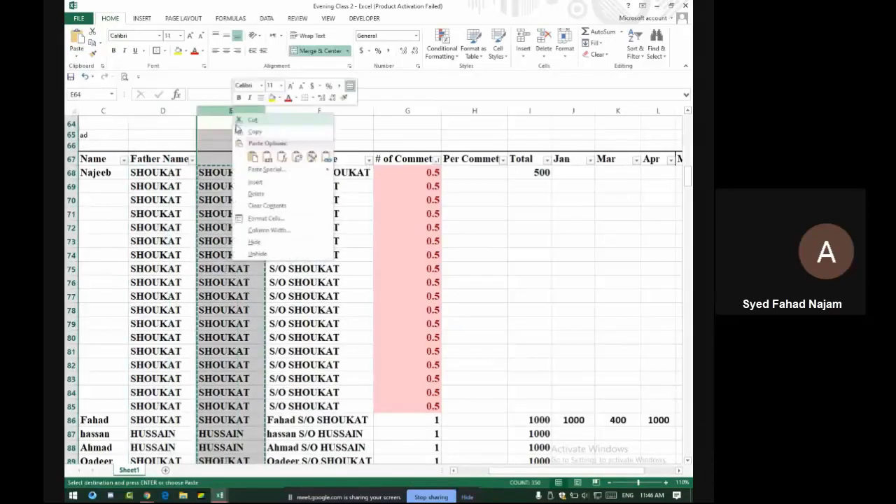
pyautogui.click(268, 191)
pyautogui.moveTo(150, 173); pyautogui.dragTo(154, 385)
pyautogui.moveTo(163, 228); pyautogui.dragTo(172, 178)
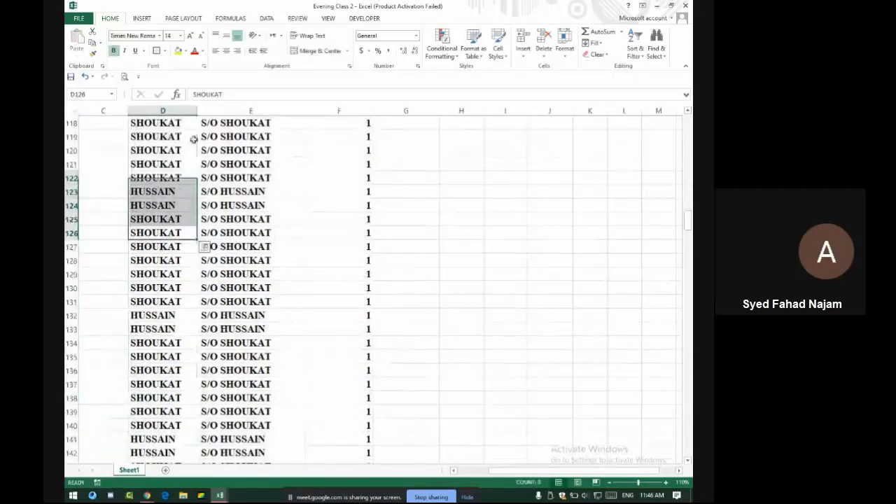
pyautogui.click(173, 148)
pyautogui.scroll(20, 175, 146)
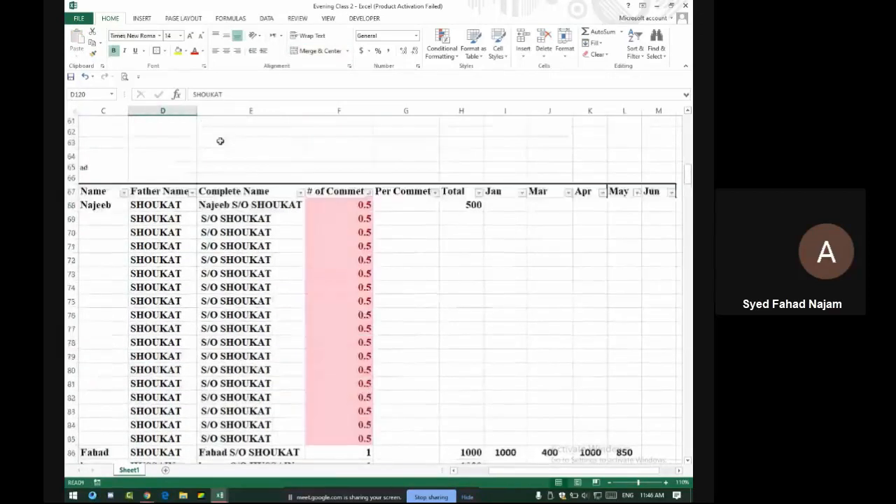
pyautogui.scroll(-1, 242, 164)
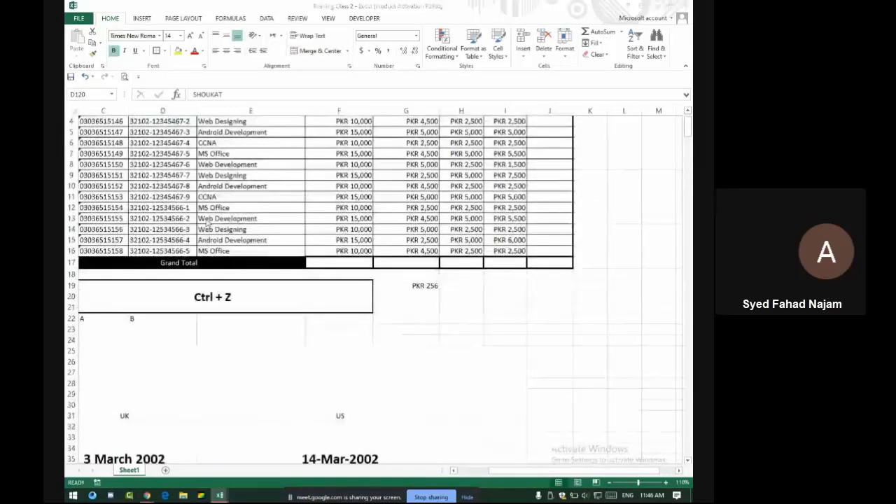
pyautogui.hotkey('alt', 'Tab')
pyautogui.moveTo(293, 240)
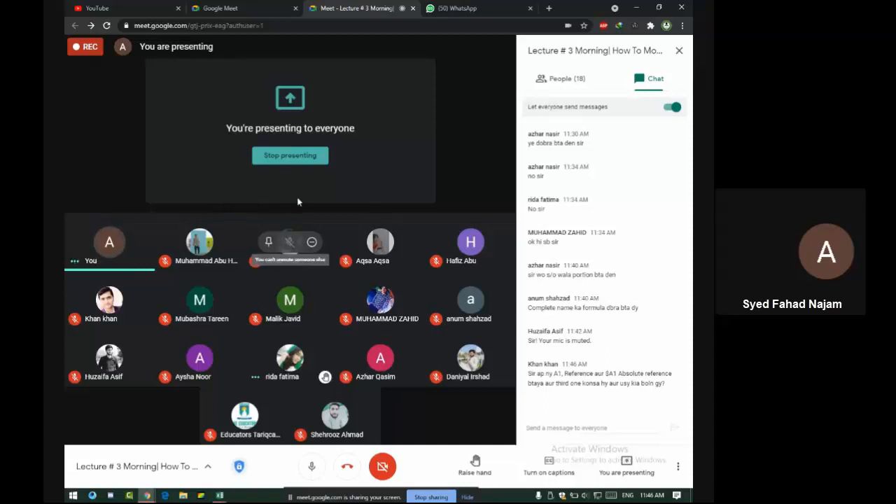
# Replace the date examples with A1 in E32 and '$A1 / a$1 $A$1' in B32
pyautogui.hotkey('alt', 'Tab')
pyautogui.scroll(-5, 323, 289)
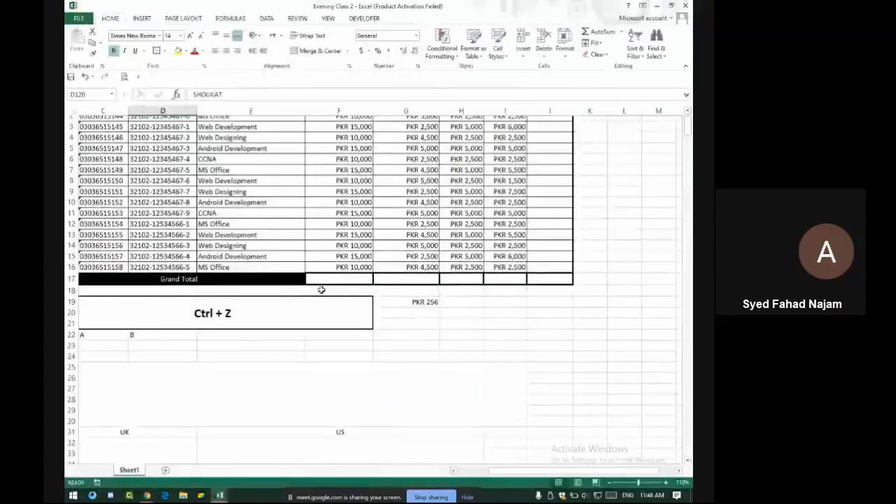
pyautogui.scroll(6, 323, 290)
pyautogui.scroll(-14, 328, 282)
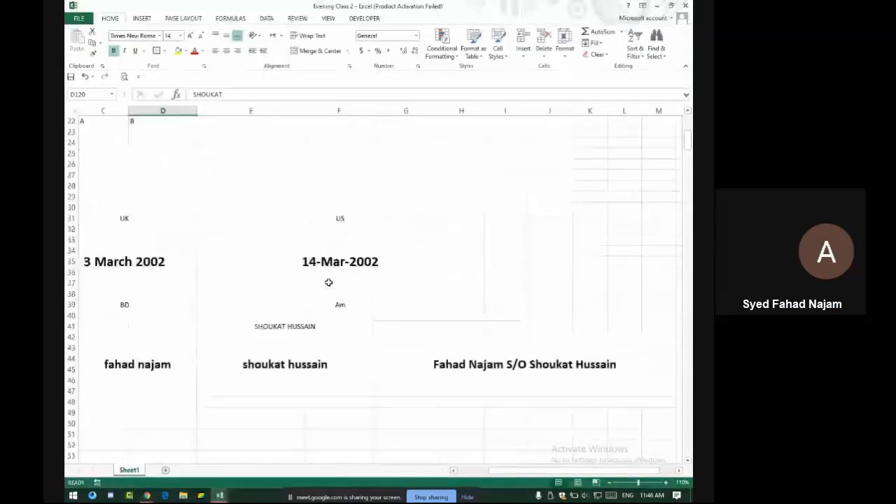
pyautogui.scroll(-8, 328, 281)
pyautogui.scroll(15, 328, 281)
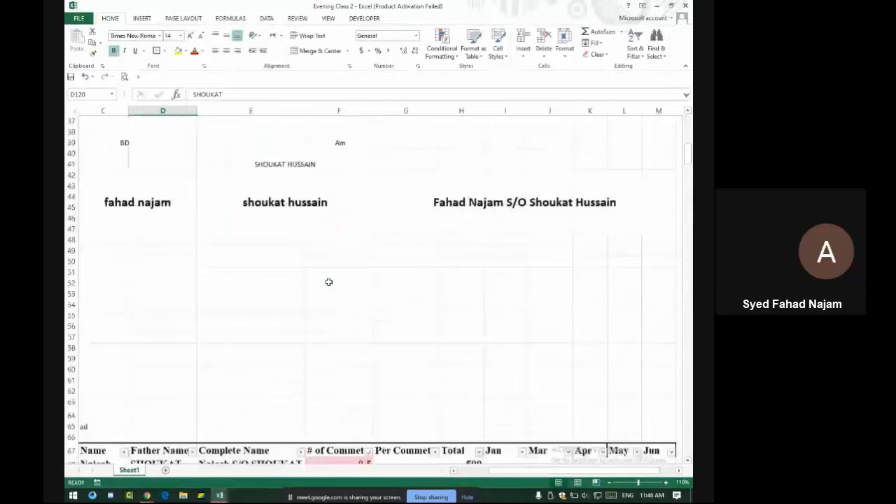
pyautogui.click(339, 312)
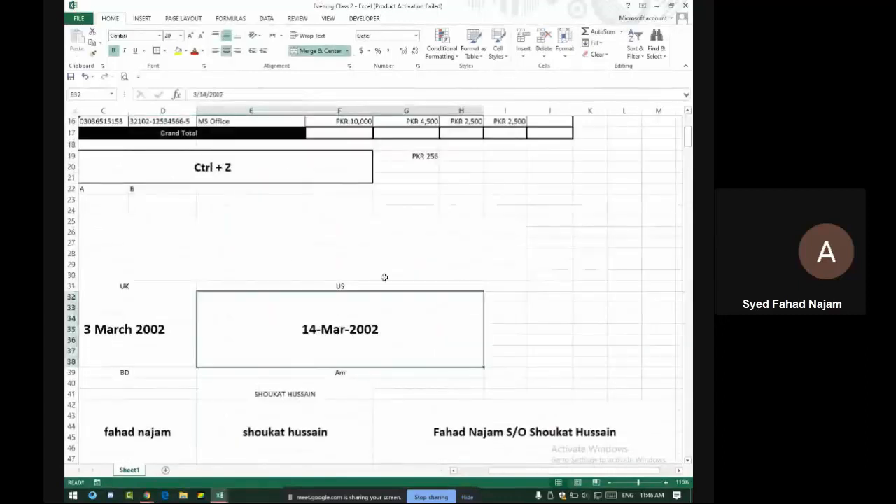
pyautogui.write('A!')
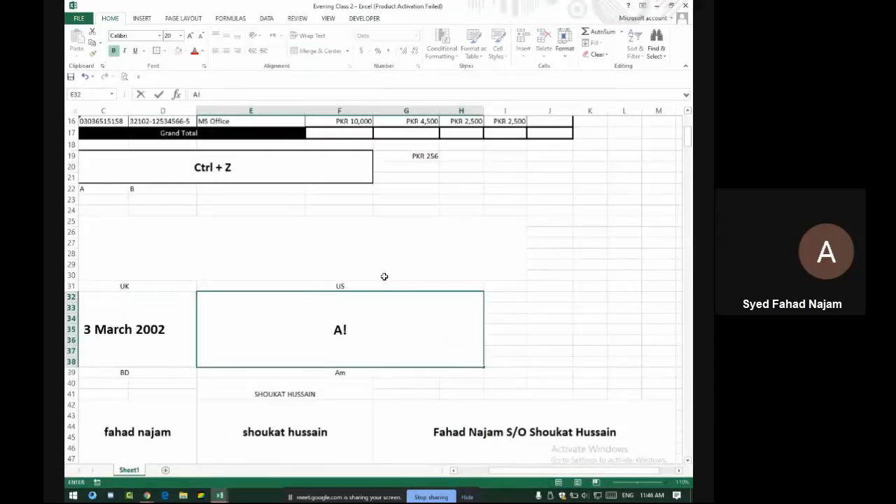
pyautogui.press('BackSpace')
pyautogui.write('1')
pyautogui.click(183, 318)
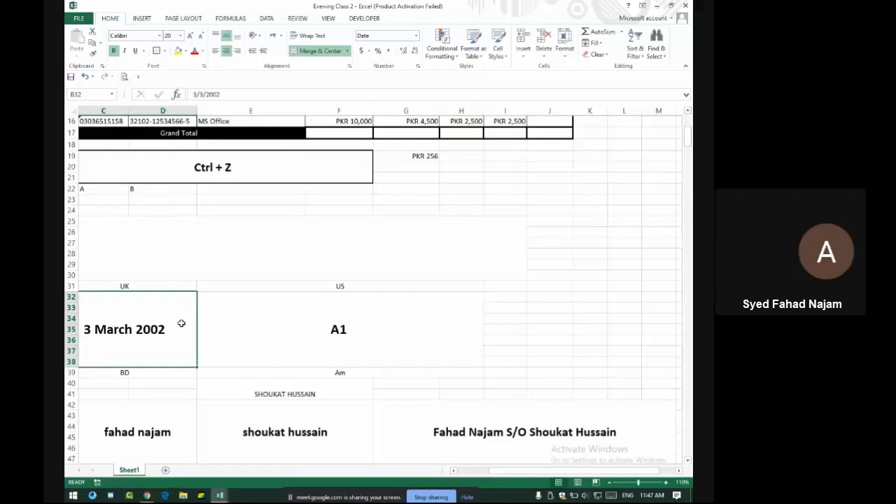
pyautogui.write('$A')
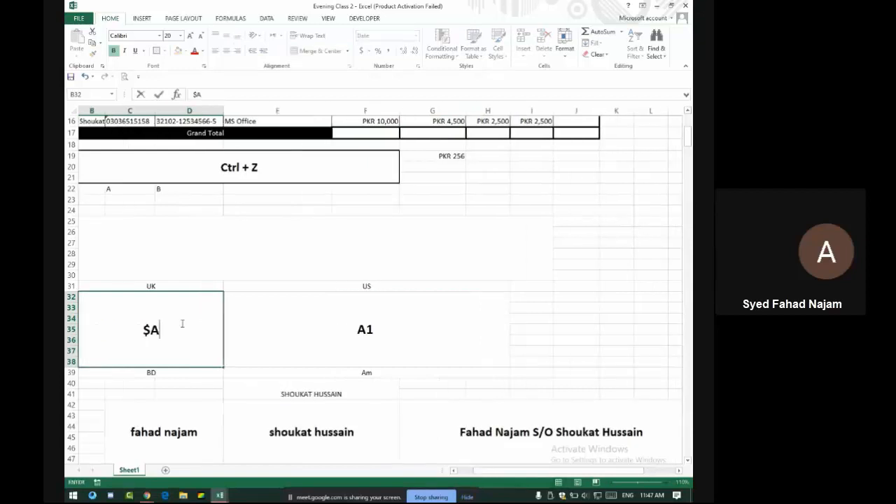
pyautogui.write('1 / a$1')
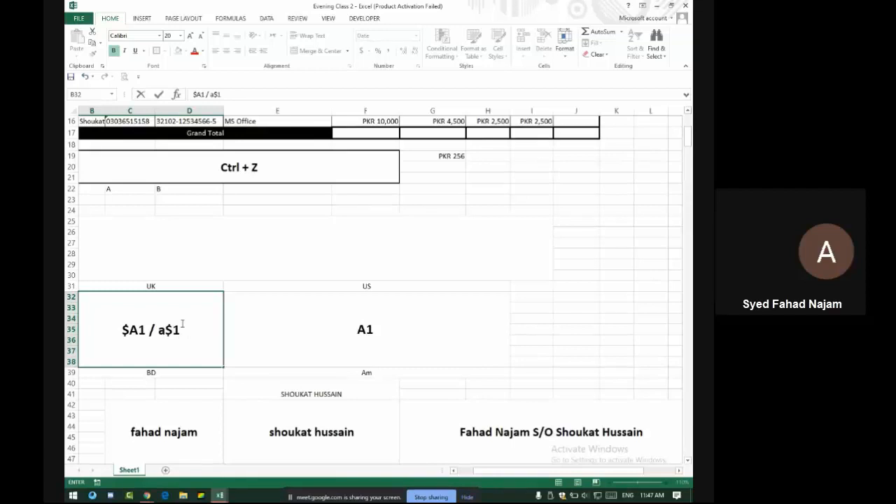
pyautogui.write(' $A')
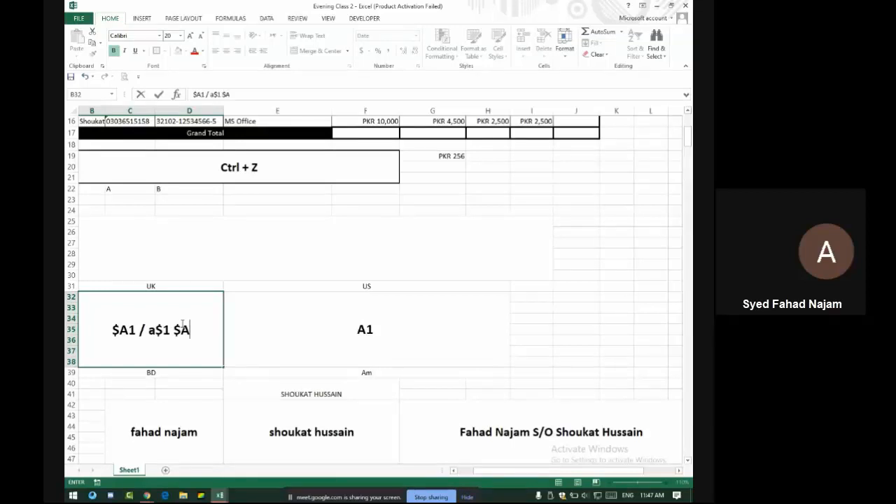
pyautogui.write('$1')
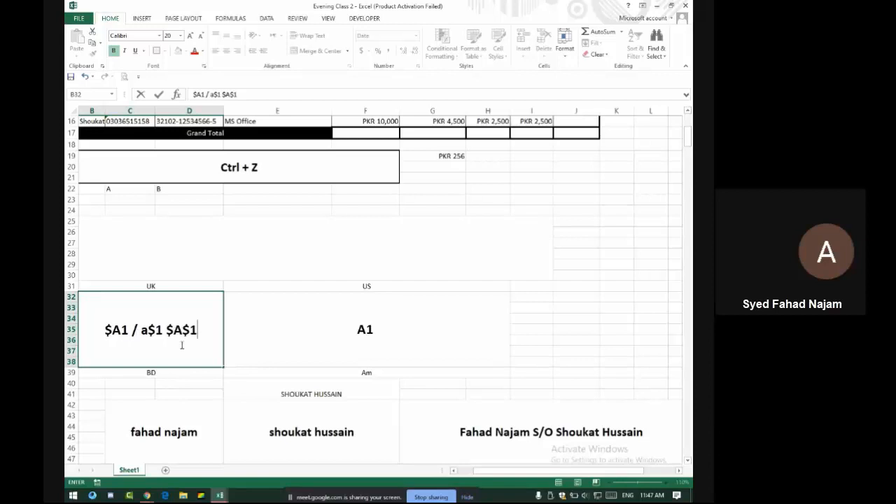
pyautogui.click(222, 374)
# Relabel B31 as 'Absolute reference' in bold with a larger font size
pyautogui.click(169, 280)
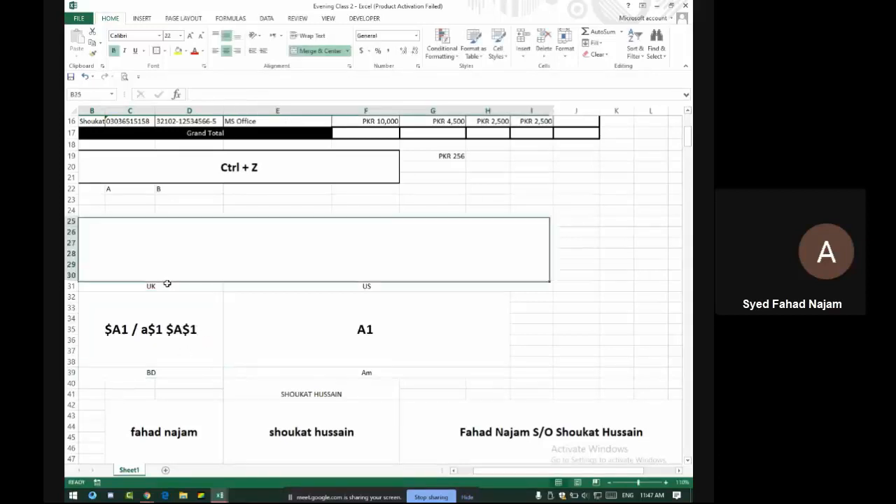
pyautogui.click(170, 288)
pyautogui.write('Abs')
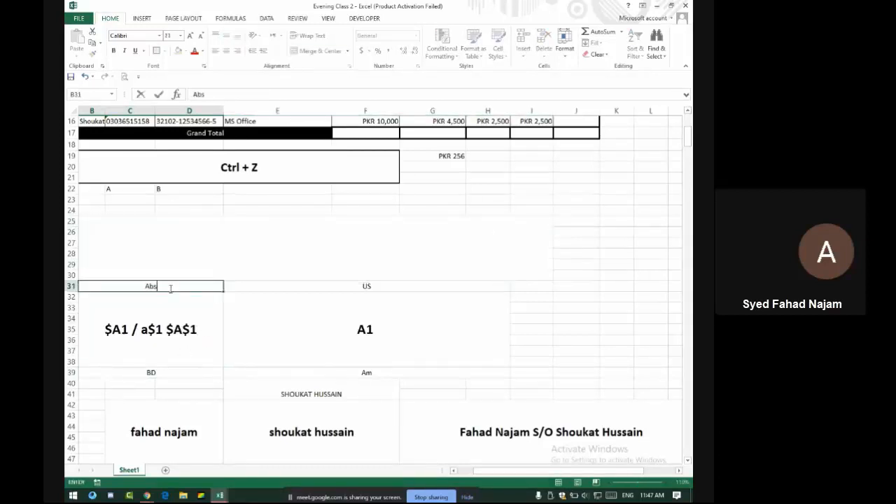
pyautogui.write('olute reference')
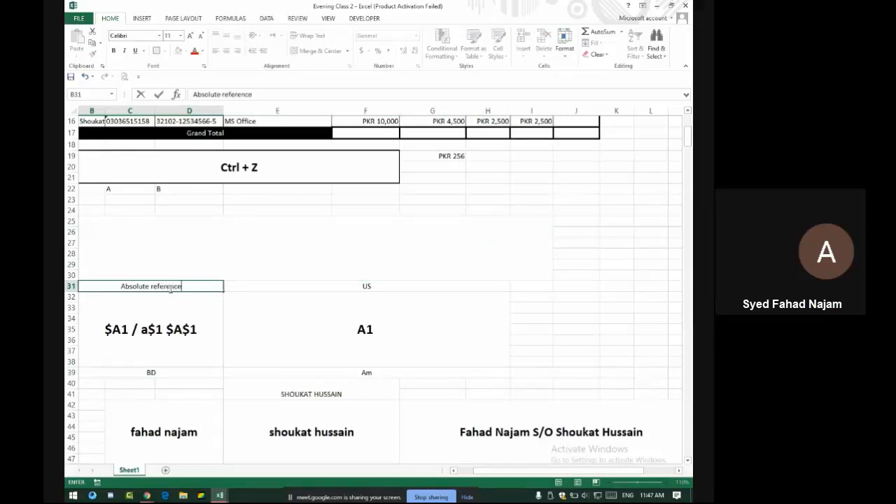
pyautogui.press('Return')
pyautogui.click(170, 286)
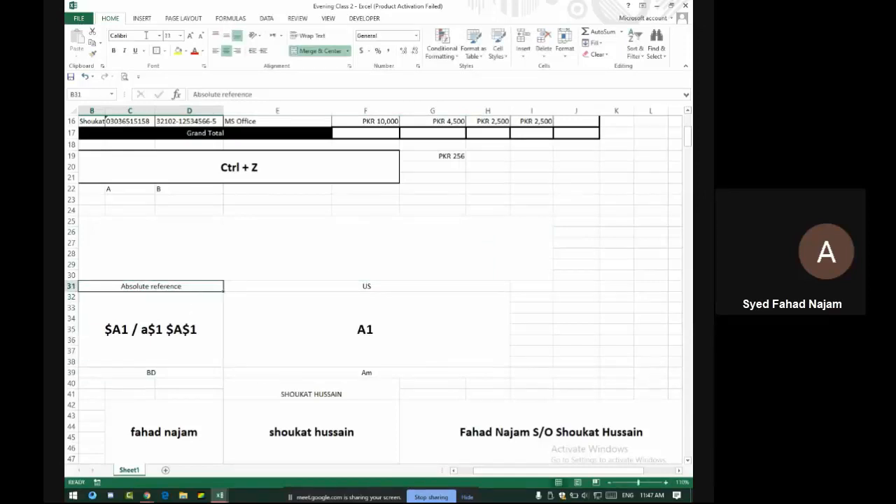
pyautogui.click(113, 50)
pyautogui.click(190, 35)
pyautogui.click(189, 35)
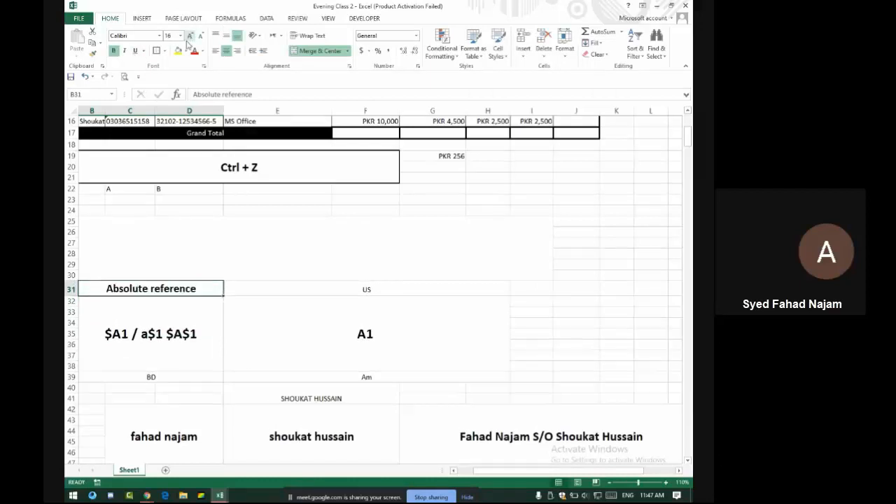
pyautogui.click(184, 300)
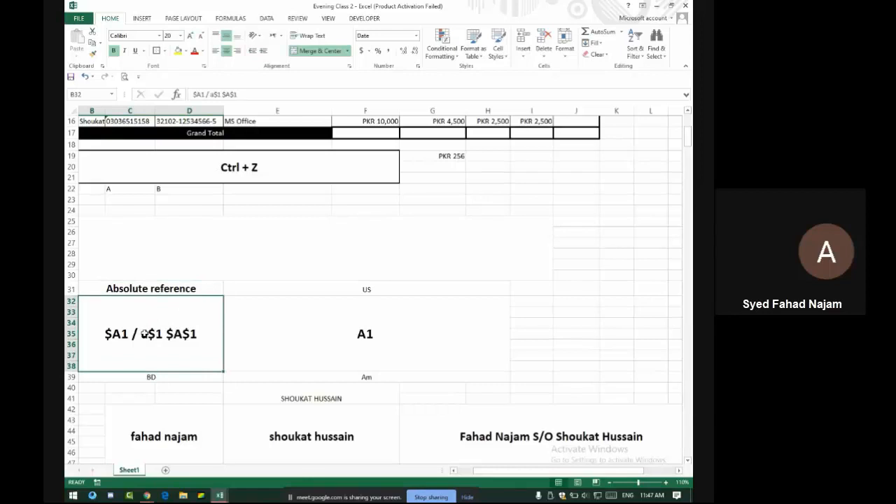
pyautogui.hotkey('alt', 'Tab')
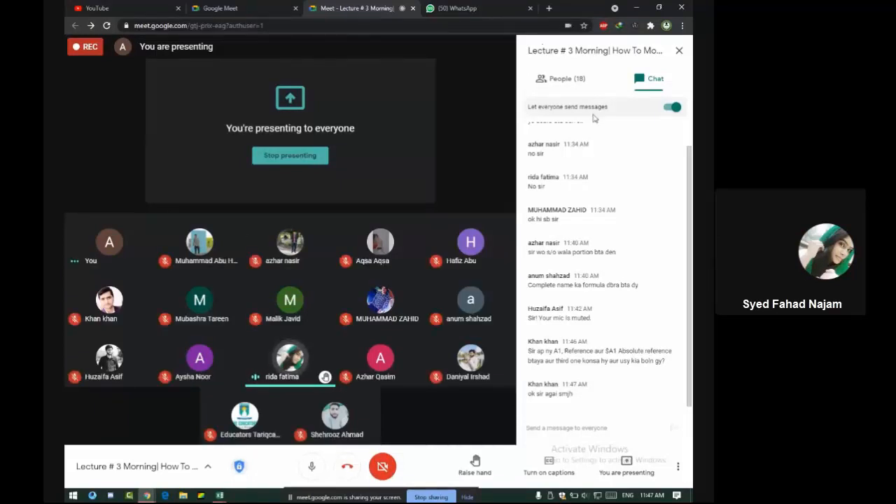
# View the call's participant list, then return to the Evening Class 2 Excel window
pyautogui.click(563, 79)
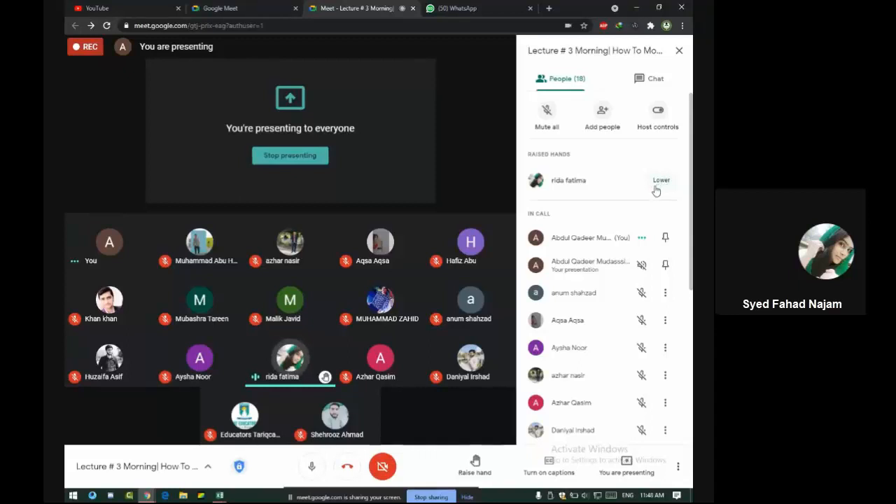
pyautogui.hotkey('alt', 'Tab')
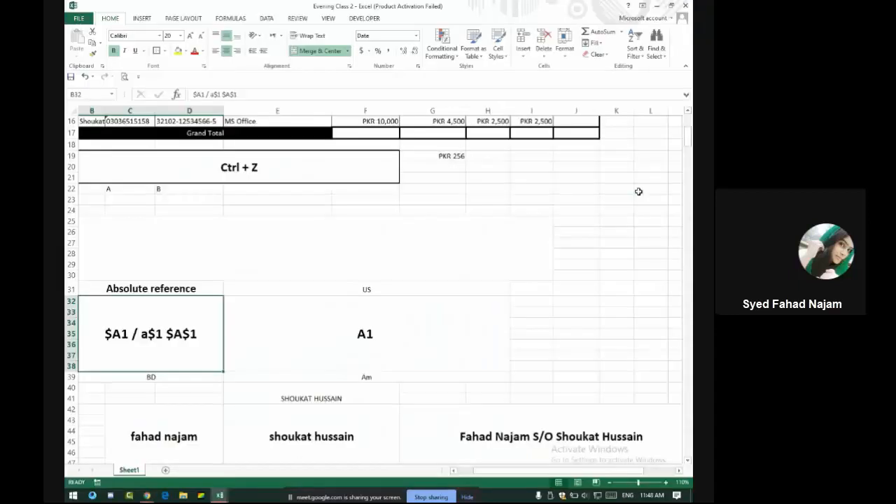
# Bring up the student marks workbook and delete the duplicate table picture
pyautogui.hotkey('alt', 'Tab')
pyautogui.press('Tab')
pyautogui.press('Tab')
pyautogui.press('Tab')
pyautogui.hotkey('alt', 'Tab')
pyautogui.hotkey('alt', 'Tab')
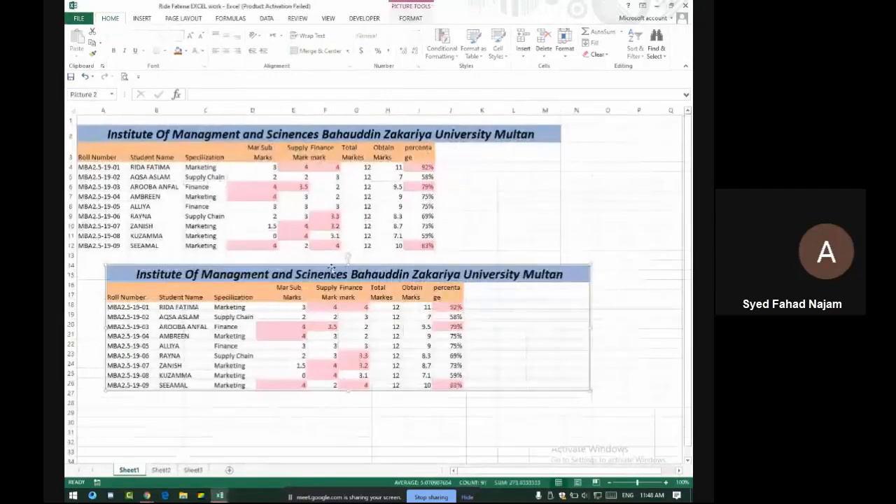
pyautogui.press('Delete')
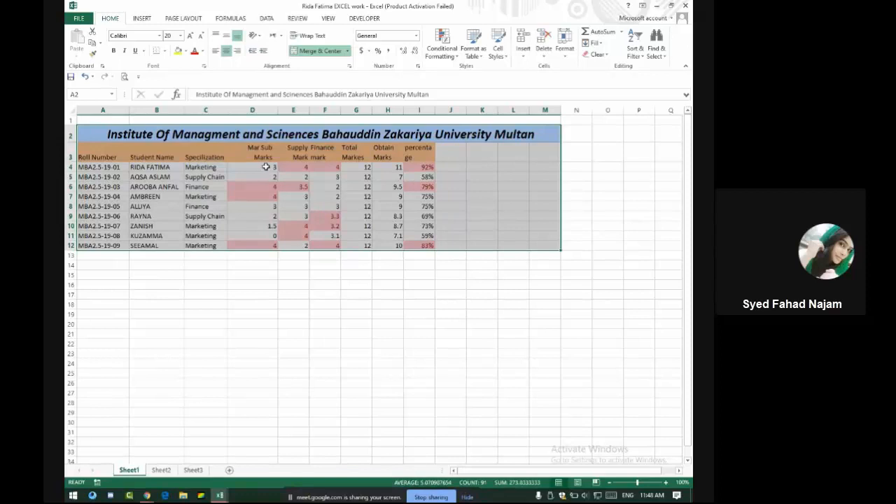
# Select cells across row 1 and the merged institute title cell
pyautogui.click(191, 121)
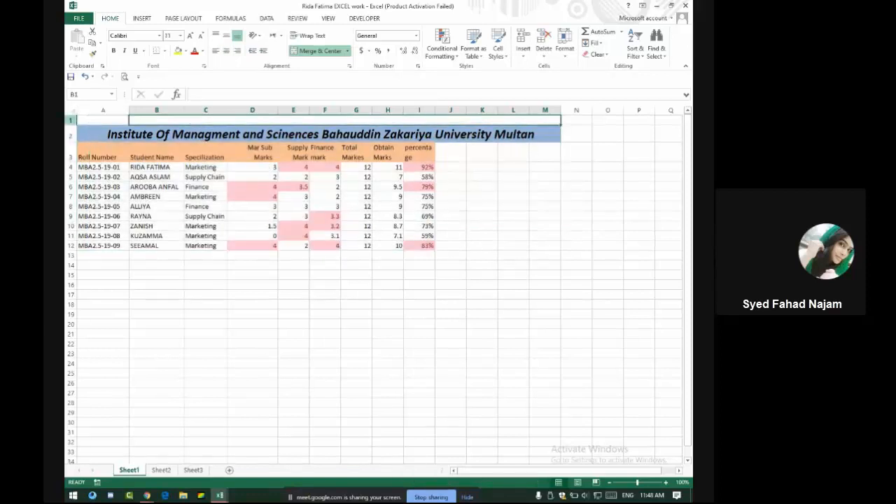
pyautogui.click(70, 120)
pyautogui.click(113, 122)
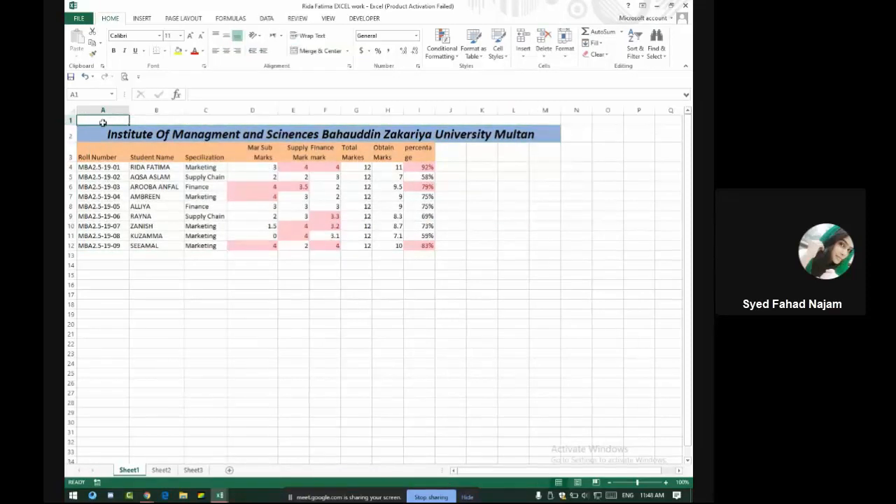
pyautogui.moveTo(103, 123); pyautogui.dragTo(294, 131)
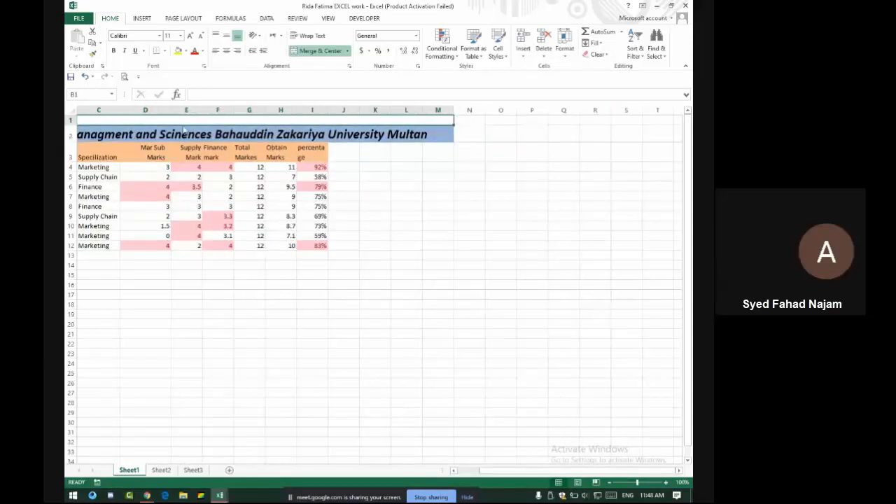
pyautogui.hscroll(-2, 219, 119)
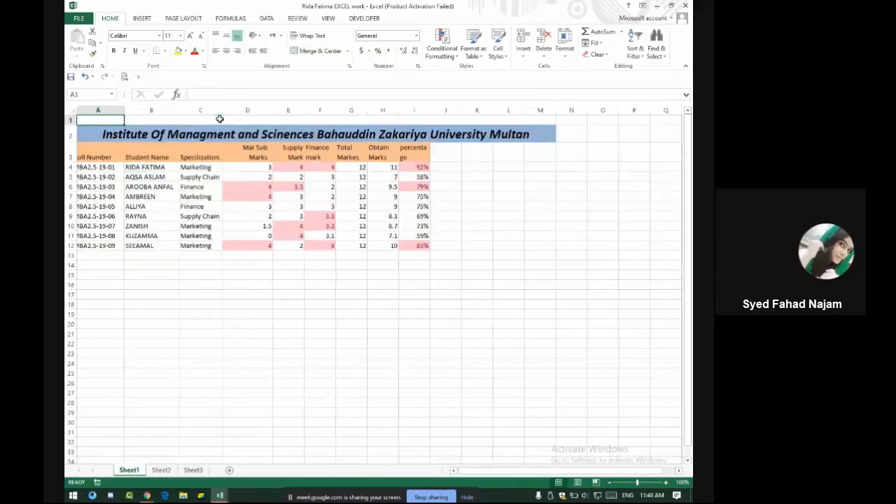
pyautogui.click(111, 121)
pyautogui.click(180, 132)
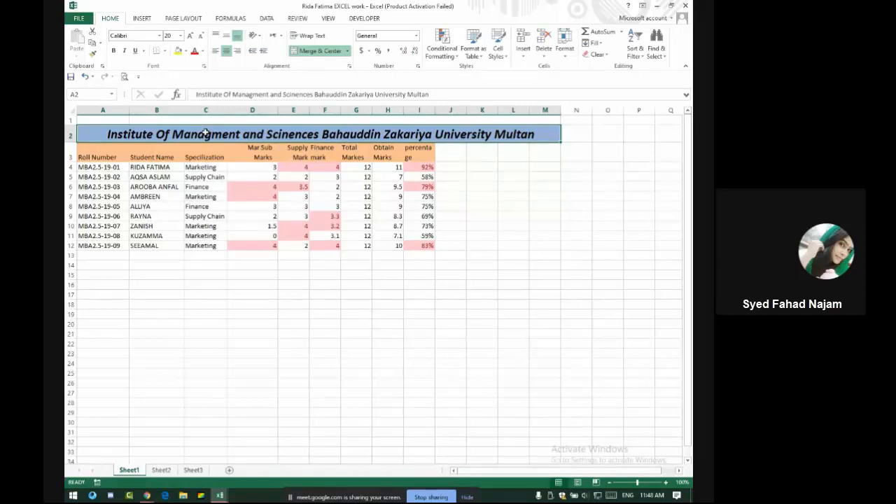
# Insert a blank row above the institute title row
pyautogui.rightClick(70, 122)
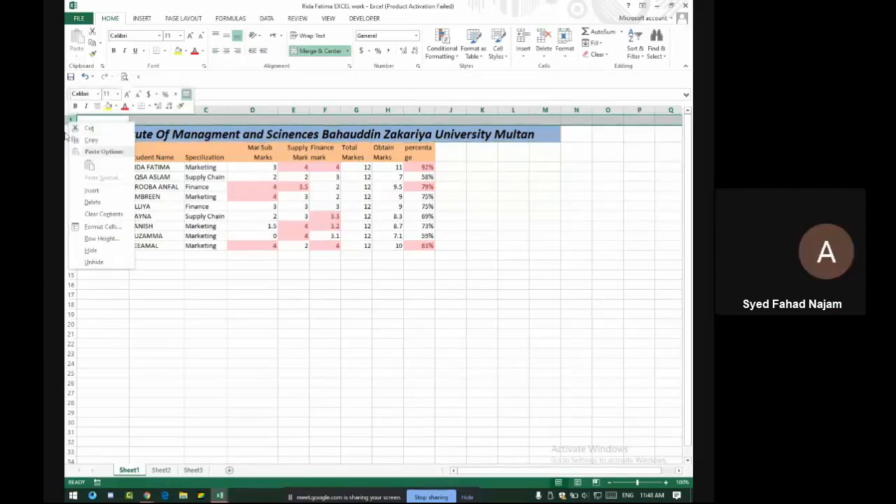
pyautogui.click(70, 134)
pyautogui.rightClick(70, 133)
pyautogui.click(91, 203)
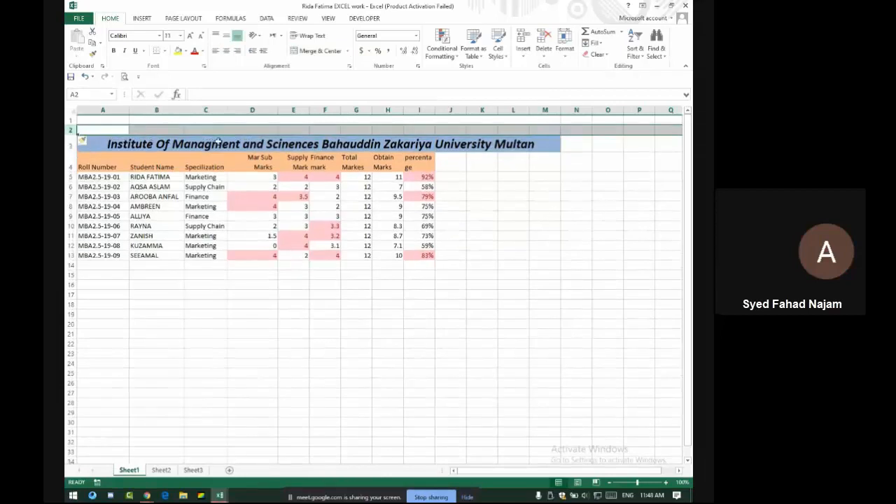
# Unmerge the title cell so its text sits in A3 spilling across row 3
pyautogui.click(218, 142)
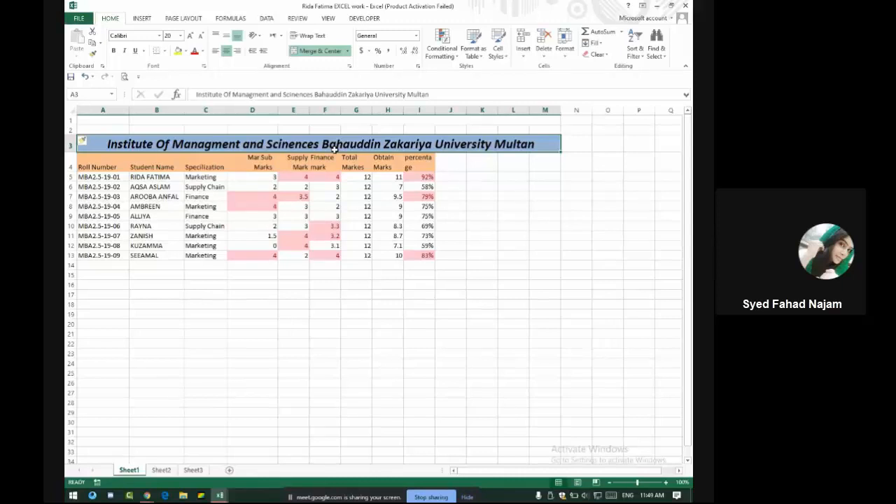
pyautogui.click(315, 51)
pyautogui.click(317, 158)
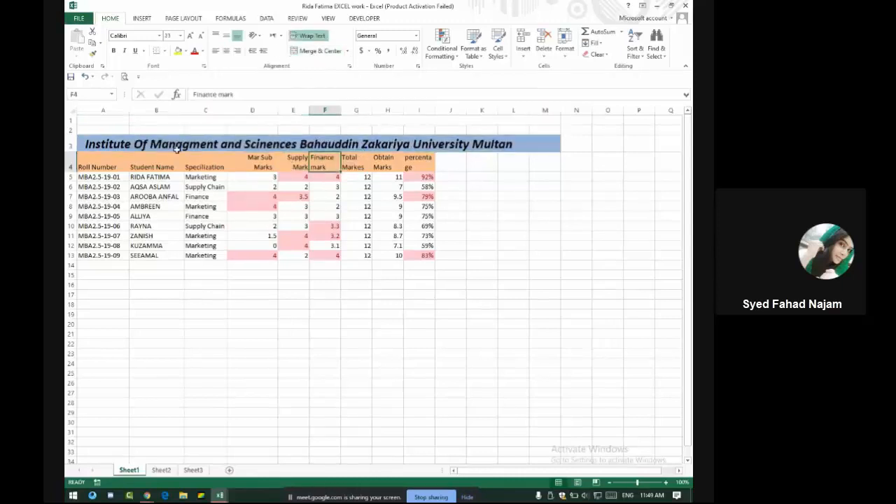
pyautogui.click(179, 147)
pyautogui.click(113, 141)
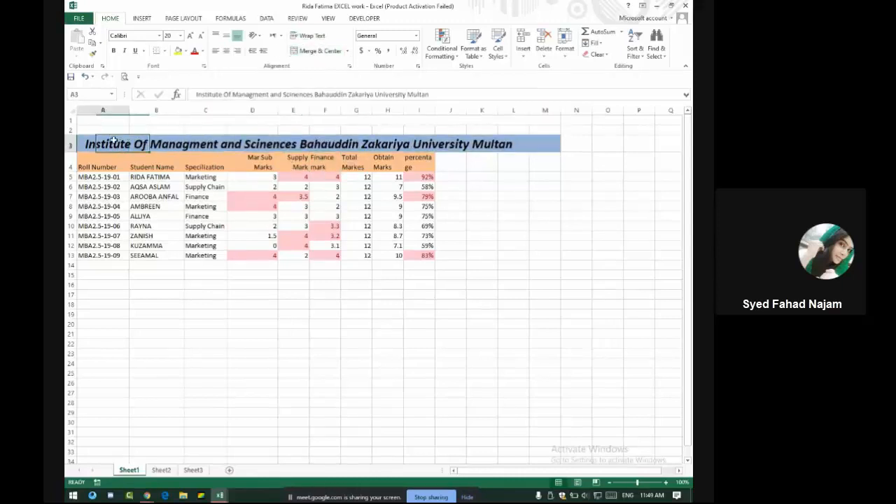
pyautogui.click(156, 145)
pyautogui.click(209, 143)
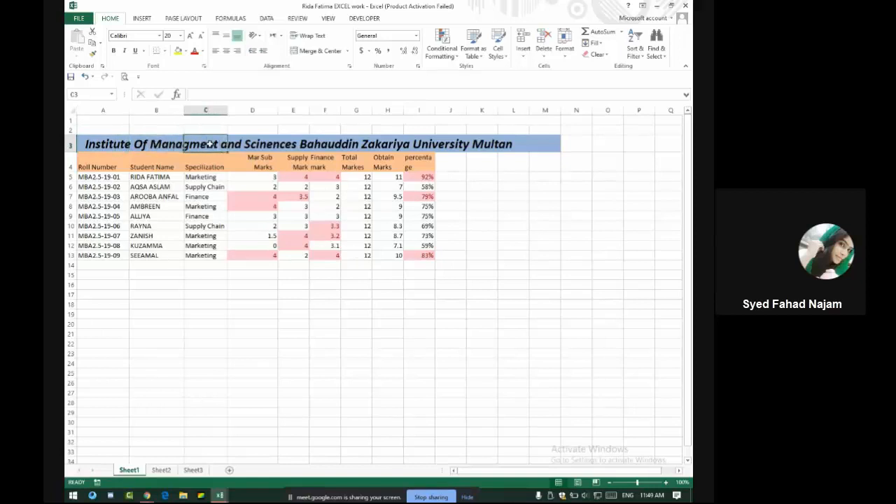
pyautogui.moveTo(163, 143); pyautogui.dragTo(256, 143)
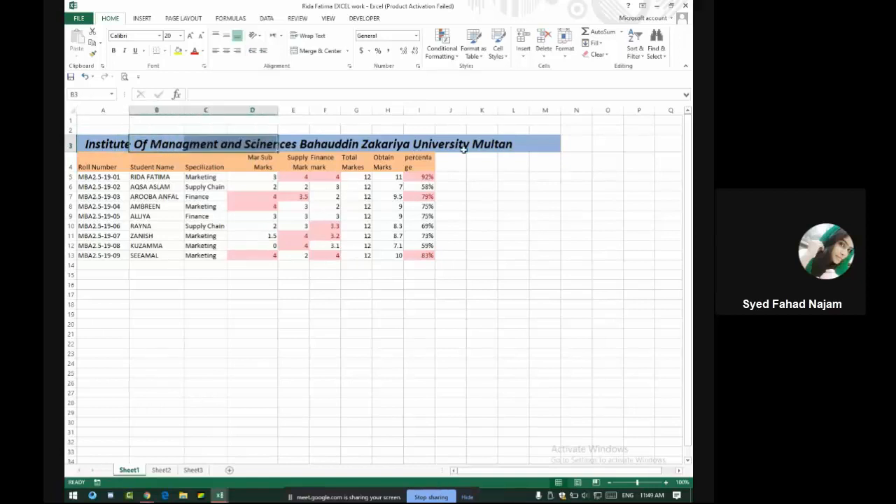
# Fill A3:M3 white, then give cell A3 alone a light blue fill
pyautogui.moveTo(539, 144); pyautogui.dragTo(120, 147)
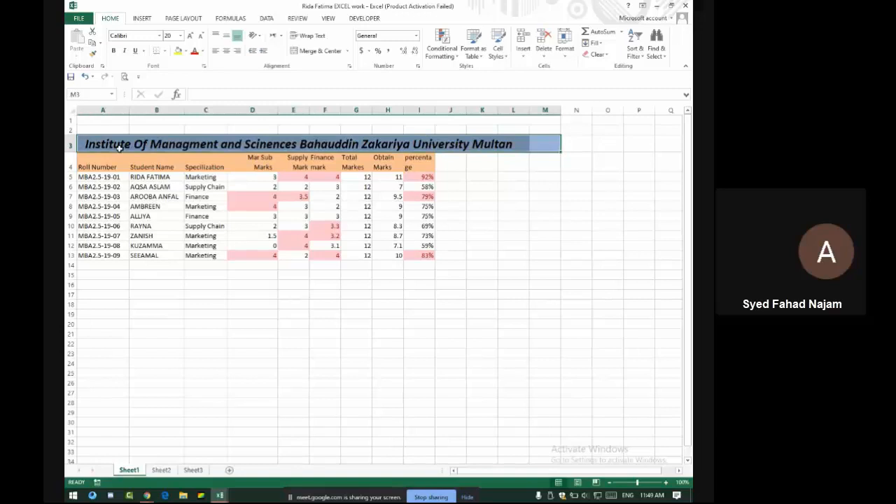
pyautogui.click(185, 50)
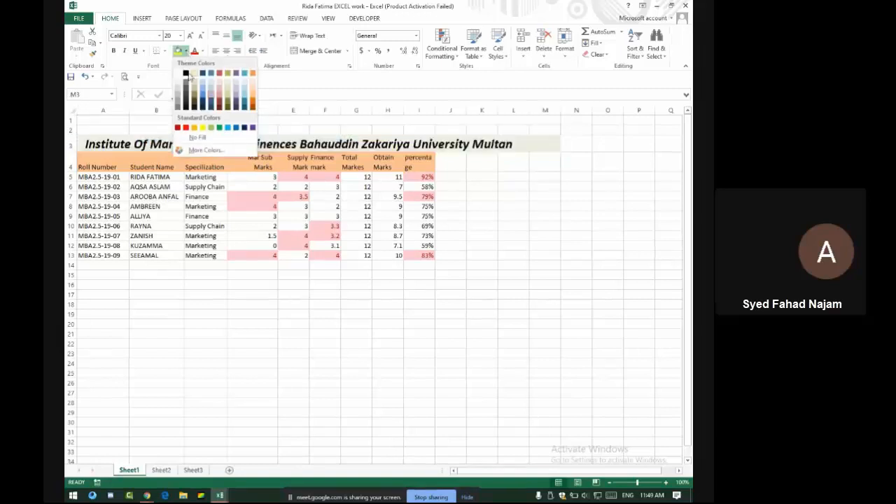
pyautogui.click(179, 76)
pyautogui.click(103, 143)
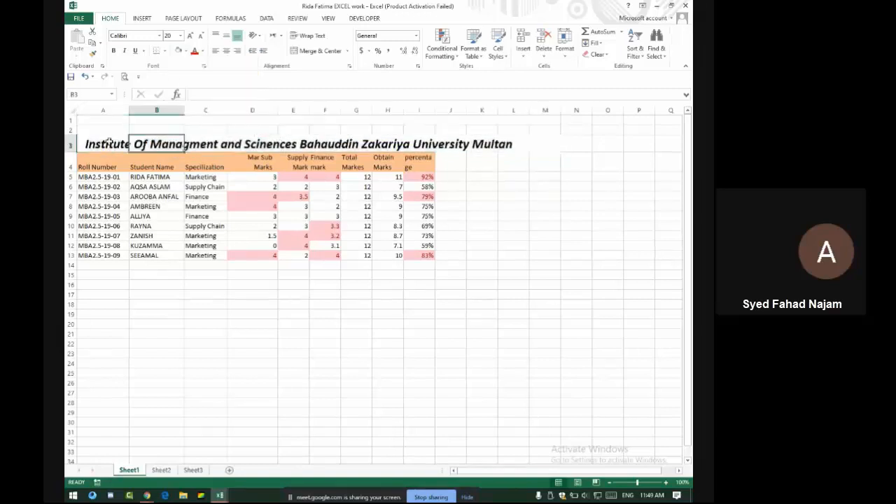
pyautogui.click(185, 50)
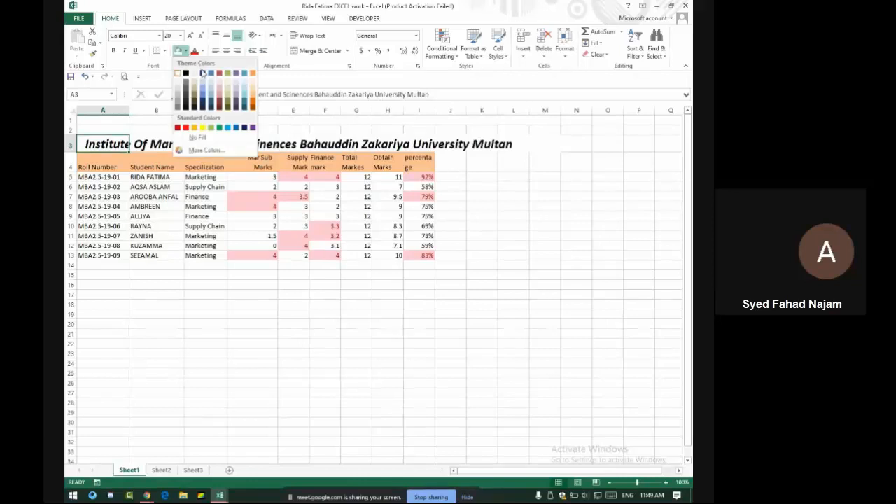
pyautogui.click(204, 77)
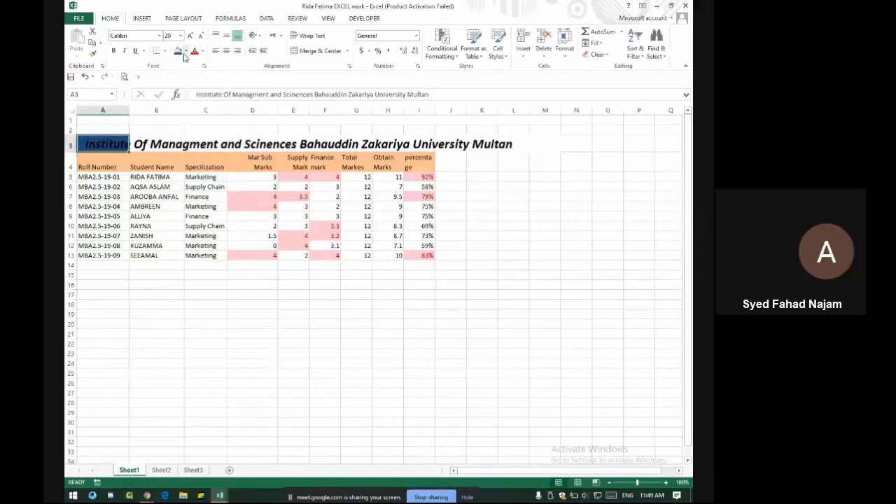
pyautogui.click(185, 51)
pyautogui.click(202, 91)
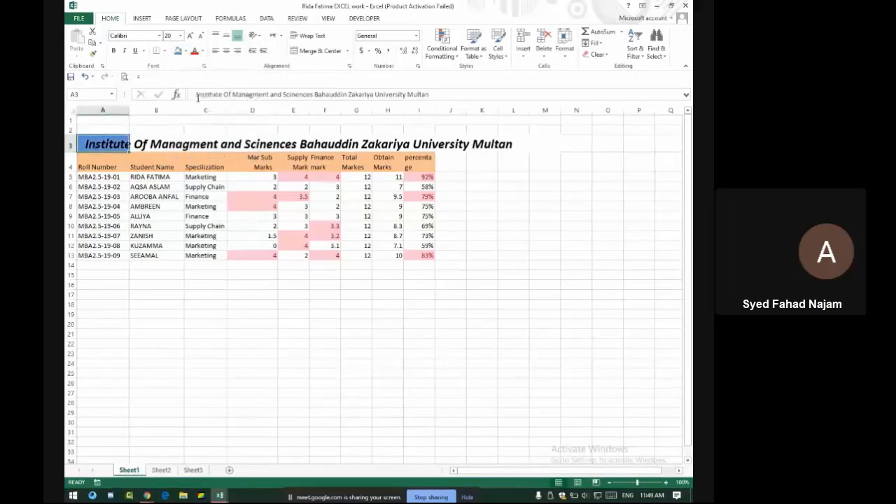
# Autofit column A, restore it to 15.57 width, and select A3:I3
pyautogui.doubleClick(128, 111)
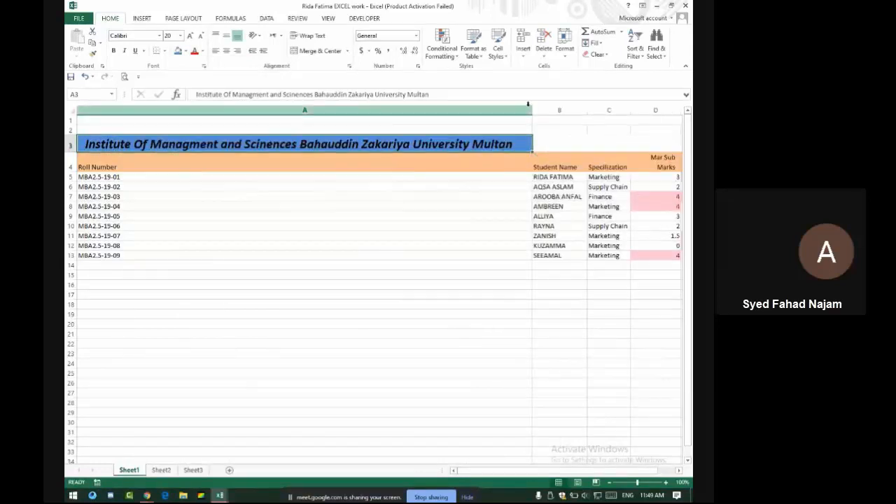
pyautogui.moveTo(531, 110); pyautogui.dragTo(231, 145)
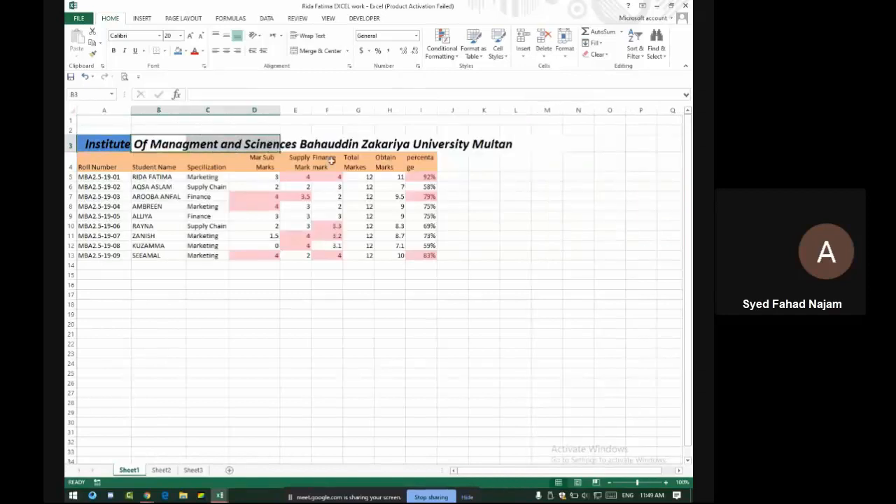
pyautogui.moveTo(427, 144); pyautogui.dragTo(112, 137)
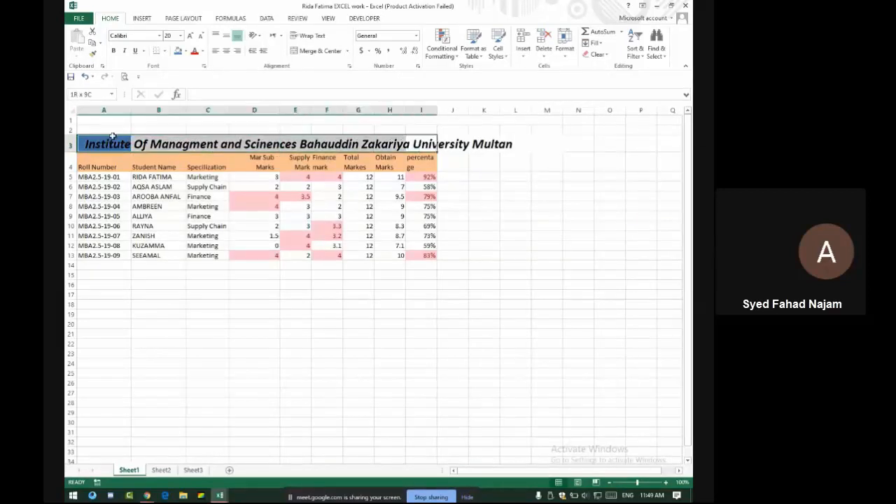
# Merge and centre the title across A3:I3 and reduce its font from 20 to 16 pt
pyautogui.click(316, 53)
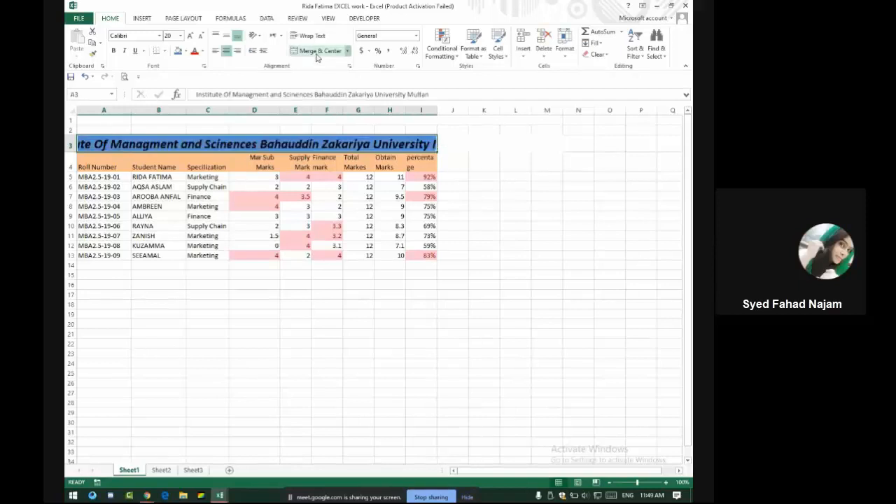
pyautogui.click(450, 145)
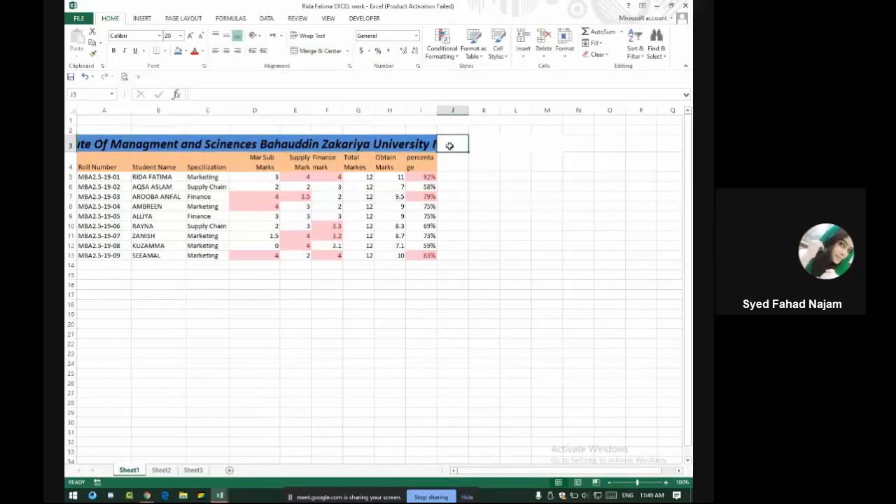
pyautogui.click(194, 145)
pyautogui.click(452, 195)
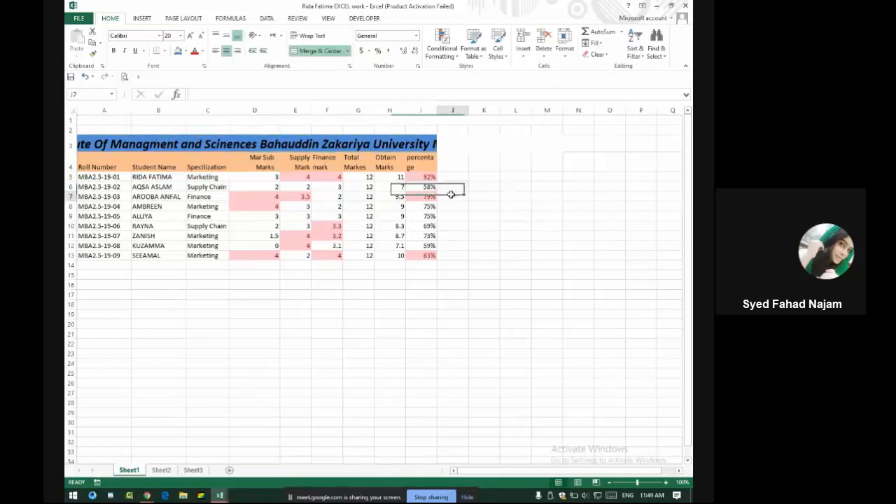
pyautogui.click(298, 143)
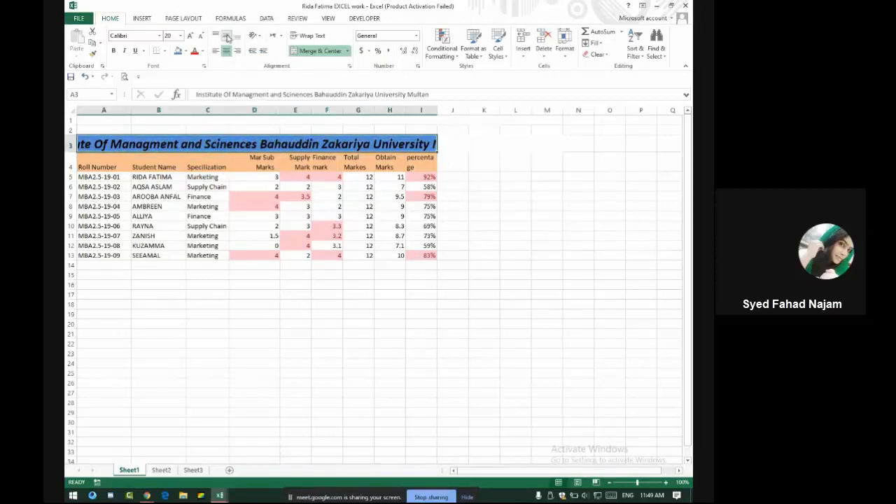
pyautogui.click(202, 37)
pyautogui.click(203, 37)
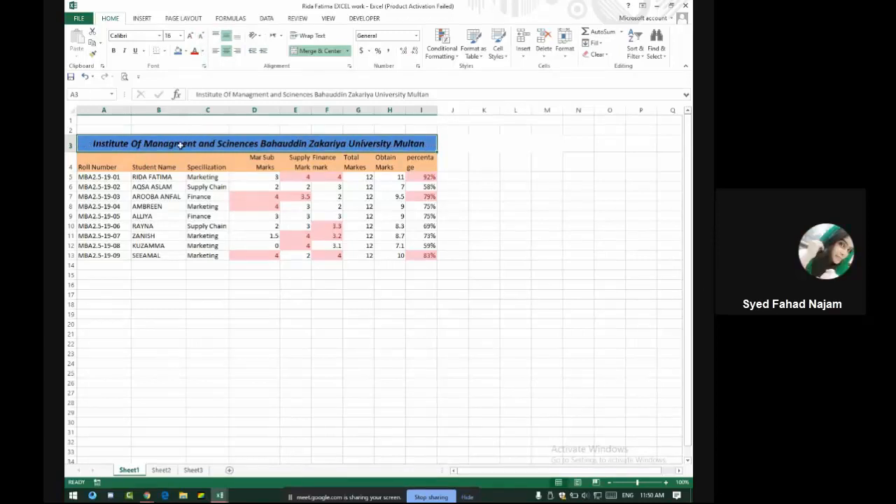
pyautogui.click(439, 225)
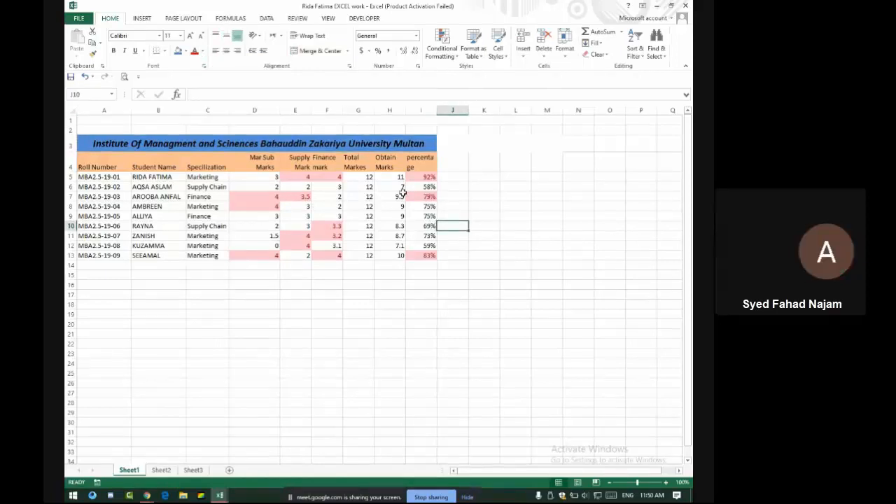
pyautogui.doubleClick(203, 144)
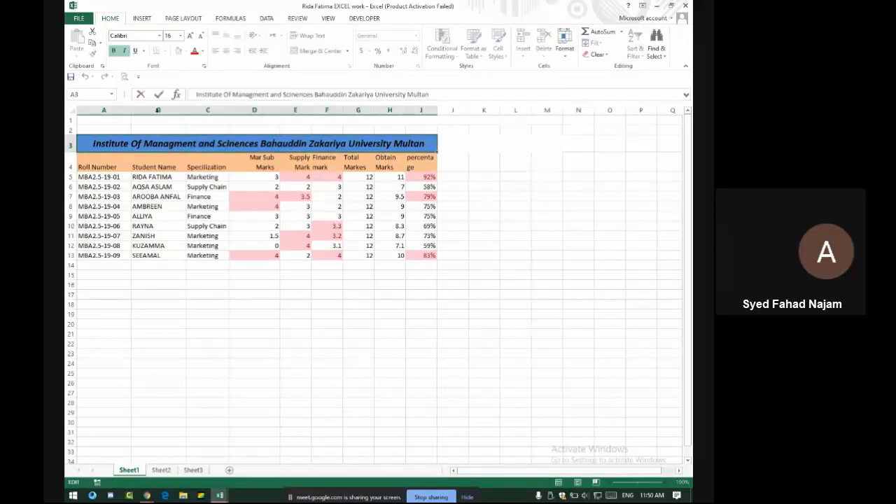
pyautogui.press('Return')
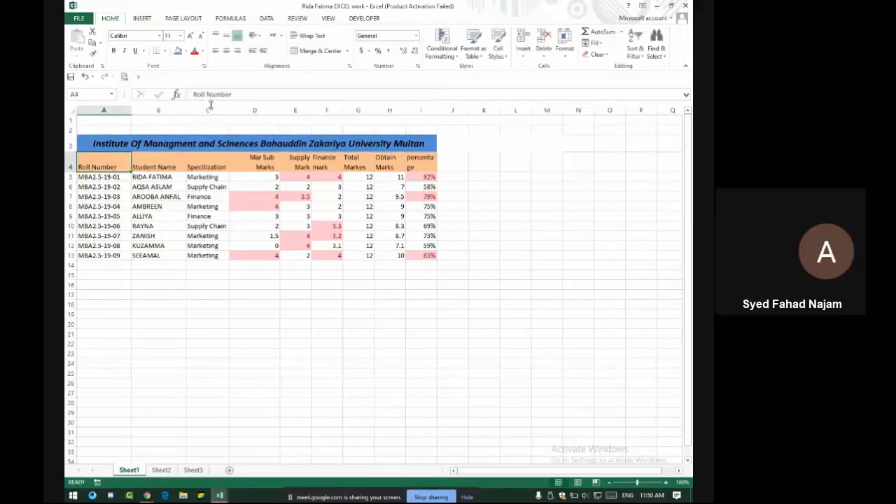
pyautogui.doubleClick(197, 145)
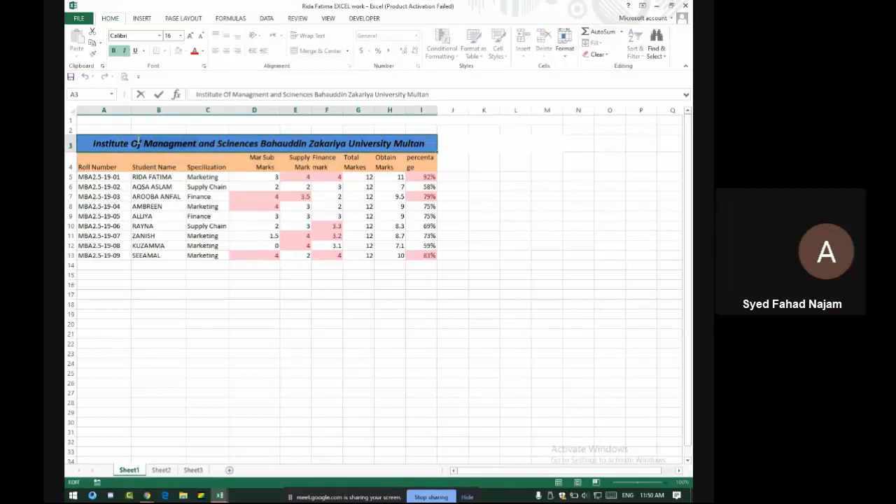
pyautogui.press('Return')
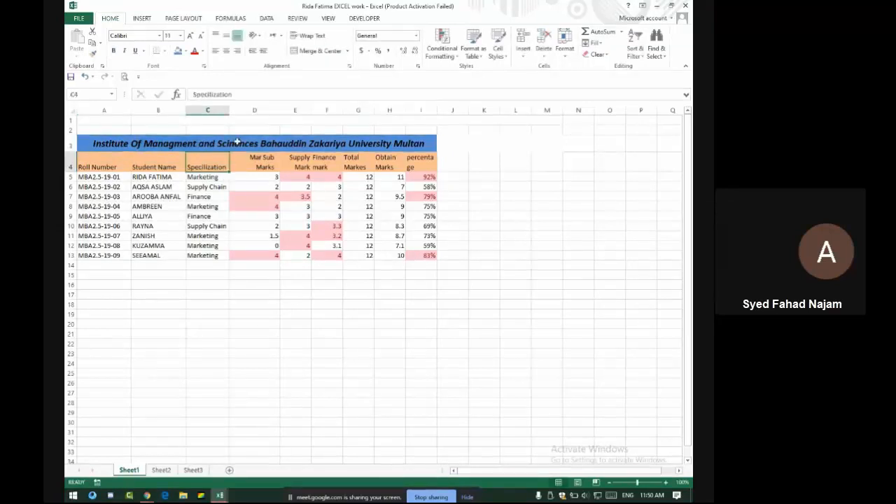
pyautogui.click(238, 141)
pyautogui.doubleClick(238, 141)
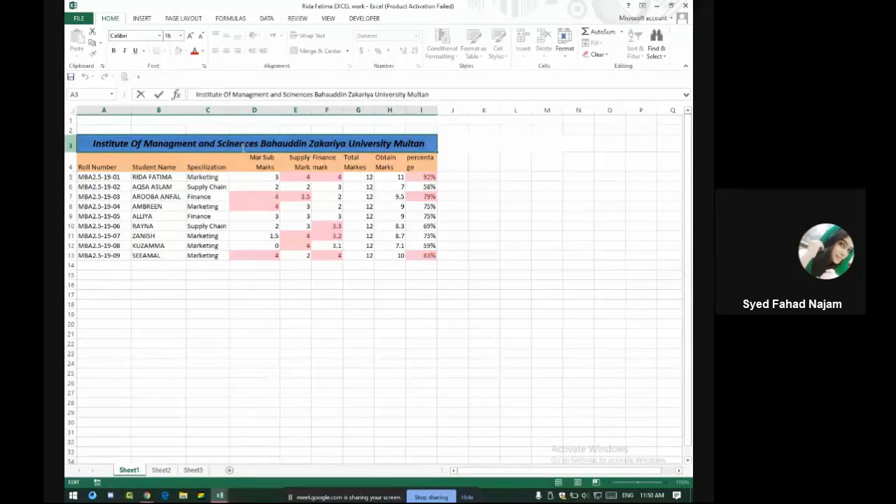
pyautogui.click(490, 148)
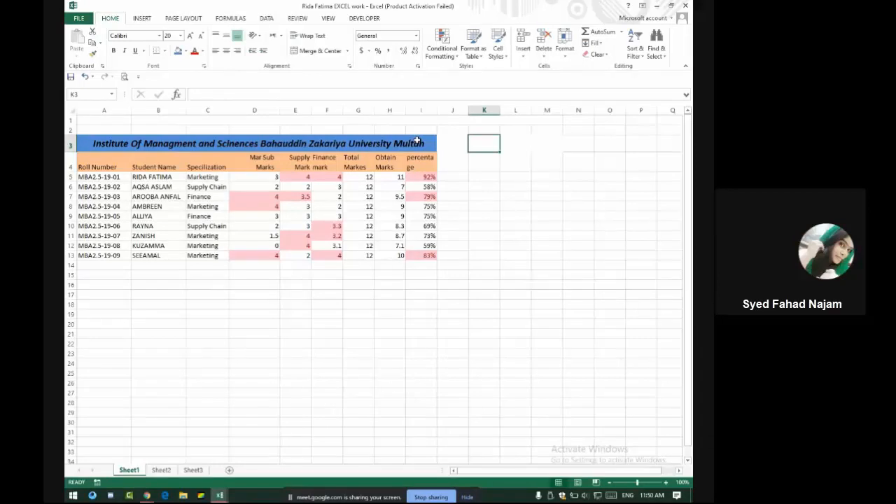
pyautogui.click(286, 139)
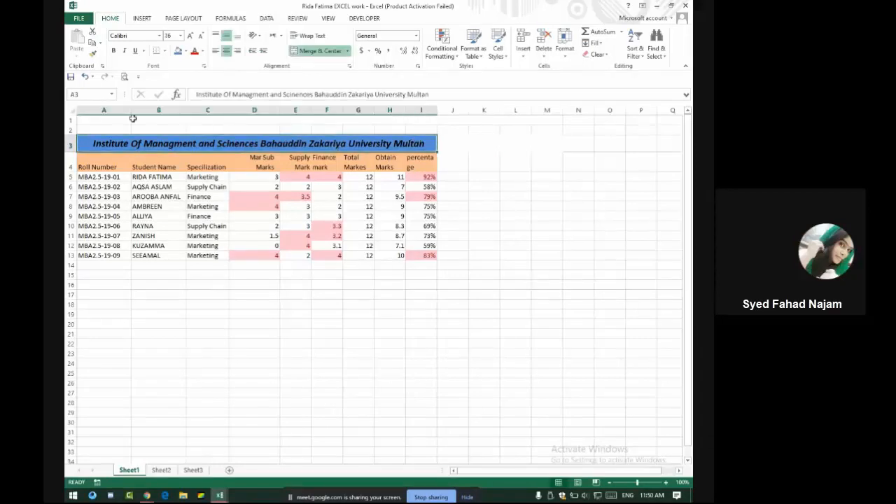
# Delete blank rows 1–2 so the institute title moves up to row 1
pyautogui.moveTo(70, 120); pyautogui.dragTo(71, 131)
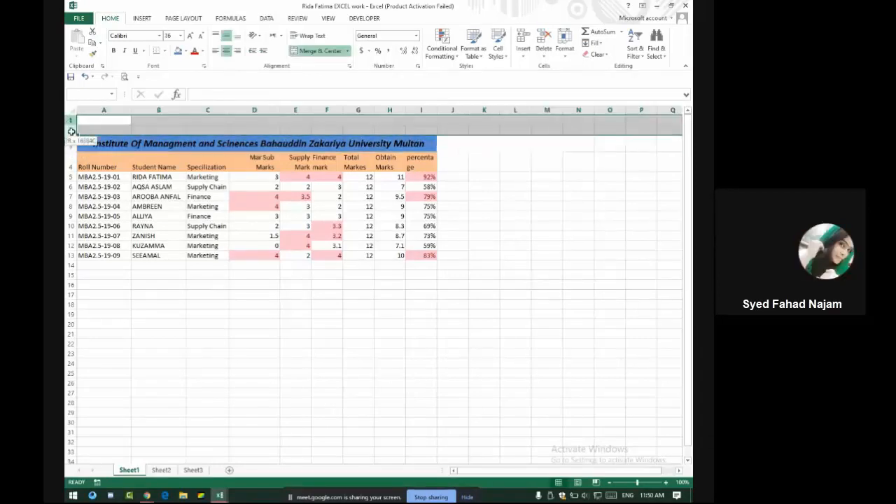
pyautogui.rightClick(73, 132)
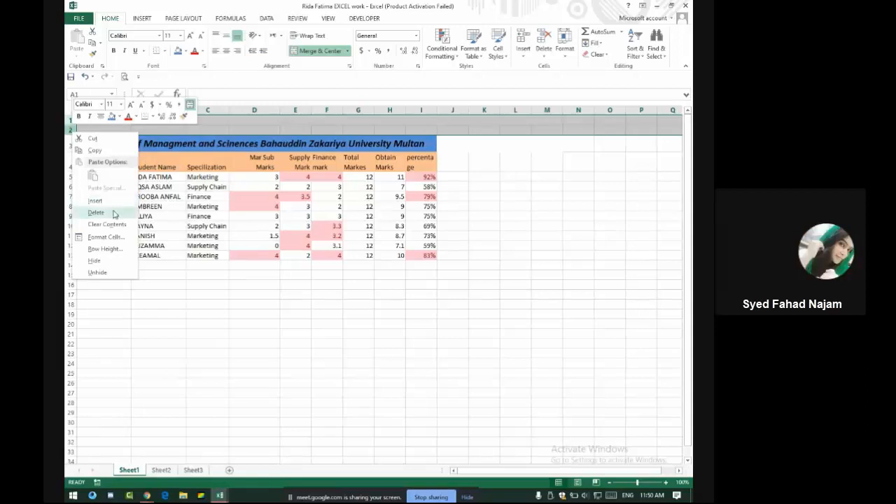
pyautogui.click(113, 212)
pyautogui.hotkey('alt', 'Tab')
pyautogui.hotkey('alt', 'Tab')
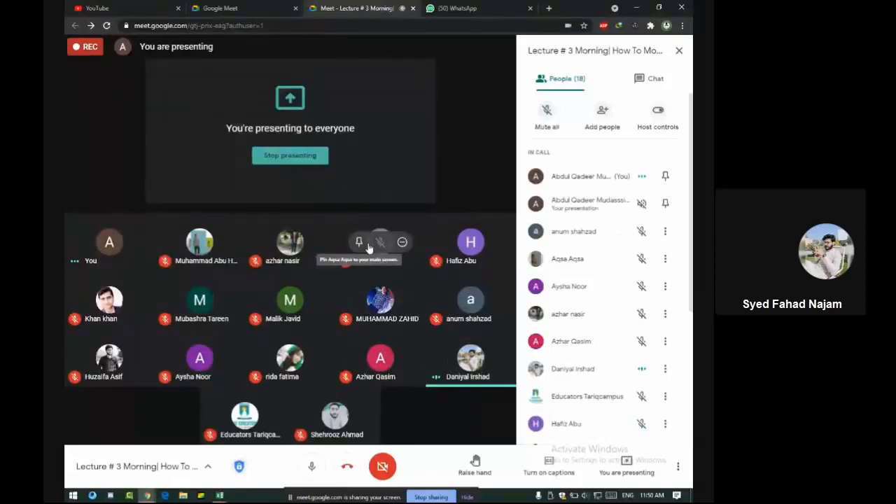
# Preview the marks sheet in Page Layout view, then return to Normal view
pyautogui.hotkey('alt', 'Tab')
pyautogui.hotkey('alt', 'Tab')
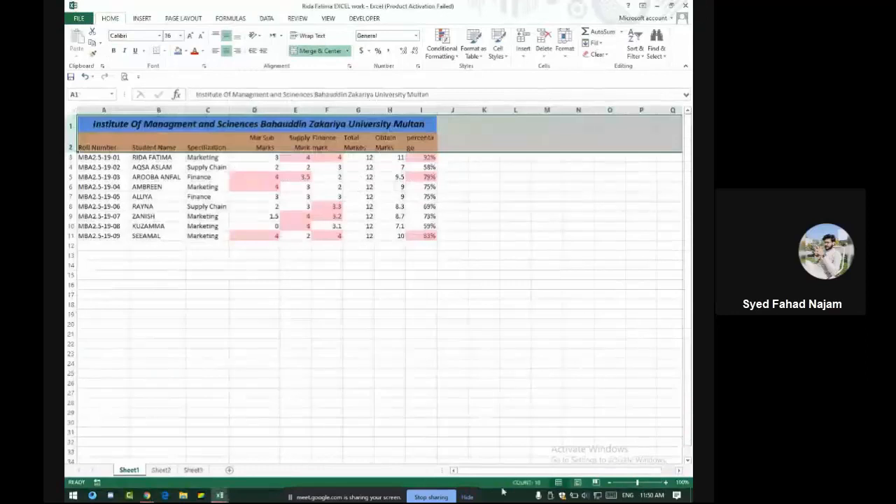
pyautogui.click(577, 483)
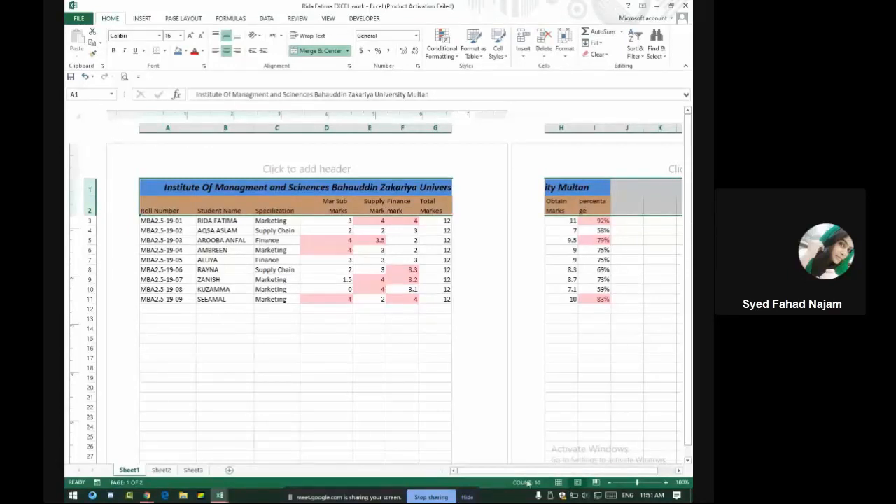
pyautogui.click(558, 483)
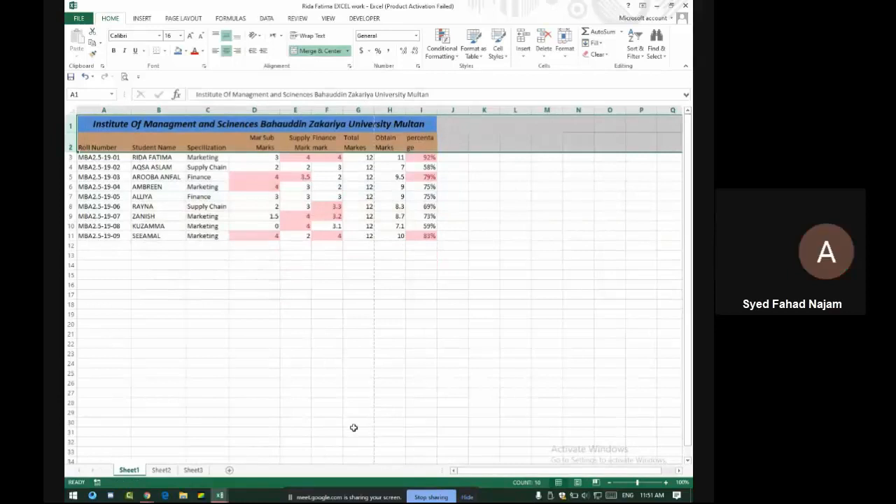
pyautogui.hotkey('alt', 'Tab')
pyautogui.hotkey('alt', 'Tab')
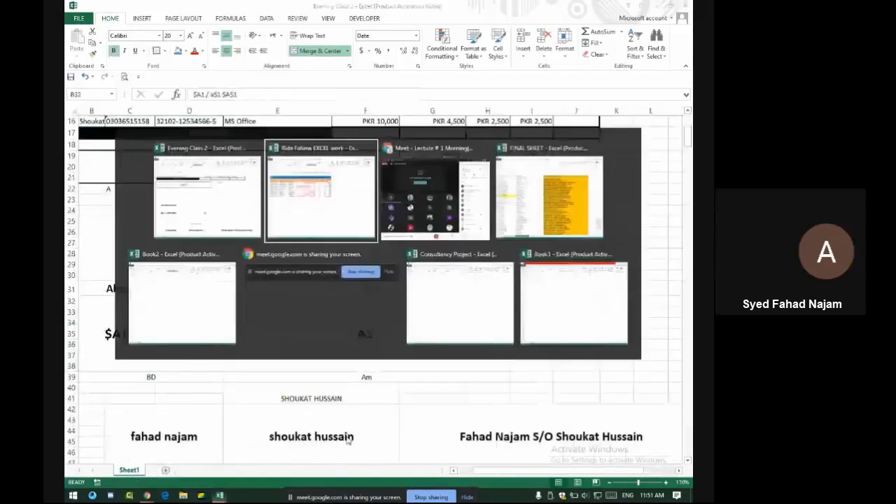
pyautogui.hotkey('alt', 'Tab')
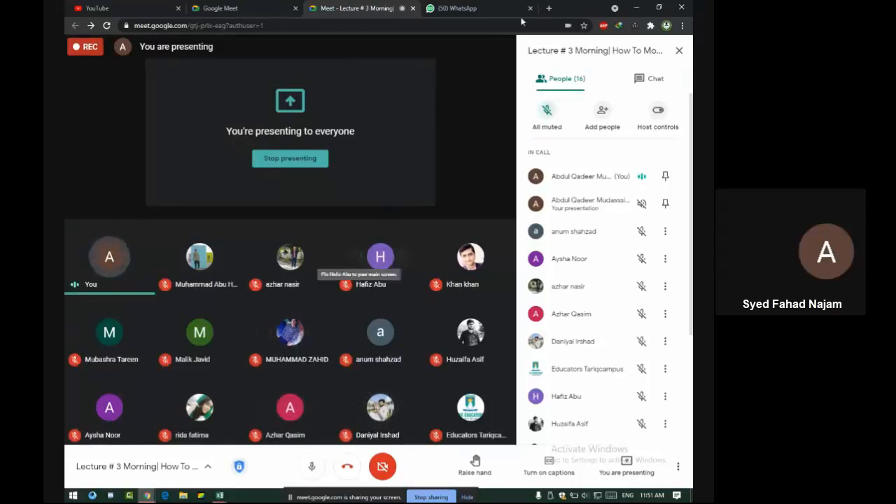
# Open the Chat panel beside the Meet participant grid
pyautogui.click(648, 79)
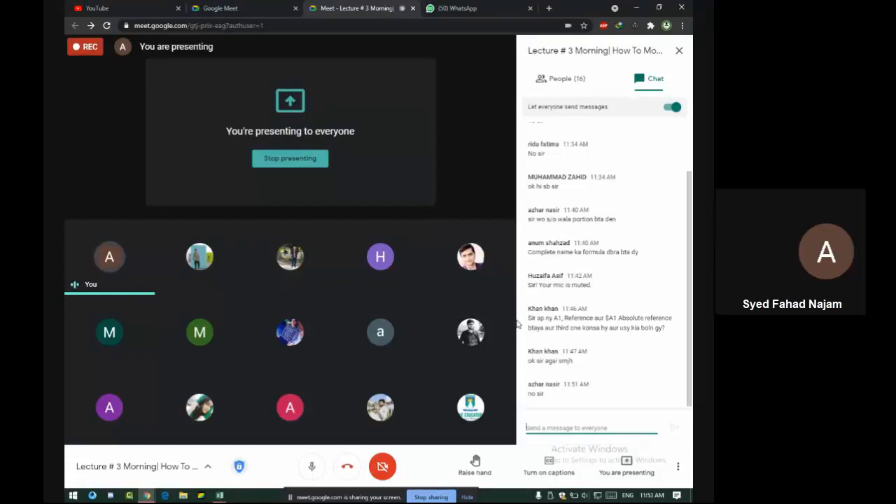
# Admit the waiting guest into the Meet call and check the People list
pyautogui.moveTo(469, 283)
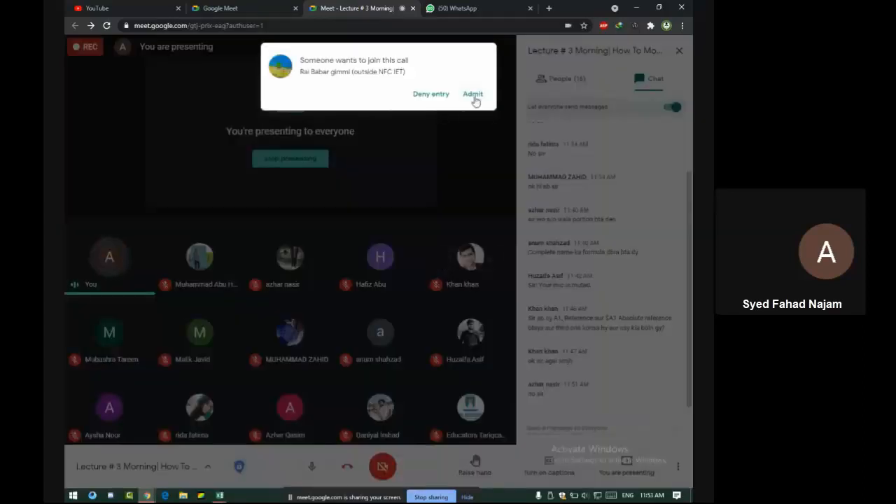
pyautogui.click(473, 95)
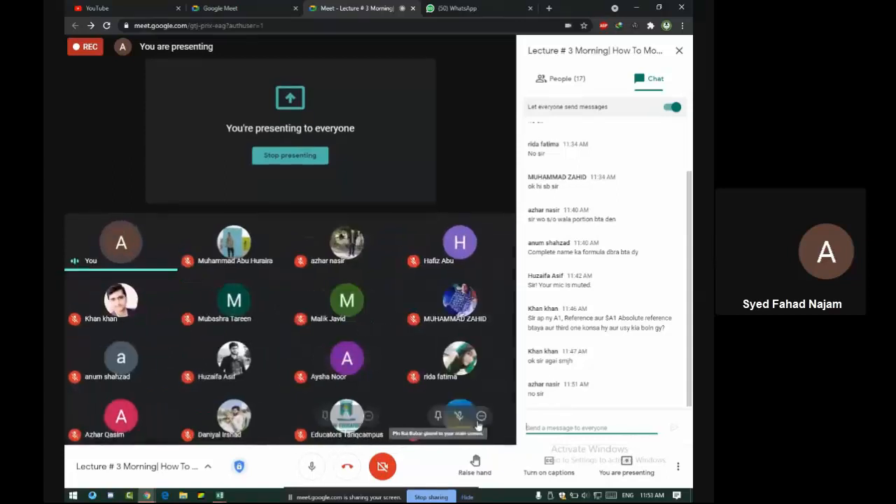
pyautogui.click(579, 81)
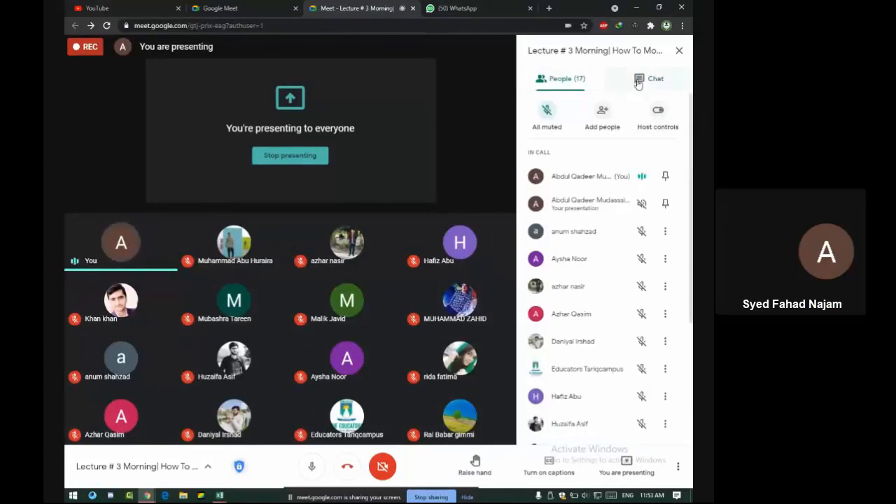
pyautogui.click(643, 84)
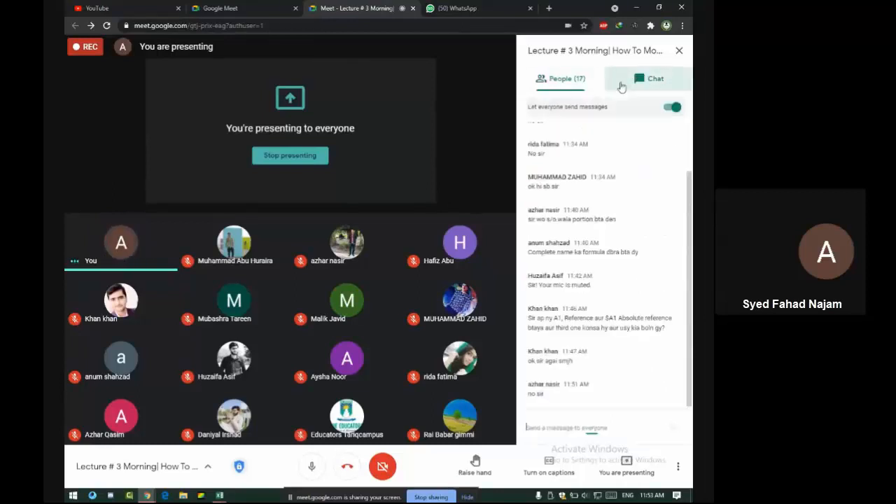
pyautogui.click(580, 87)
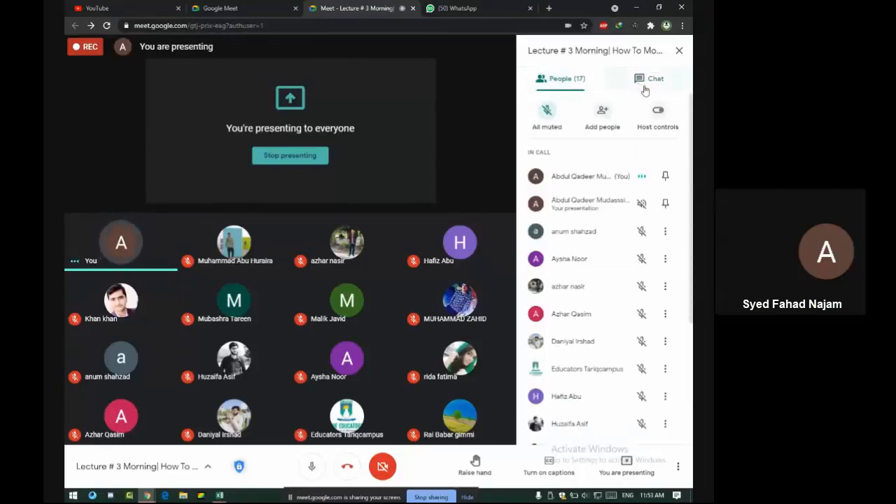
pyautogui.click(644, 88)
# Look over the participants and chat messages, then stop presenting the shared screen
pyautogui.click(584, 89)
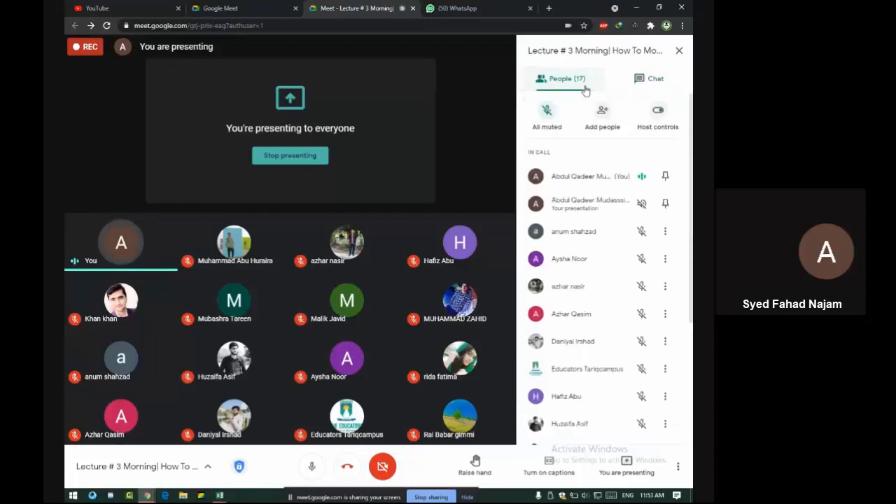
pyautogui.click(665, 84)
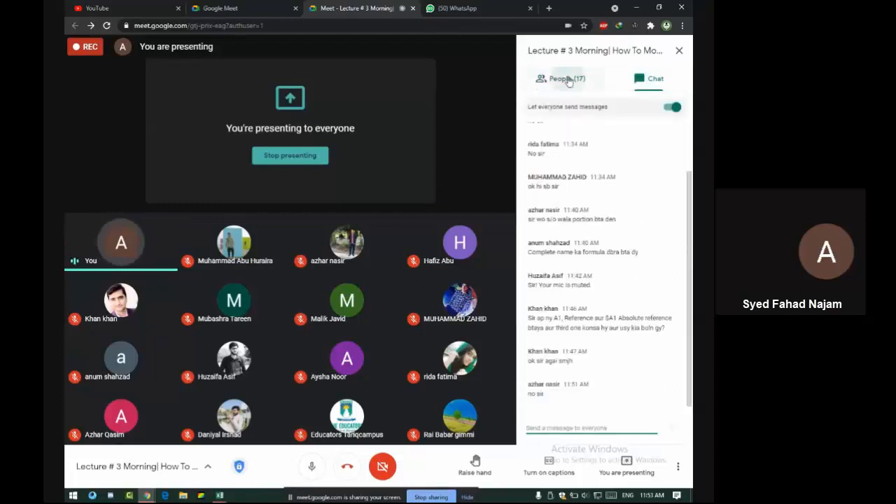
pyautogui.click(564, 80)
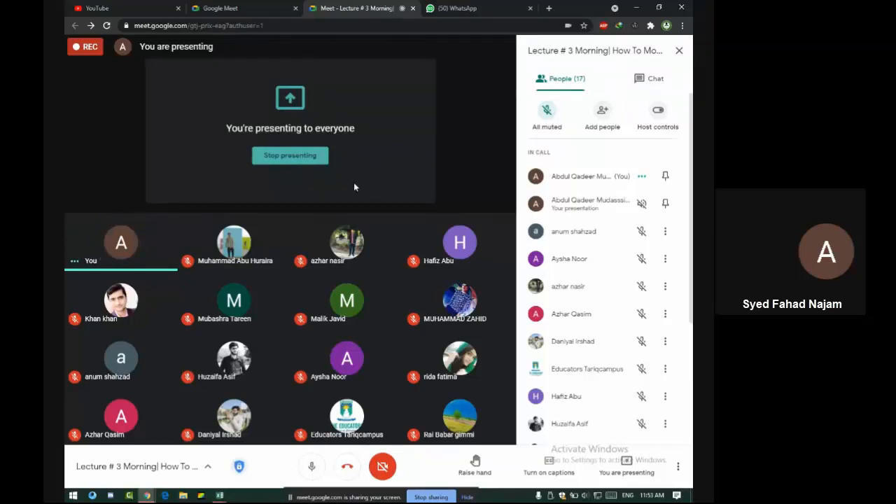
pyautogui.click(642, 77)
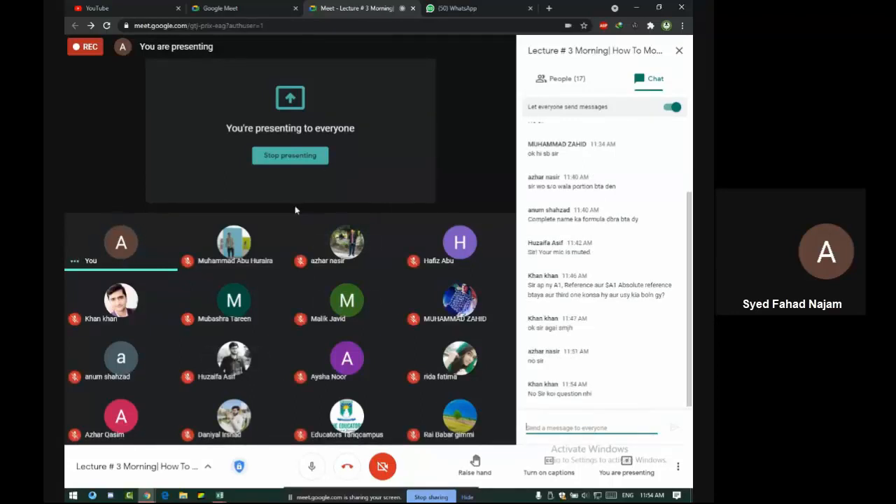
pyautogui.click(317, 161)
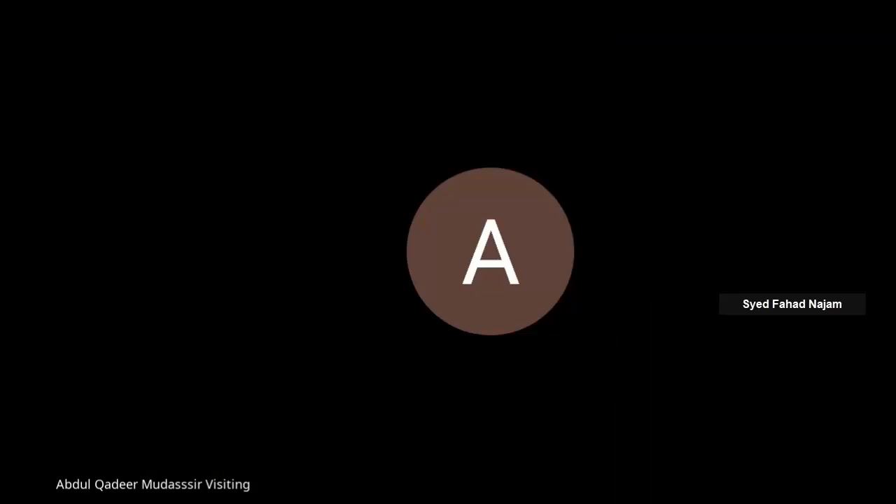